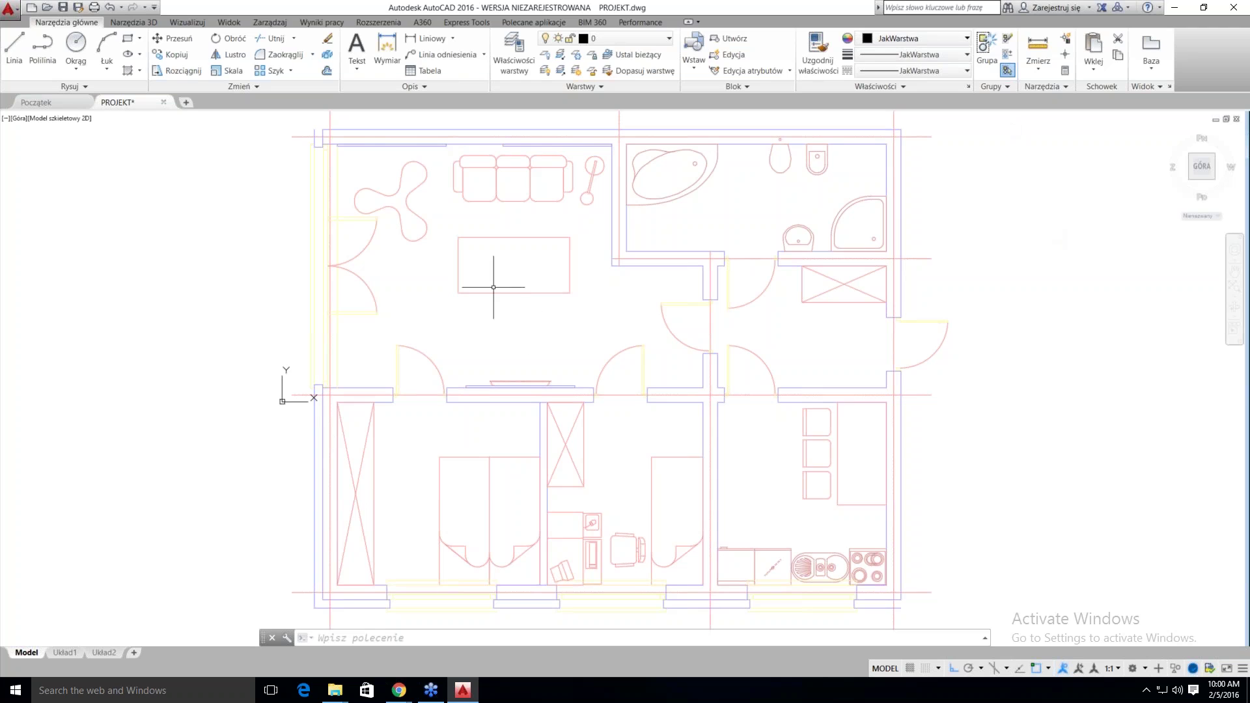
Cancel any running command so the floor plan is ready for a polyline
{"action": "key", "text": "Escape"}
{"action": "key", "text": "Escape"}
{"action": "key", "text": "Escape"}
Start a polyline at the room's top-left inner corner, running to the top-right corner and the right-wall step
{"action": "left_click", "coordinate": [48, 44]}
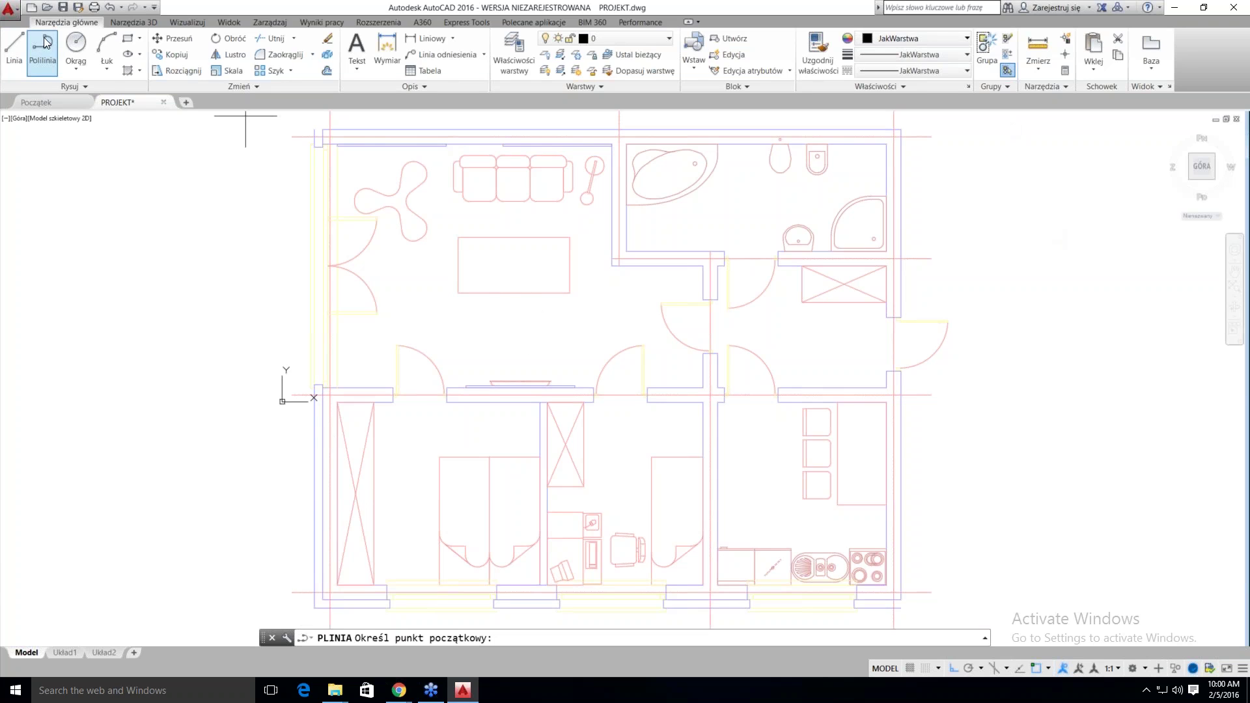
{"action": "scroll", "coordinate": [325, 130], "scroll_direction": "up", "scroll_amount": 8}
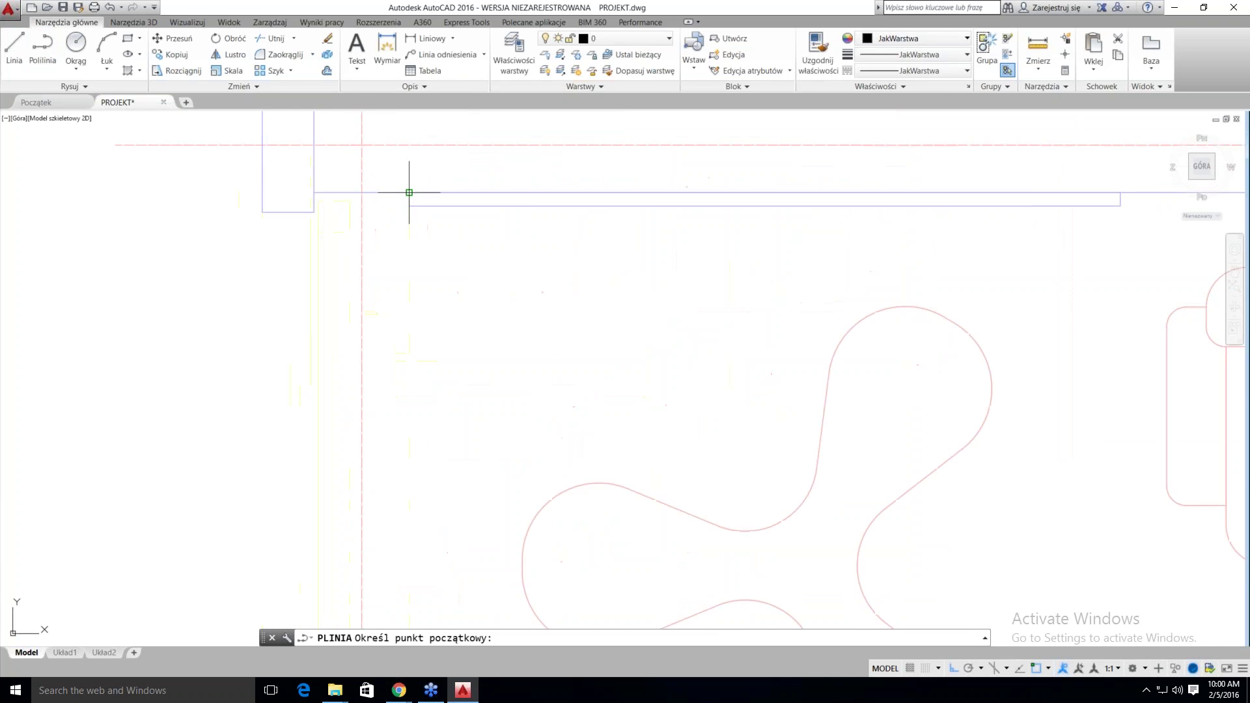
{"action": "left_click", "coordinate": [346, 212]}
{"action": "scroll", "coordinate": [345, 212], "scroll_direction": "down", "scroll_amount": 5}
{"action": "scroll", "coordinate": [612, 209], "scroll_direction": "up", "scroll_amount": 4}
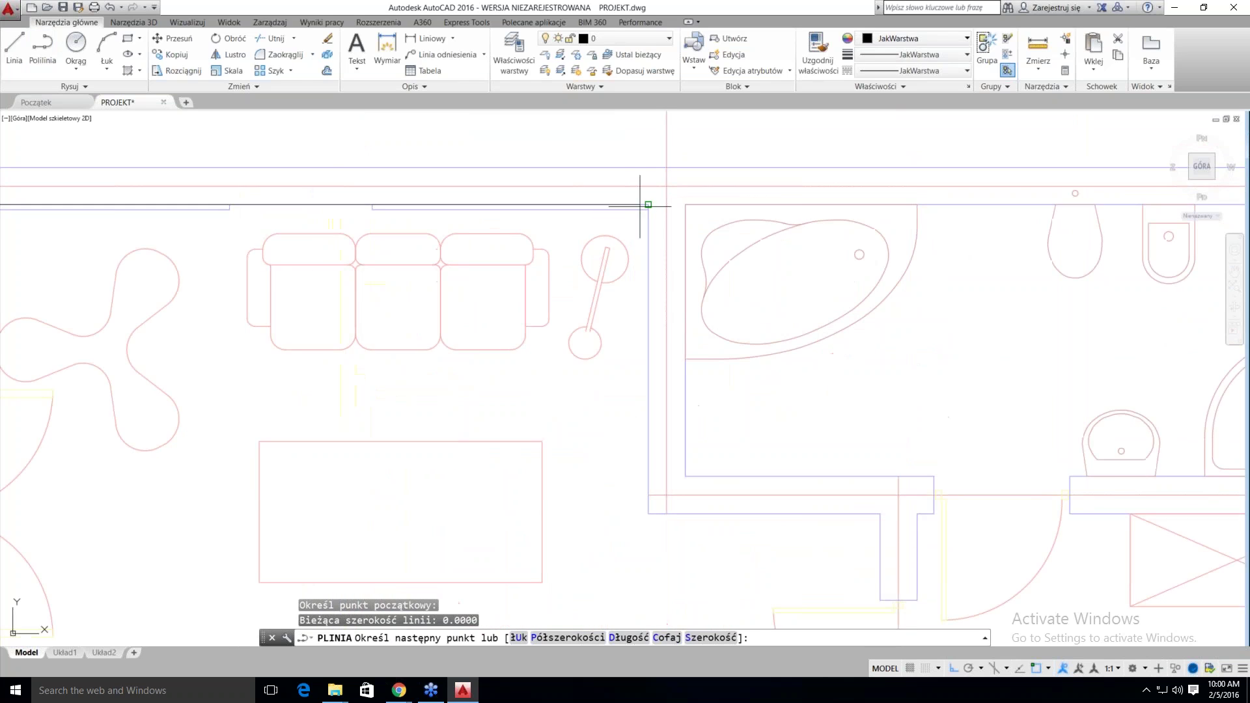
{"action": "left_click", "coordinate": [644, 204]}
{"action": "scroll", "coordinate": [644, 204], "scroll_direction": "down", "scroll_amount": 4}
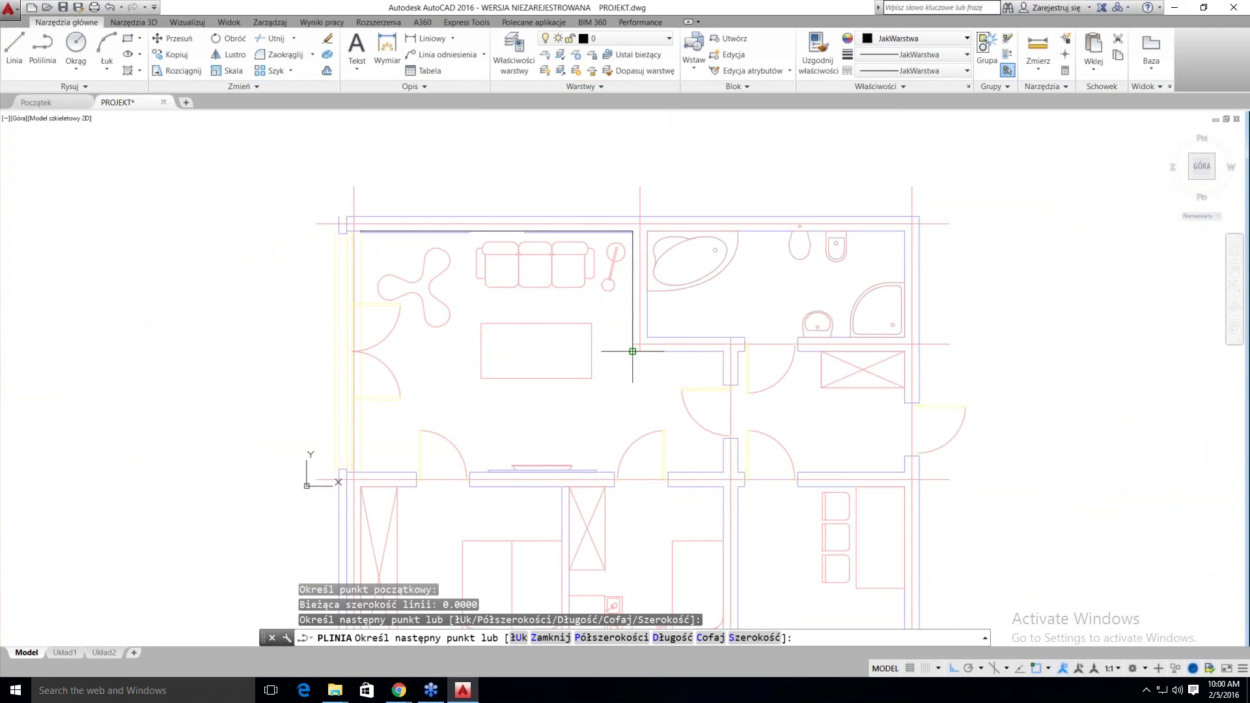
{"action": "left_click", "coordinate": [632, 351]}
Continue the outline through the right and bottom corners and close it with Z
{"action": "left_click", "coordinate": [723, 351]}
{"action": "left_click", "coordinate": [722, 472]}
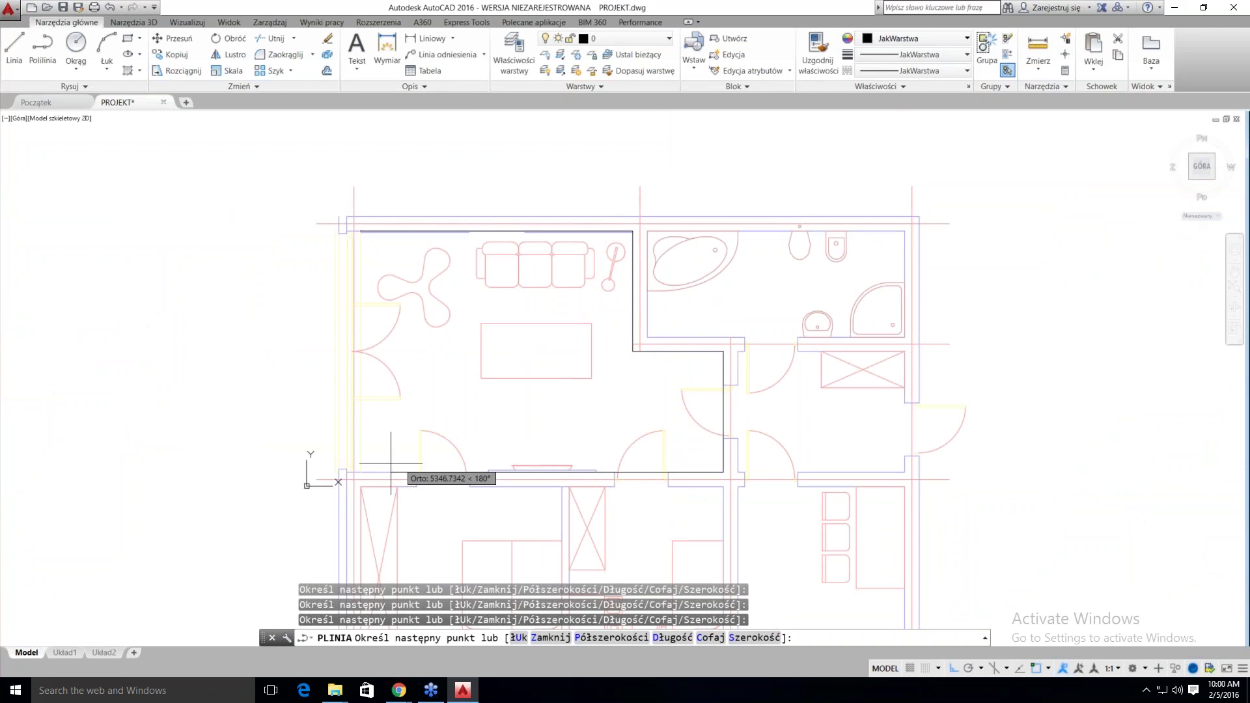
{"action": "scroll", "coordinate": [390, 463], "scroll_direction": "up", "scroll_amount": 4}
{"action": "left_click", "coordinate": [370, 484]}
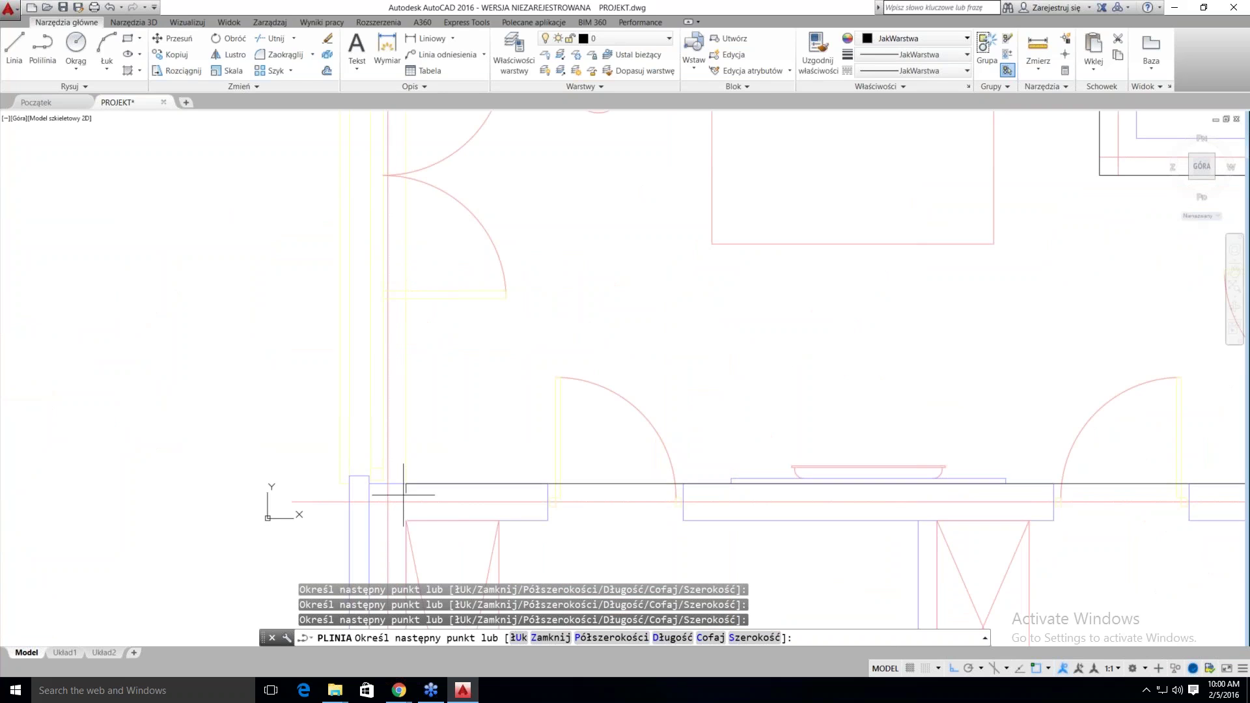
{"action": "type", "text": "Z"}
{"action": "key", "text": "Return"}
{"action": "scroll", "coordinate": [447, 437], "scroll_direction": "down", "scroll_amount": 3}
{"action": "scroll", "coordinate": [488, 349], "scroll_direction": "down", "scroll_amount": 2}
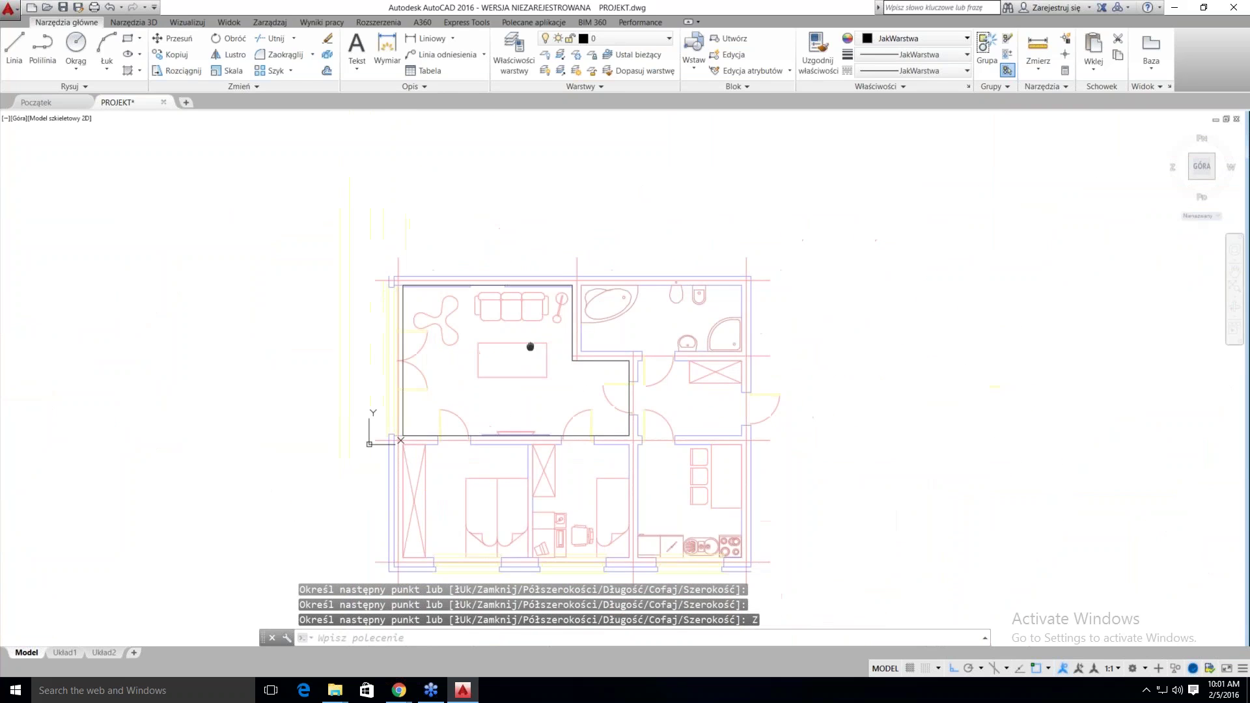
{"action": "scroll", "coordinate": [475, 298], "scroll_direction": "up", "scroll_amount": 2}
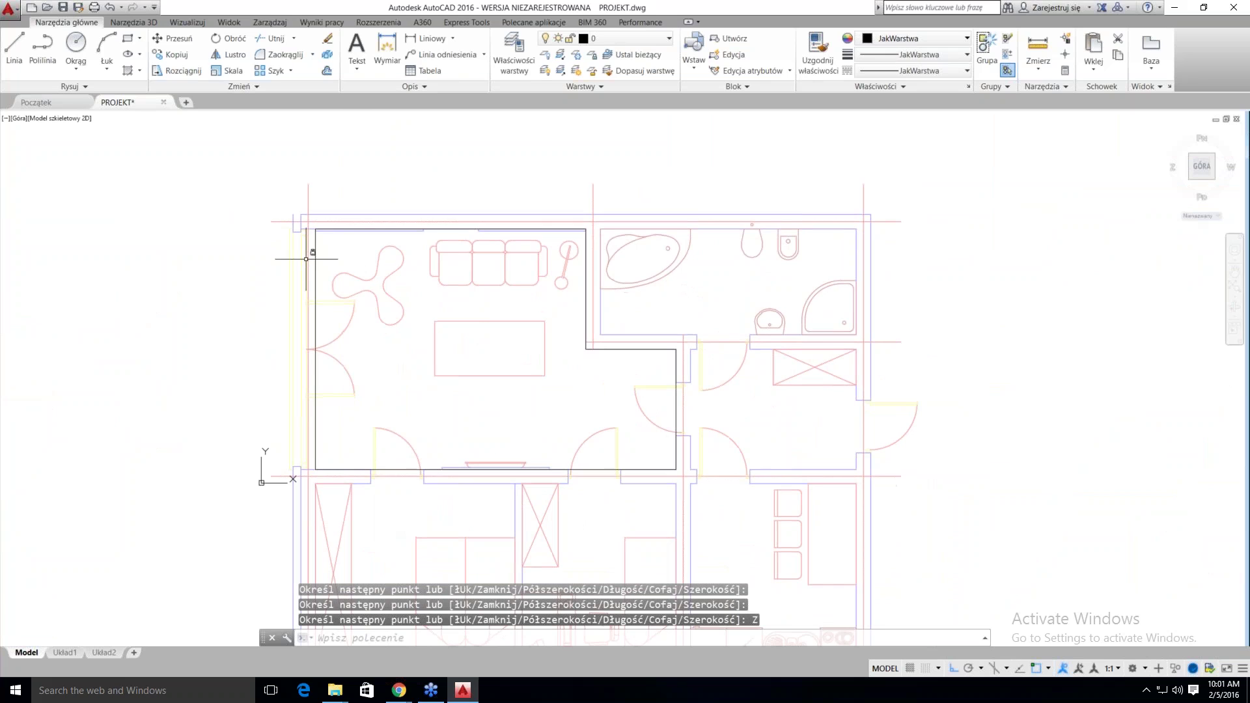
{"action": "key", "text": "Escape"}
{"action": "key", "text": "Escape"}
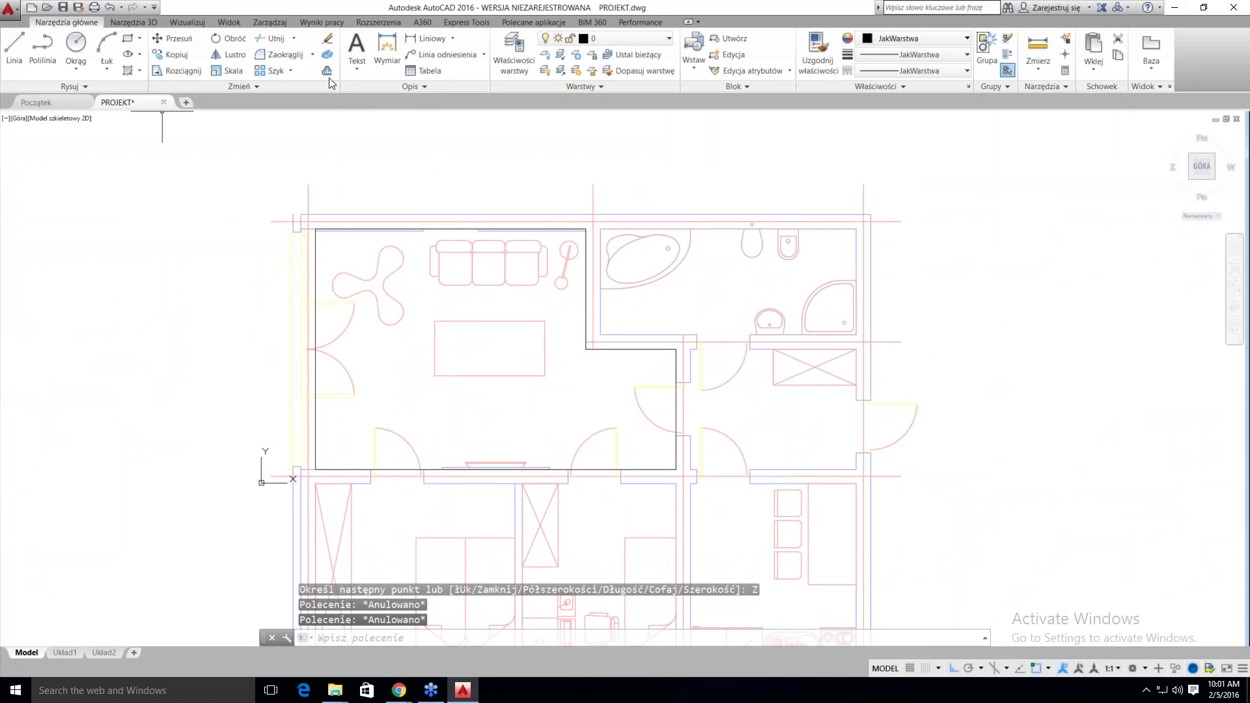
Offset the room outline outward to the outer face of the walls
{"action": "left_click", "coordinate": [327, 71]}
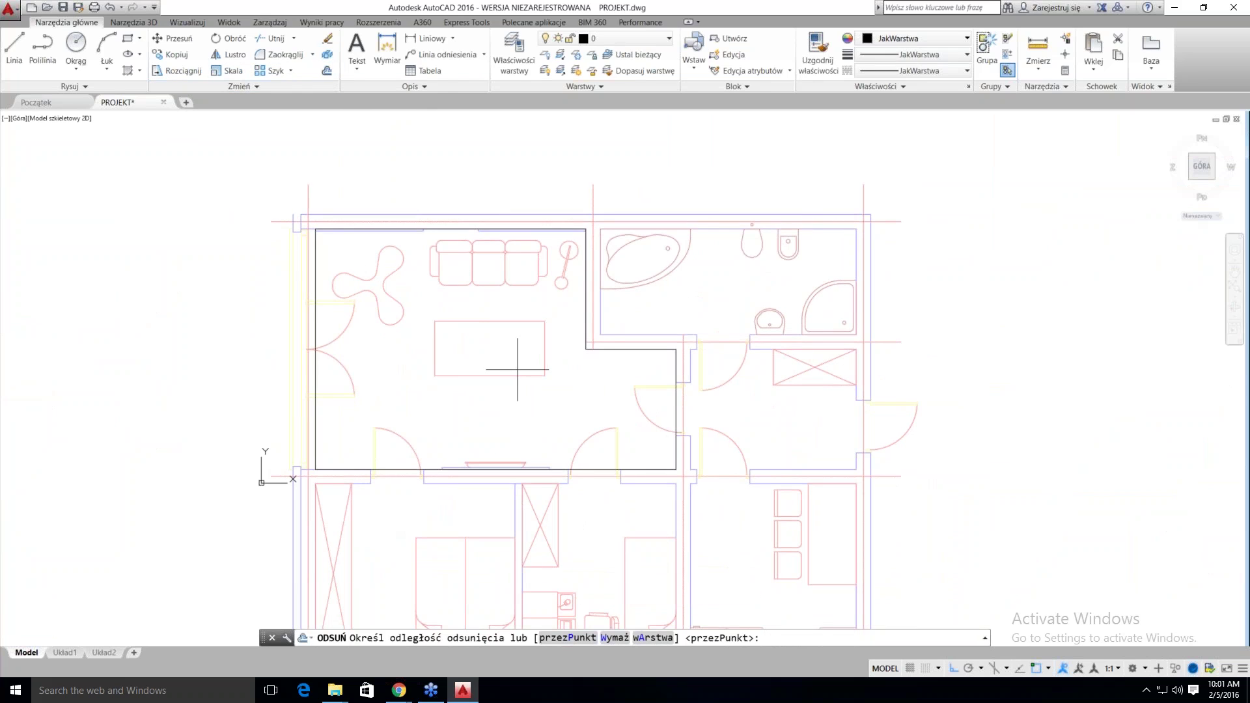
{"action": "left_click", "coordinate": [610, 469]}
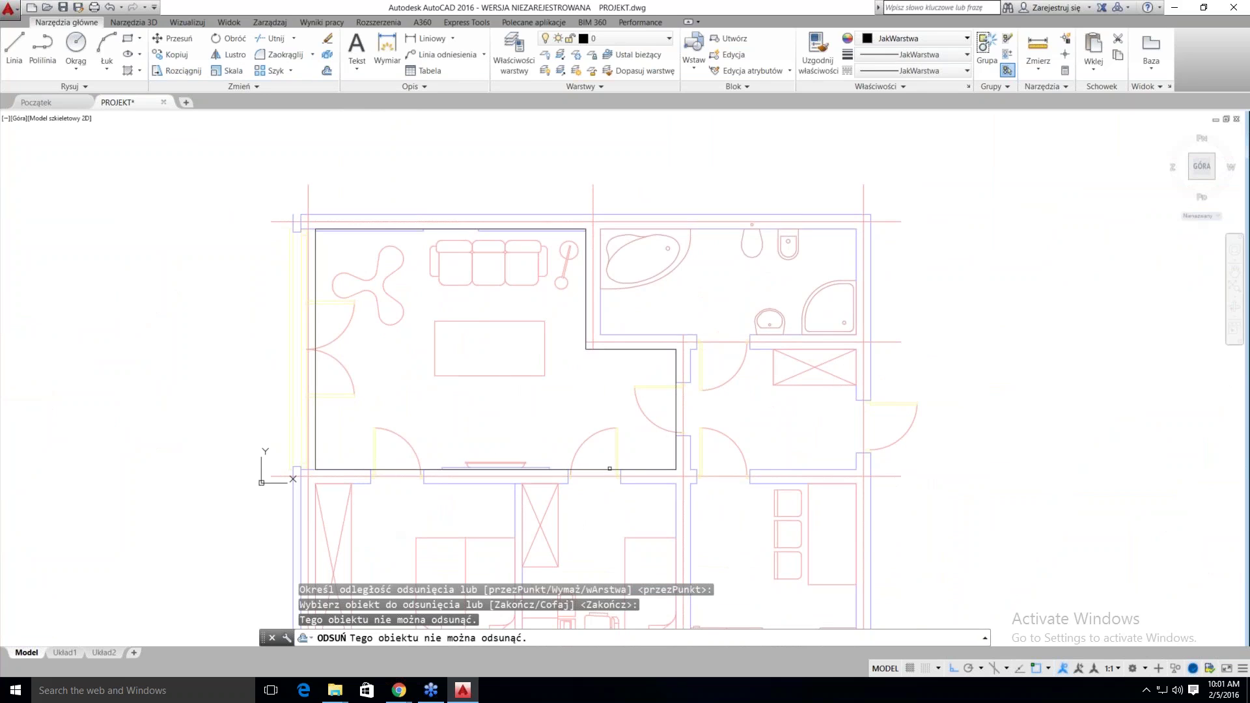
{"action": "left_click", "coordinate": [612, 469]}
{"action": "left_click", "coordinate": [619, 481]}
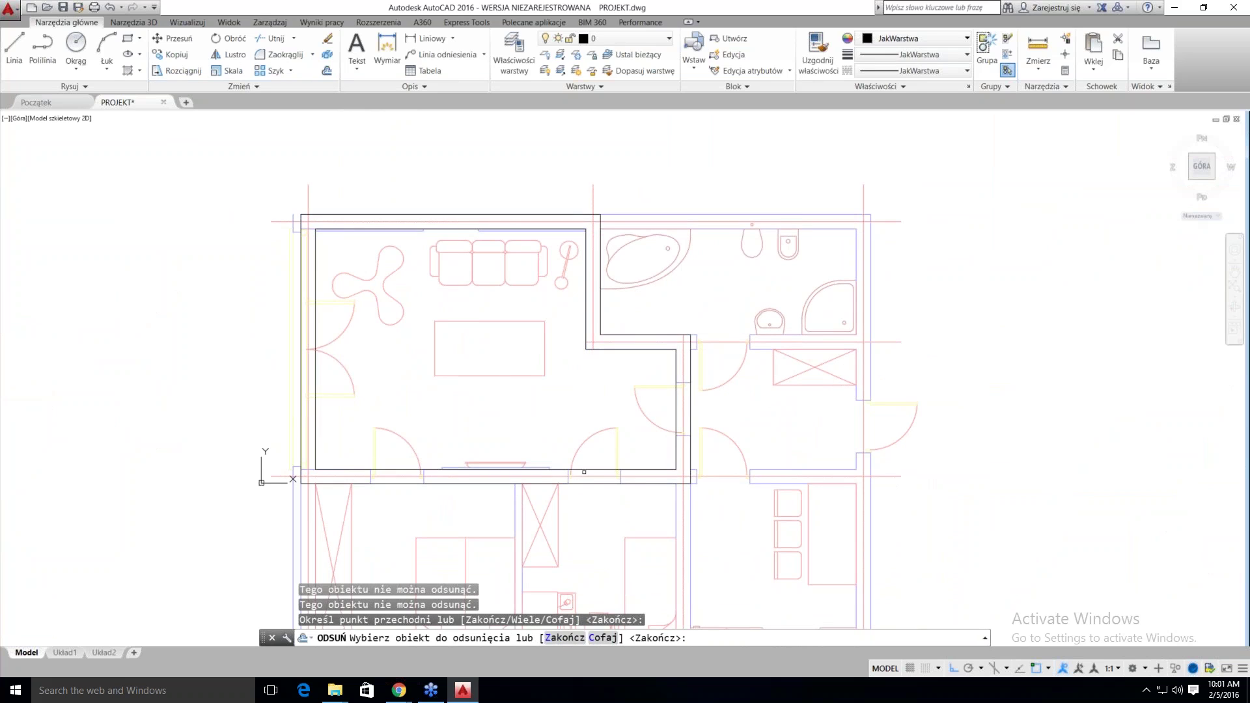
{"action": "key", "text": "Escape"}
{"action": "key", "text": "Escape"}
Select the outer outline and try Copy with Base Point, then cancel it
{"action": "left_click", "coordinate": [618, 483]}
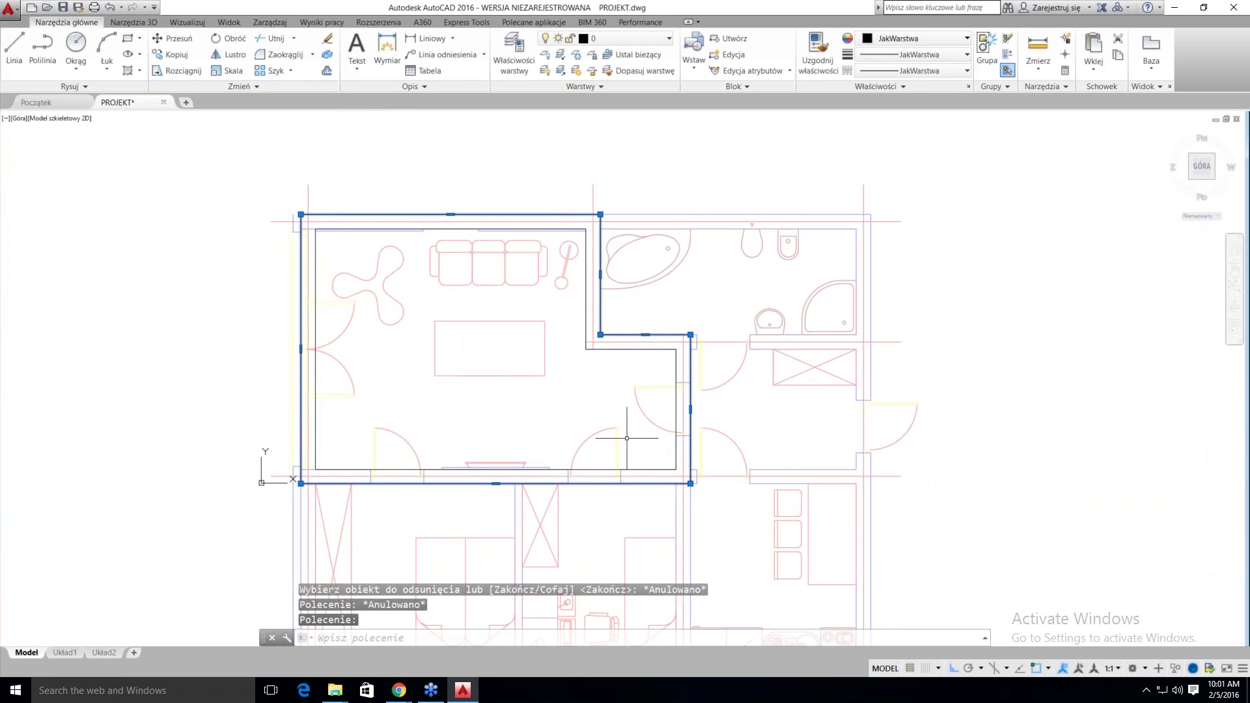
{"action": "right_click", "coordinate": [627, 160]}
{"action": "mouse_move", "coordinate": [661, 212]}
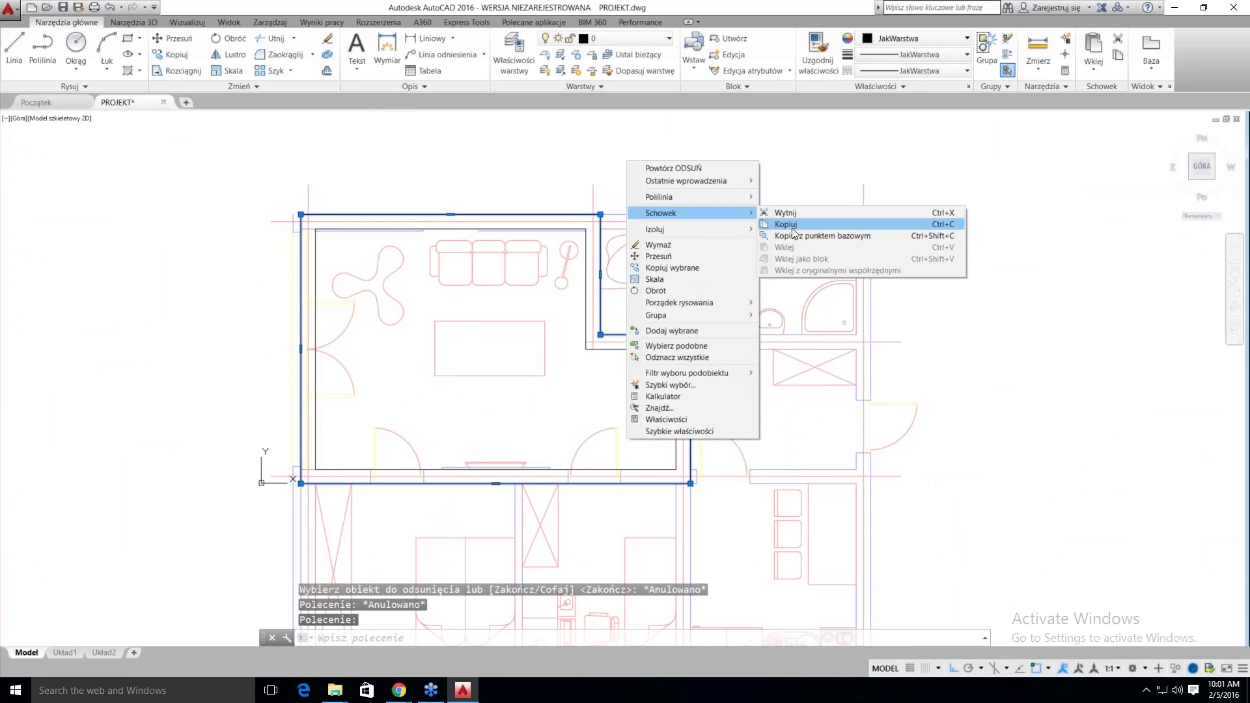
{"action": "left_click", "coordinate": [794, 235]}
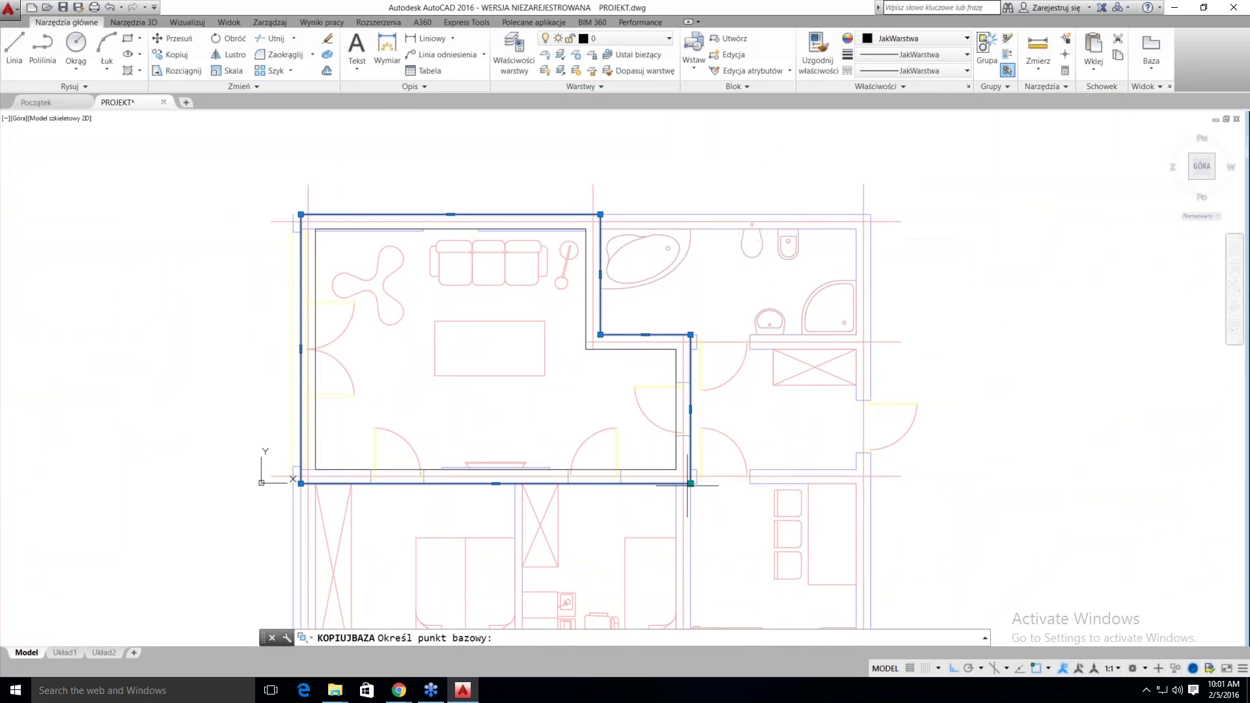
{"action": "key", "text": "Escape"}
{"action": "key", "text": "Escape"}
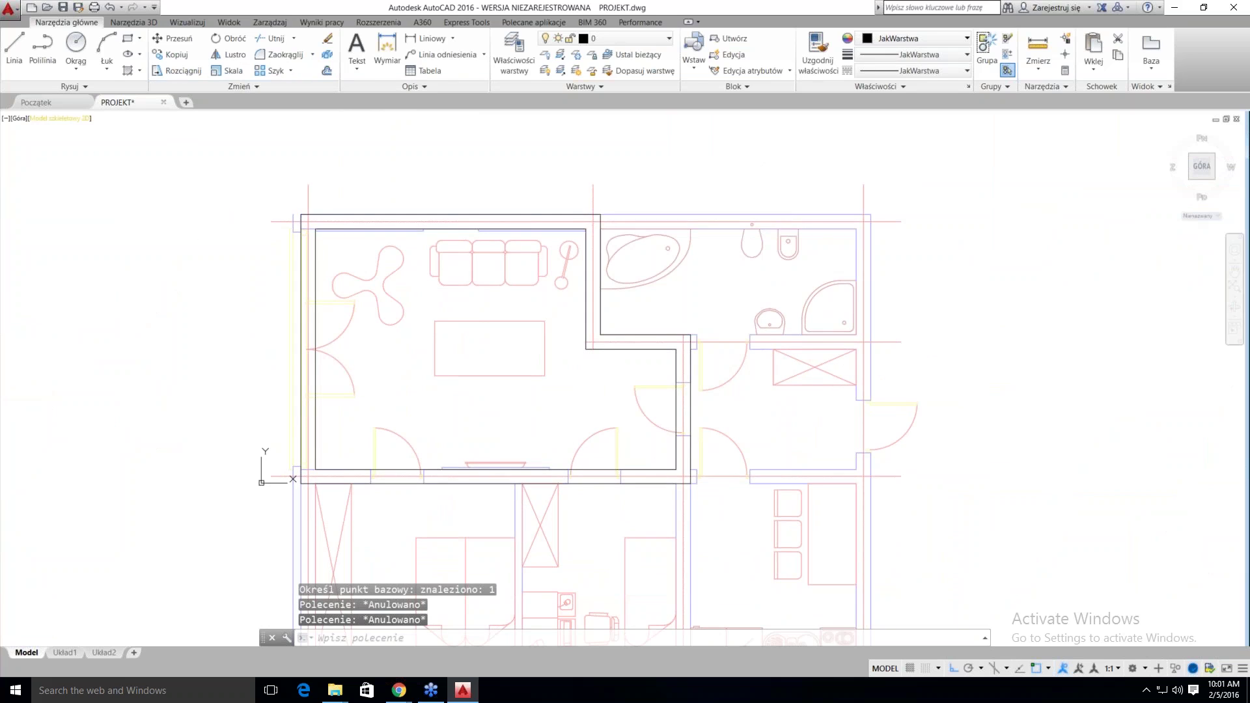
{"action": "left_click", "coordinate": [82, 87]}
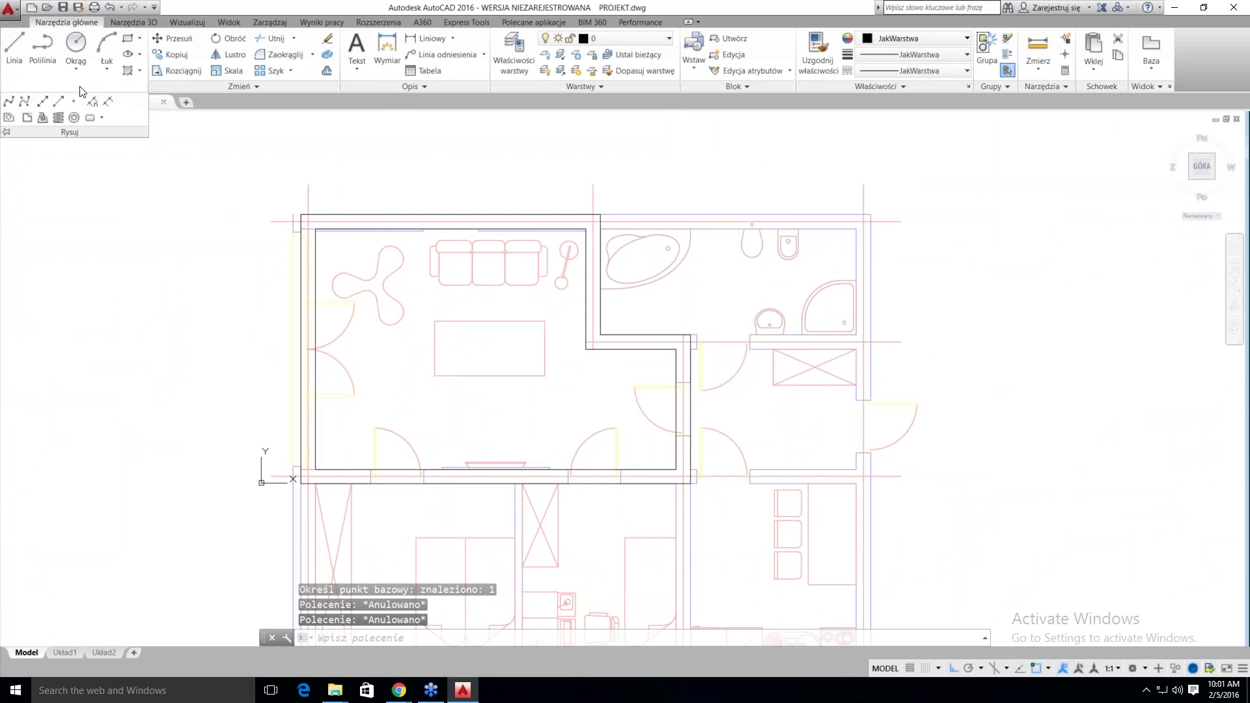
Convert the outer and inner room outlines into two regions
{"action": "left_click", "coordinate": [8, 119]}
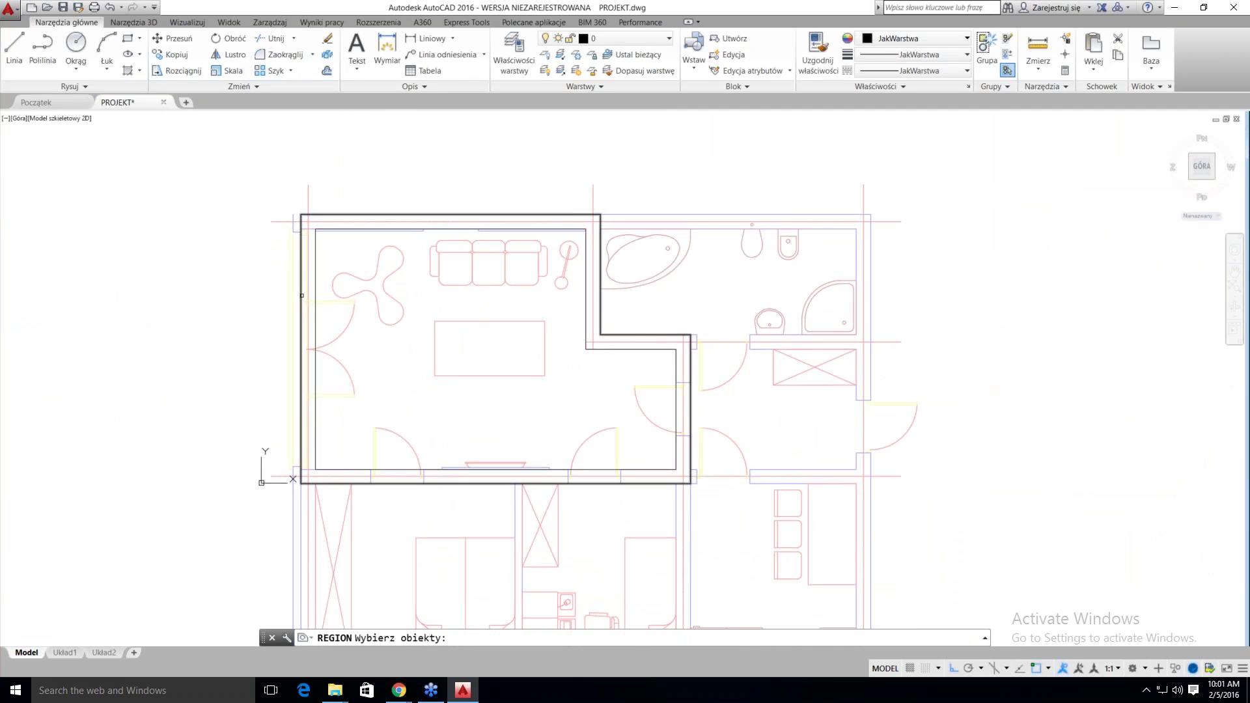
{"action": "left_click", "coordinate": [301, 297]}
{"action": "left_click", "coordinate": [314, 295]}
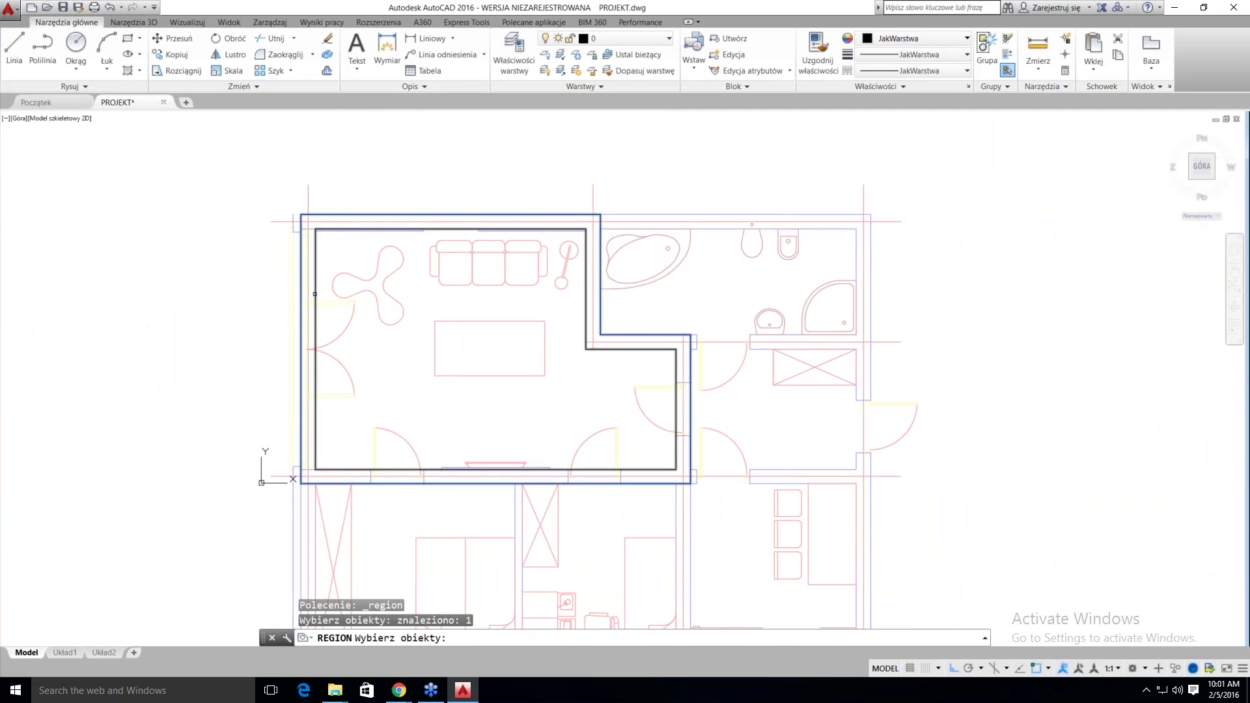
{"action": "key", "text": "Return"}
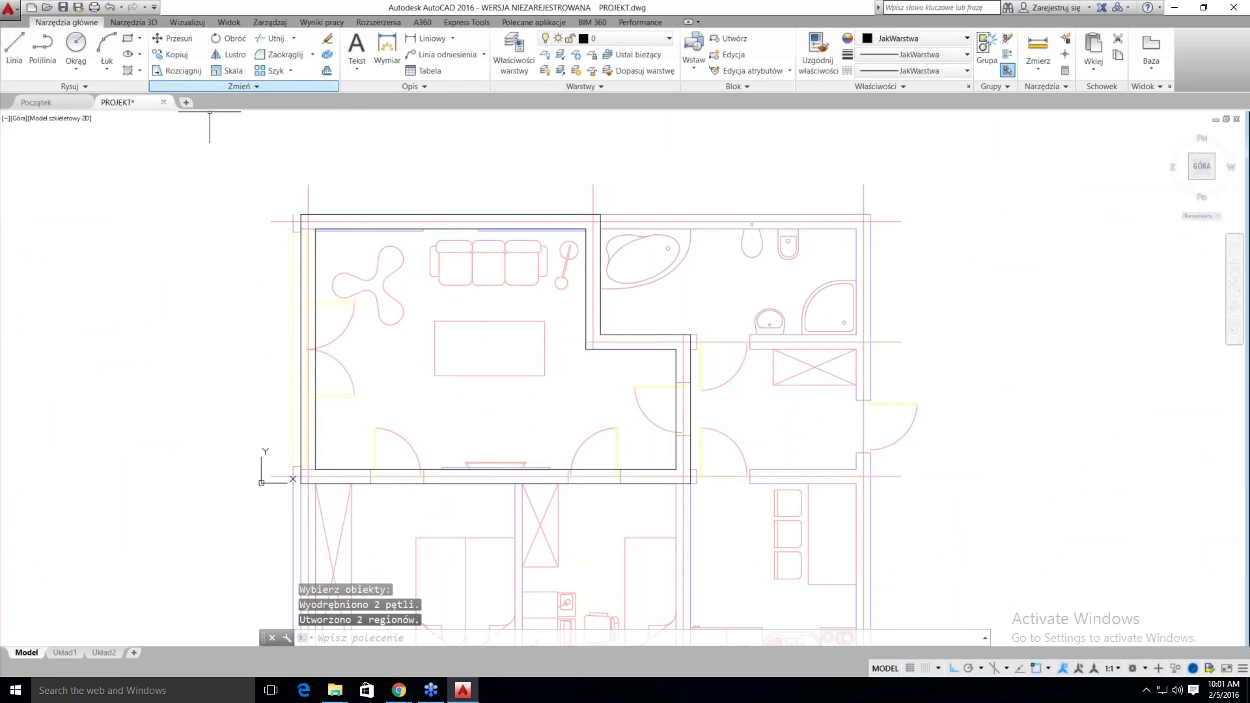
Subtract the inner room region from the outer region, leaving the wall shape
{"action": "left_click", "coordinate": [149, 24]}
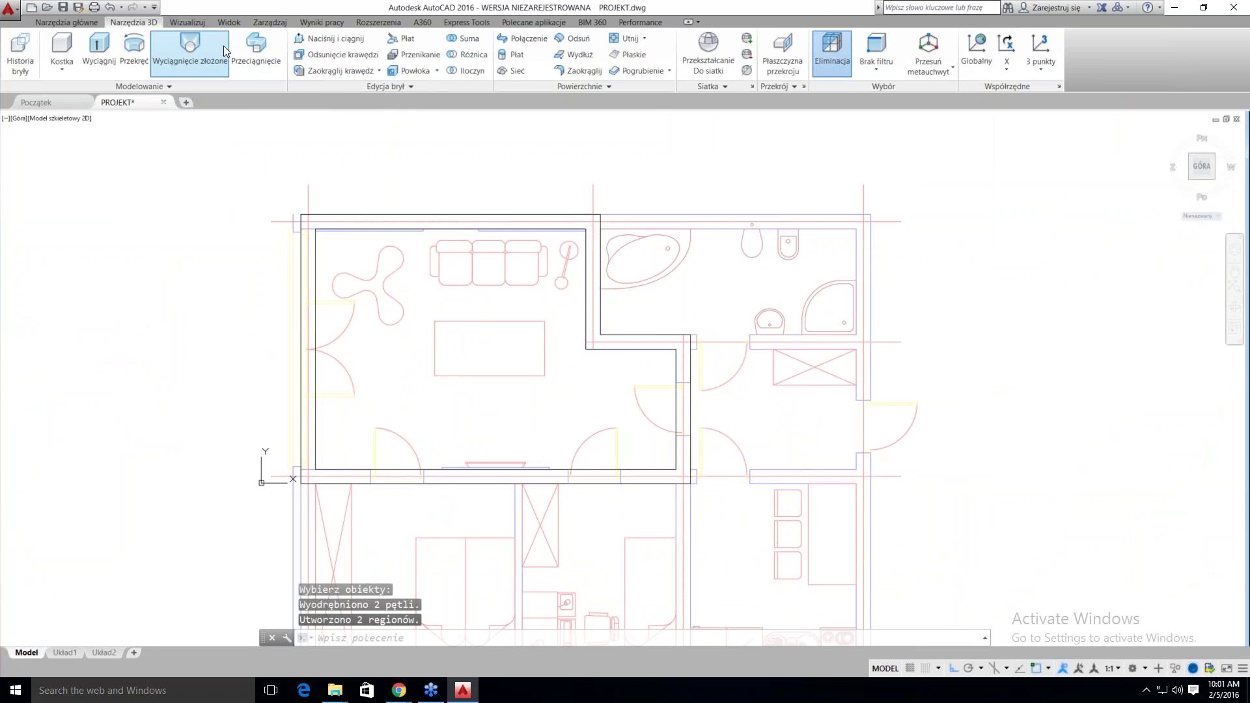
{"action": "left_click", "coordinate": [459, 56]}
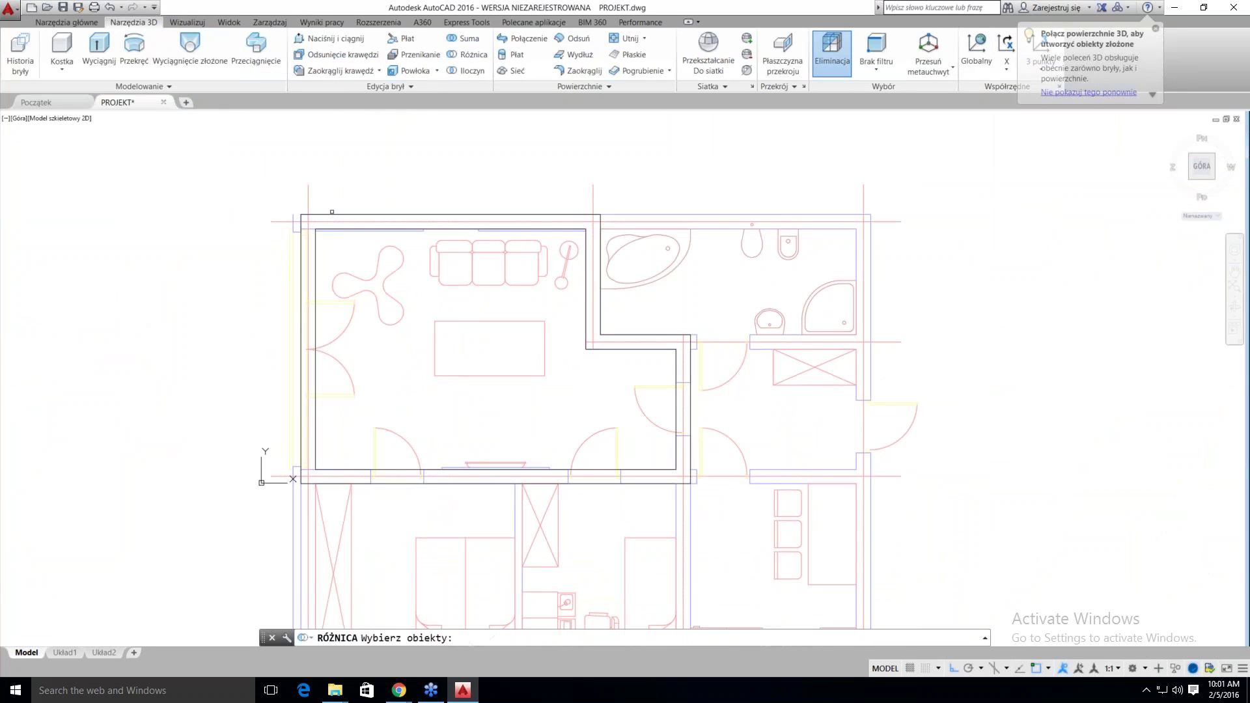
{"action": "left_click", "coordinate": [333, 214]}
{"action": "key", "text": "Return"}
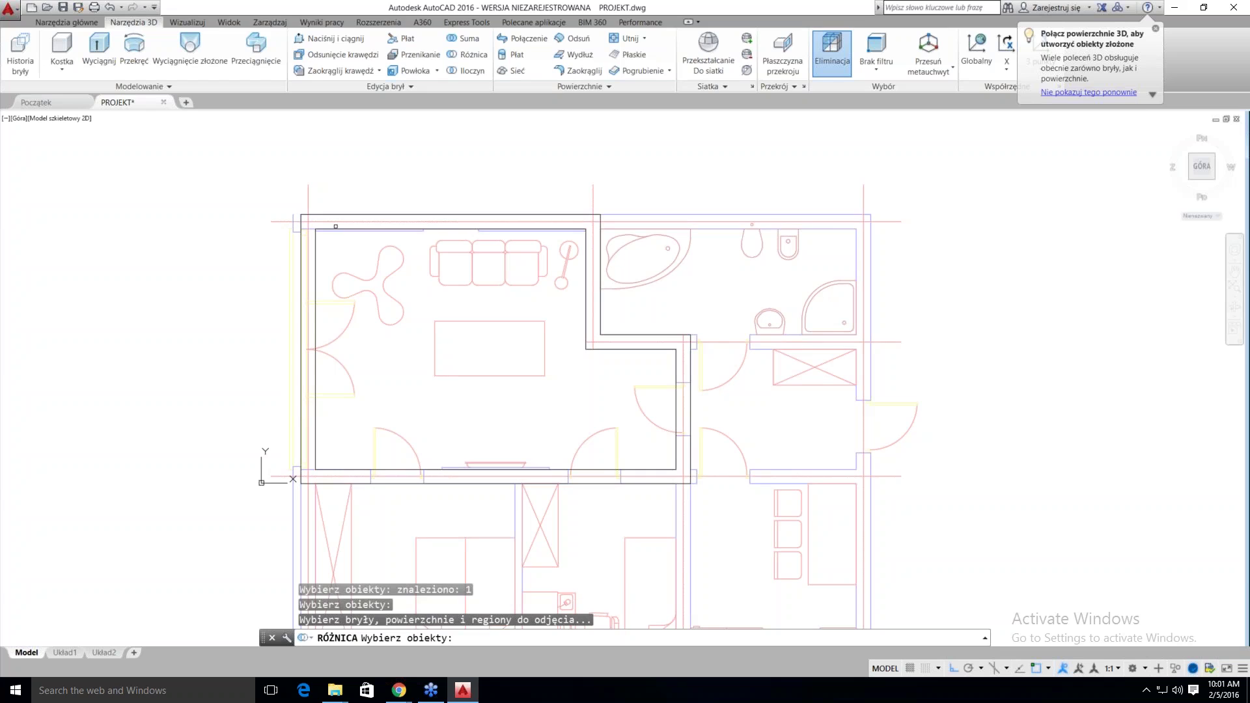
{"action": "left_click", "coordinate": [335, 229]}
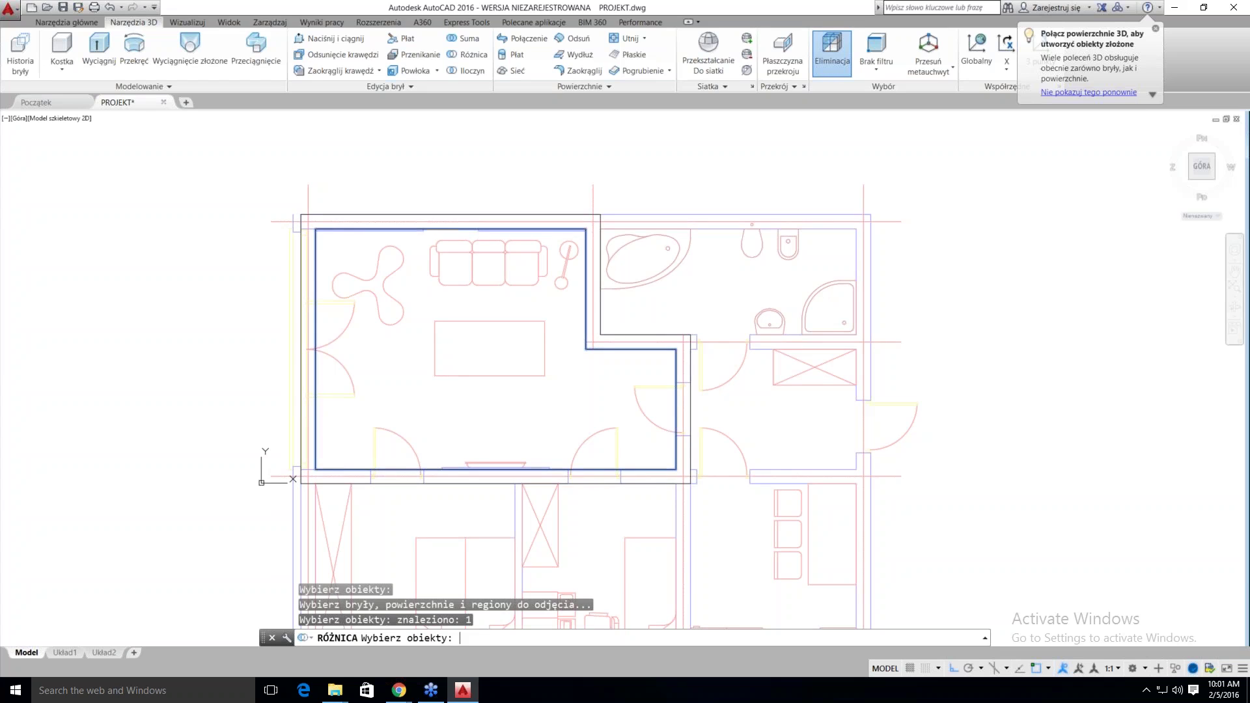
{"action": "key", "text": "Return"}
{"action": "left_click", "coordinate": [335, 209]}
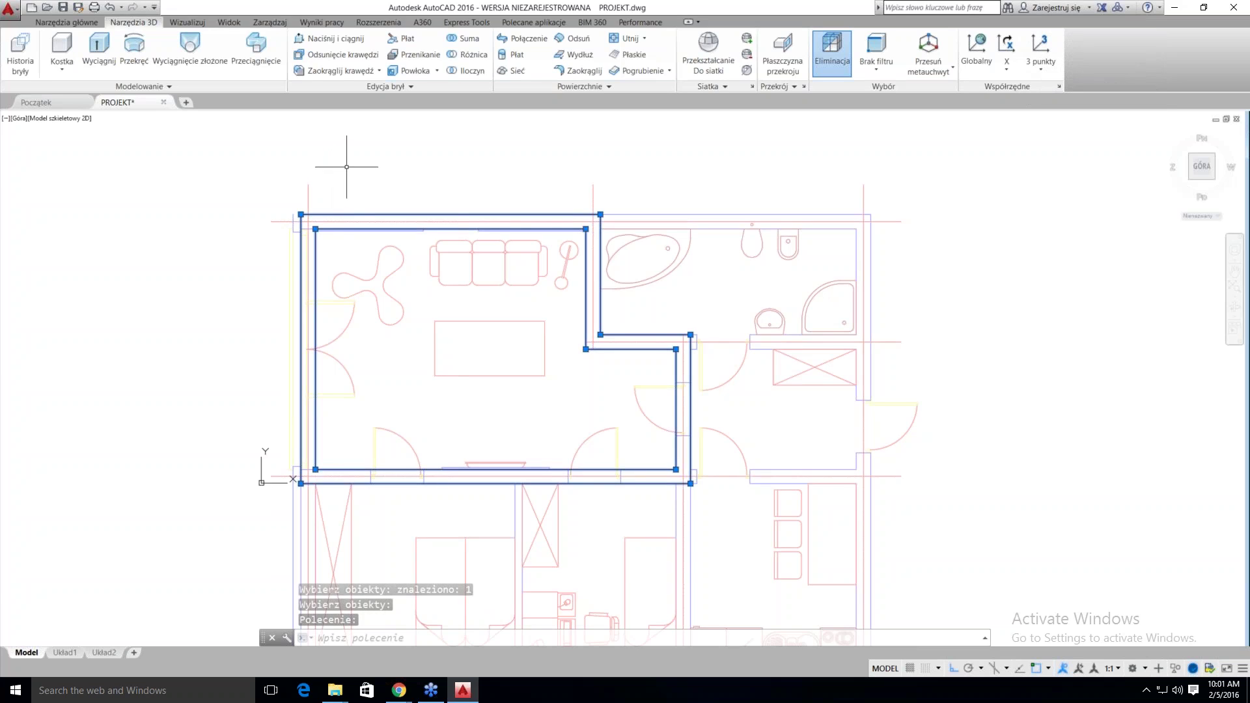
{"action": "key", "text": "Escape"}
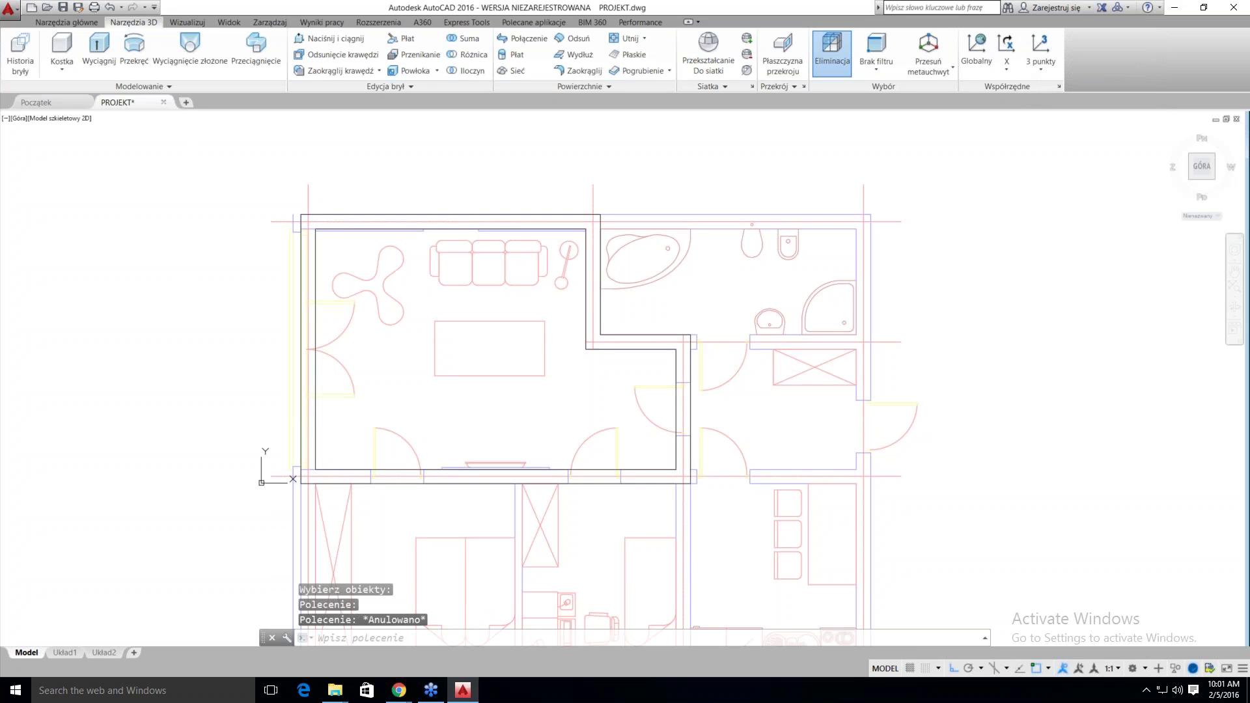
Tilt the view into 3D and extrude the wall region 2500 units high
{"action": "mouse_move", "coordinate": [165, 204]}
{"action": "middle_mouse_down", "text": "shift"}
{"action": "mouse_move", "coordinate": [175, 193]}
{"action": "mouse_move", "coordinate": [266, 229]}
{"action": "middle_mouse_up", "text": "shift"}
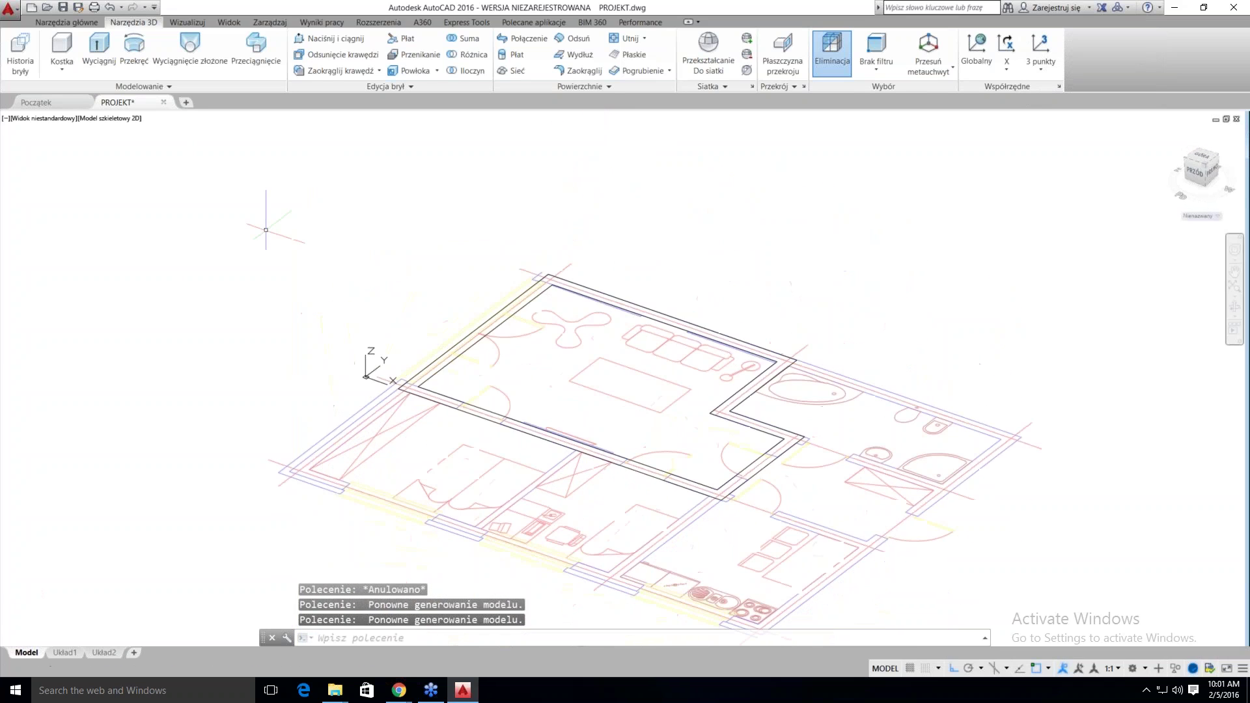
{"action": "left_click", "coordinate": [99, 48]}
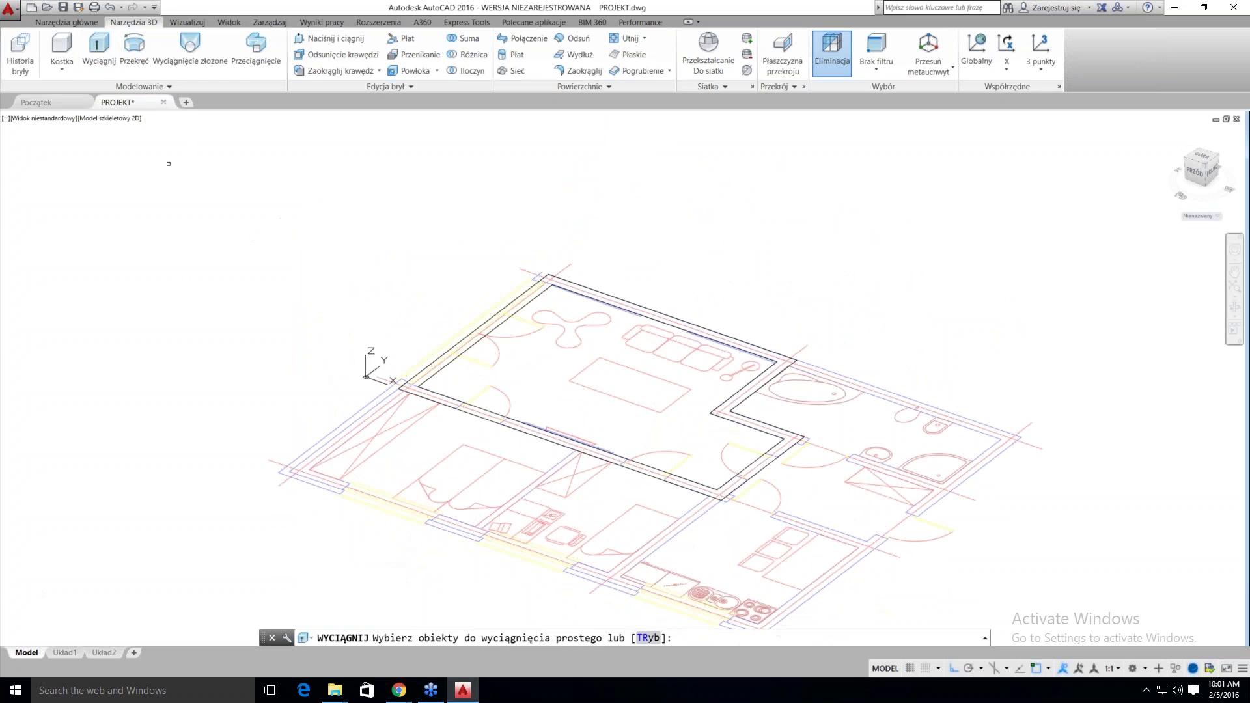
{"action": "left_click", "coordinate": [503, 321]}
{"action": "key", "text": "Return"}
{"action": "type", "text": "2500"}
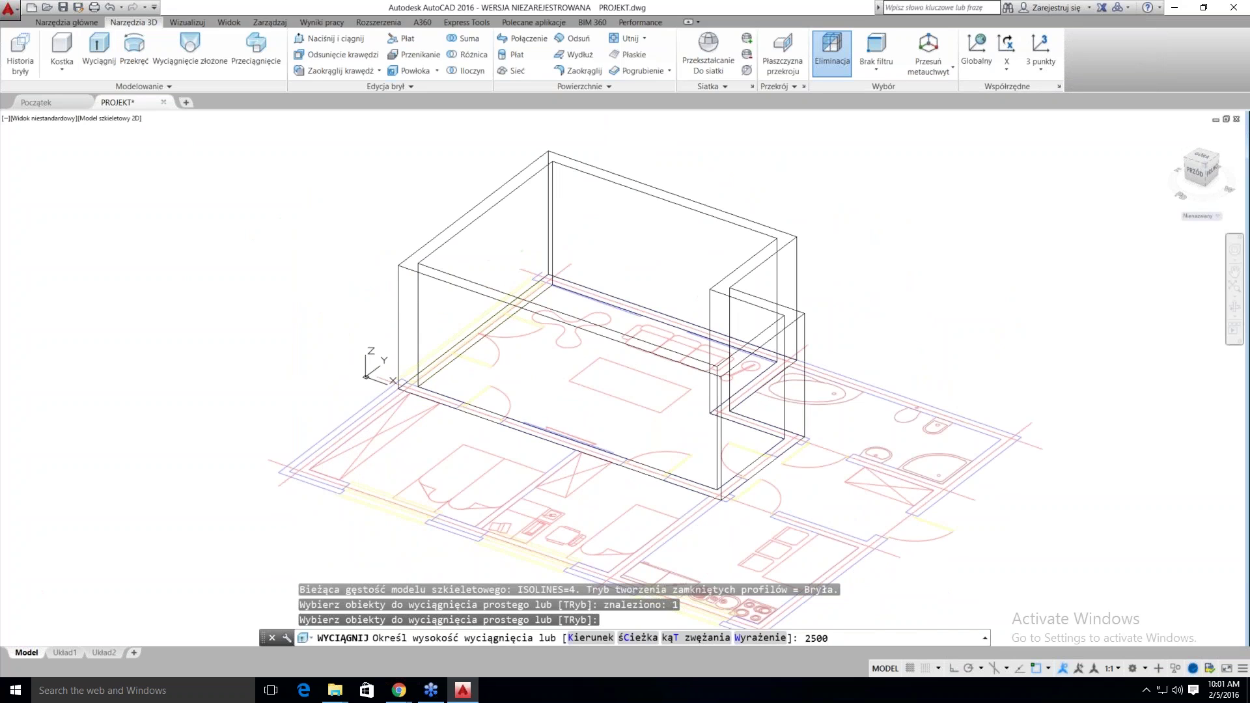
{"action": "key", "text": "Return"}
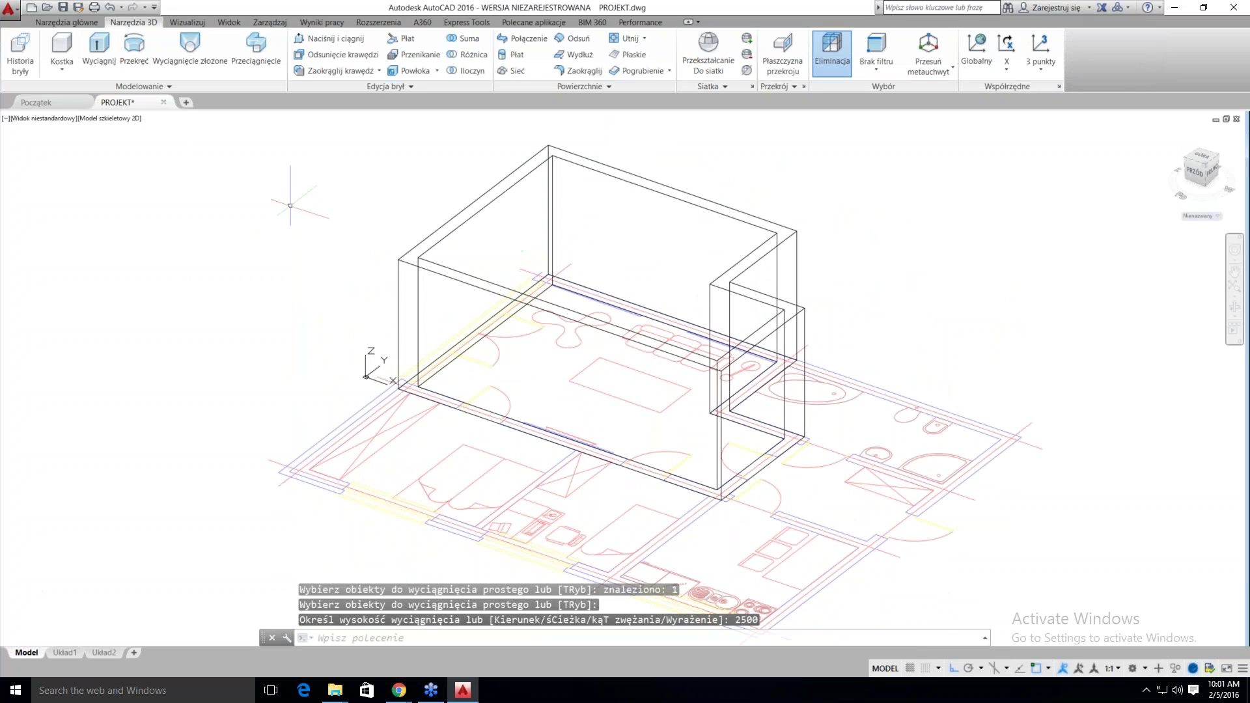
{"action": "middle_click_drag", "start_coordinate": [315, 206], "coordinate": [306, 223]}
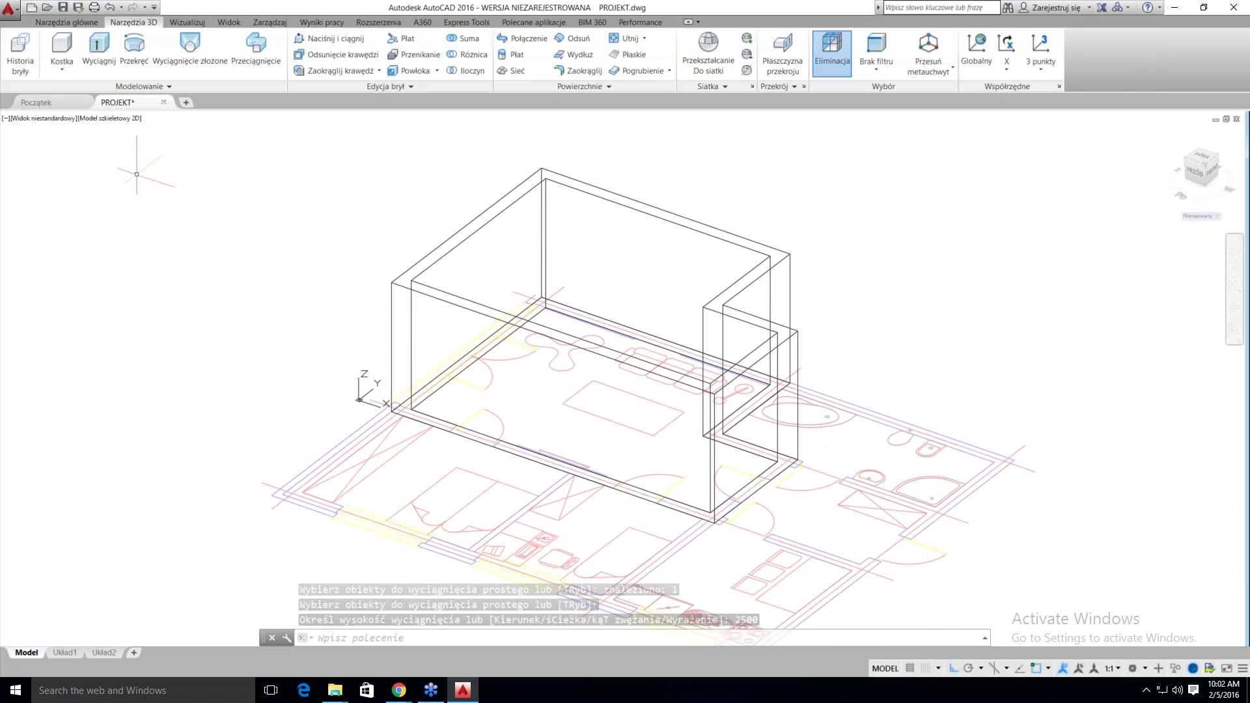
Draw a 2100-high box from the back-left to the front-left inner wall corner
{"action": "left_click", "coordinate": [50, 59]}
{"action": "scroll", "coordinate": [505, 338], "scroll_direction": "up", "scroll_amount": 5}
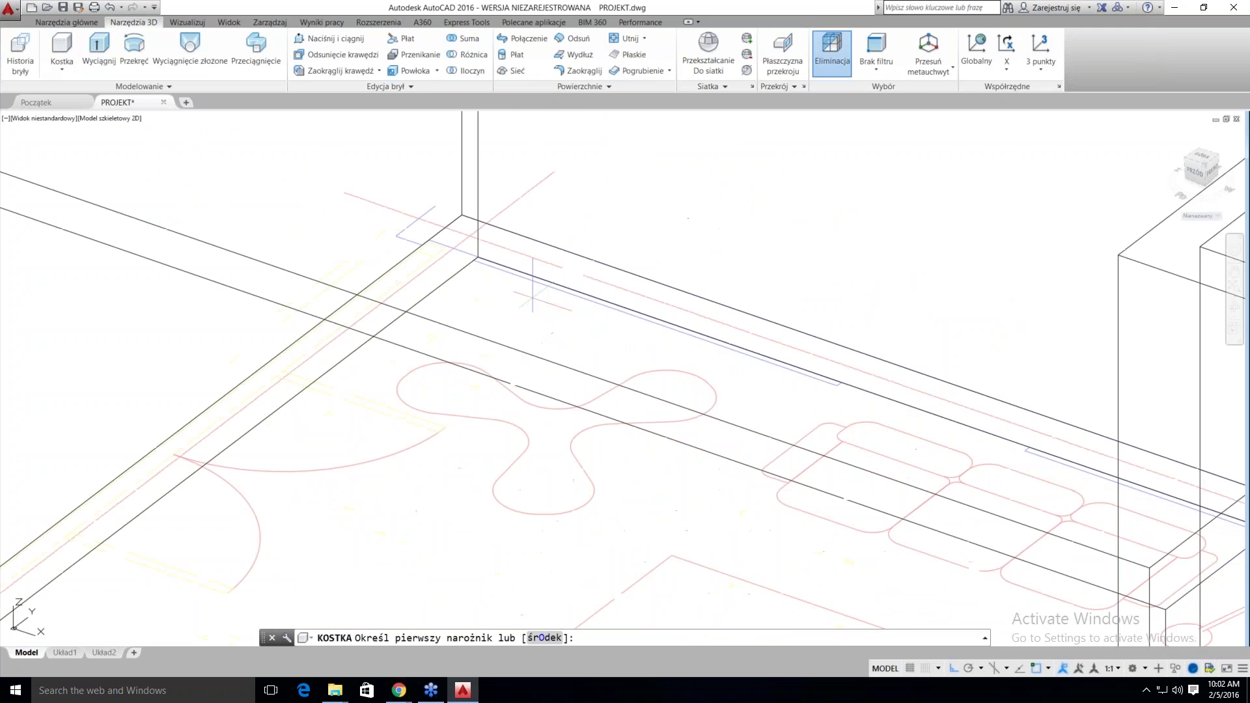
{"action": "left_click", "coordinate": [477, 256]}
{"action": "scroll", "coordinate": [477, 256], "scroll_direction": "down", "scroll_amount": 5}
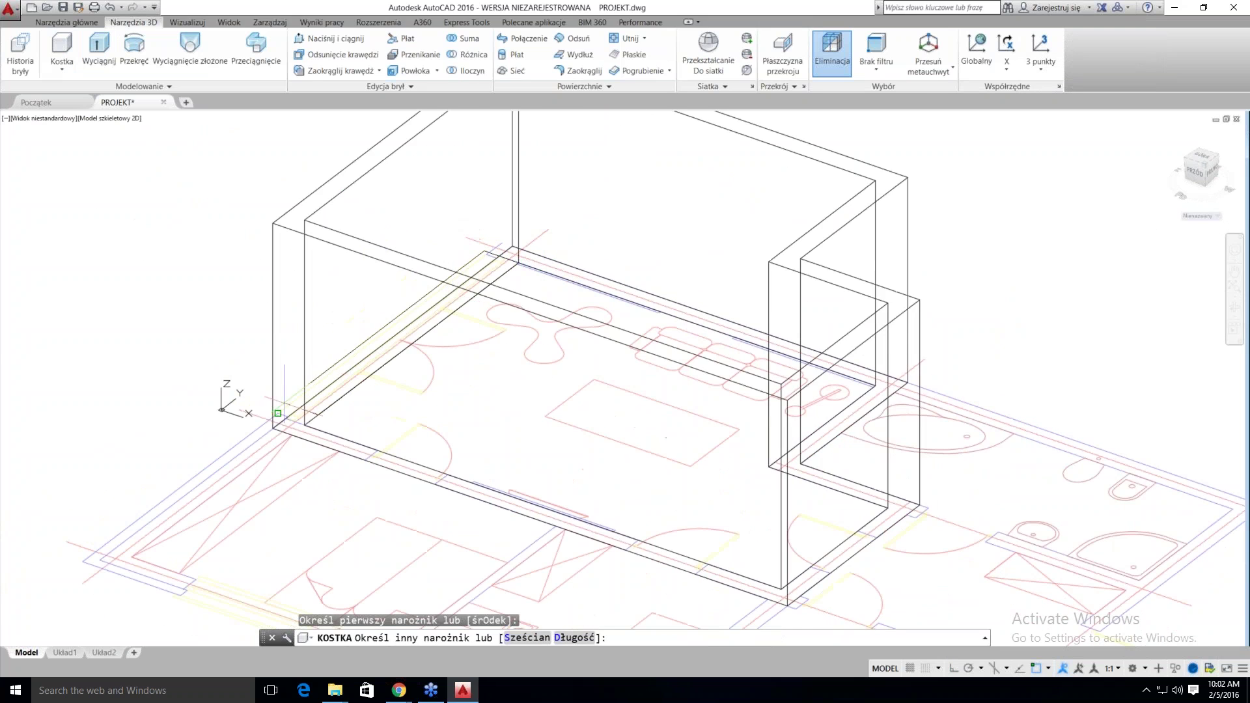
{"action": "scroll", "coordinate": [274, 430], "scroll_direction": "up", "scroll_amount": 5}
{"action": "left_click", "coordinate": [289, 440]}
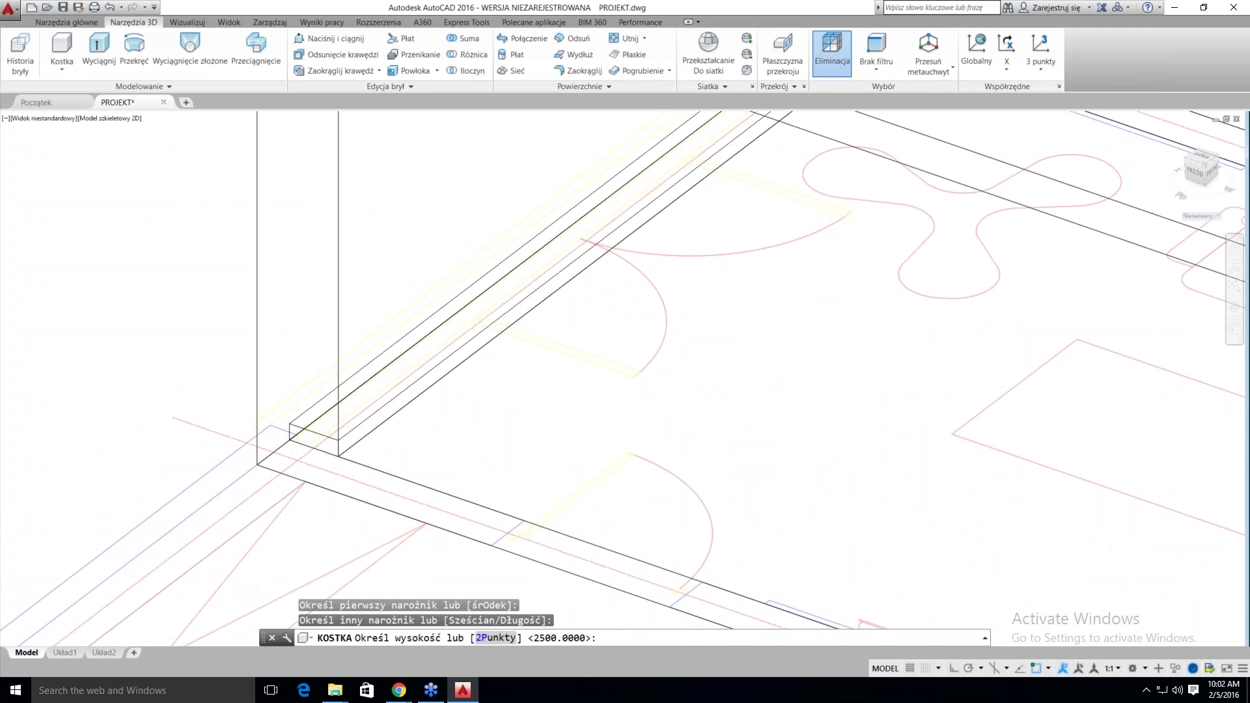
{"action": "scroll", "coordinate": [293, 433], "scroll_direction": "down", "scroll_amount": 5}
{"action": "type", "text": "2100"}
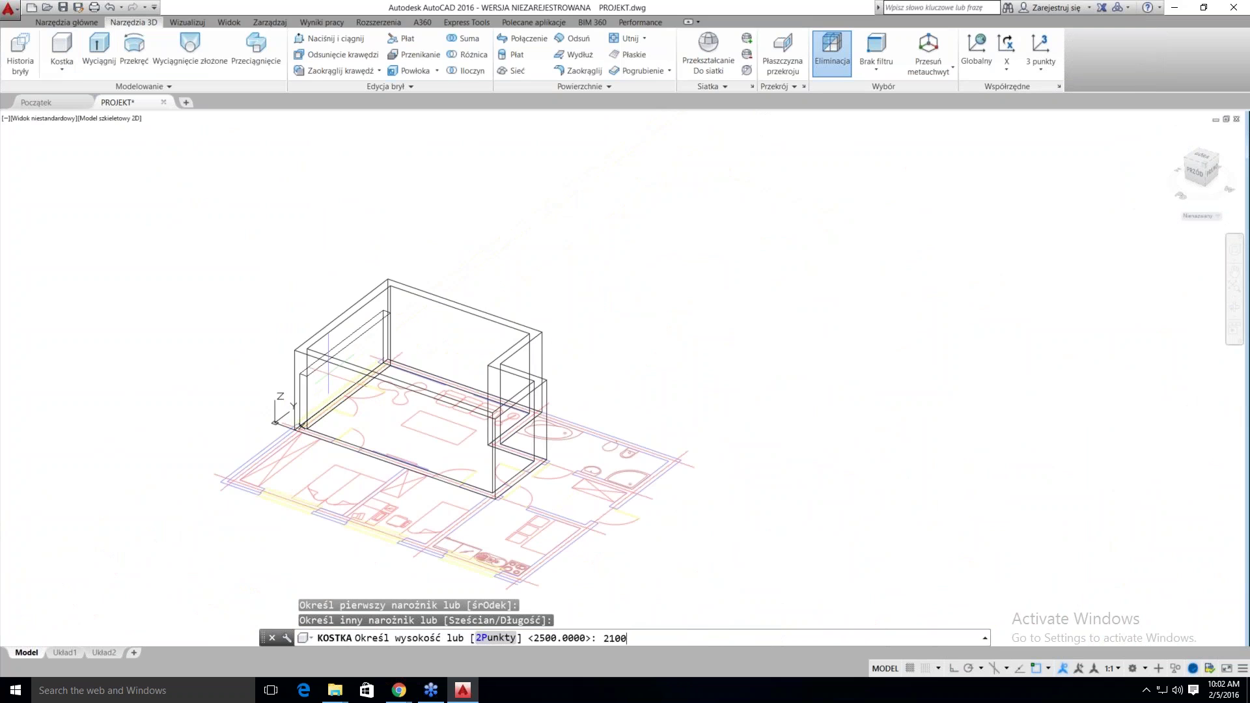
{"action": "key", "text": "Return"}
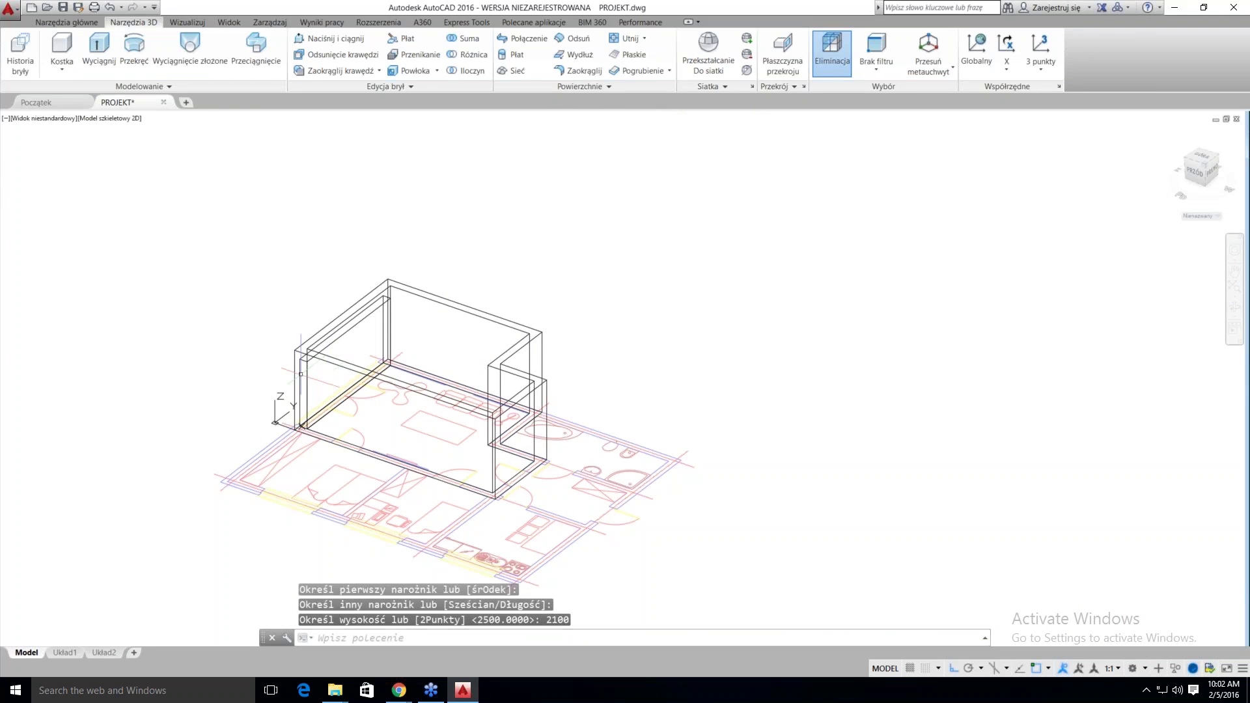
{"action": "scroll", "coordinate": [285, 399], "scroll_direction": "up", "scroll_amount": 4}
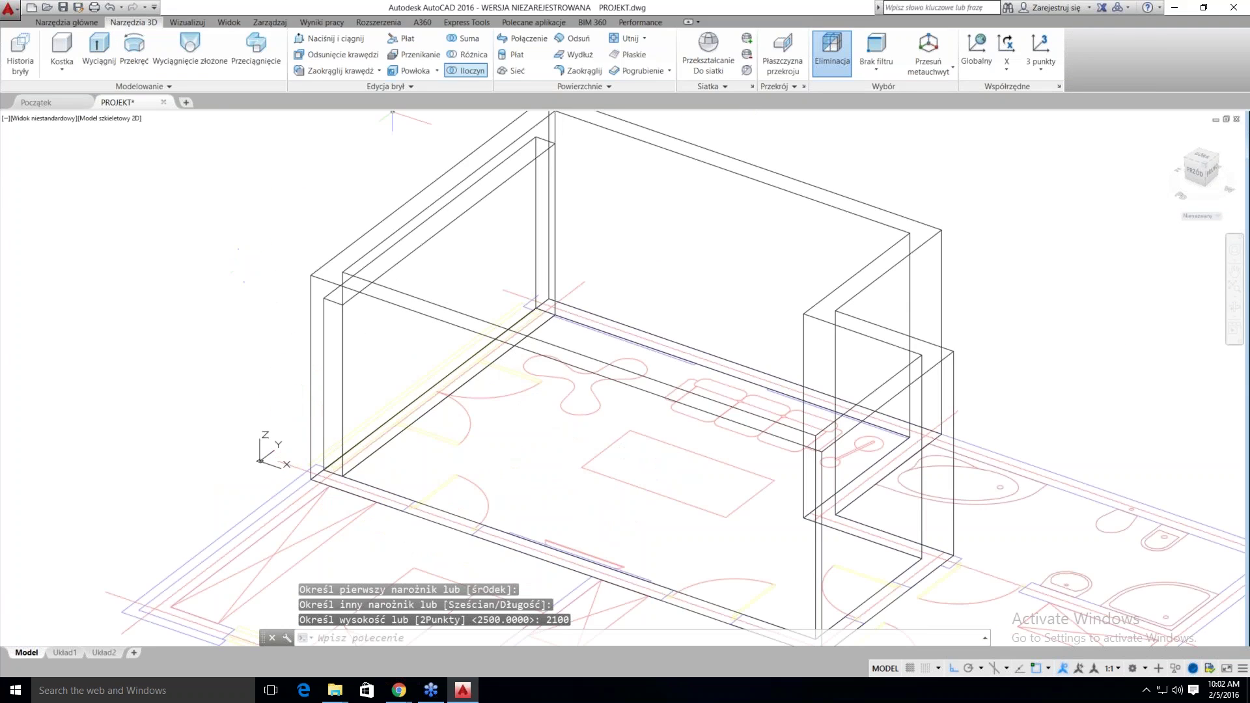
Subtract the thin box from the walls to cut the left-wall opening
{"action": "left_click", "coordinate": [466, 57]}
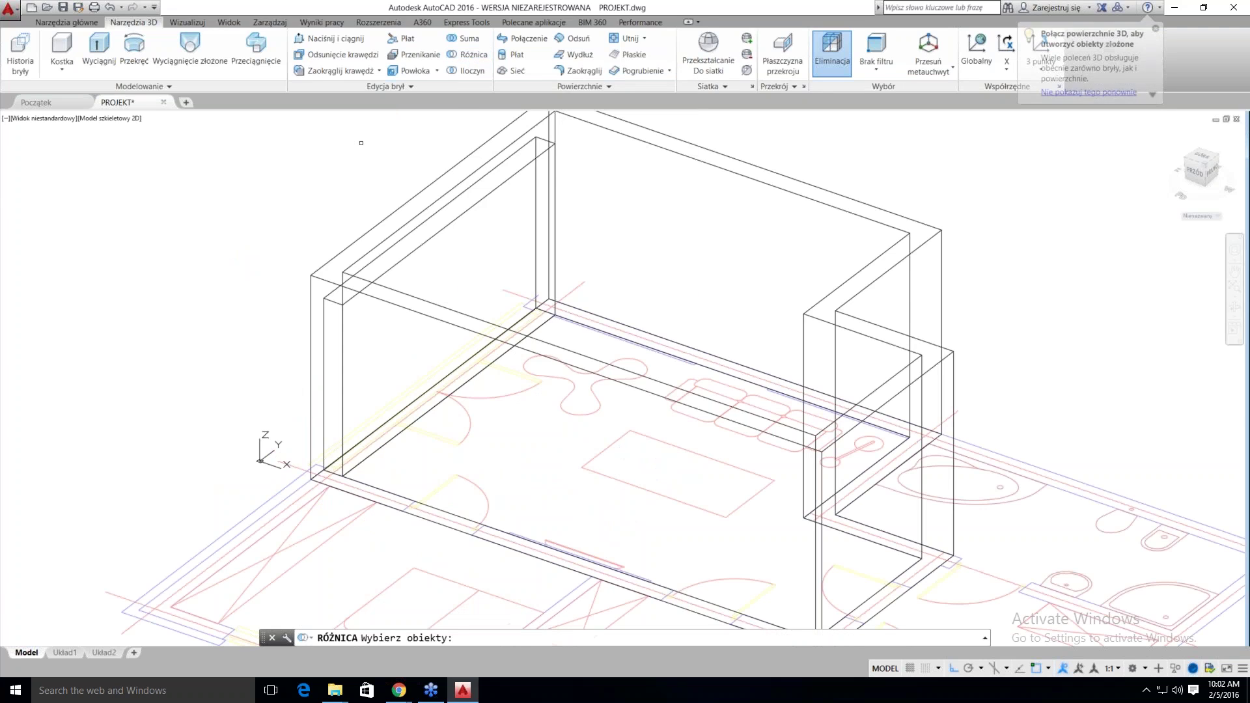
{"action": "left_click", "coordinate": [312, 277]}
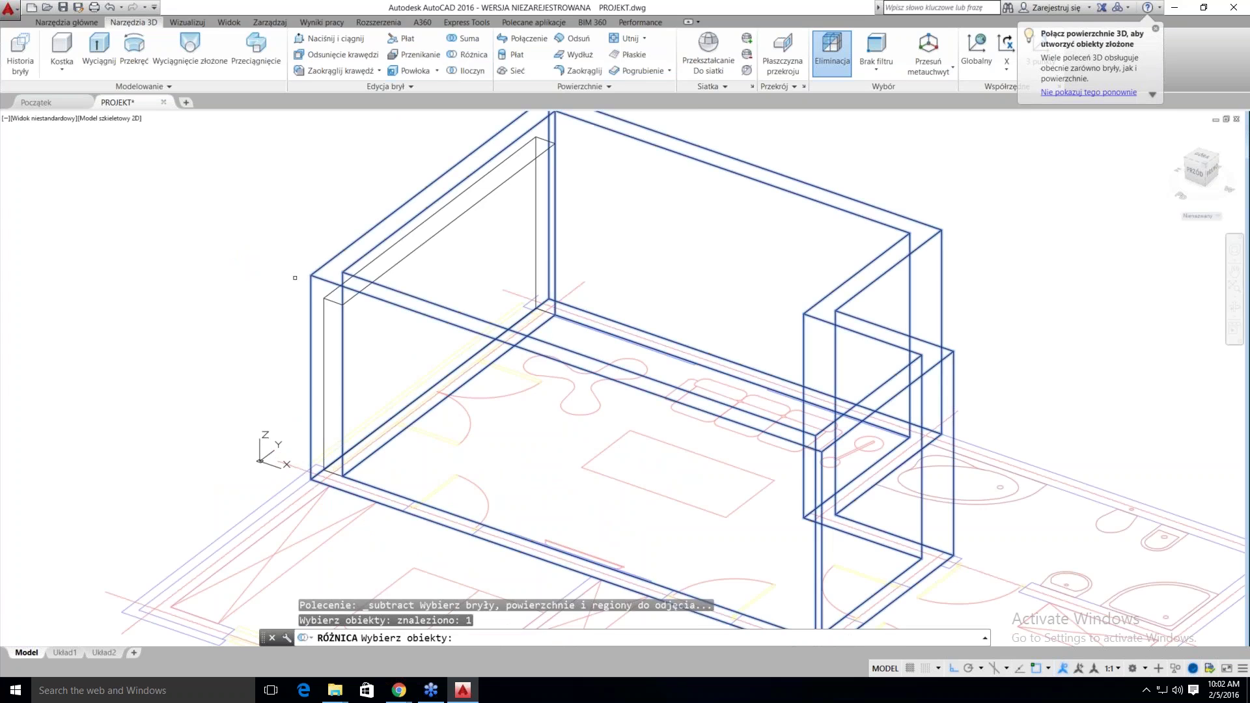
{"action": "key", "text": "Return"}
{"action": "left_click", "coordinate": [333, 302]}
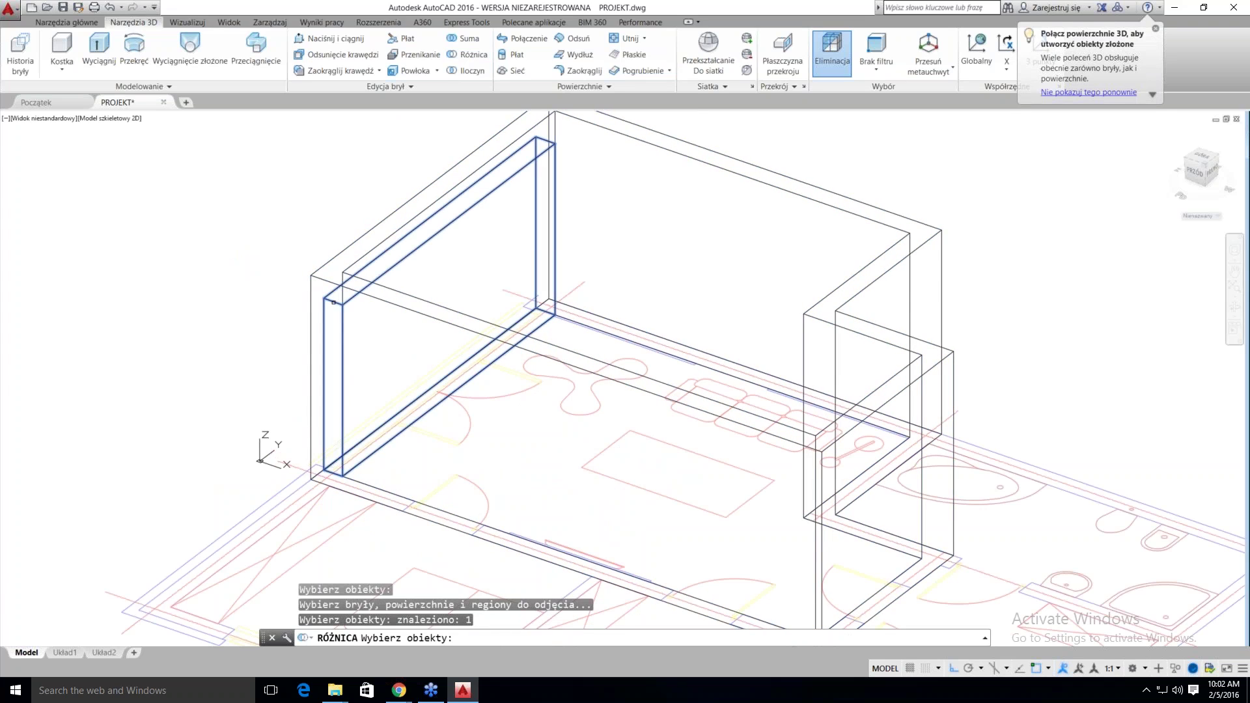
{"action": "key", "text": "Return"}
Inspect the cut in Conceptual style, then return to 2D Wireframe
{"action": "left_click", "coordinate": [114, 119]}
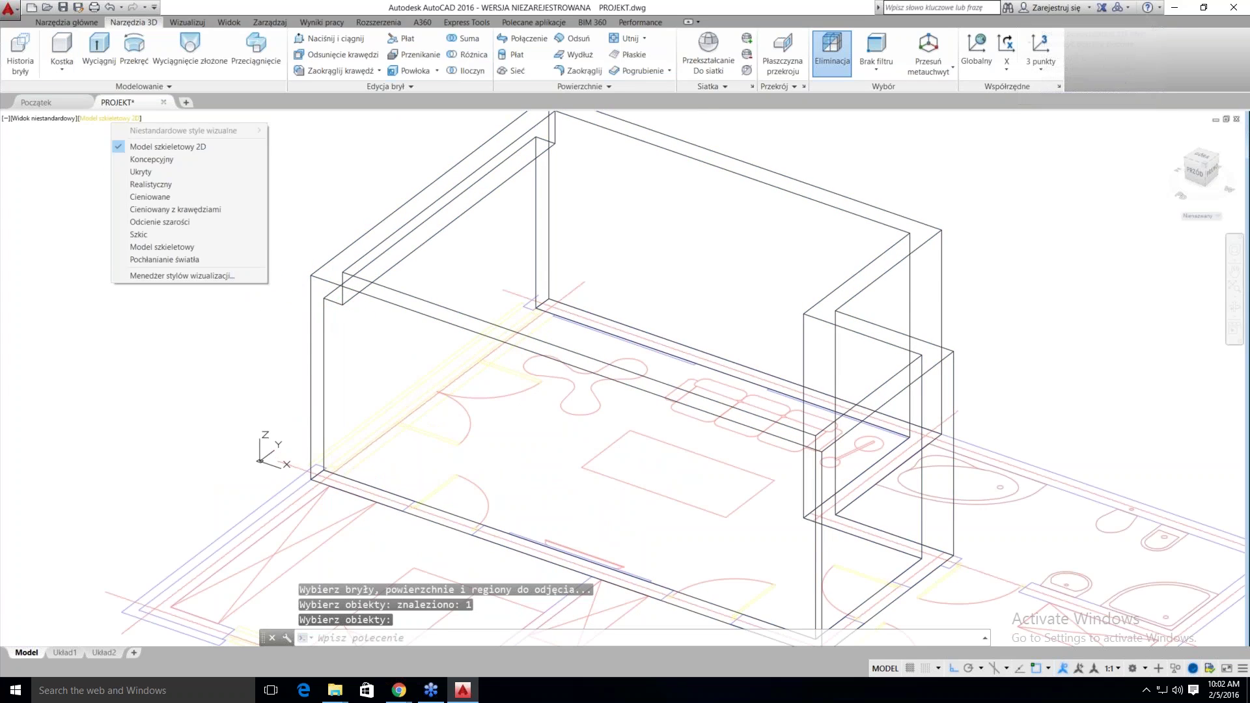
{"action": "left_click", "coordinate": [152, 159]}
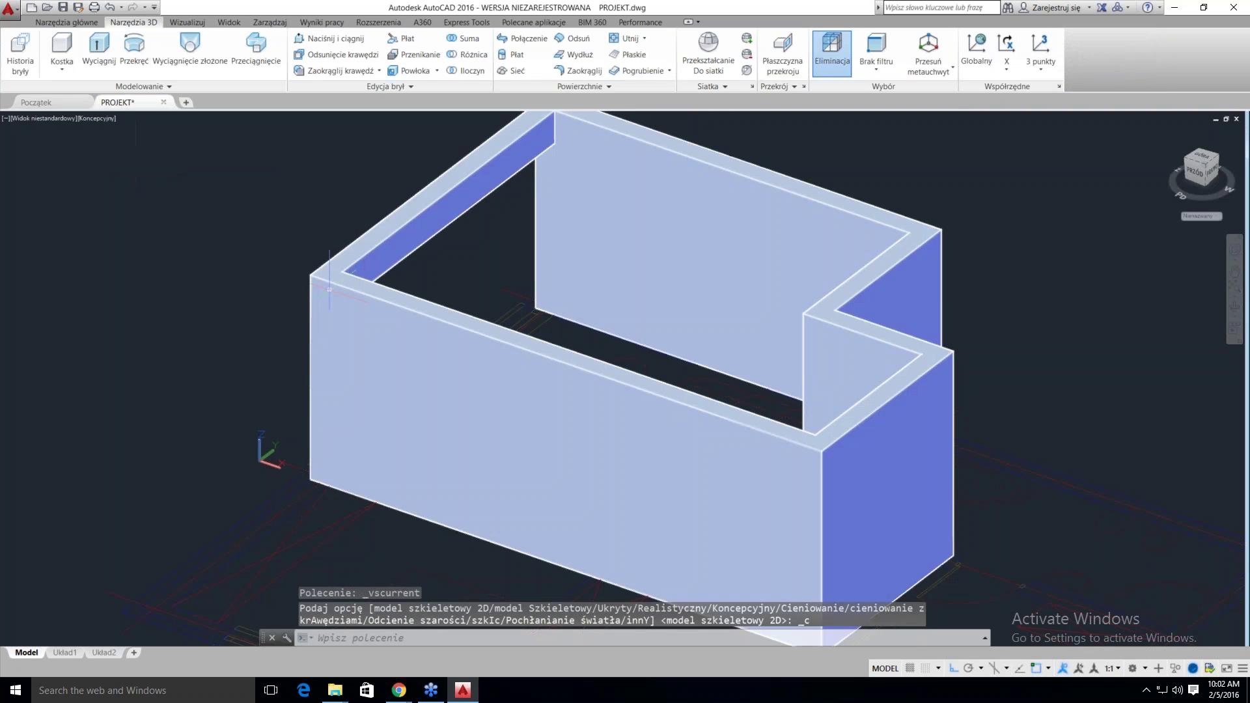
{"action": "mouse_move", "coordinate": [329, 288]}
{"action": "middle_mouse_down", "text": "shift"}
{"action": "mouse_move", "coordinate": [499, 306]}
{"action": "mouse_move", "coordinate": [326, 313]}
{"action": "middle_mouse_up", "text": "shift"}
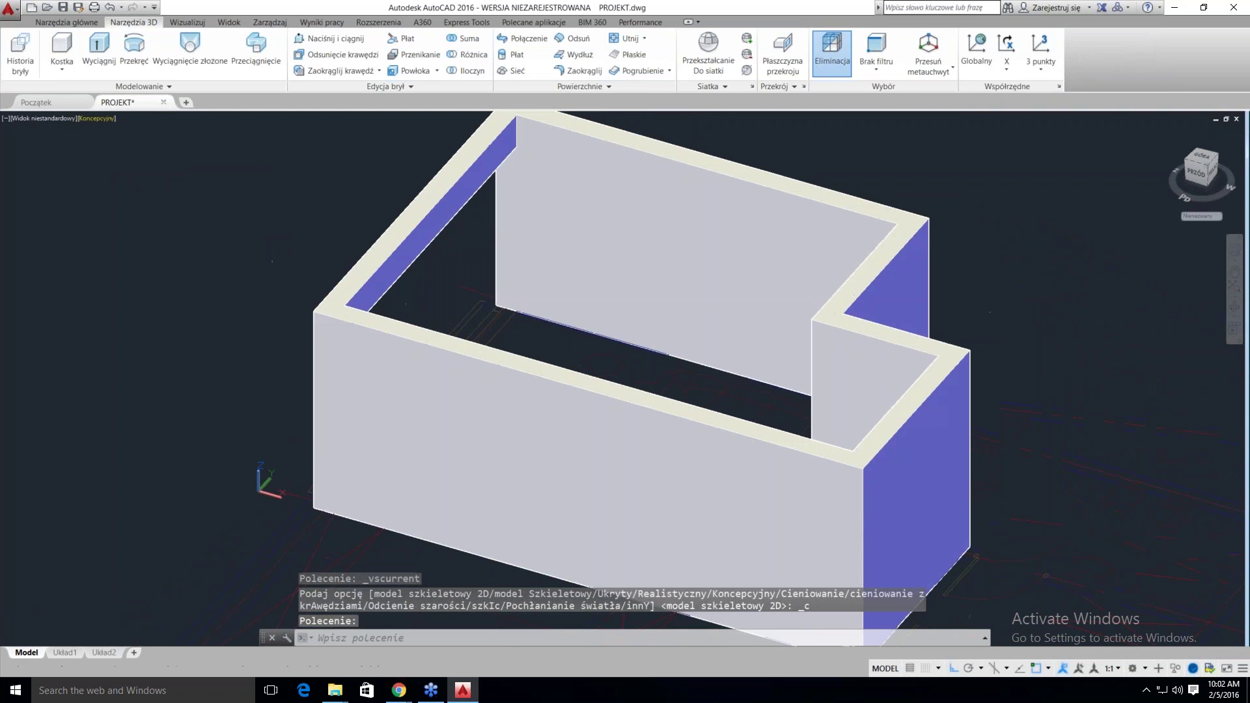
{"action": "left_click", "coordinate": [95, 121]}
{"action": "left_click", "coordinate": [124, 134]}
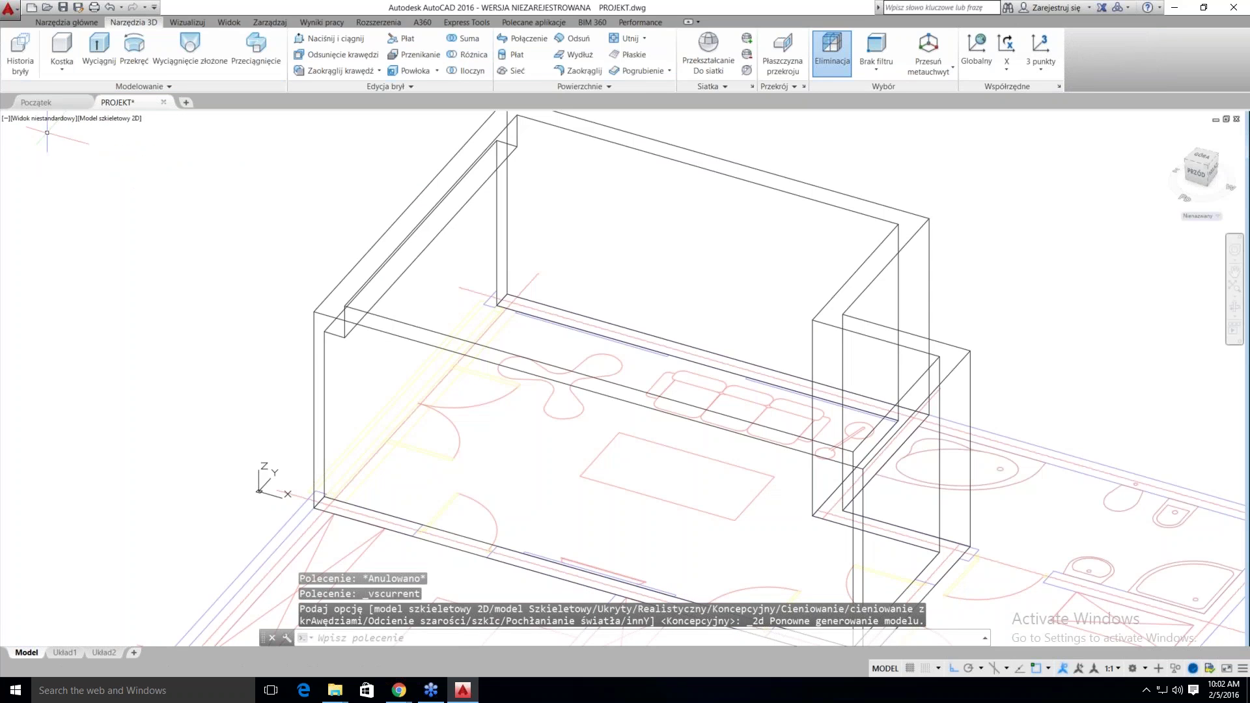
Draw a thin 2100-high box along the back wall
{"action": "left_click", "coordinate": [62, 49]}
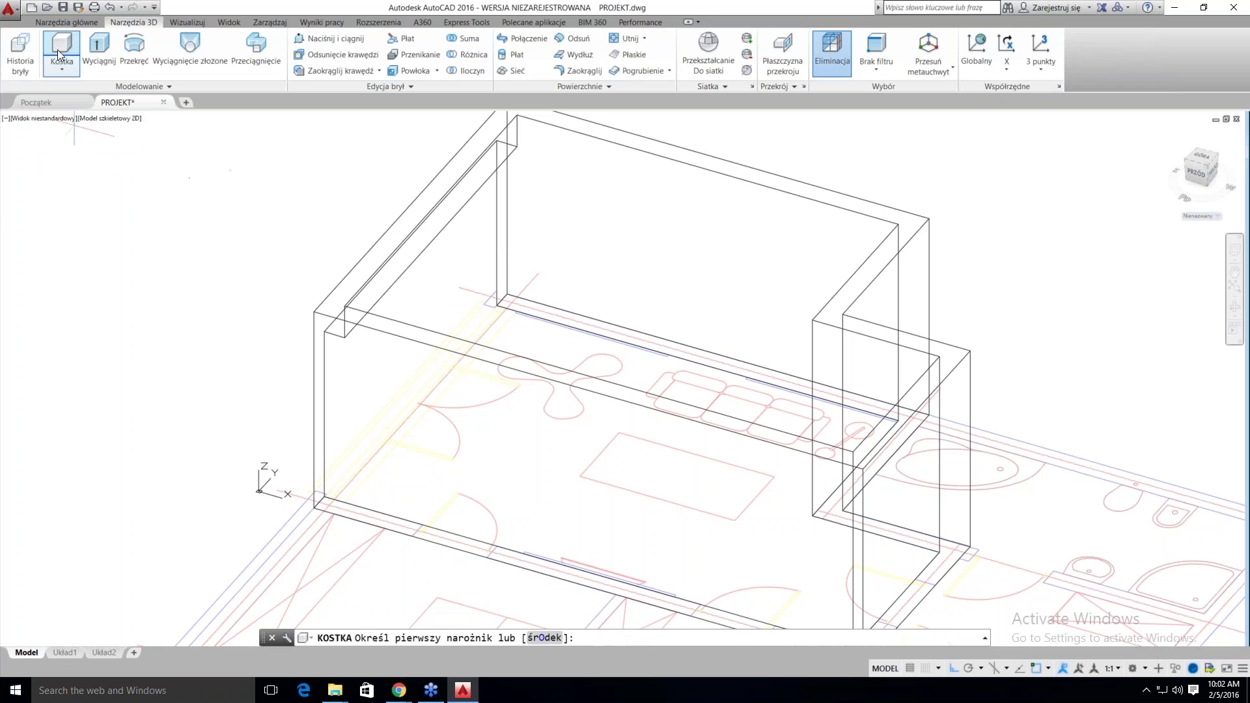
{"action": "scroll", "coordinate": [567, 299], "scroll_direction": "up", "scroll_amount": 2}
{"action": "scroll", "coordinate": [410, 329], "scroll_direction": "up", "scroll_amount": 2}
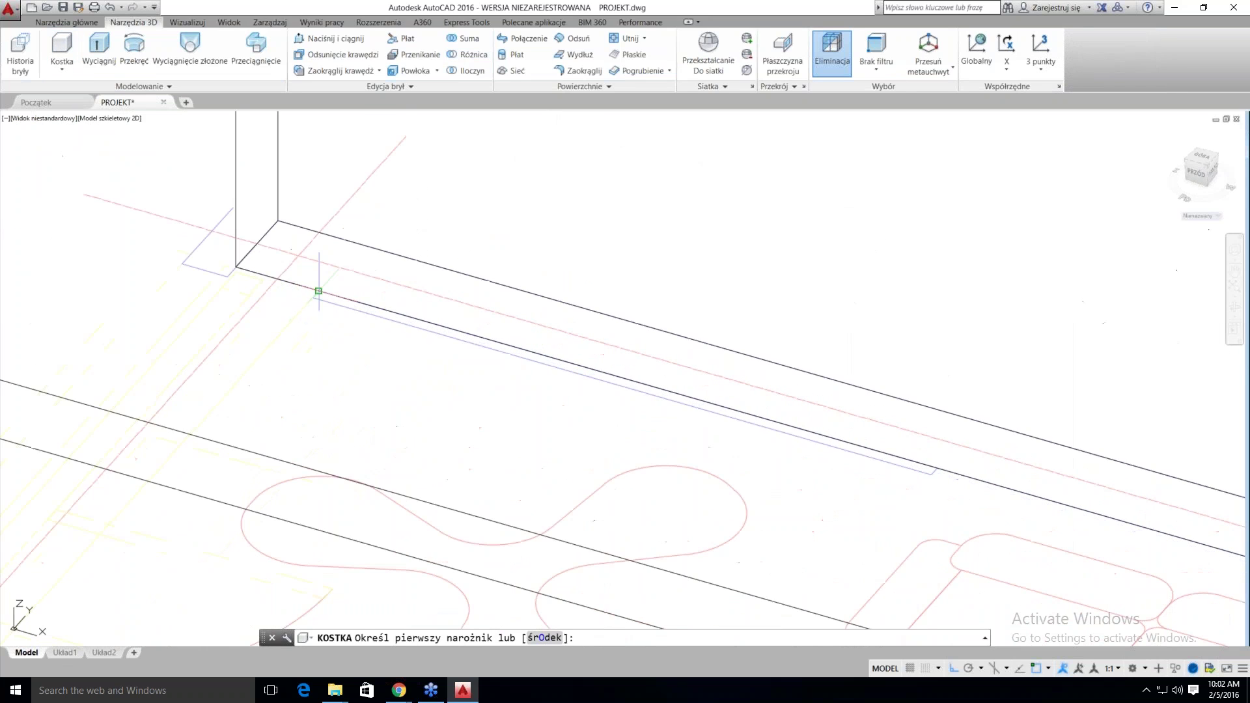
{"action": "scroll", "coordinate": [319, 289], "scroll_direction": "up", "scroll_amount": 2}
{"action": "left_click", "coordinate": [319, 291]}
{"action": "scroll", "coordinate": [318, 291], "scroll_direction": "down", "scroll_amount": 2}
{"action": "scroll", "coordinate": [692, 410], "scroll_direction": "up", "scroll_amount": 2}
{"action": "left_click", "coordinate": [694, 408]}
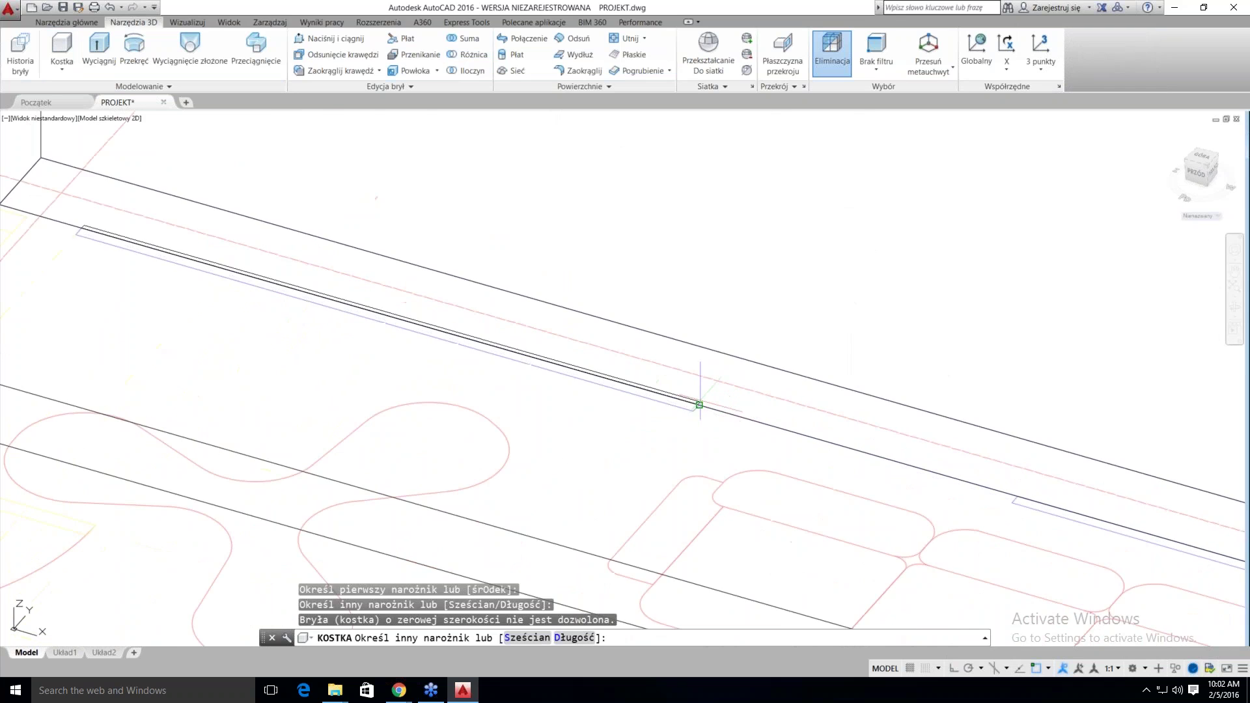
{"action": "scroll", "coordinate": [697, 404], "scroll_direction": "down", "scroll_amount": 2}
{"action": "scroll", "coordinate": [699, 400], "scroll_direction": "down", "scroll_amount": 2}
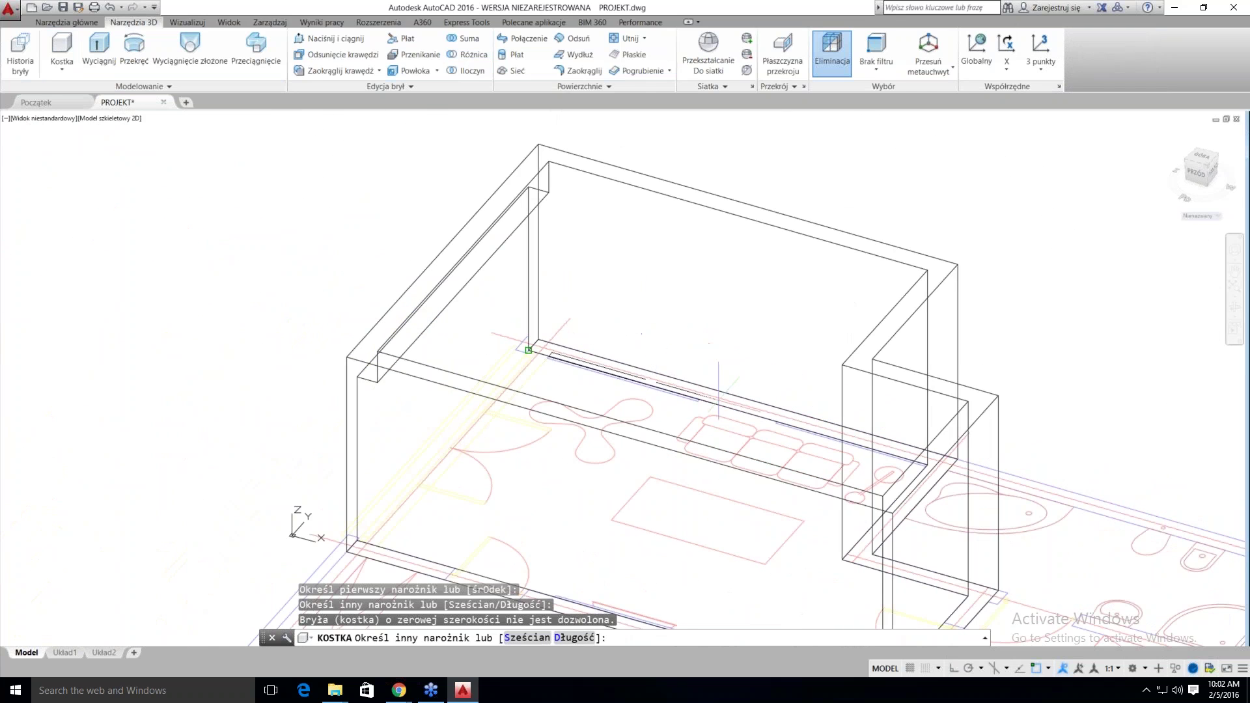
{"action": "scroll", "coordinate": [696, 390], "scroll_direction": "up", "scroll_amount": 4}
{"action": "left_click", "coordinate": [580, 378]}
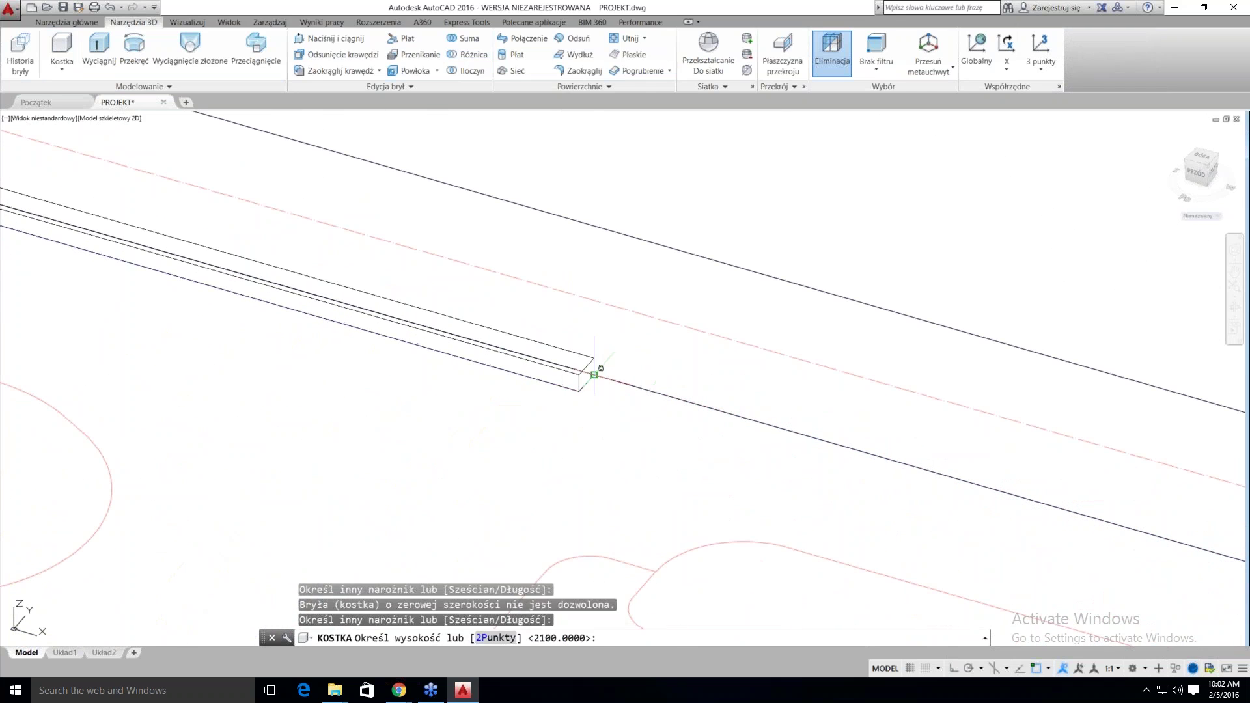
{"action": "scroll", "coordinate": [635, 287], "scroll_direction": "down", "scroll_amount": 2}
{"action": "type", "text": "2100"}
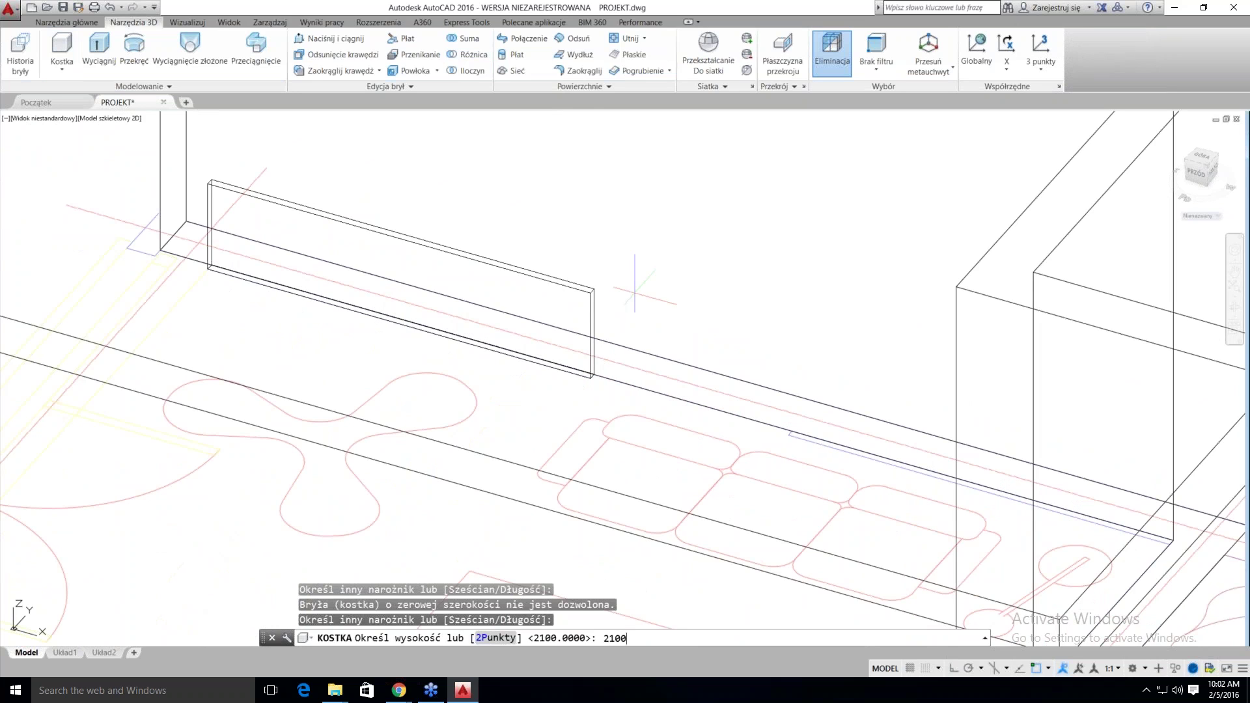
{"action": "key", "text": "Return"}
{"action": "scroll", "coordinate": [638, 286], "scroll_direction": "down", "scroll_amount": 3}
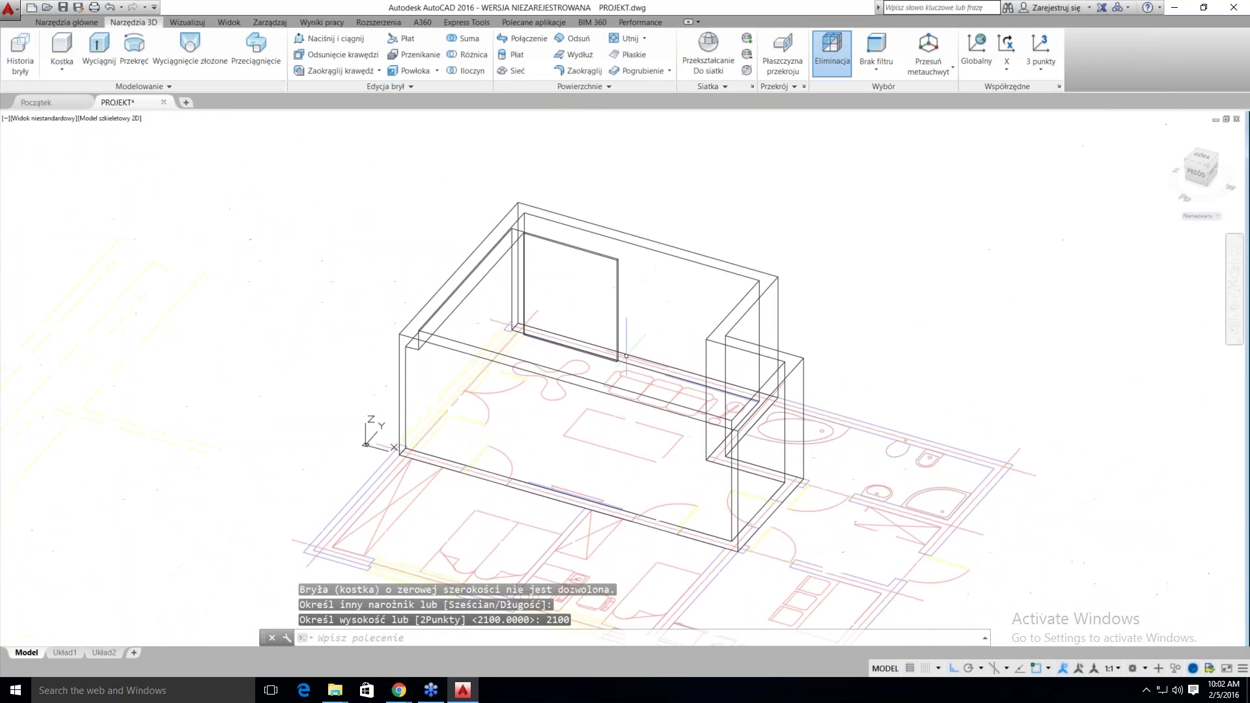
{"action": "scroll", "coordinate": [619, 364], "scroll_direction": "up", "scroll_amount": 2}
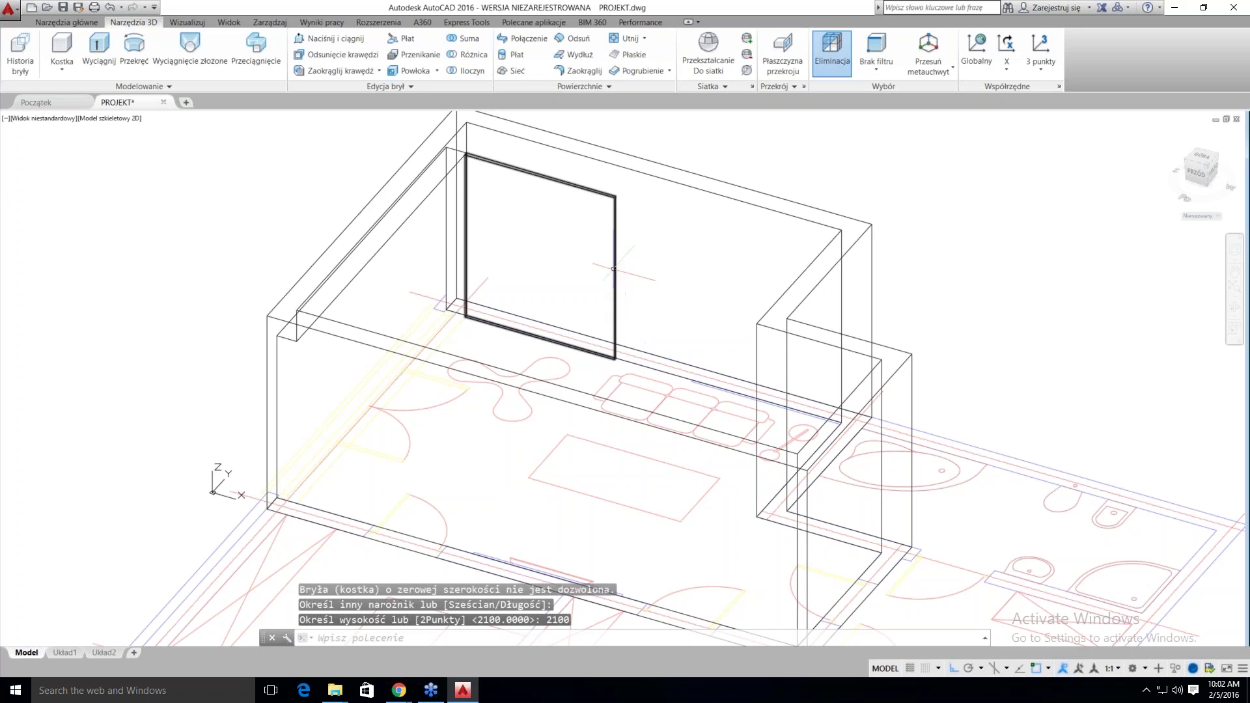
Stretch the back-wall panel's top edge up by 400 and pan the view left
{"action": "left_click", "coordinate": [532, 194]}
{"action": "left_click", "coordinate": [541, 175]}
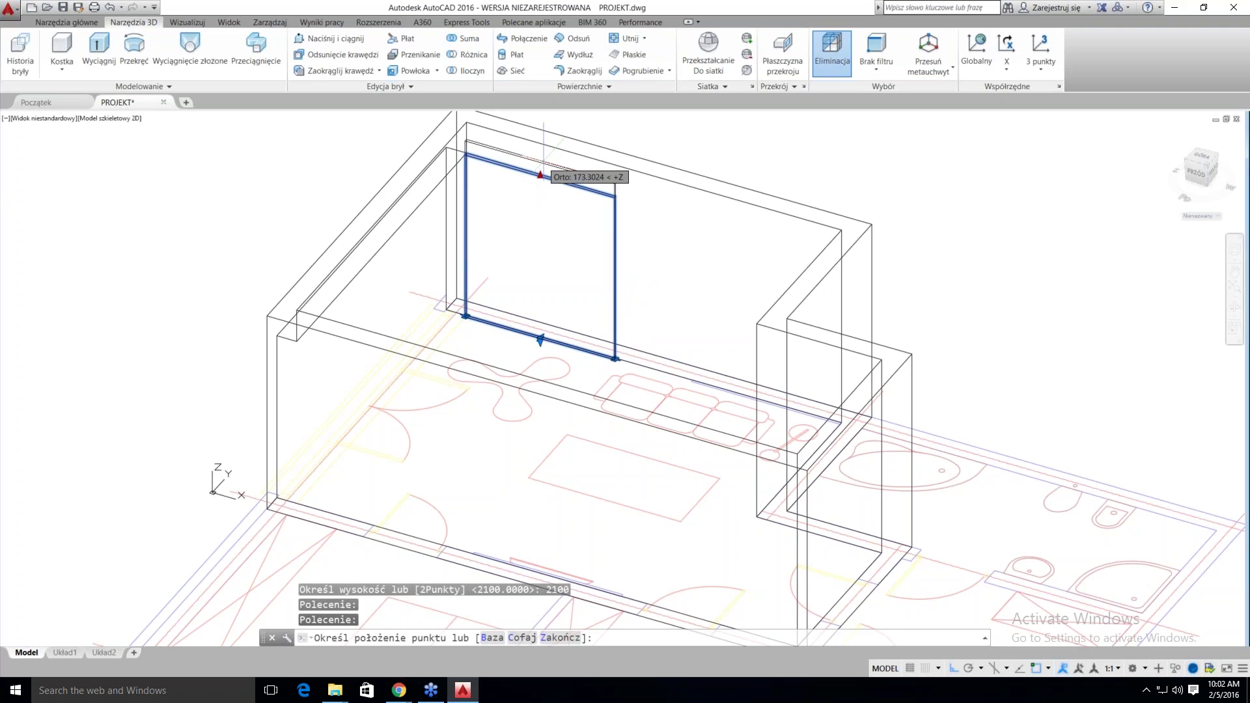
{"action": "type", "text": "400"}
{"action": "key", "text": "Return"}
{"action": "key", "text": "Escape"}
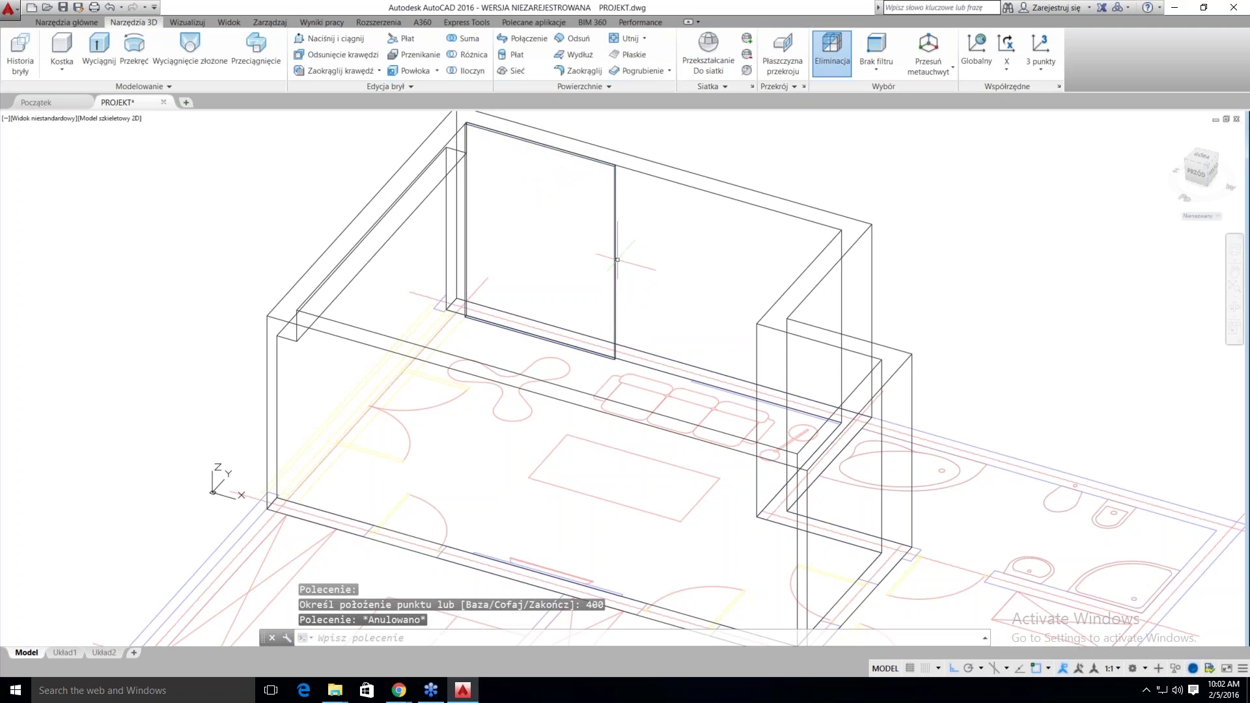
{"action": "middle_click_drag", "start_coordinate": [639, 263], "coordinate": [594, 388]}
{"action": "middle_click_drag", "start_coordinate": [590, 278], "coordinate": [535, 307]}
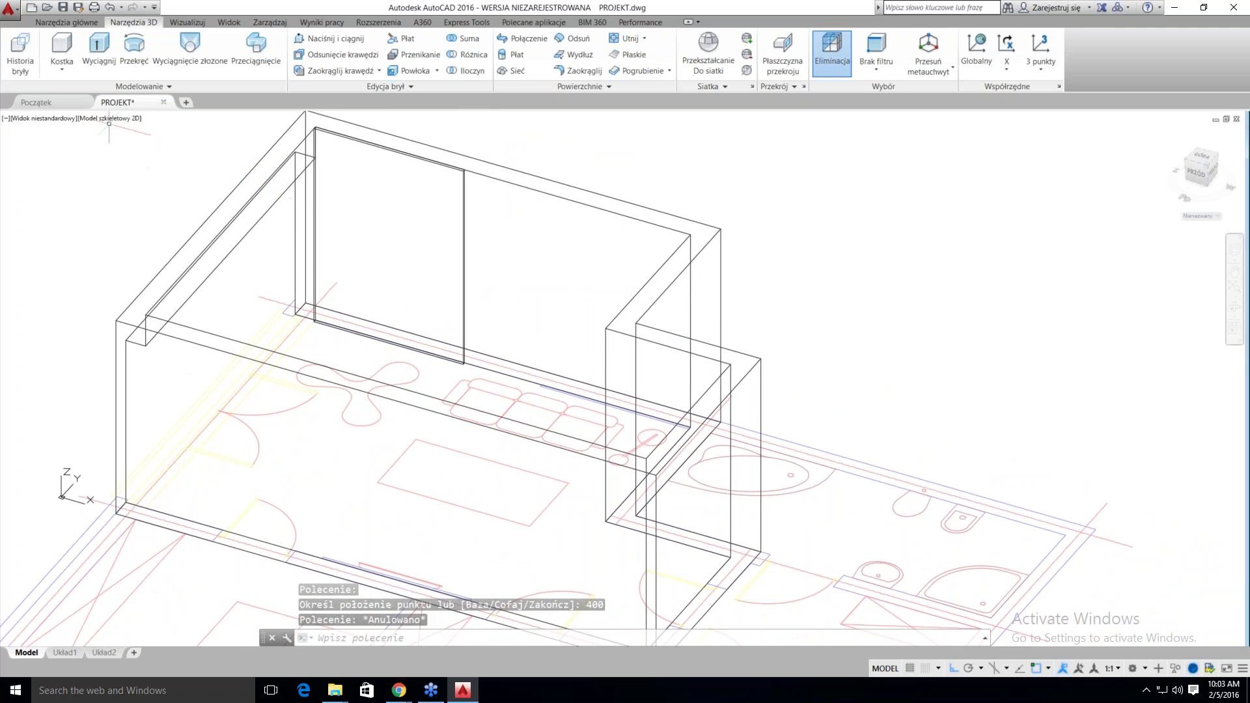
Draw a thin 2500-high box against the wall
{"action": "left_click", "coordinate": [62, 45]}
{"action": "scroll", "coordinate": [529, 375], "scroll_direction": "up", "scroll_amount": 5}
{"action": "left_click", "coordinate": [536, 374]}
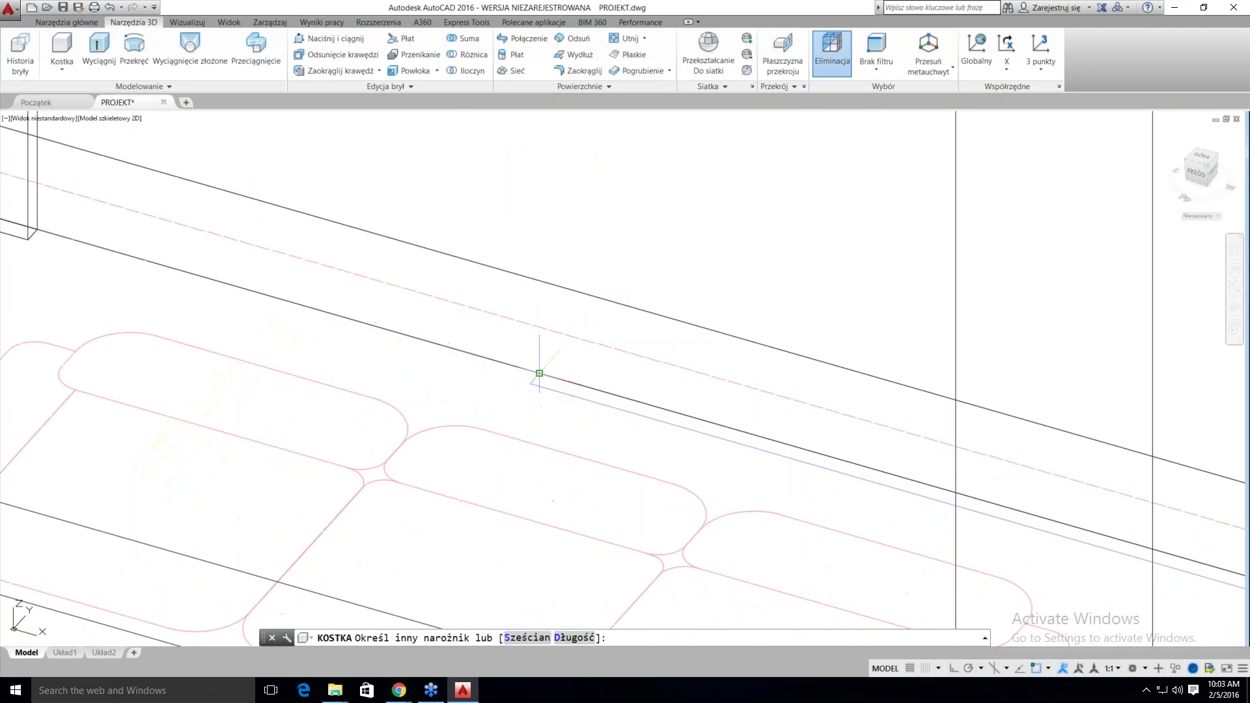
{"action": "scroll", "coordinate": [538, 364], "scroll_direction": "down", "scroll_amount": 2}
{"action": "left_click", "coordinate": [918, 484]}
{"action": "type", "text": "2500"}
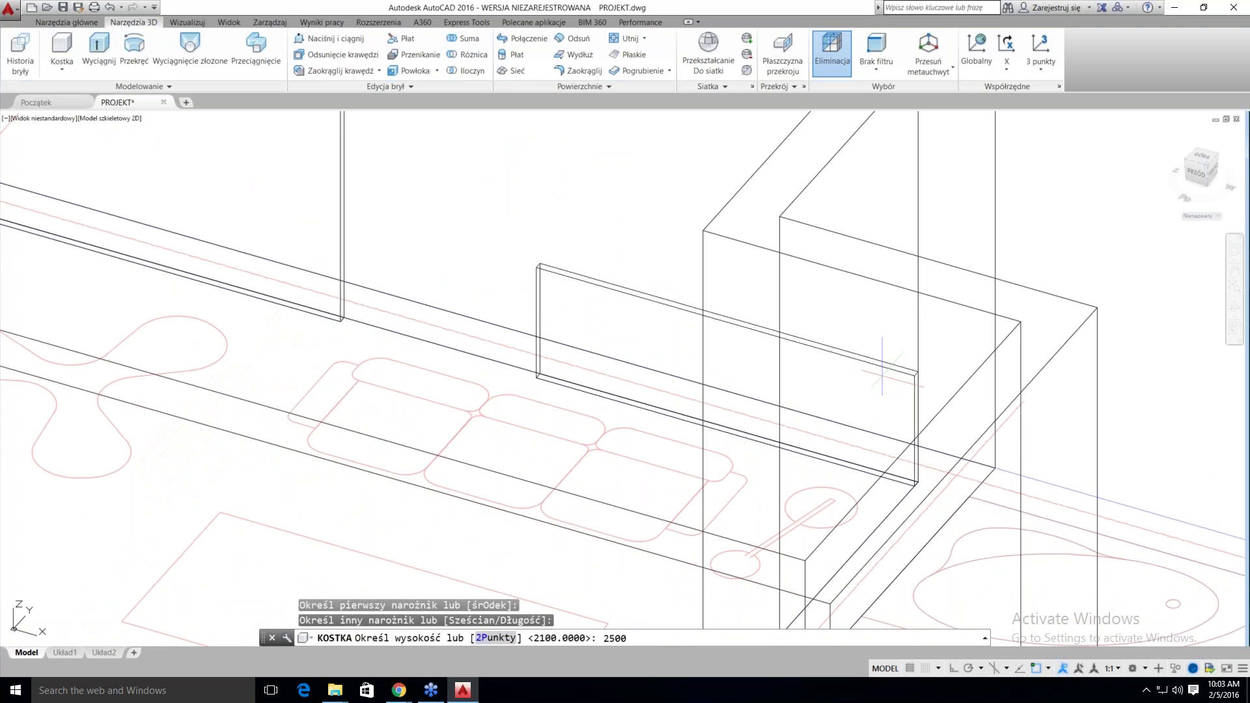
{"action": "key", "text": "Return"}
{"action": "scroll", "coordinate": [882, 368], "scroll_direction": "down", "scroll_amount": 5}
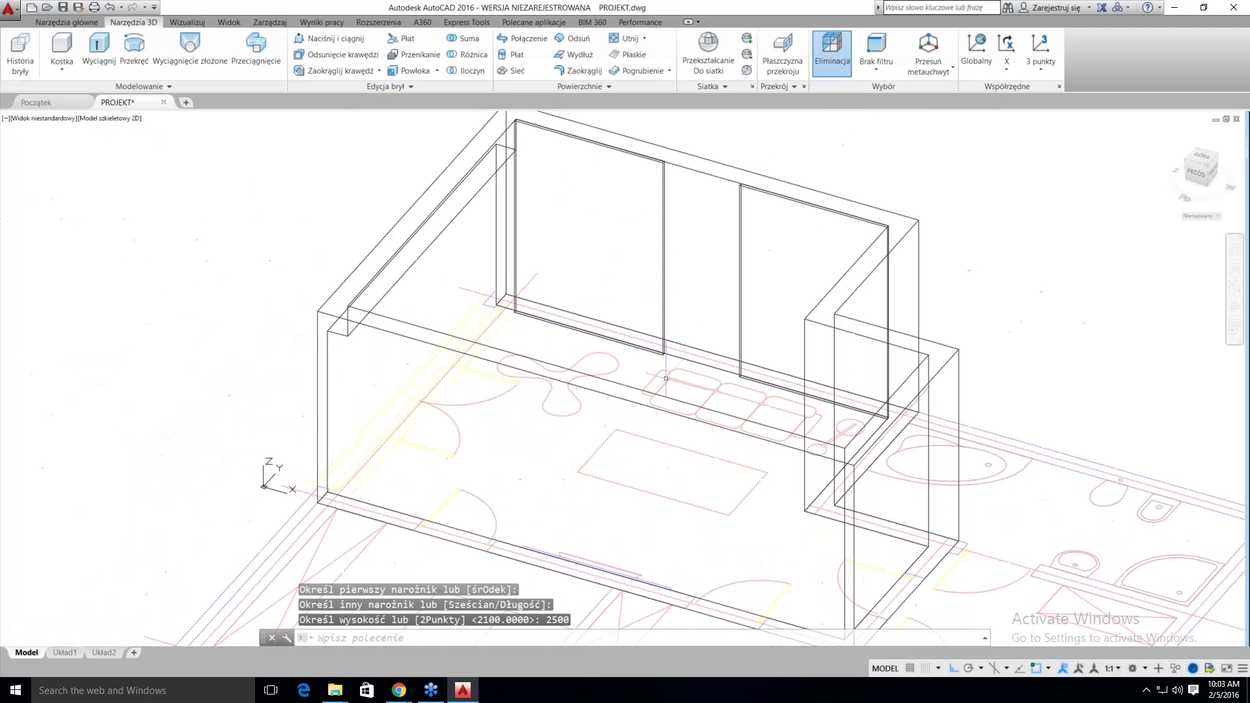
Add another 2500-high box along the wall edge and shift the view slightly left
{"action": "left_click", "coordinate": [61, 49]}
{"action": "scroll", "coordinate": [540, 398], "scroll_direction": "up", "scroll_amount": 6}
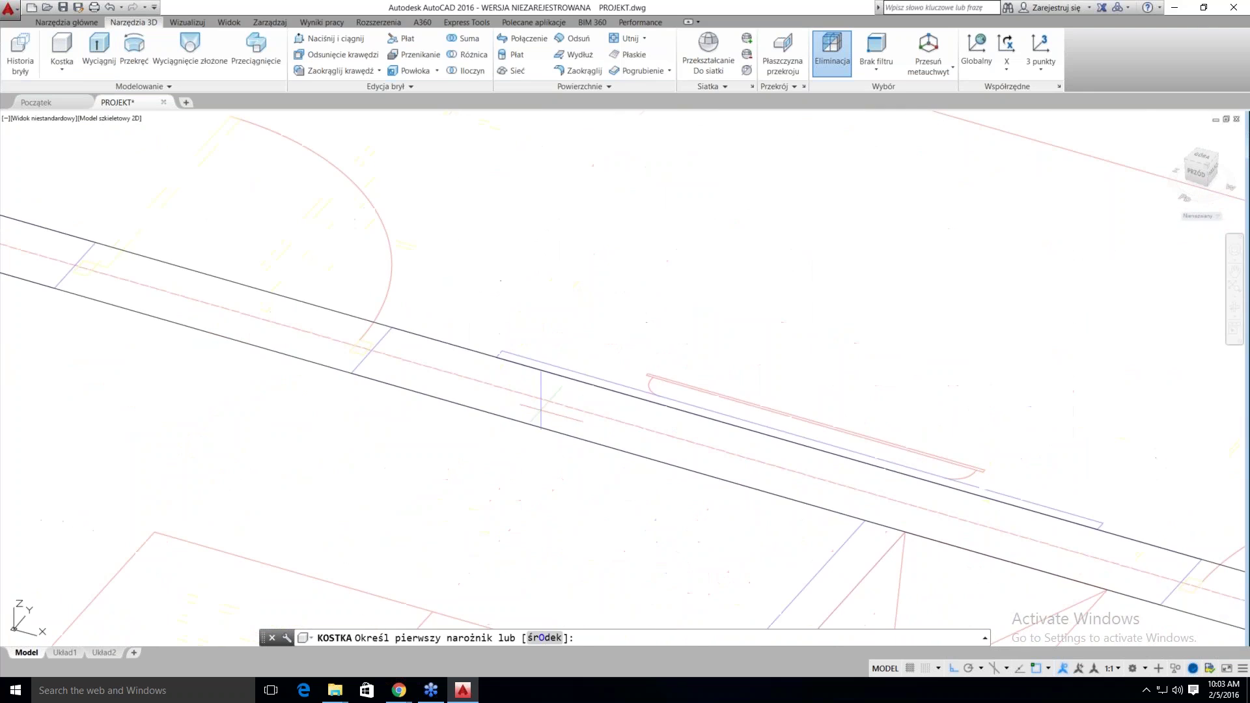
{"action": "left_click", "coordinate": [498, 355]}
{"action": "scroll", "coordinate": [498, 354], "scroll_direction": "down", "scroll_amount": 5}
{"action": "scroll", "coordinate": [755, 430], "scroll_direction": "up", "scroll_amount": 3}
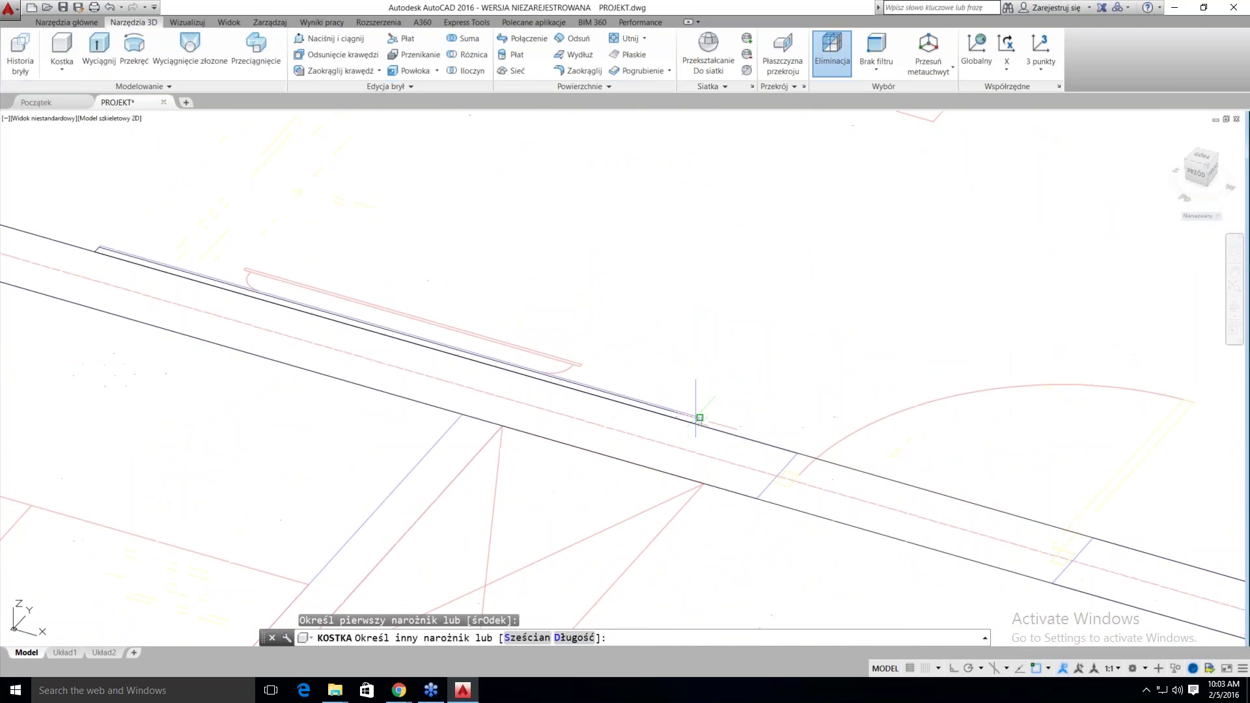
{"action": "left_click", "coordinate": [697, 420]}
{"action": "key", "text": "Return"}
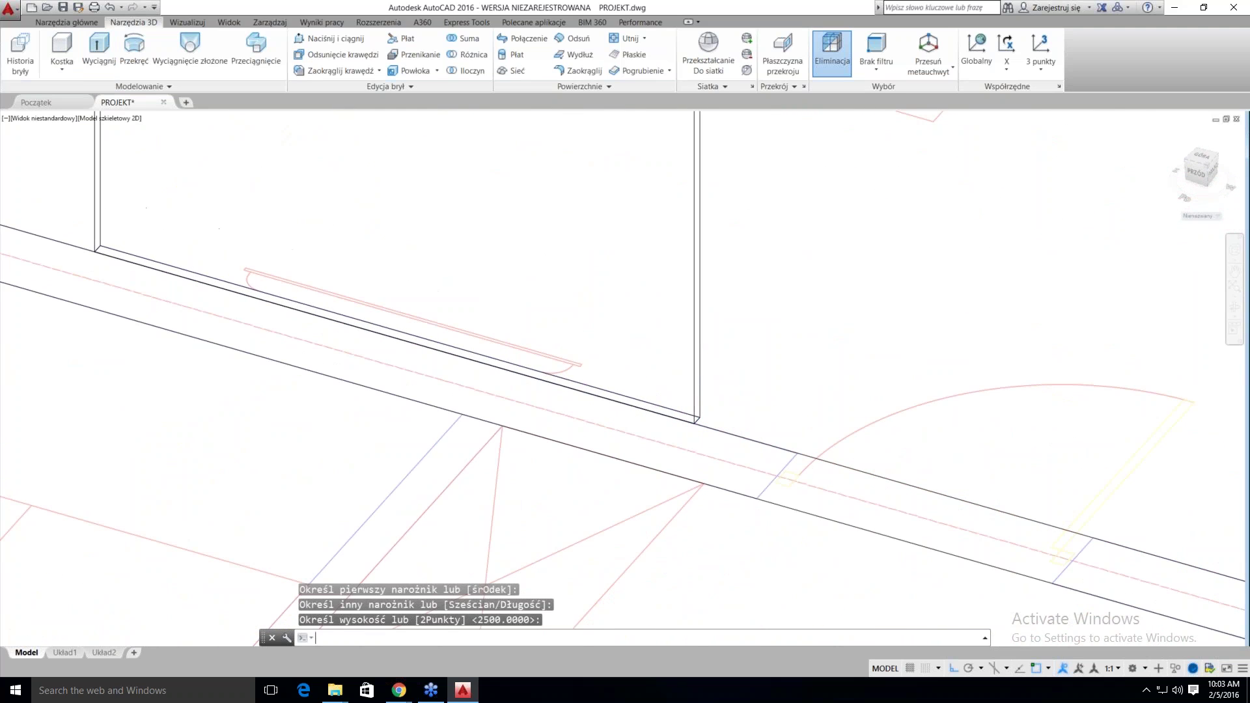
{"action": "scroll", "coordinate": [614, 351], "scroll_direction": "down", "scroll_amount": 3}
{"action": "scroll", "coordinate": [612, 354], "scroll_direction": "down", "scroll_amount": 2}
{"action": "scroll", "coordinate": [614, 349], "scroll_direction": "up", "scroll_amount": 1}
{"action": "middle_click_drag", "start_coordinate": [614, 348], "coordinate": [566, 357]}
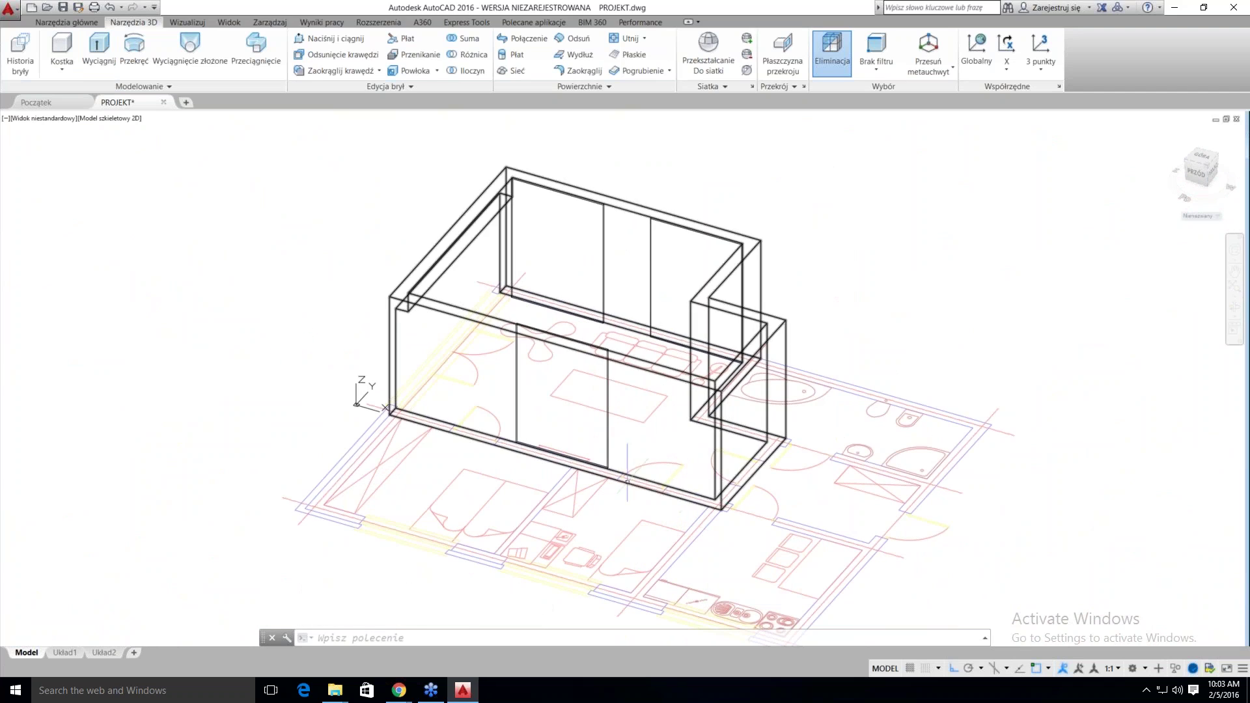
Paste the copied room outline into the drawing
{"action": "right_click", "coordinate": [301, 286]}
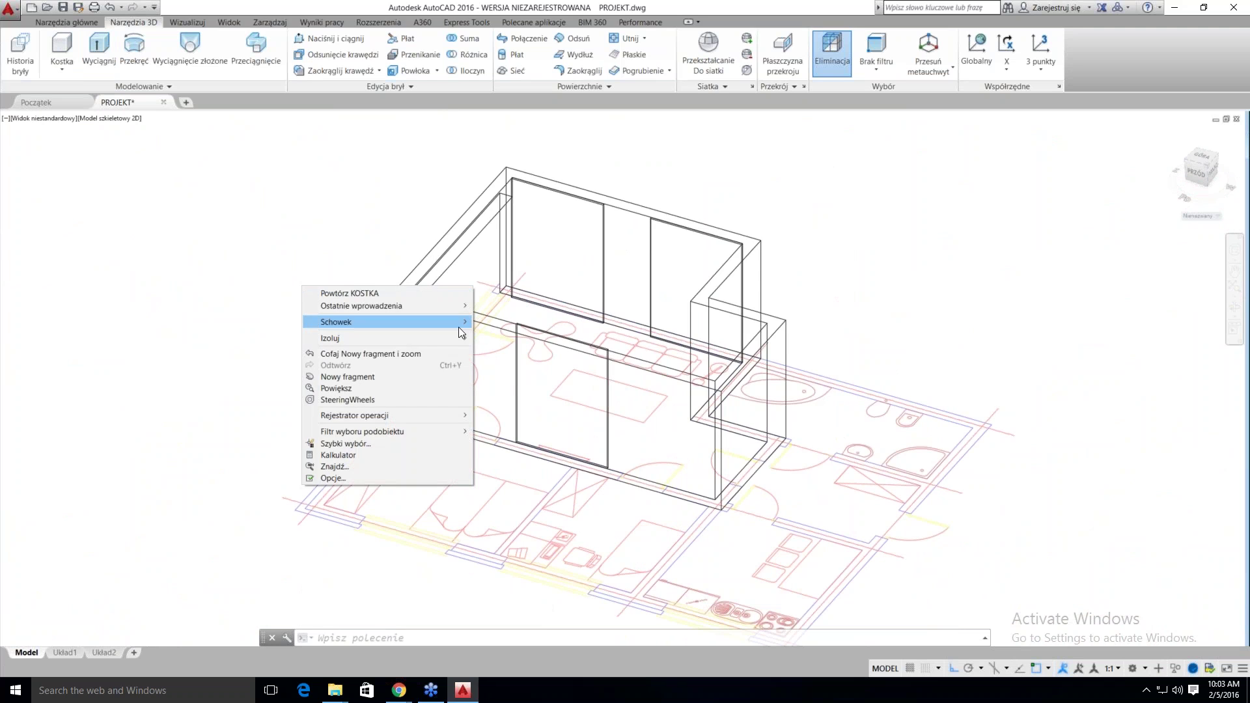
{"action": "mouse_move", "coordinate": [385, 322]}
{"action": "left_click", "coordinate": [531, 356]}
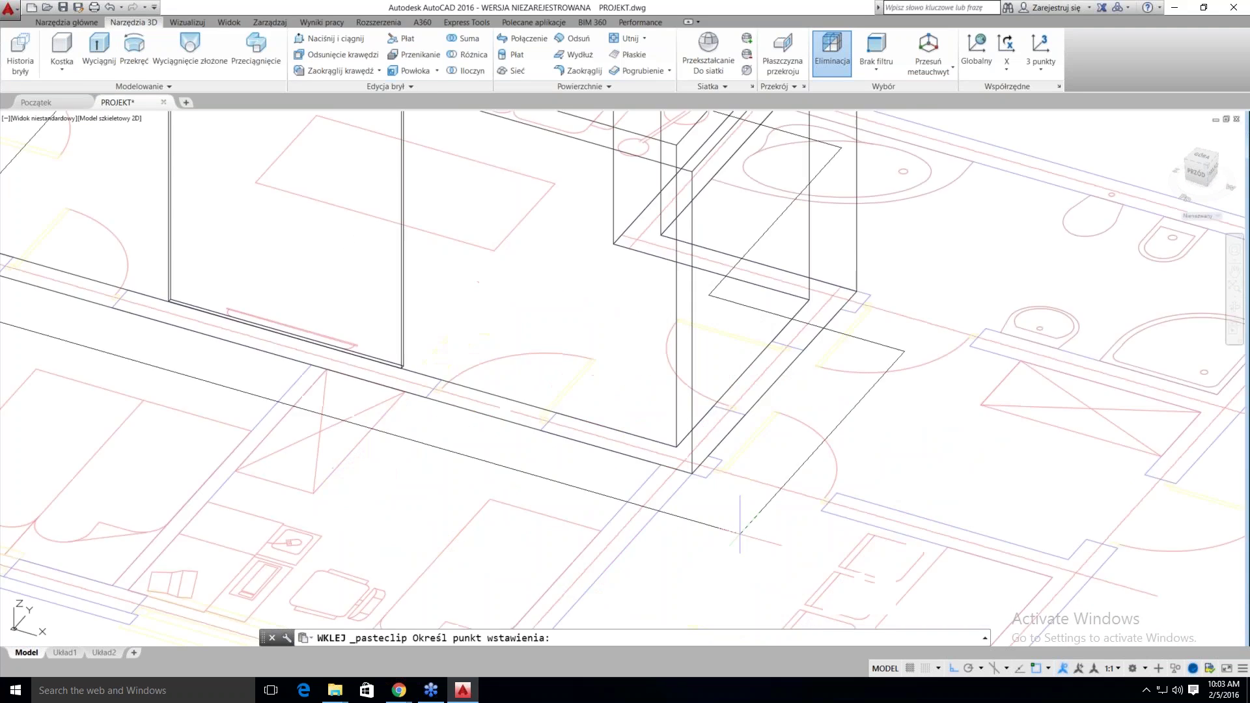
{"action": "scroll", "coordinate": [677, 485], "scroll_direction": "up", "scroll_amount": 5}
{"action": "left_click", "coordinate": [650, 465]}
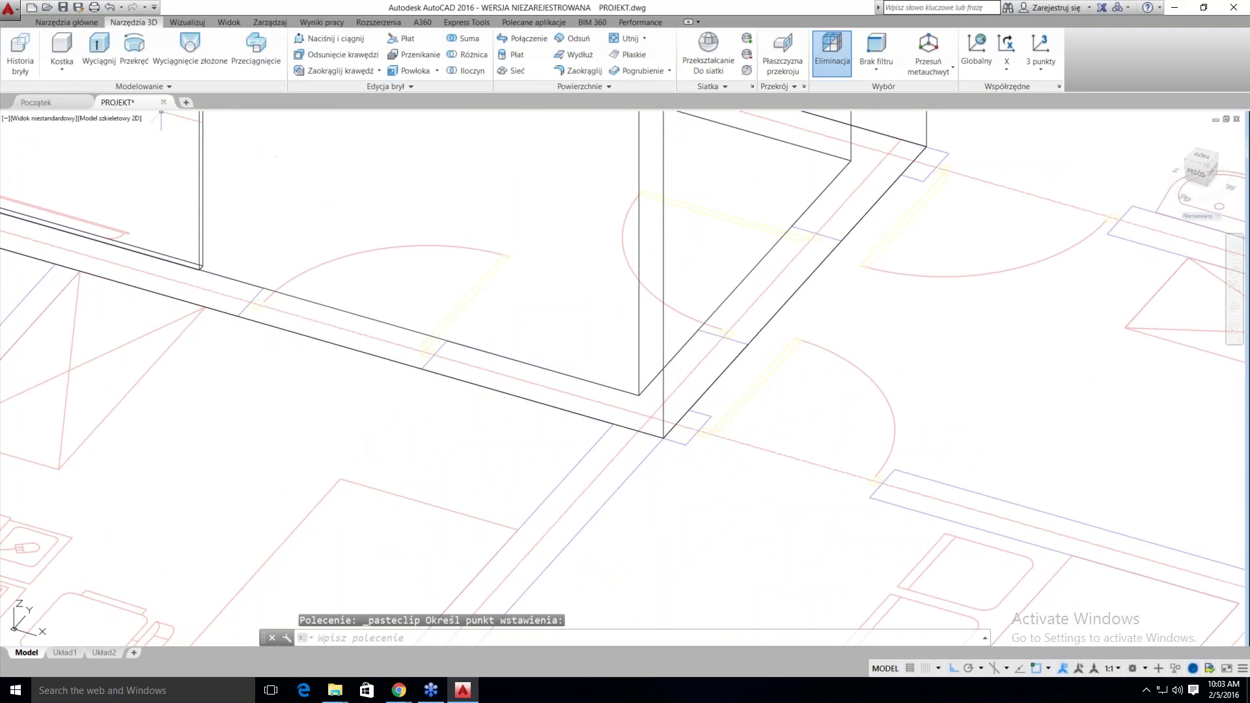
Extrude the pasted outline to -100 to form the floor slab
{"action": "left_click", "coordinate": [94, 46]}
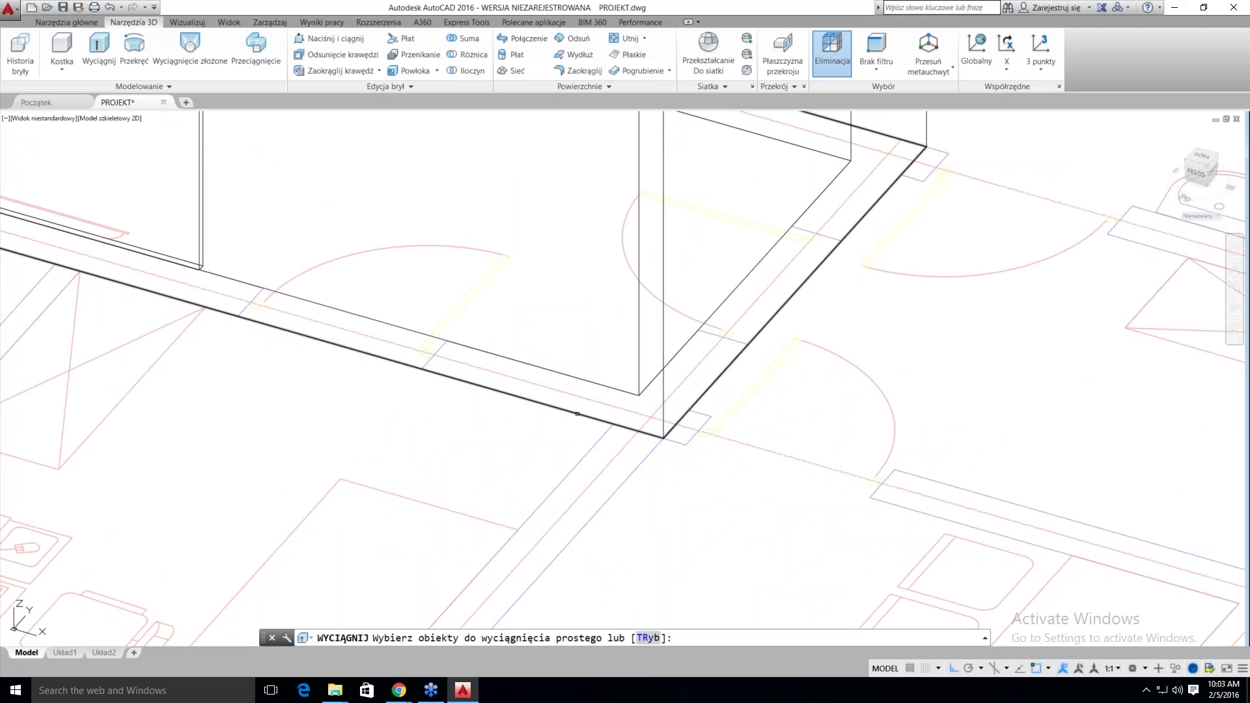
{"action": "left_click", "coordinate": [708, 389]}
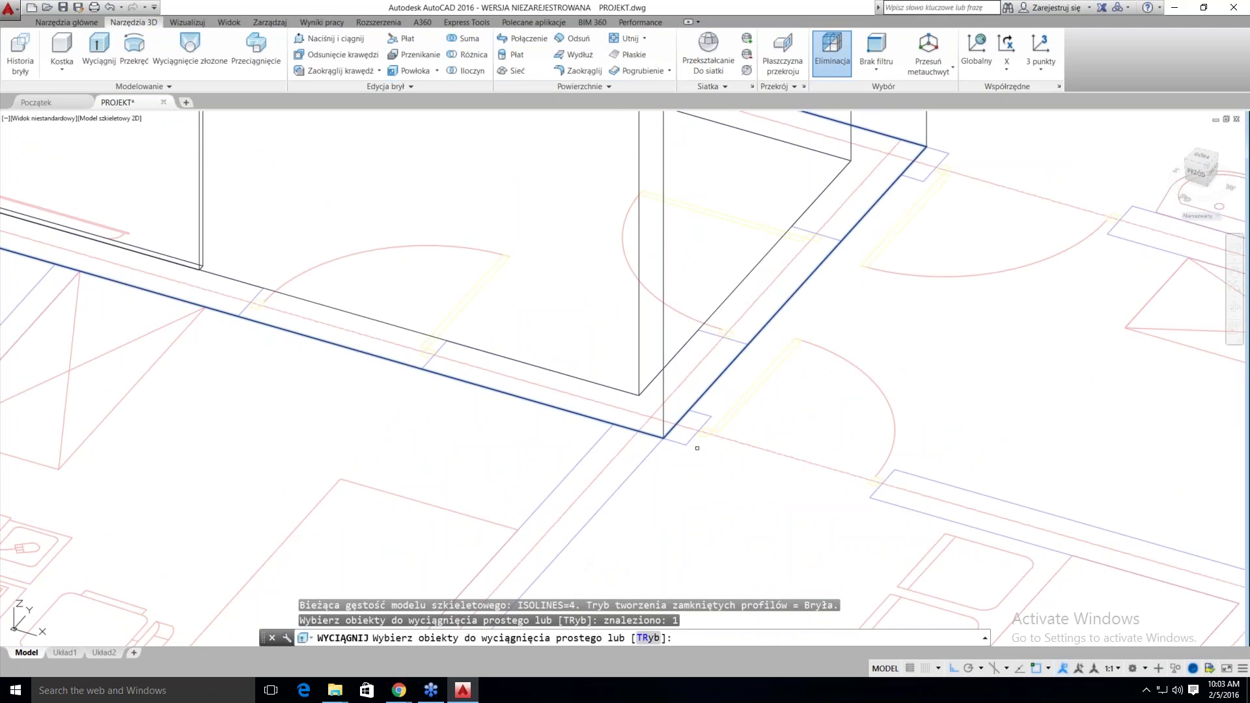
{"action": "key", "text": "Return"}
{"action": "scroll", "coordinate": [697, 448], "scroll_direction": "down", "scroll_amount": 2}
{"action": "scroll", "coordinate": [696, 448], "scroll_direction": "down", "scroll_amount": 2}
{"action": "scroll", "coordinate": [703, 468], "scroll_direction": "down", "scroll_amount": 2}
{"action": "type", "text": "-100"}
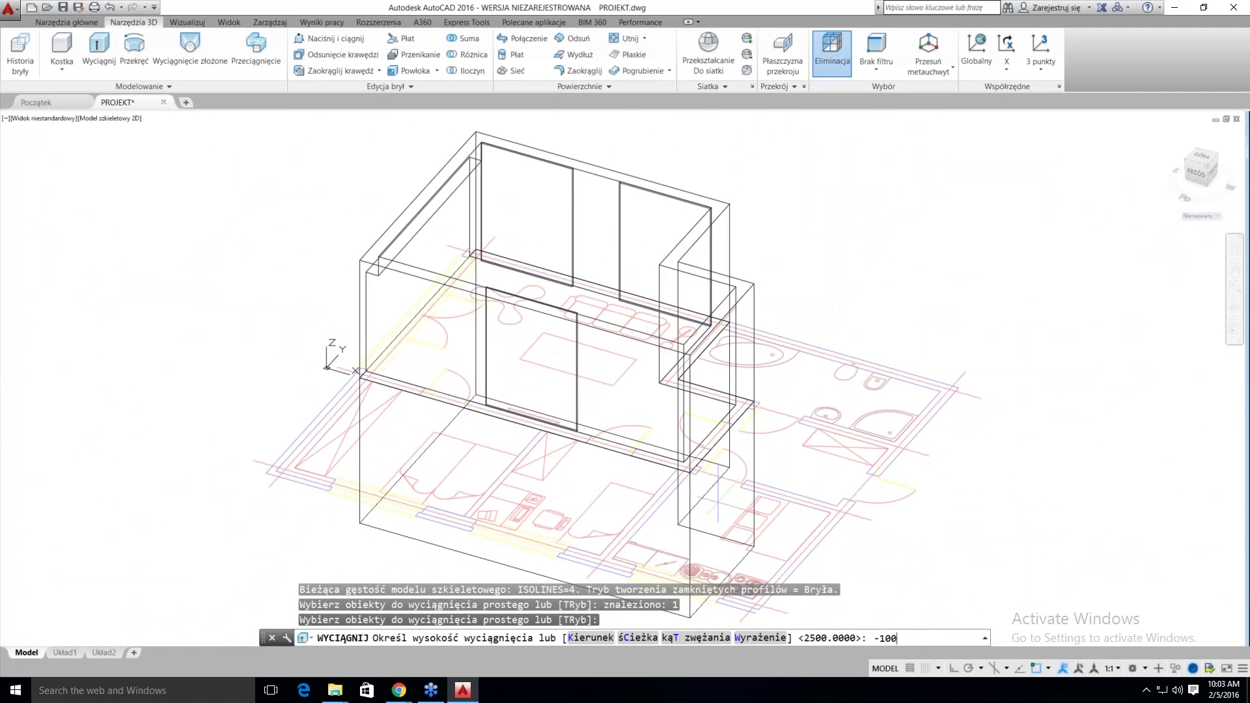
{"action": "key", "text": "Return"}
{"action": "scroll", "coordinate": [675, 447], "scroll_direction": "up", "scroll_amount": 2}
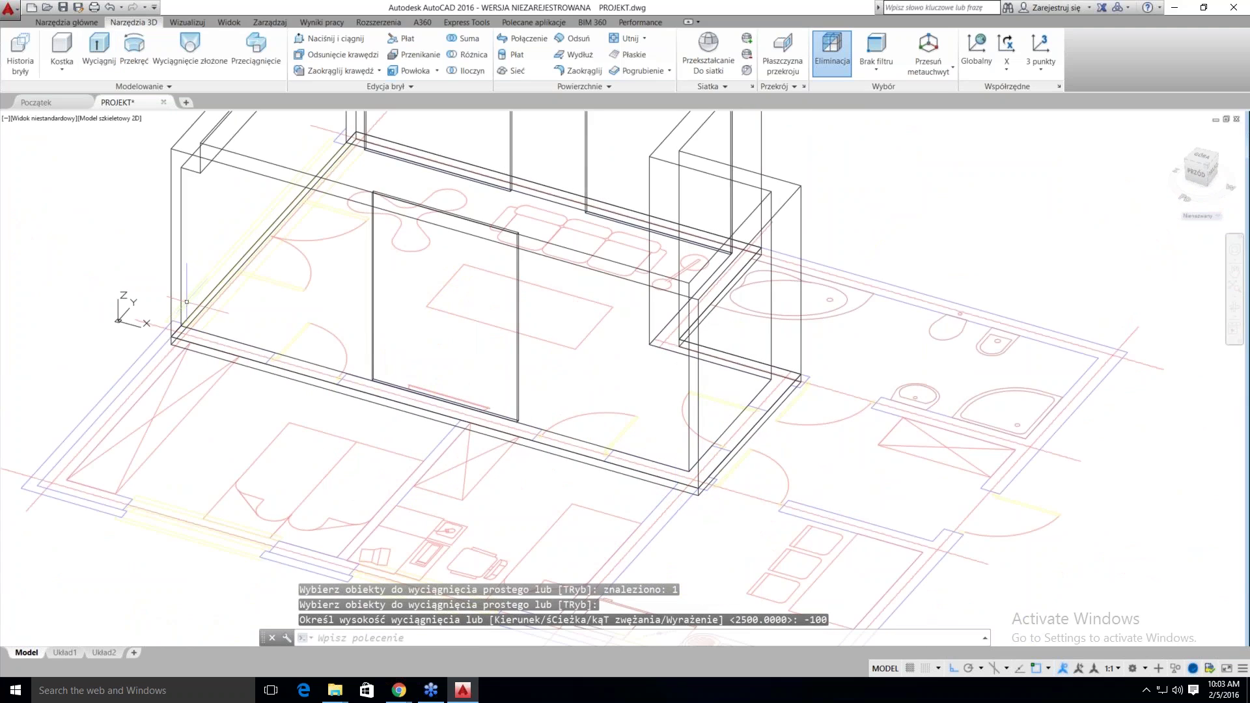
{"action": "key", "text": "Escape"}
Switch to the Góra top view and select drzwi_80.dwg in the 3d folder in File Explorer
{"action": "left_click", "coordinate": [39, 118]}
{"action": "left_click", "coordinate": [48, 146]}
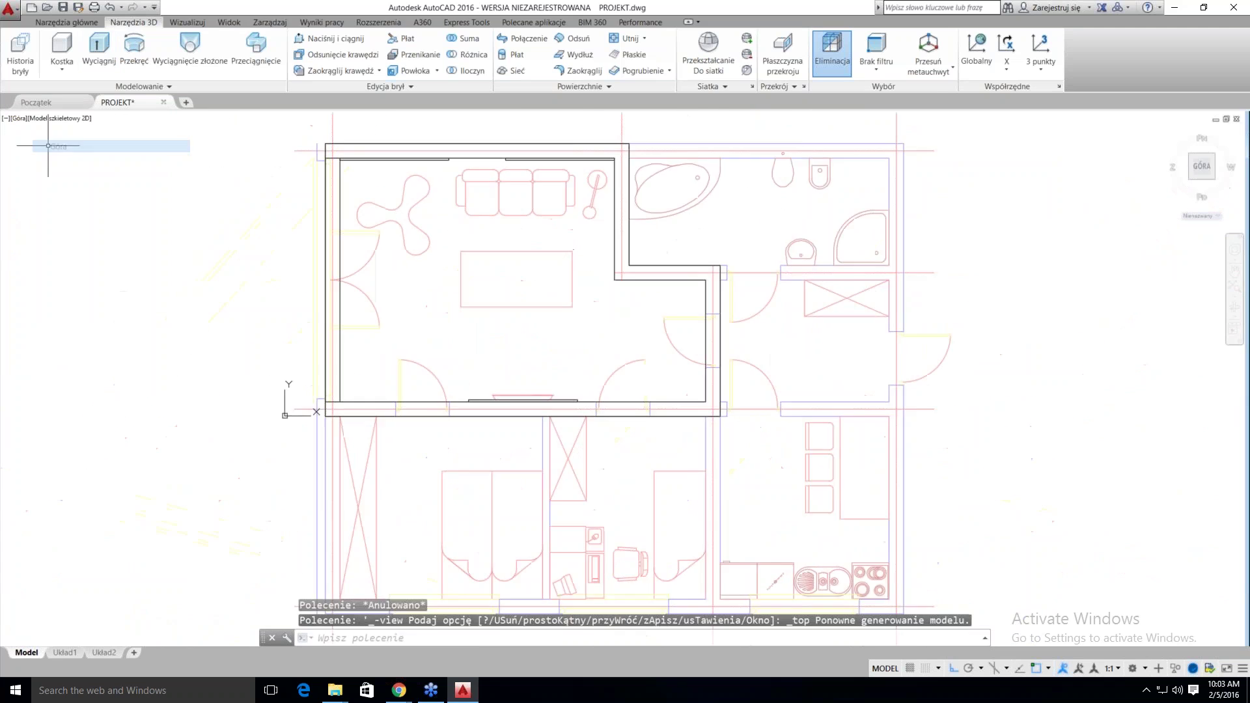
{"action": "scroll", "coordinate": [447, 385], "scroll_direction": "up", "scroll_amount": 1}
{"action": "scroll", "coordinate": [452, 368], "scroll_direction": "up", "scroll_amount": 1}
{"action": "scroll", "coordinate": [446, 364], "scroll_direction": "up", "scroll_amount": 1}
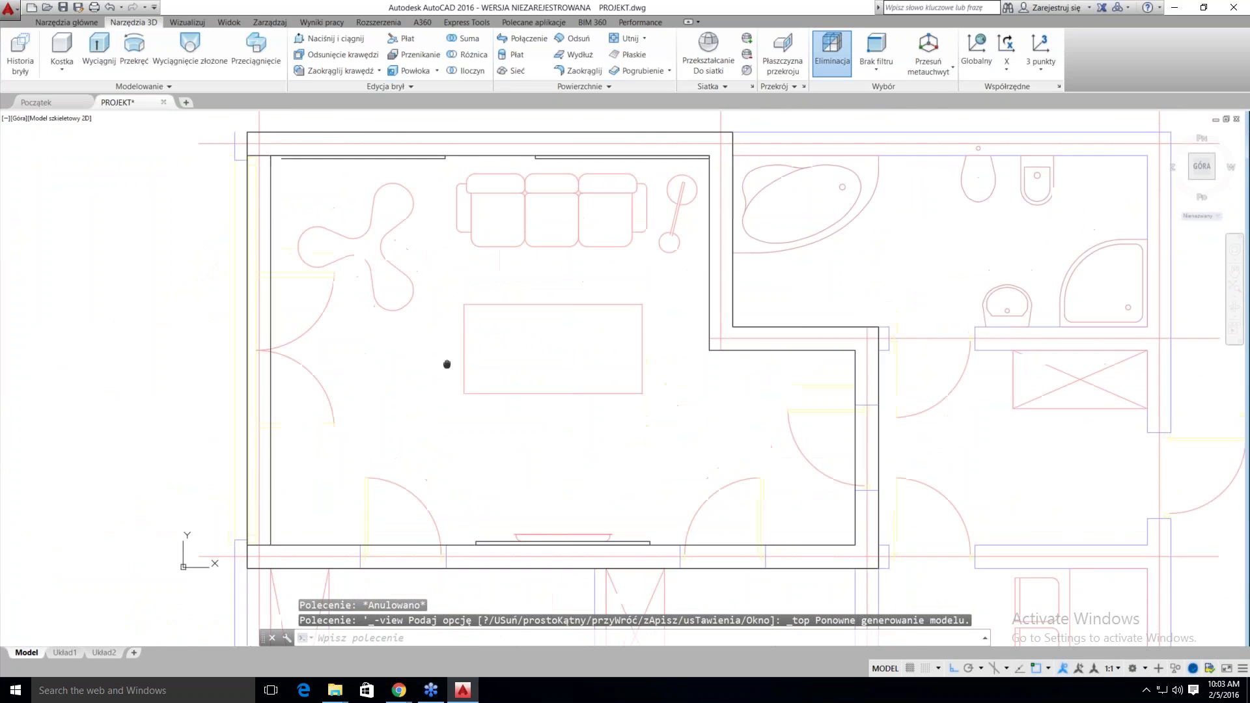
{"action": "middle_click_drag", "start_coordinate": [447, 364], "coordinate": [447, 364]}
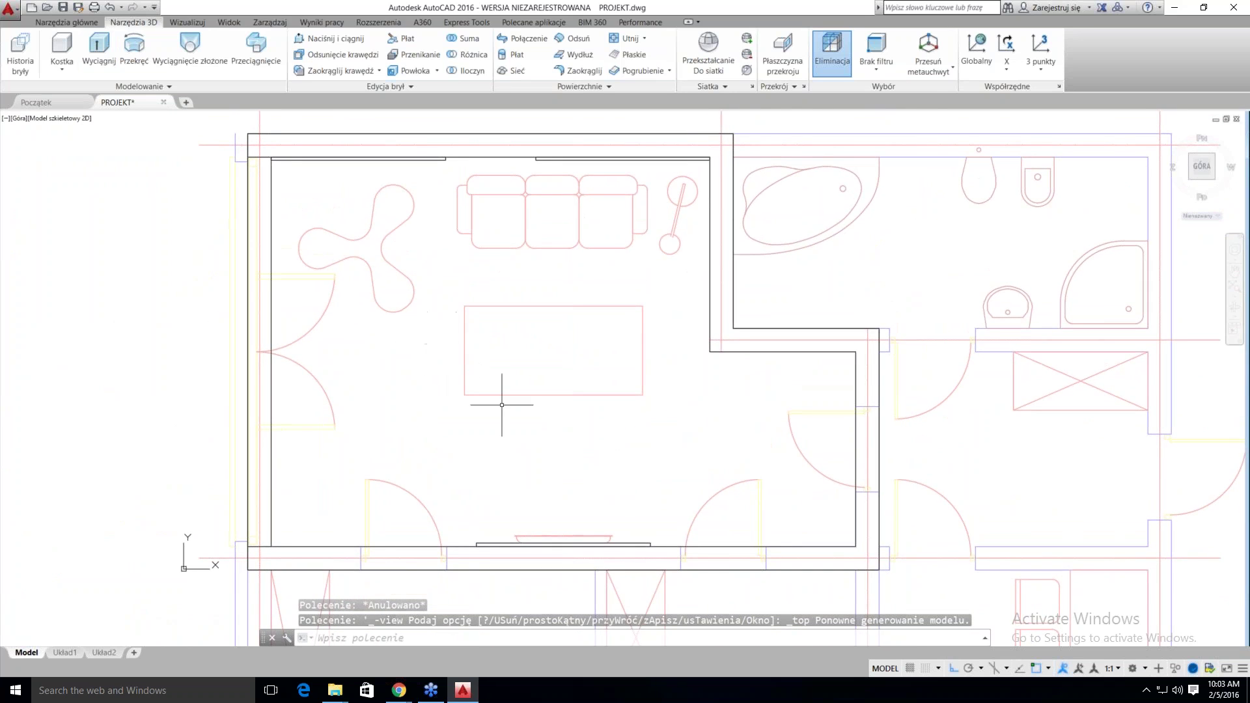
{"action": "middle_click_drag", "start_coordinate": [528, 436], "coordinate": [525, 421]}
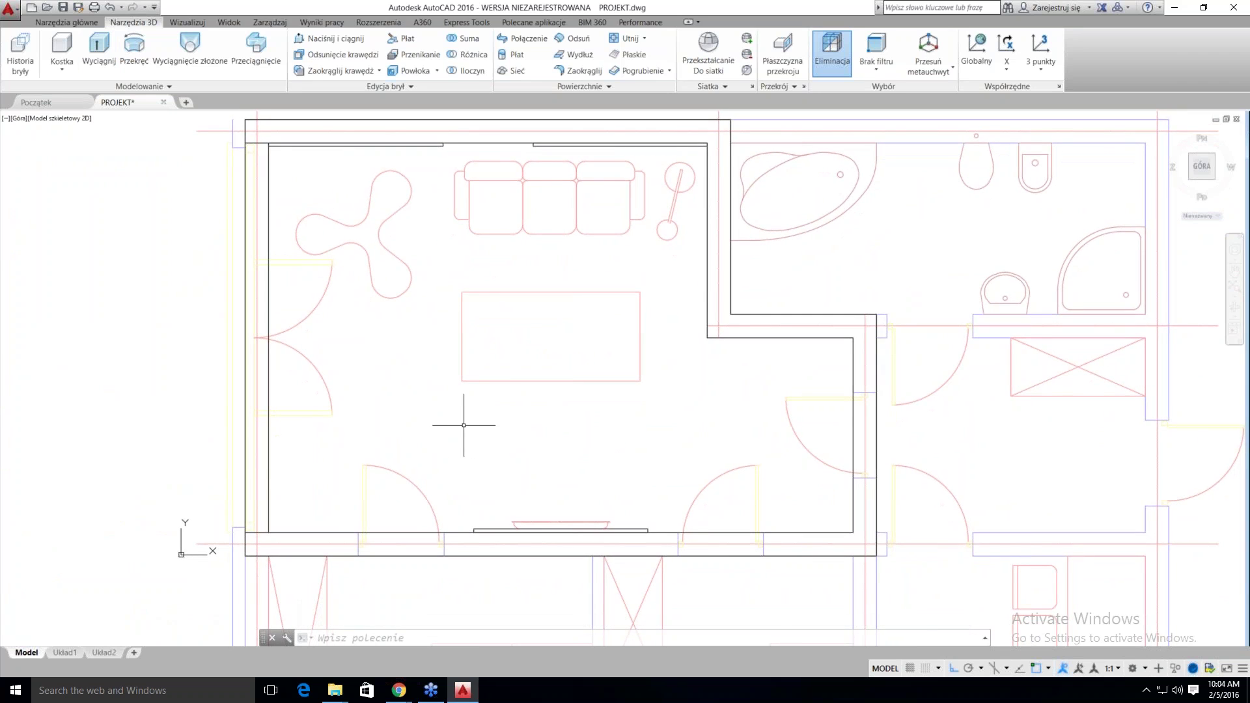
{"action": "mouse_move", "coordinate": [334, 690]}
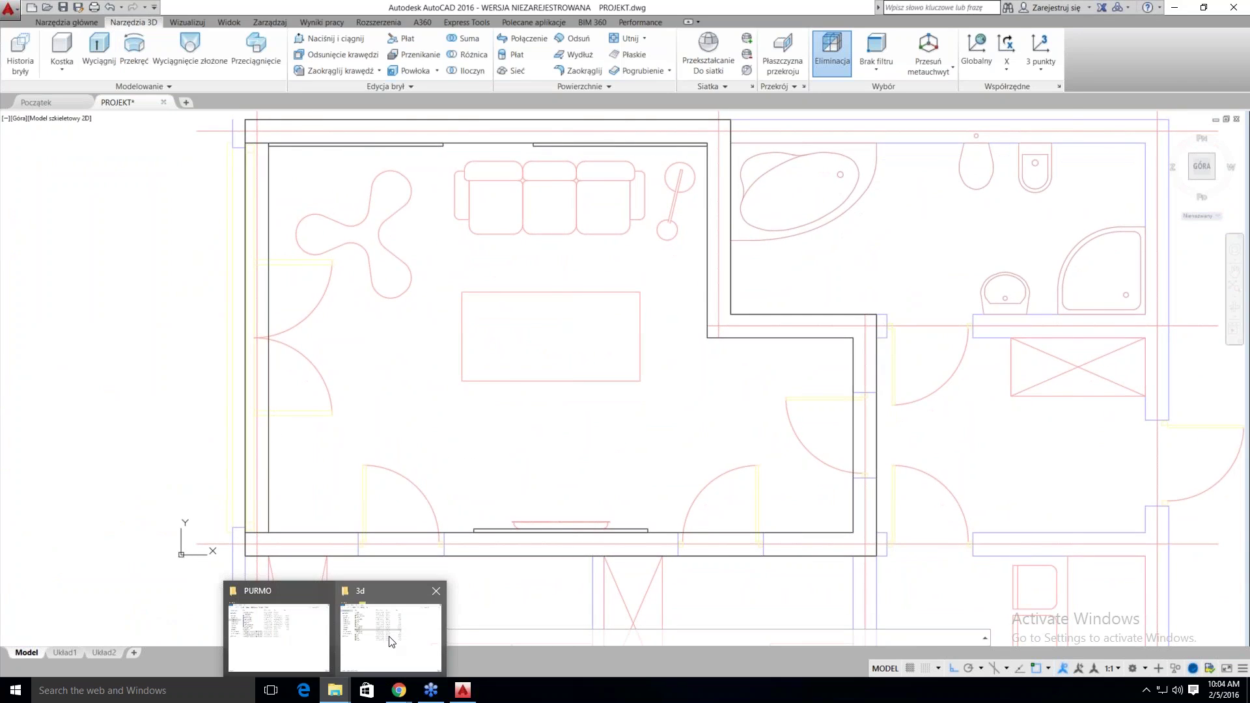
{"action": "left_click", "coordinate": [391, 642]}
{"action": "left_click", "coordinate": [408, 151]}
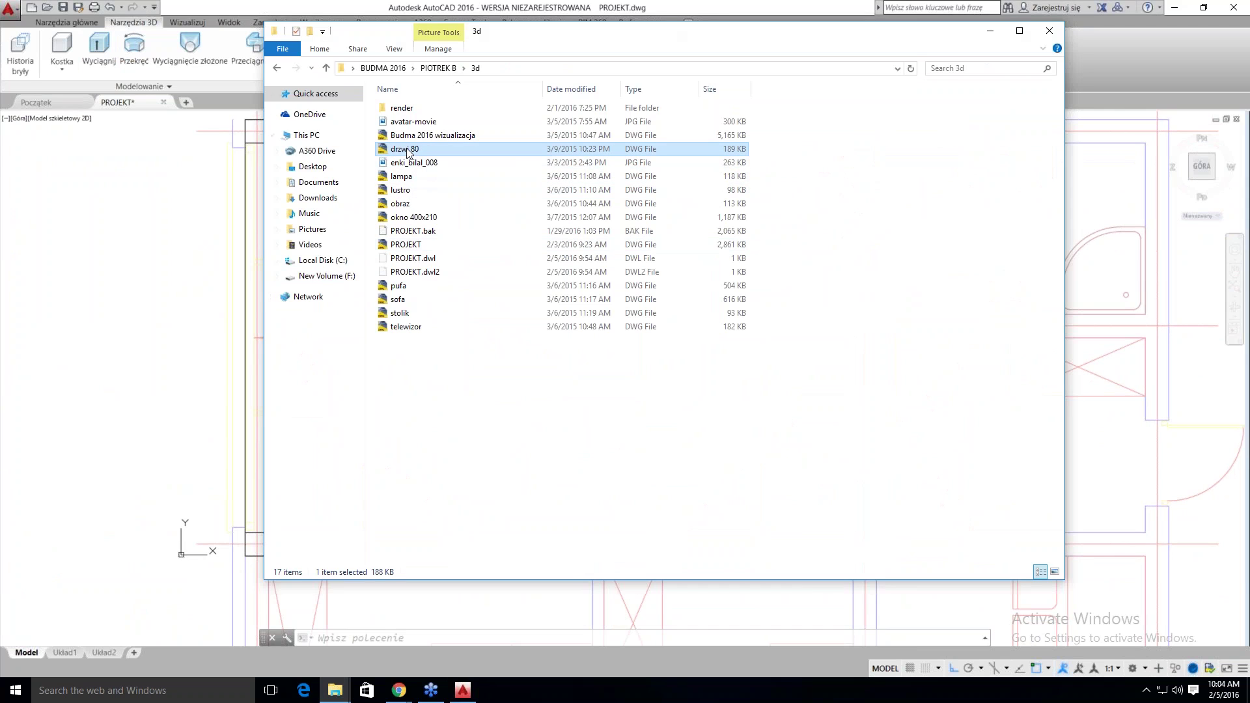
Insert drzwi 80 centred across the right-hand wall opening, keeping default scale and rotation
{"action": "left_click_drag", "start_coordinate": [189, 254], "coordinate": [190, 257]}
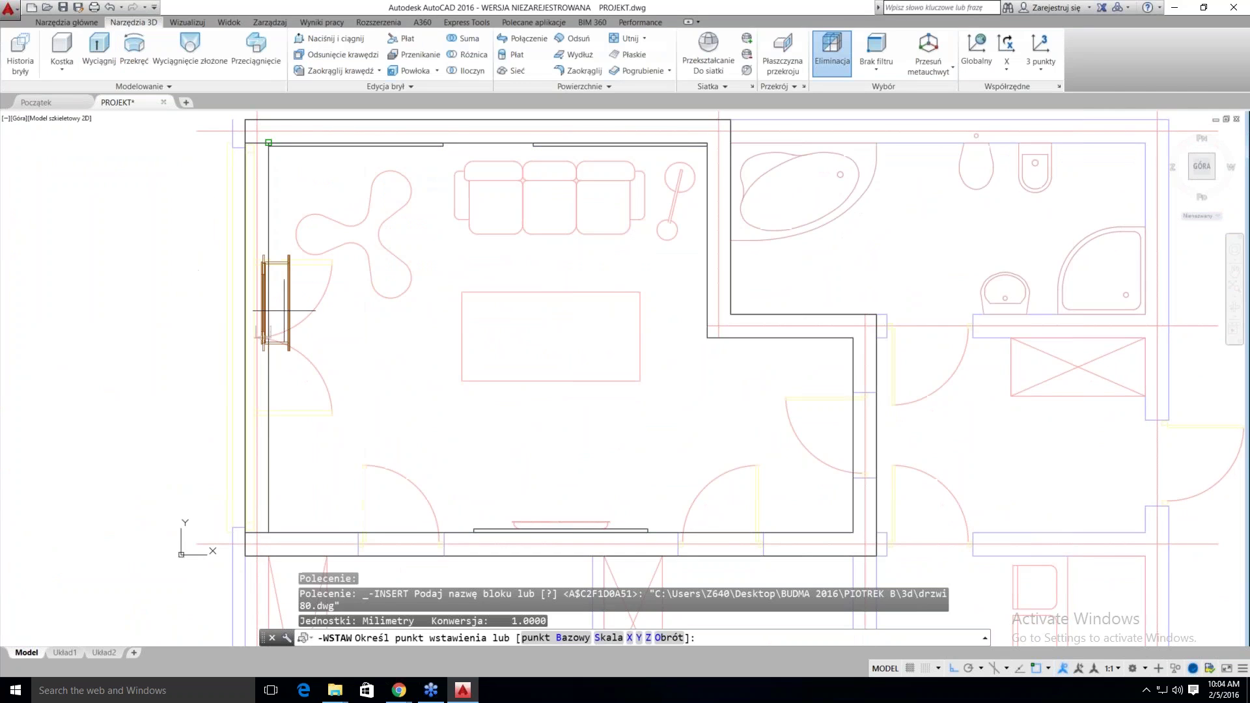
{"action": "scroll", "coordinate": [365, 312], "scroll_direction": "down", "scroll_amount": 2}
{"action": "scroll", "coordinate": [781, 447], "scroll_direction": "up", "scroll_amount": 4}
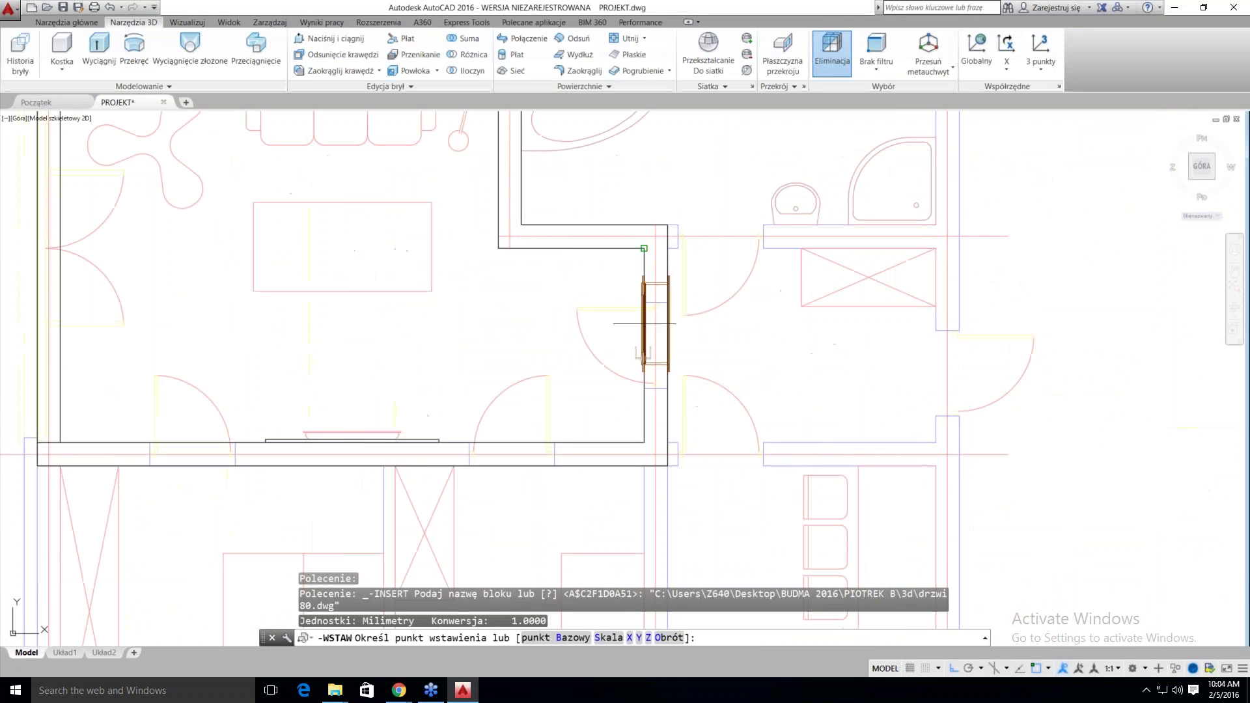
{"action": "scroll", "coordinate": [645, 324], "scroll_direction": "up", "scroll_amount": 2}
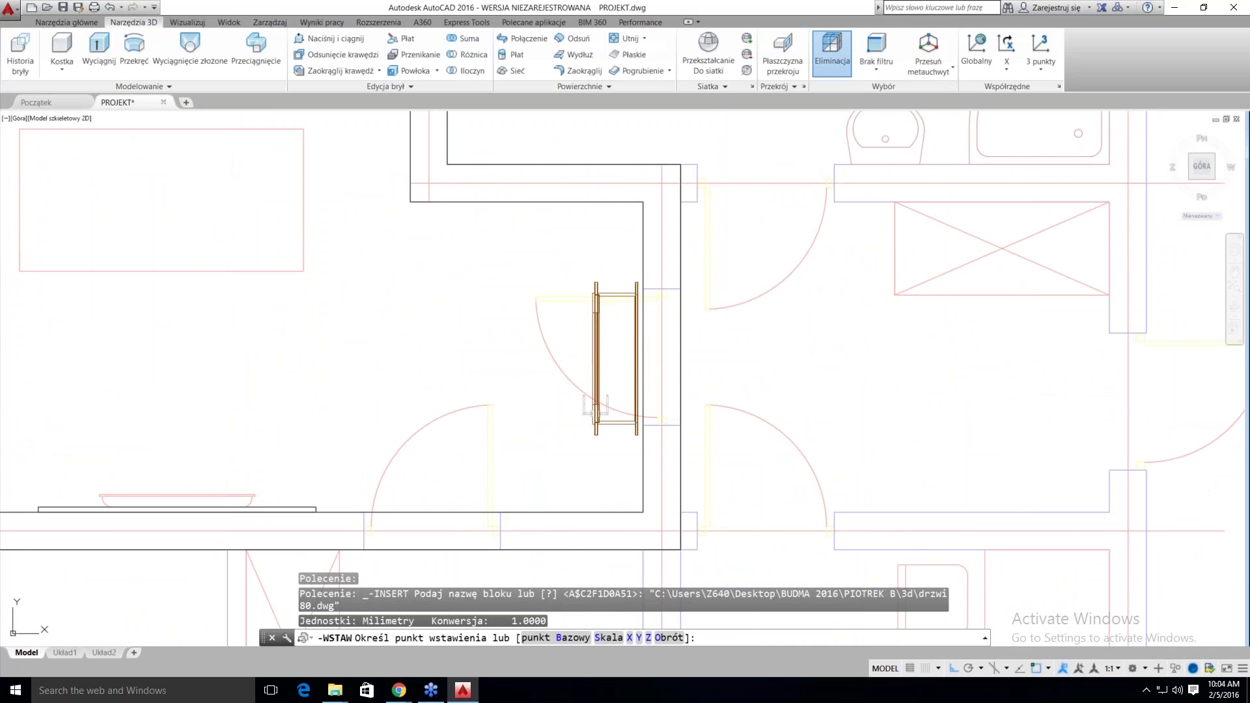
{"action": "right_click", "coordinate": [595, 357], "text": "shift"}
{"action": "left_click", "coordinate": [673, 389]}
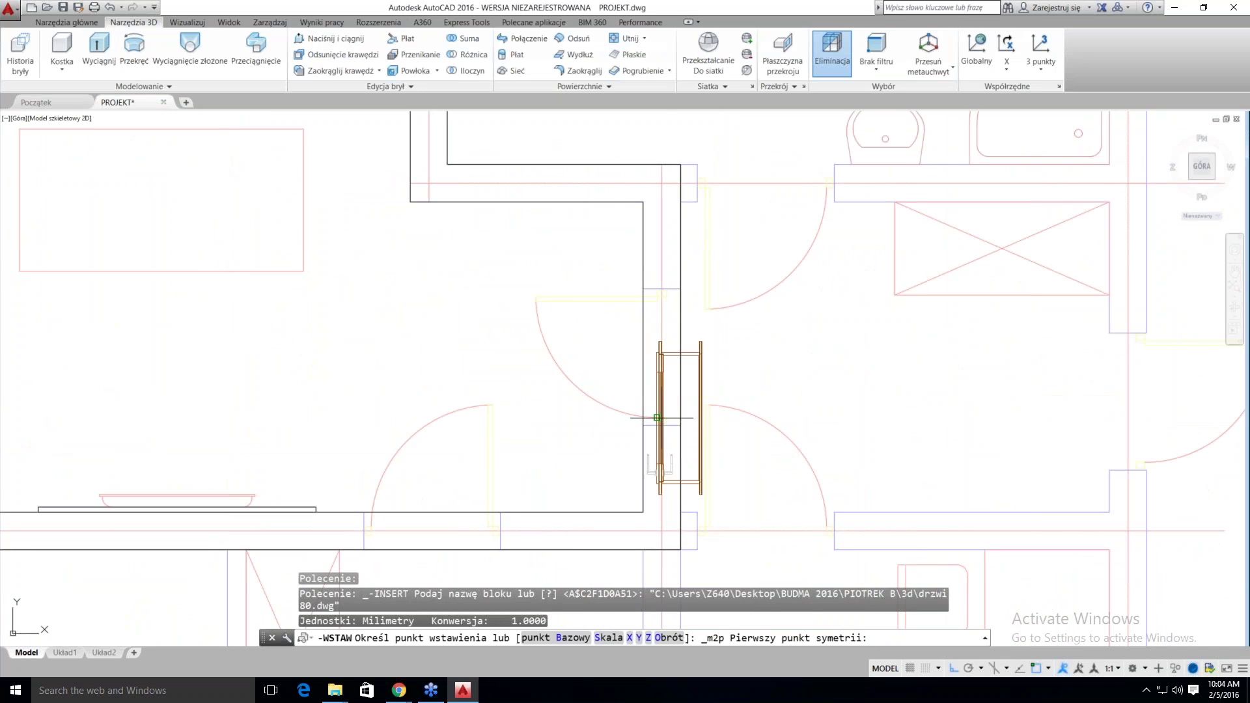
{"action": "scroll", "coordinate": [648, 427], "scroll_direction": "up", "scroll_amount": 2}
{"action": "left_click", "coordinate": [647, 432]}
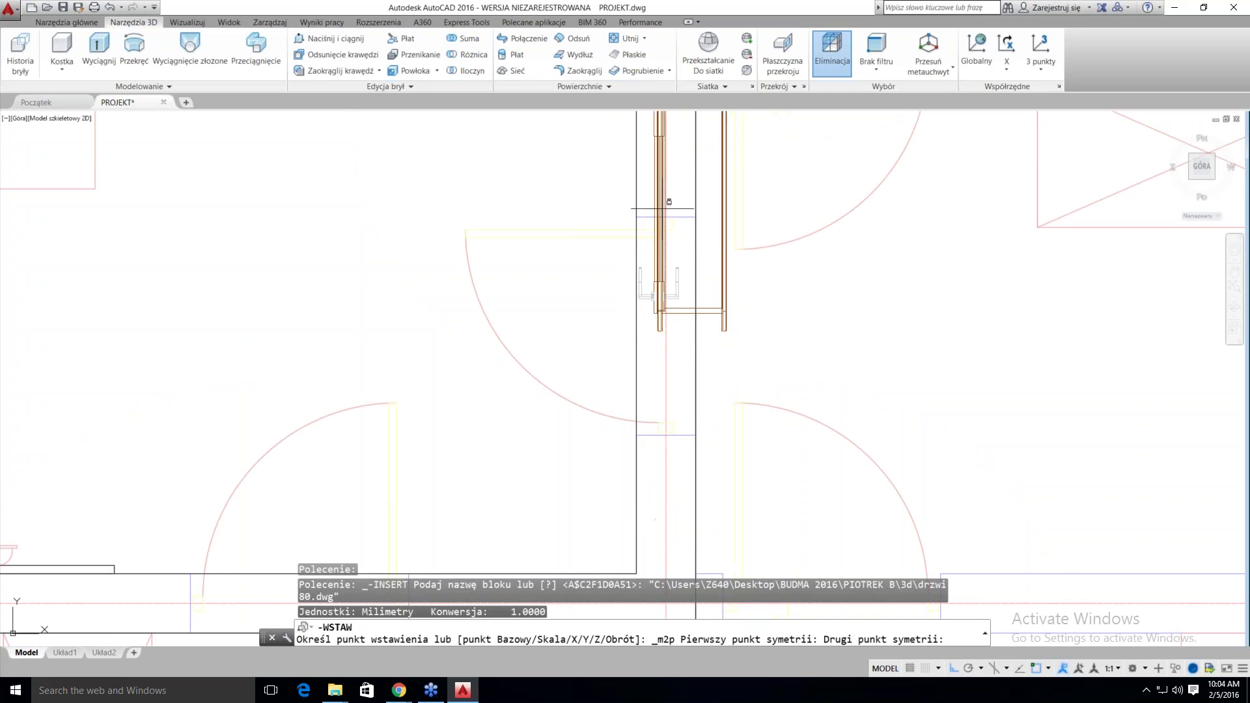
{"action": "left_click", "coordinate": [659, 217]}
{"action": "key", "text": "Return"}
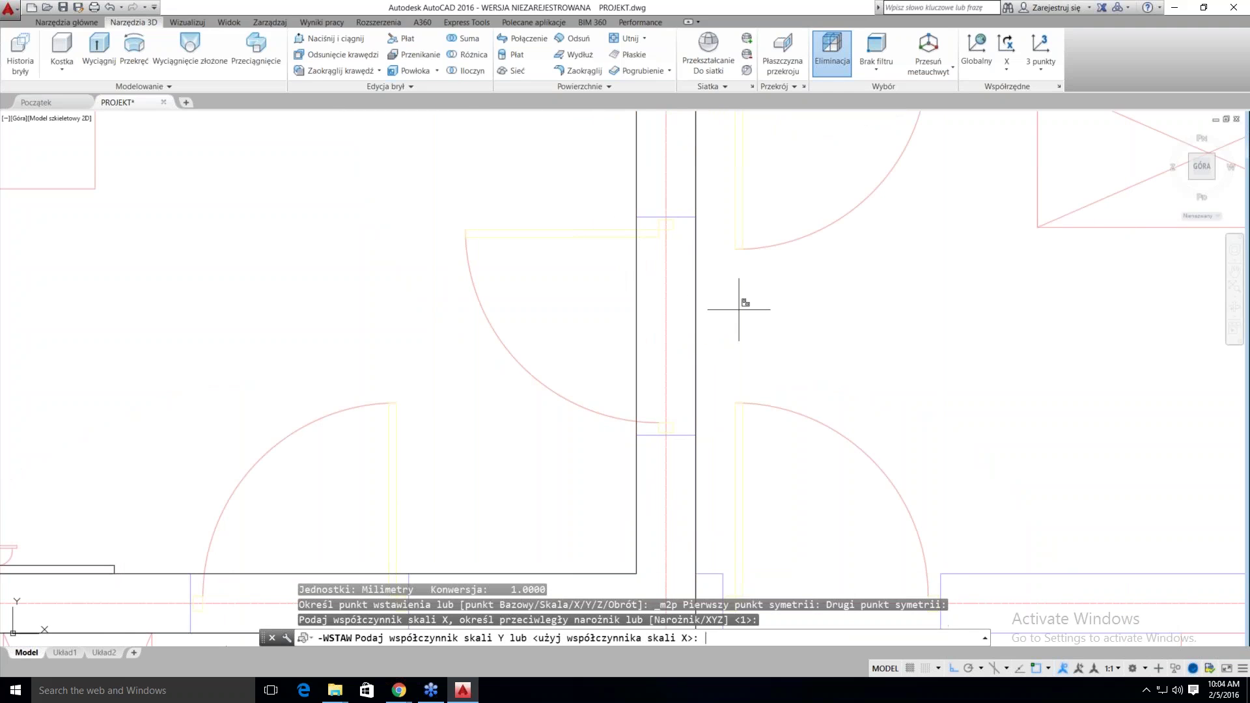
{"action": "key", "text": "Return"}
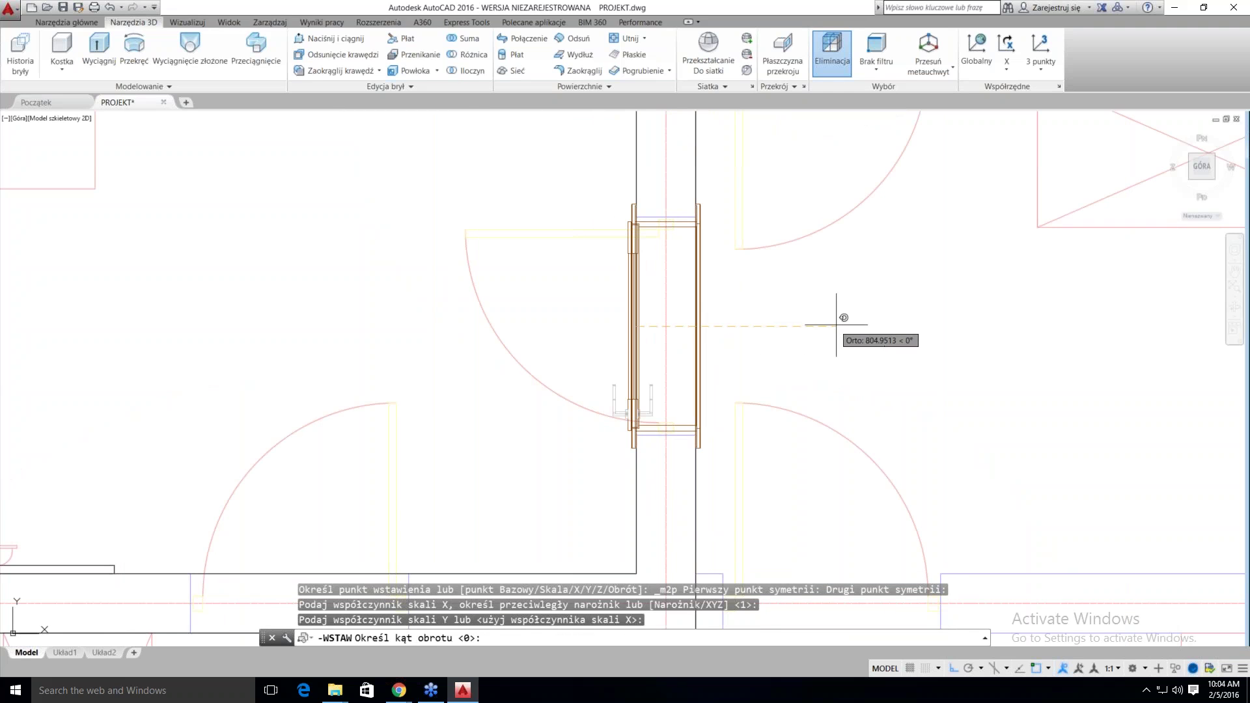
{"action": "key", "text": "Return"}
Insert a second drzwi 80 centred in the bottom wall opening with default scale and rotation
{"action": "scroll", "coordinate": [720, 340], "scroll_direction": "down", "scroll_amount": 5}
{"action": "scroll", "coordinate": [731, 354], "scroll_direction": "up", "scroll_amount": 1}
{"action": "scroll", "coordinate": [599, 377], "scroll_direction": "up", "scroll_amount": 2}
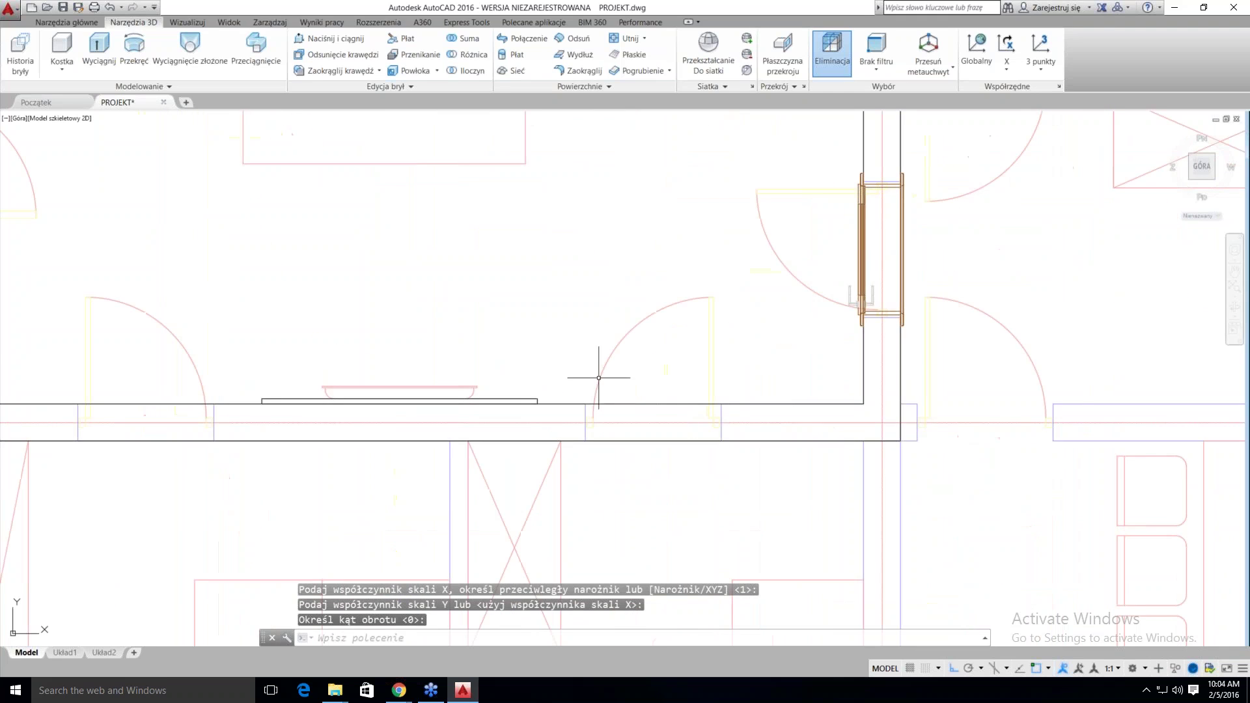
{"action": "key", "text": "Return"}
{"action": "key", "text": "Return"}
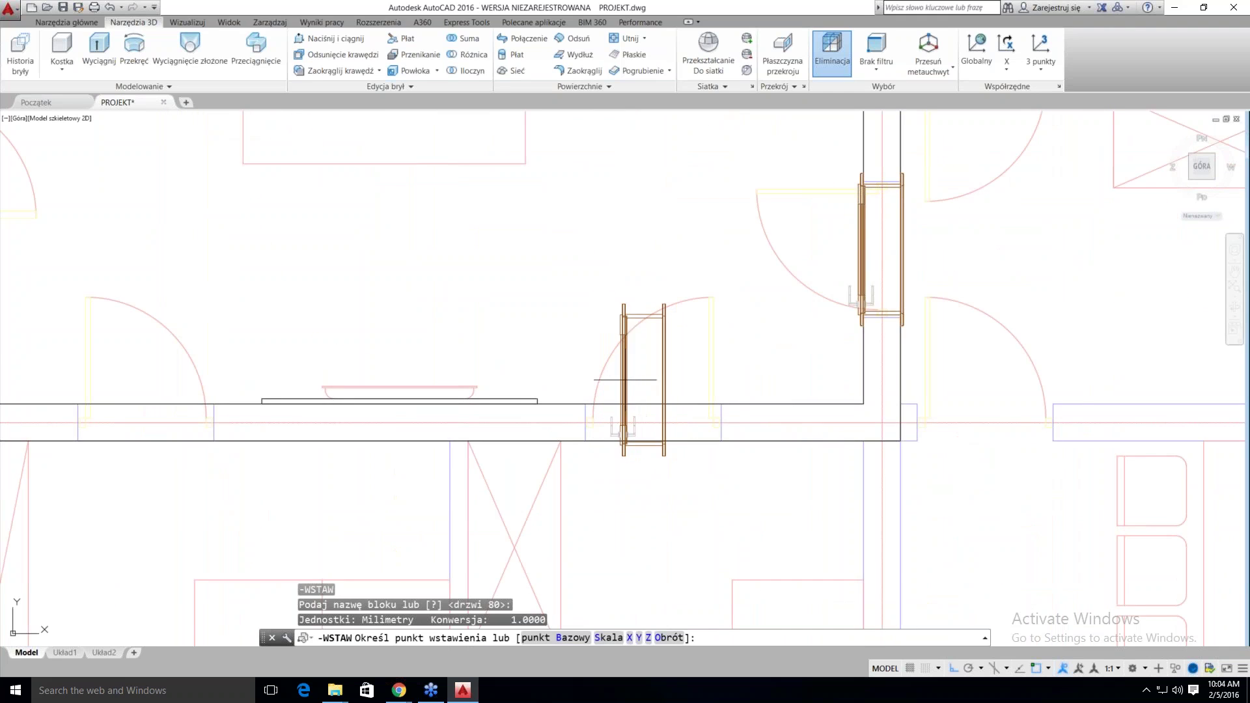
{"action": "right_click", "coordinate": [641, 384], "text": "shift"}
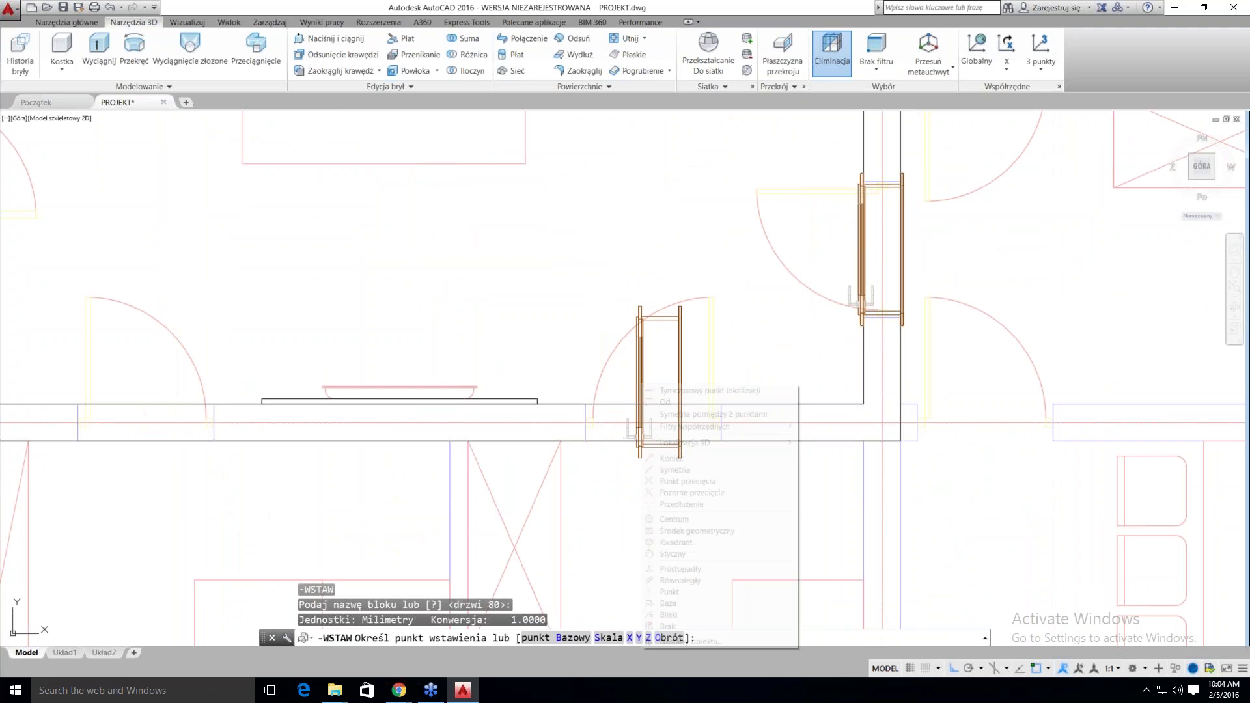
{"action": "left_click", "coordinate": [701, 415]}
{"action": "scroll", "coordinate": [719, 418], "scroll_direction": "up", "scroll_amount": 2}
{"action": "left_click", "coordinate": [593, 395]}
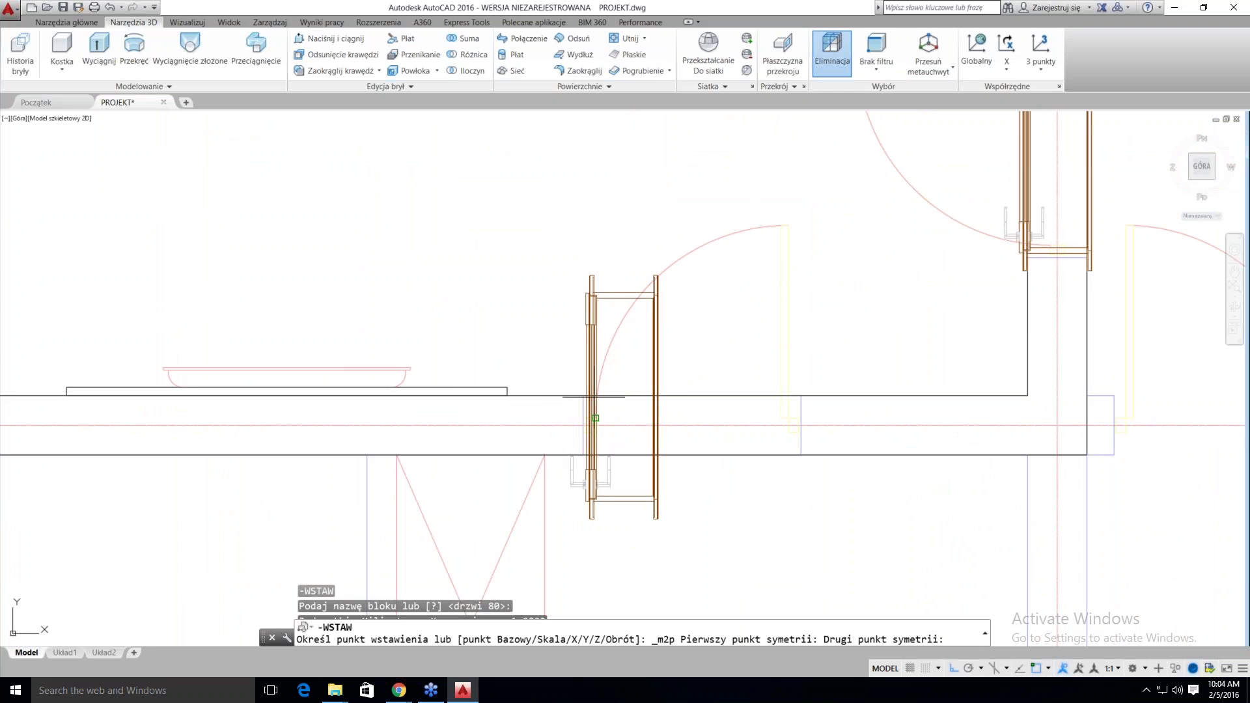
{"action": "left_click", "coordinate": [790, 454]}
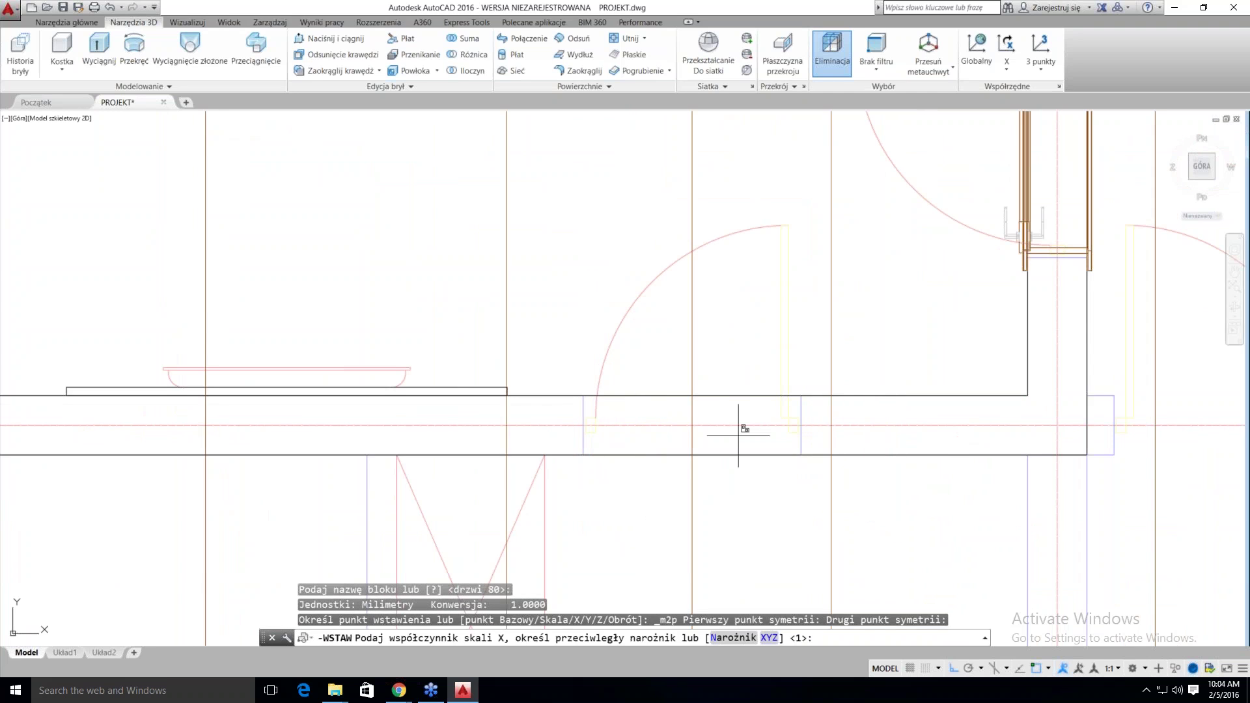
{"action": "key", "text": "Return"}
{"action": "key", "text": "Return"}
{"action": "key", "text": "Return"}
{"action": "scroll", "coordinate": [735, 498], "scroll_direction": "down", "scroll_amount": 1}
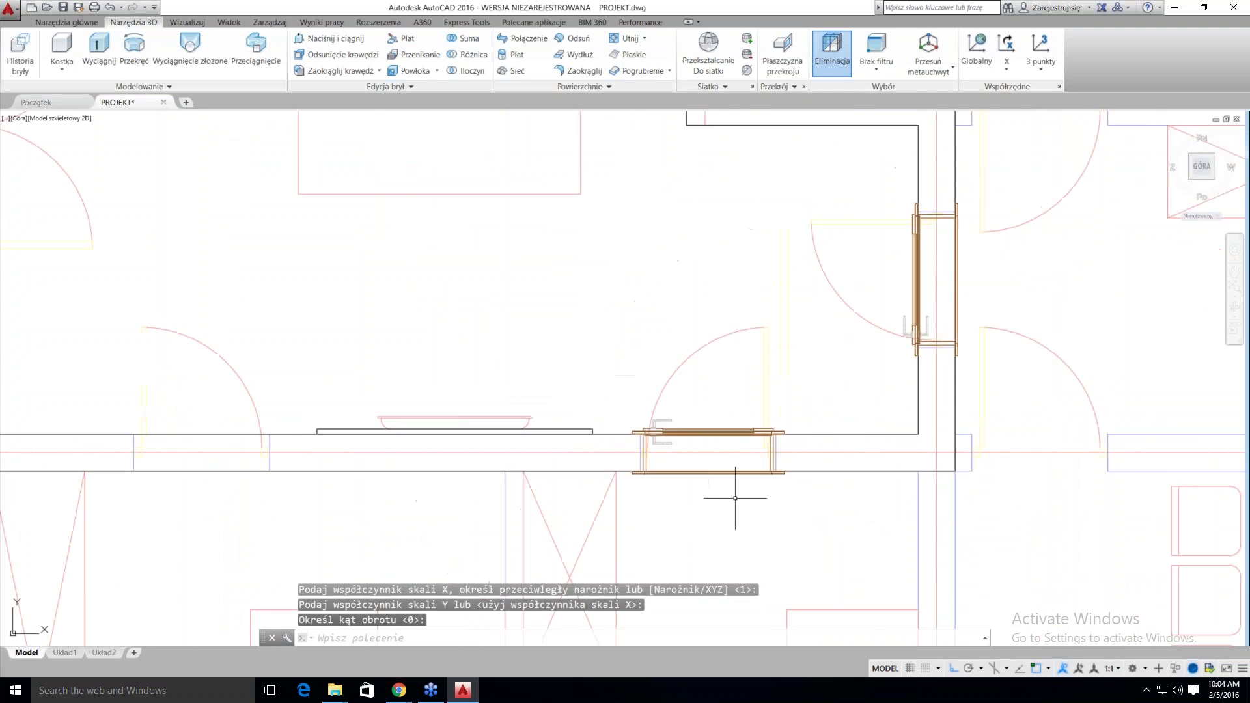
{"action": "scroll", "coordinate": [735, 498], "scroll_direction": "down", "scroll_amount": 1}
{"action": "scroll", "coordinate": [743, 466], "scroll_direction": "up", "scroll_amount": 1}
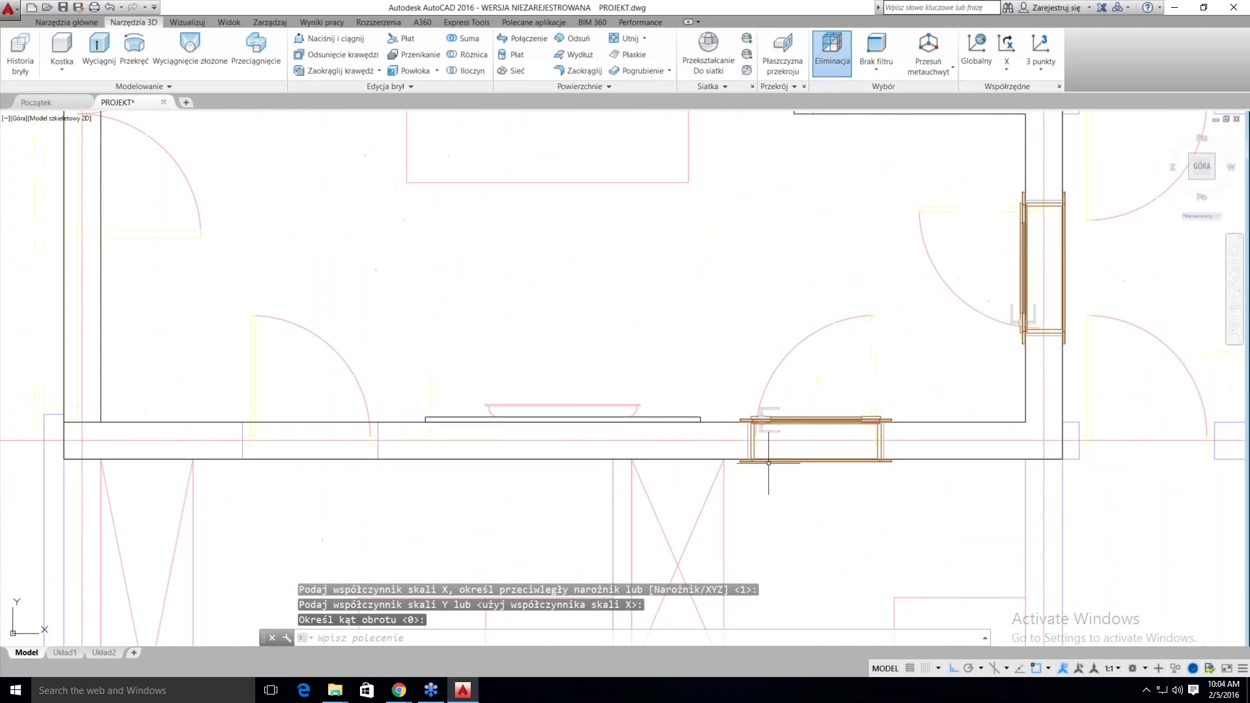
{"action": "key", "text": "Return"}
Copy the drzwi 80 door into another opening in the front wall
{"action": "left_click", "coordinate": [52, 23]}
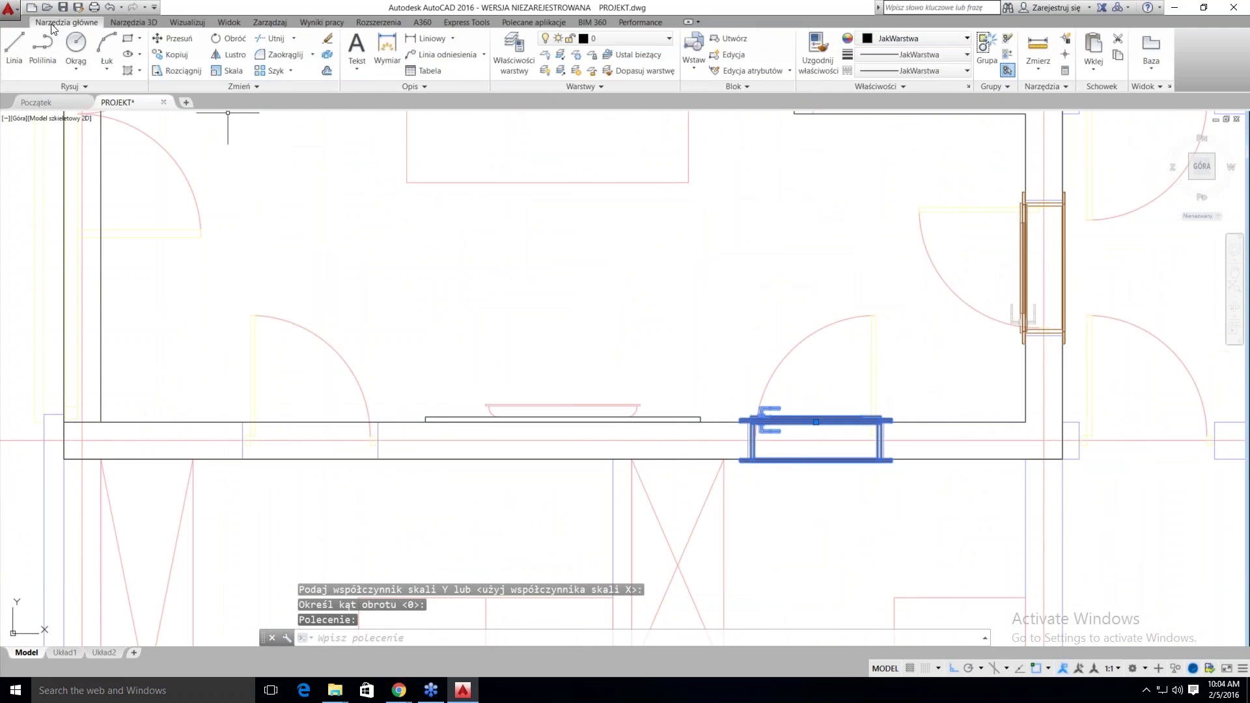
{"action": "left_click", "coordinate": [158, 55]}
{"action": "scroll", "coordinate": [742, 430], "scroll_direction": "up", "scroll_amount": 2}
{"action": "scroll", "coordinate": [742, 429], "scroll_direction": "up", "scroll_amount": 4}
{"action": "left_click", "coordinate": [803, 379]}
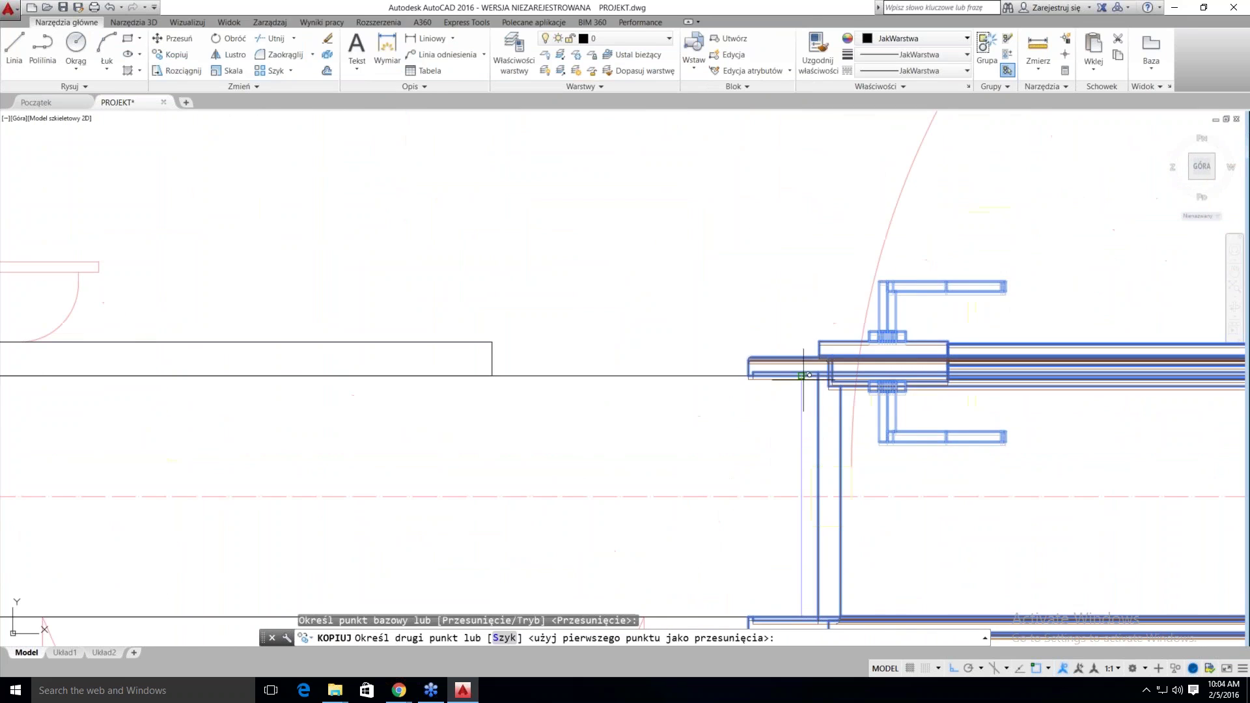
{"action": "scroll", "coordinate": [820, 391], "scroll_direction": "down", "scroll_amount": 3}
{"action": "scroll", "coordinate": [533, 391], "scroll_direction": "up", "scroll_amount": 2}
{"action": "scroll", "coordinate": [598, 387], "scroll_direction": "up", "scroll_amount": 2}
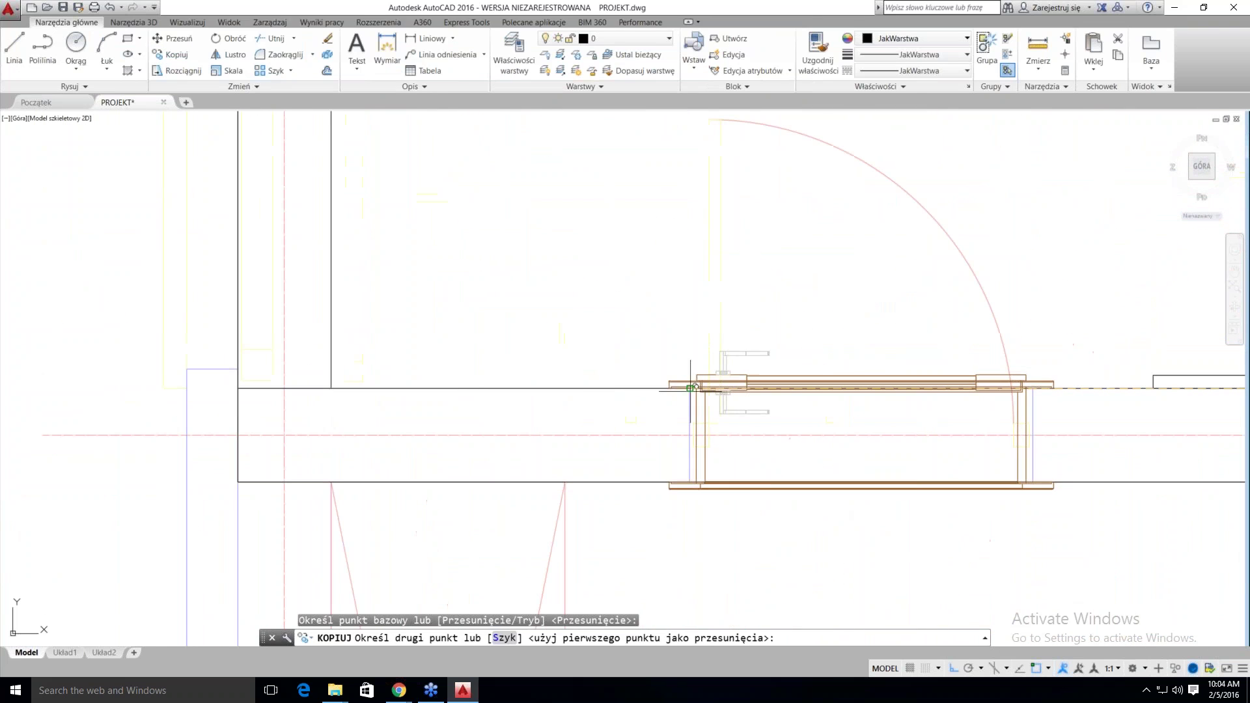
{"action": "left_click", "coordinate": [605, 389]}
{"action": "key", "text": "Escape"}
Select the door block sitting in the lower wall of the plan
{"action": "scroll", "coordinate": [669, 356], "scroll_direction": "down", "scroll_amount": 6}
{"action": "scroll", "coordinate": [670, 357], "scroll_direction": "up", "scroll_amount": 3}
{"action": "mouse_move", "coordinate": [669, 357]}
{"action": "middle_mouse_down"}
{"action": "mouse_move", "coordinate": [466, 377]}
{"action": "mouse_move", "coordinate": [508, 369]}
{"action": "middle_mouse_up"}
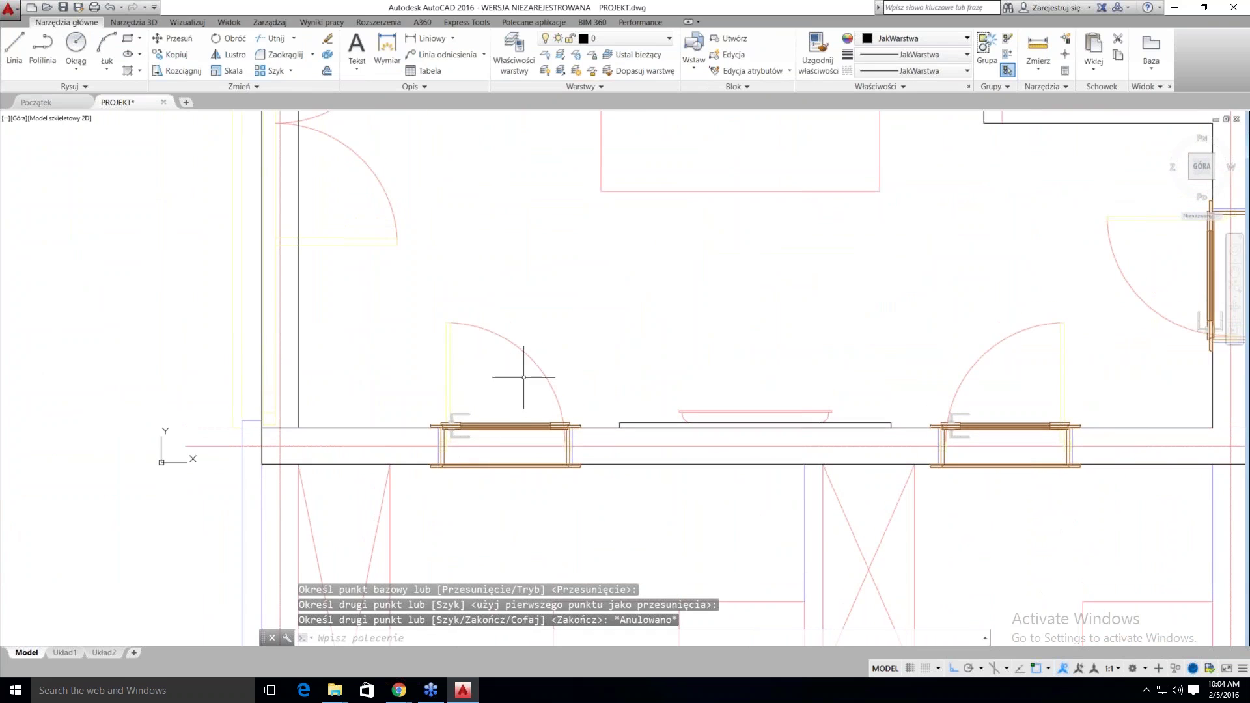
{"action": "scroll", "coordinate": [460, 373], "scroll_direction": "up", "scroll_amount": 1}
{"action": "scroll", "coordinate": [460, 364], "scroll_direction": "up", "scroll_amount": 1}
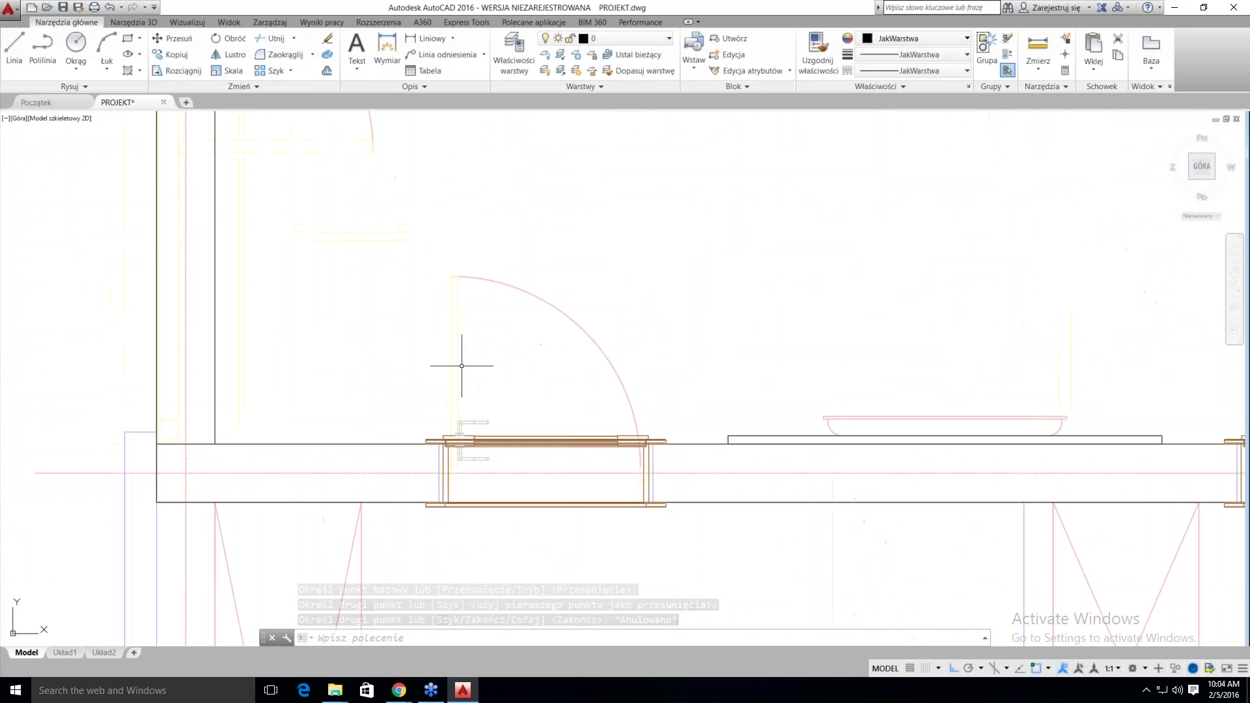
{"action": "left_click", "coordinate": [477, 422]}
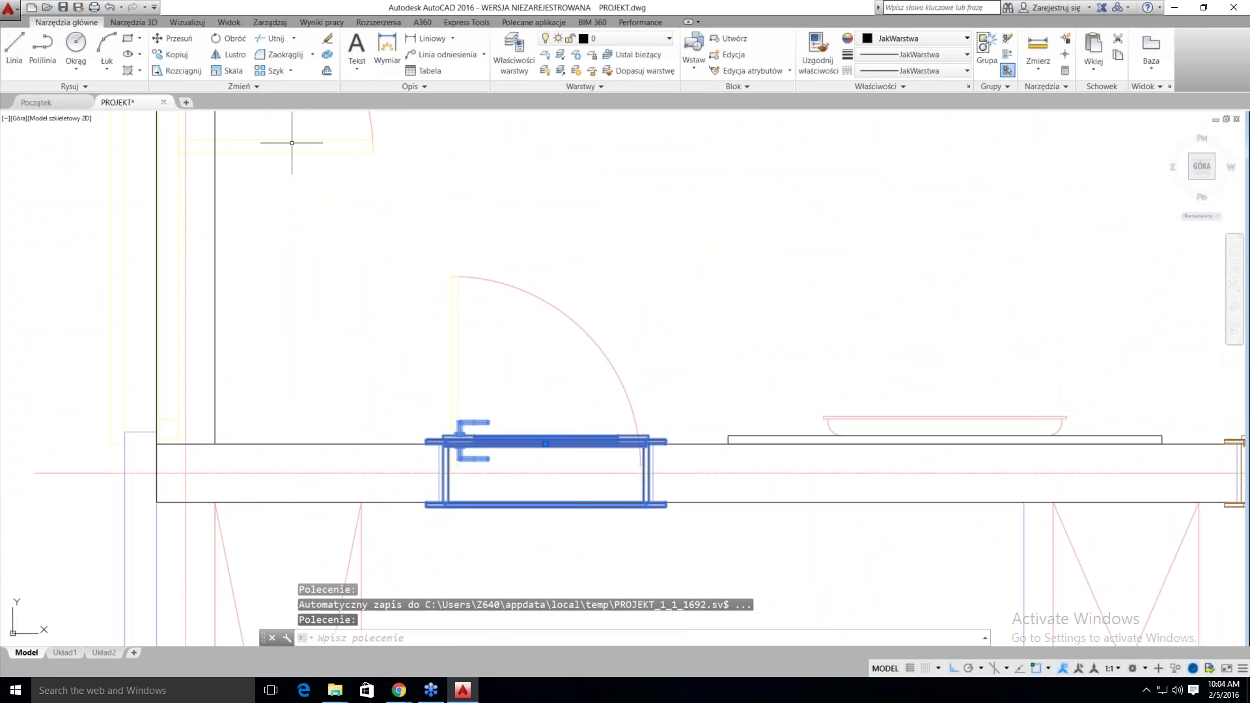
Mirror the lower-wall door about an axis through its midpoint, erasing the original (T)
{"action": "left_click", "coordinate": [230, 55]}
{"action": "right_click", "coordinate": [478, 410], "text": "shift"}
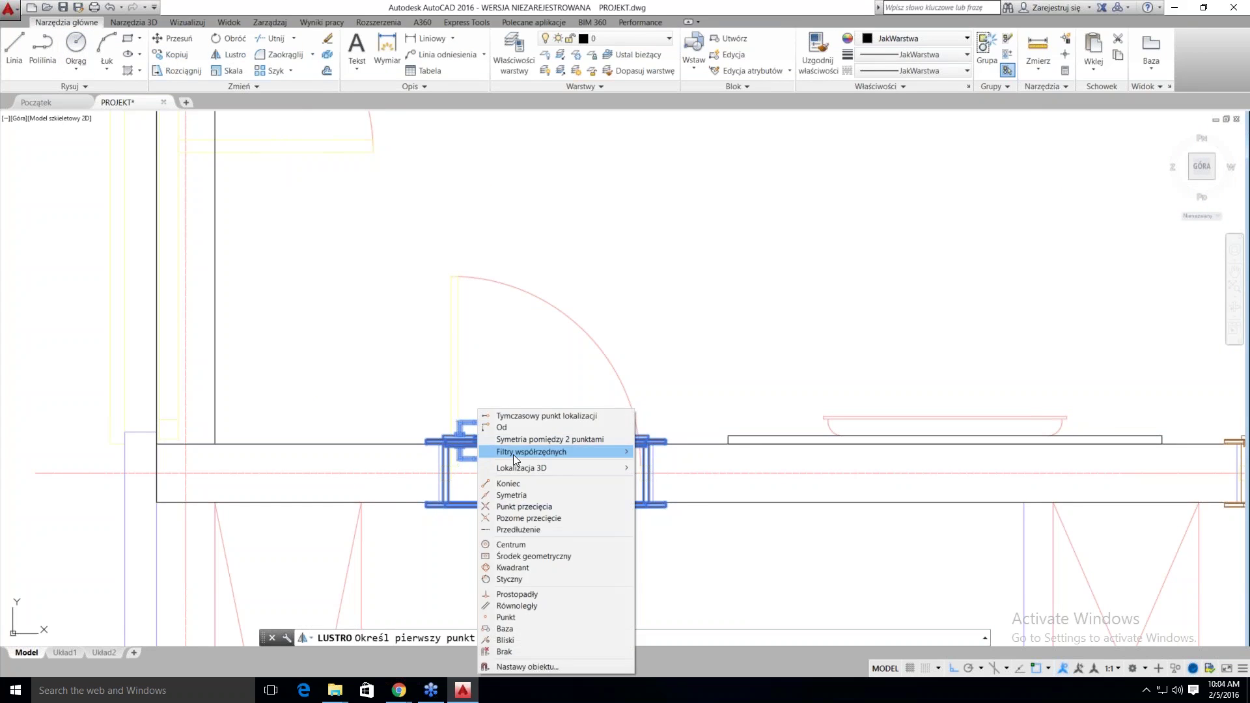
{"action": "left_click", "coordinate": [513, 446]}
{"action": "scroll", "coordinate": [449, 456], "scroll_direction": "up", "scroll_amount": 2}
{"action": "scroll", "coordinate": [430, 455], "scroll_direction": "up", "scroll_amount": 1}
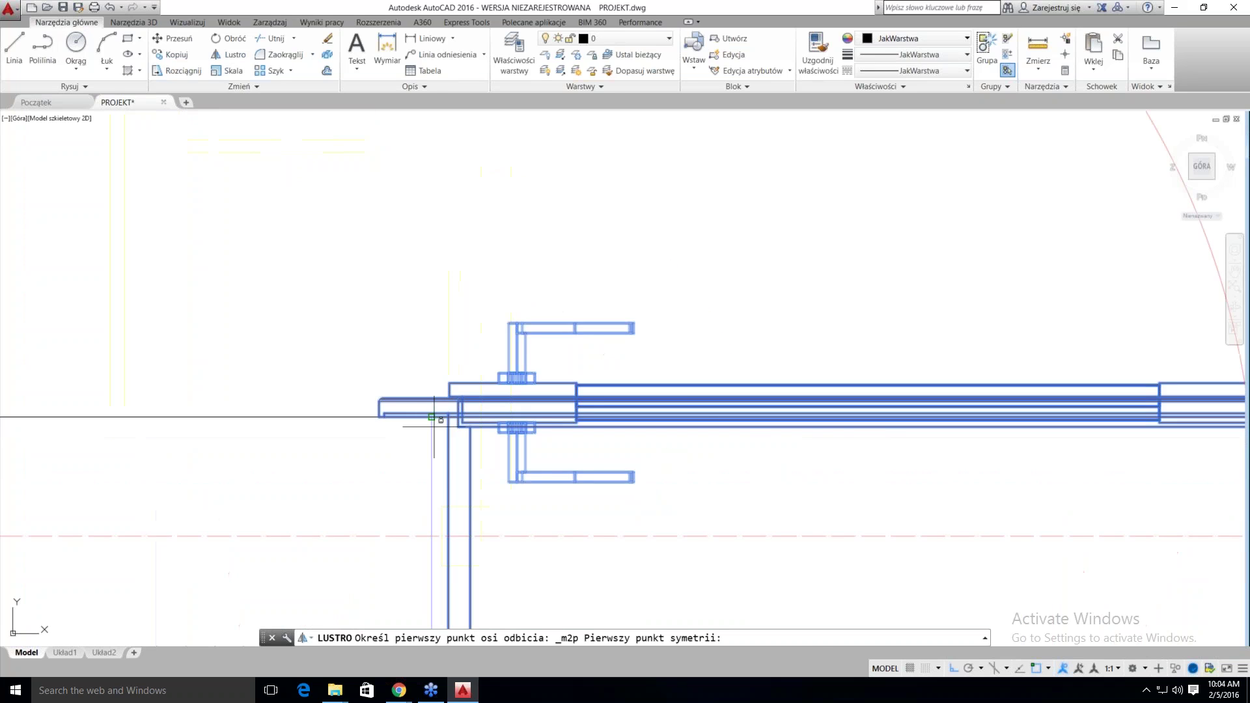
{"action": "left_click", "coordinate": [436, 420]}
{"action": "scroll", "coordinate": [436, 419], "scroll_direction": "down", "scroll_amount": 1}
{"action": "scroll", "coordinate": [781, 423], "scroll_direction": "up", "scroll_amount": 1}
{"action": "left_click", "coordinate": [723, 413]}
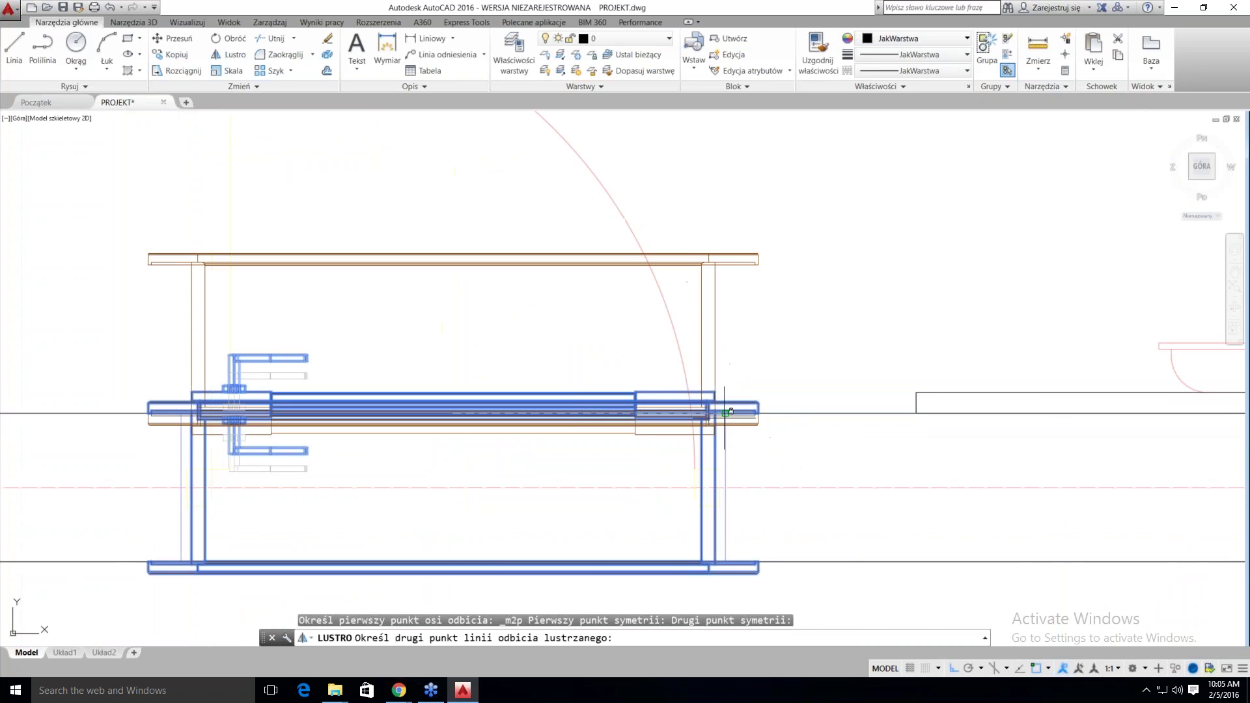
{"action": "scroll", "coordinate": [712, 416], "scroll_direction": "down", "scroll_amount": 2}
{"action": "left_click", "coordinate": [616, 304]}
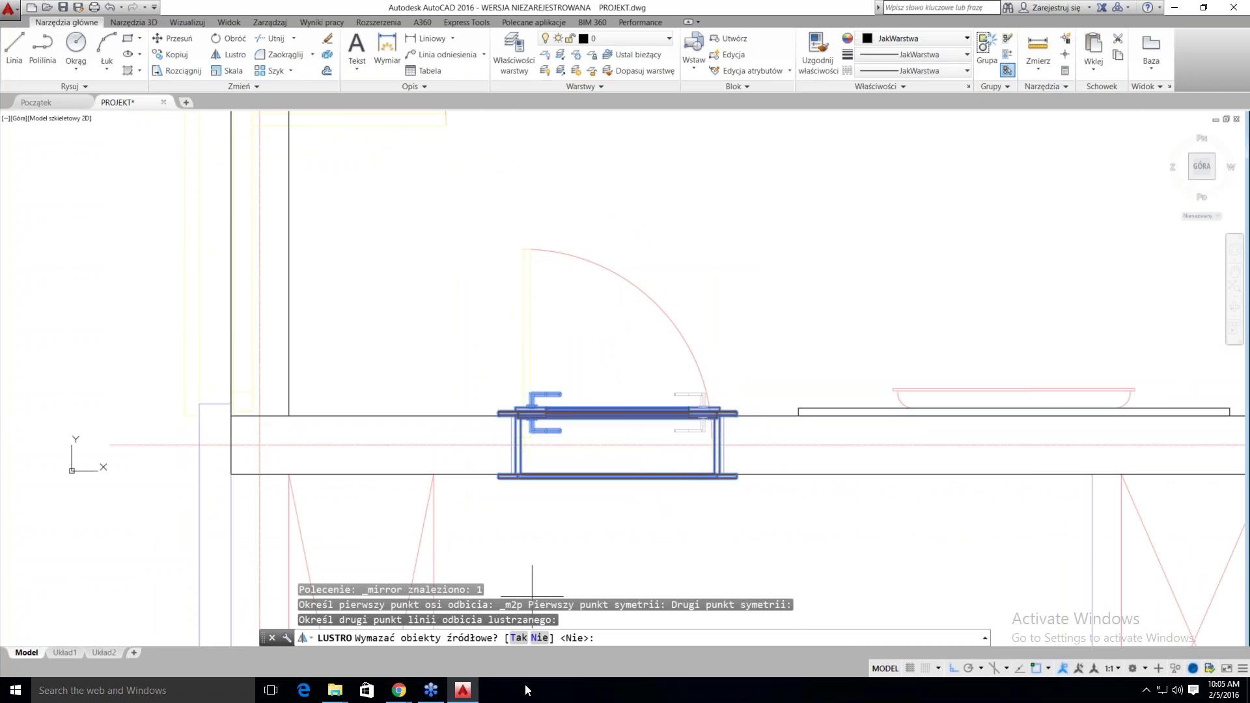
{"action": "type", "text": "T"}
{"action": "key", "text": "Return"}
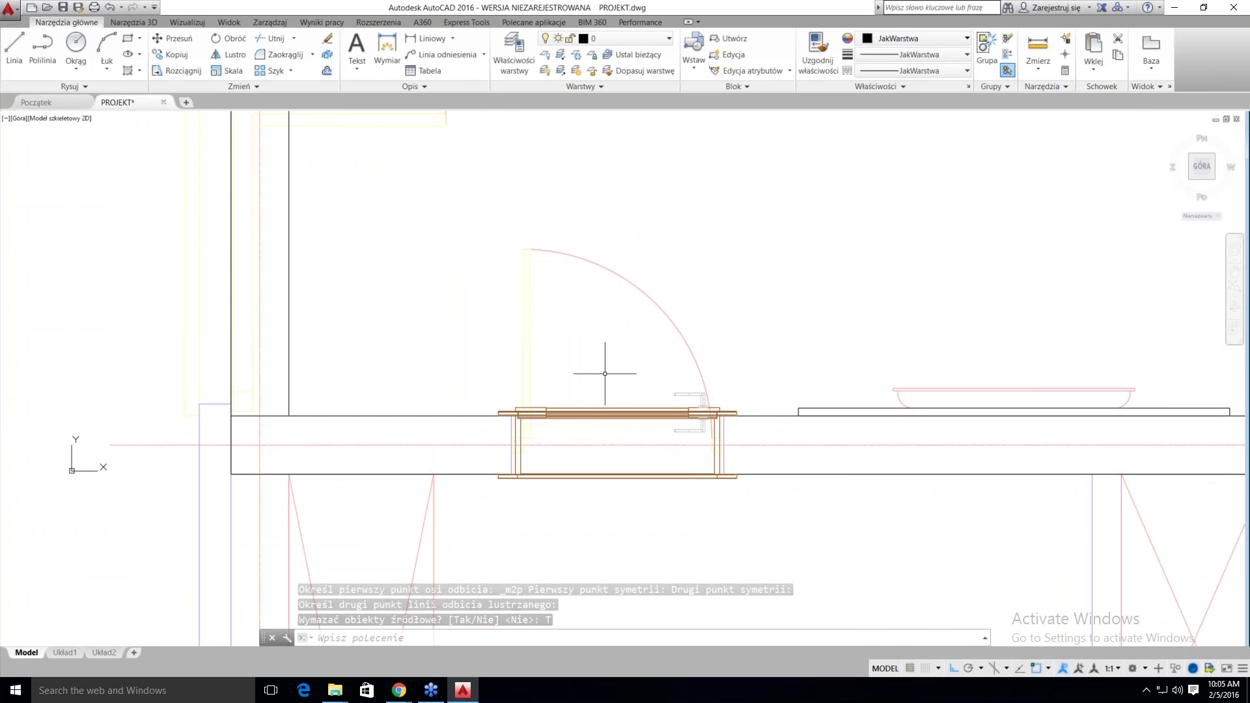
Zoom out and pan to frame the whole living room plan
{"action": "scroll", "coordinate": [605, 374], "scroll_direction": "down", "scroll_amount": 6}
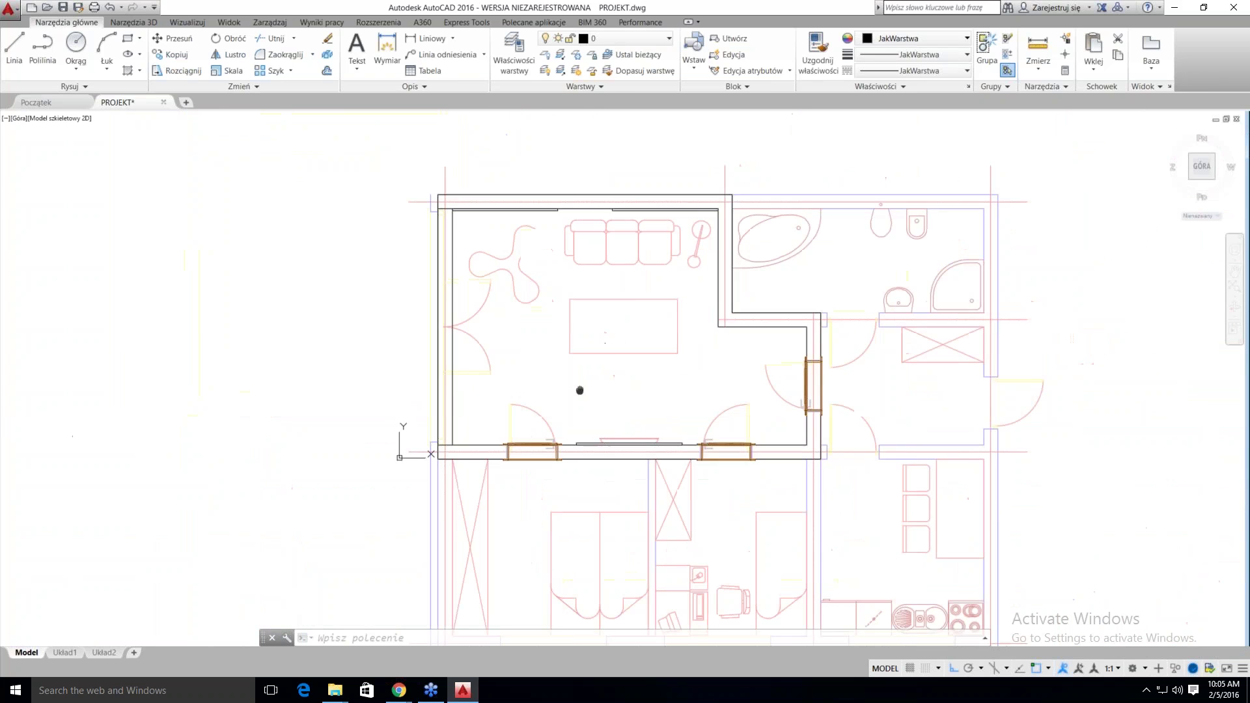
{"action": "middle_click_drag", "start_coordinate": [580, 389], "coordinate": [547, 395]}
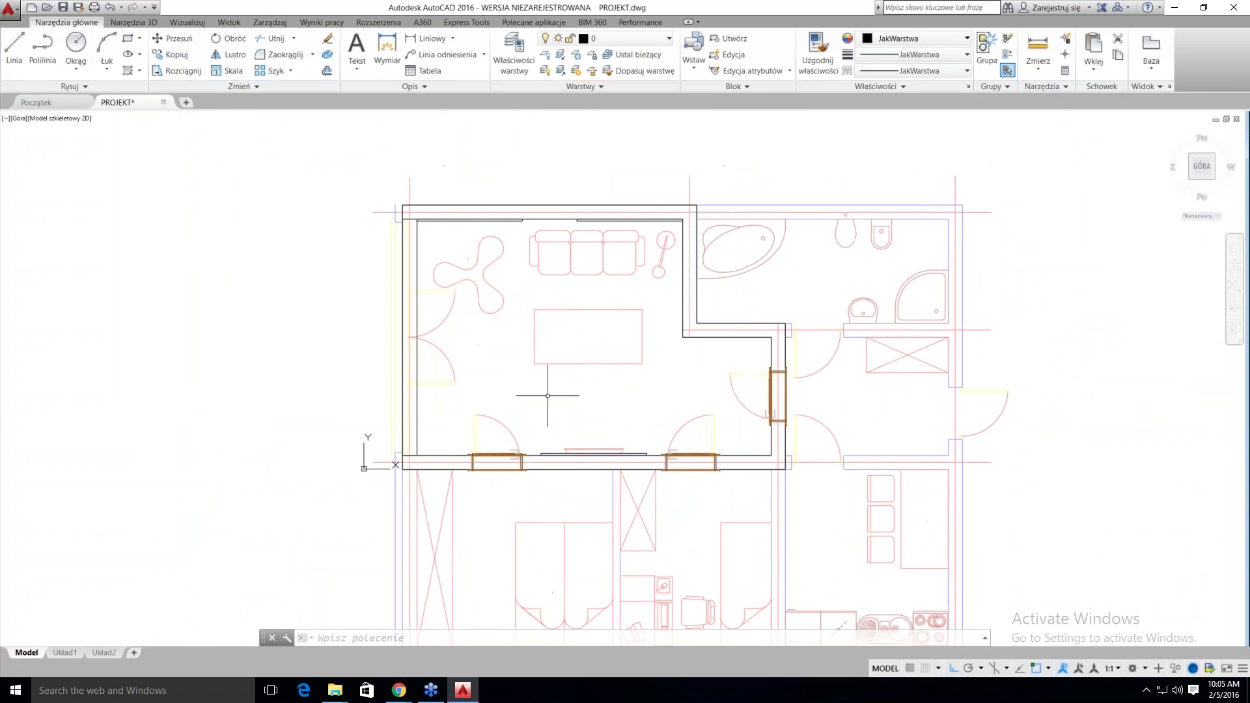
{"action": "scroll", "coordinate": [563, 358], "scroll_direction": "up", "scroll_amount": 3}
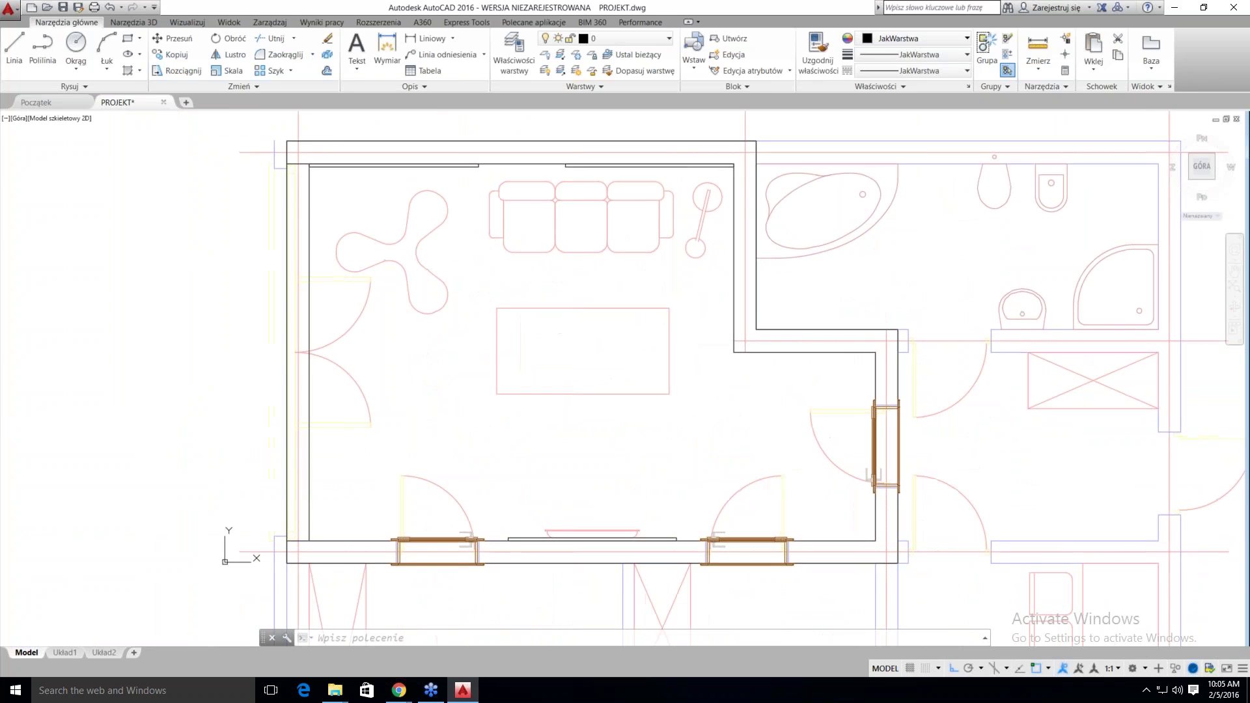
{"action": "middle_click_drag", "start_coordinate": [568, 324], "coordinate": [567, 325]}
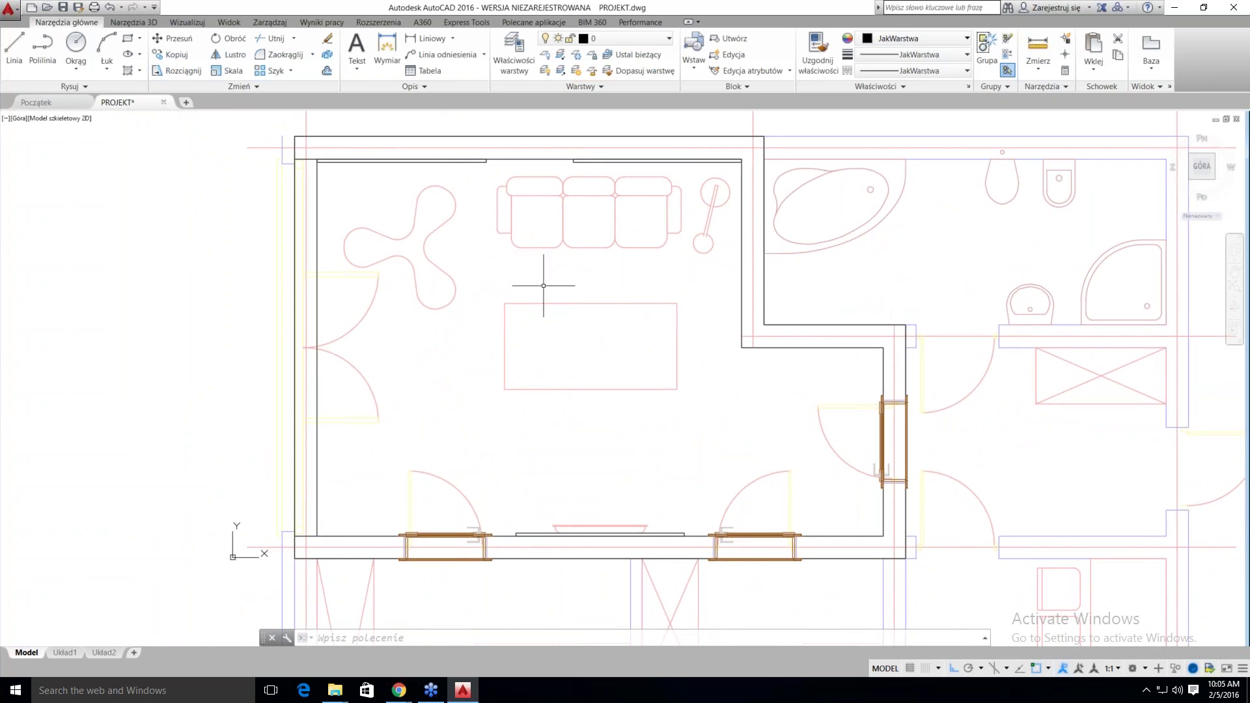
Draw a 5-unit-high Kostka box spanning two corners around the table
{"action": "left_click", "coordinate": [147, 25]}
{"action": "left_click", "coordinate": [57, 58]}
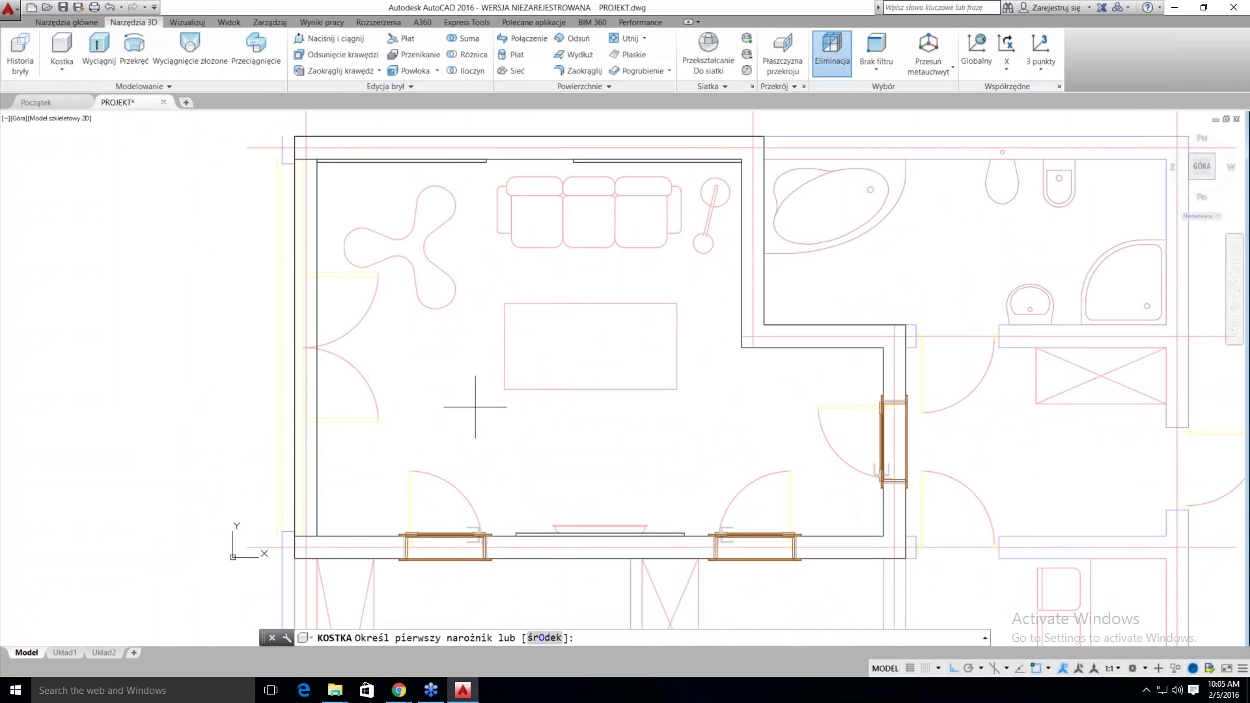
{"action": "left_click", "coordinate": [475, 410]}
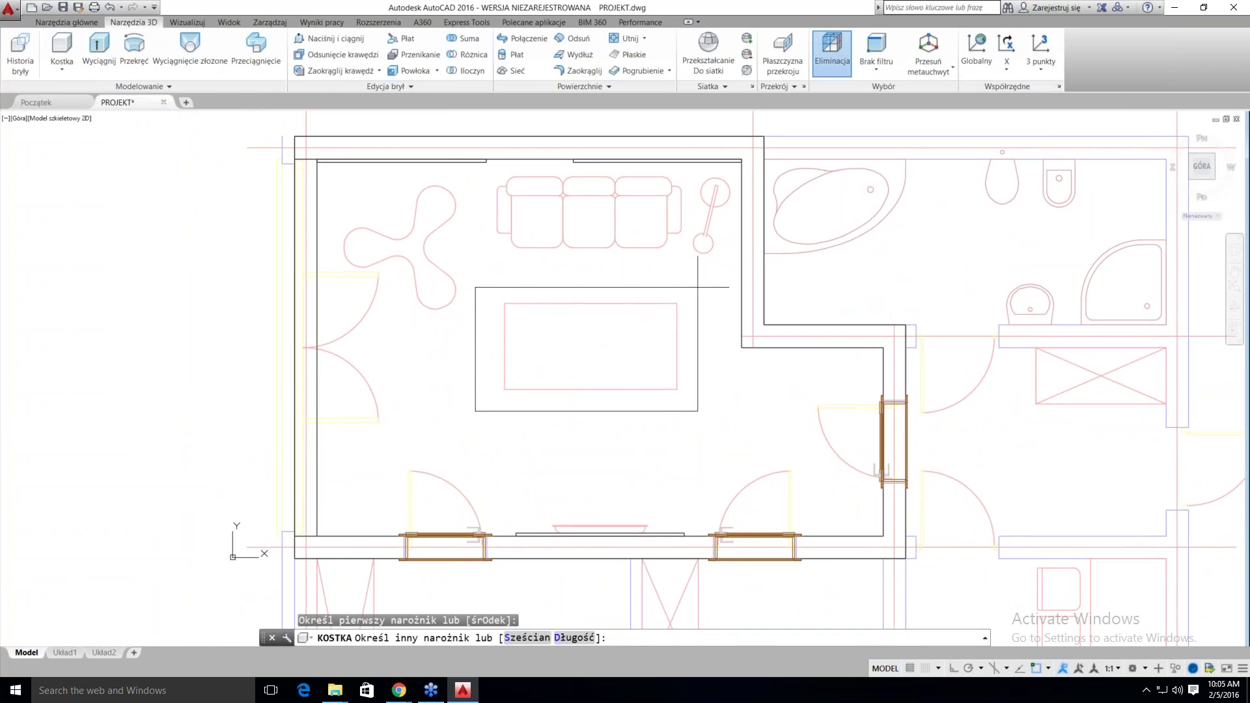
{"action": "left_click", "coordinate": [697, 285]}
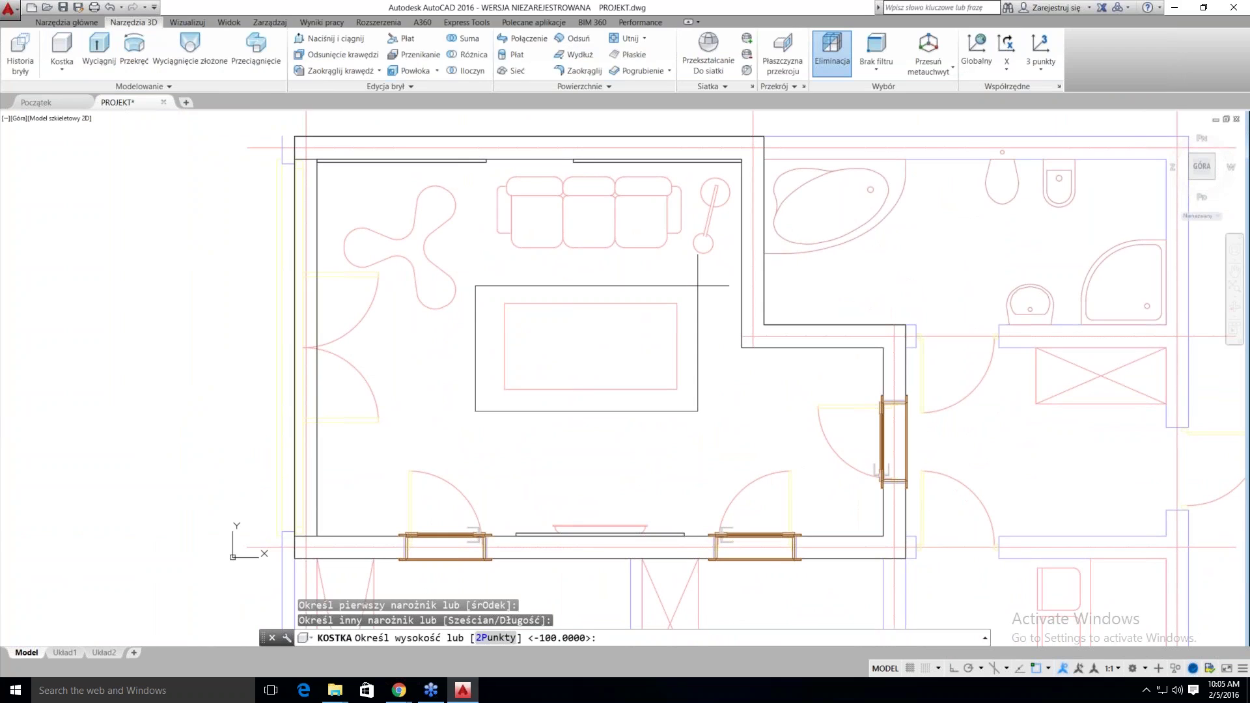
{"action": "type", "text": "5"}
{"action": "key", "text": "Return"}
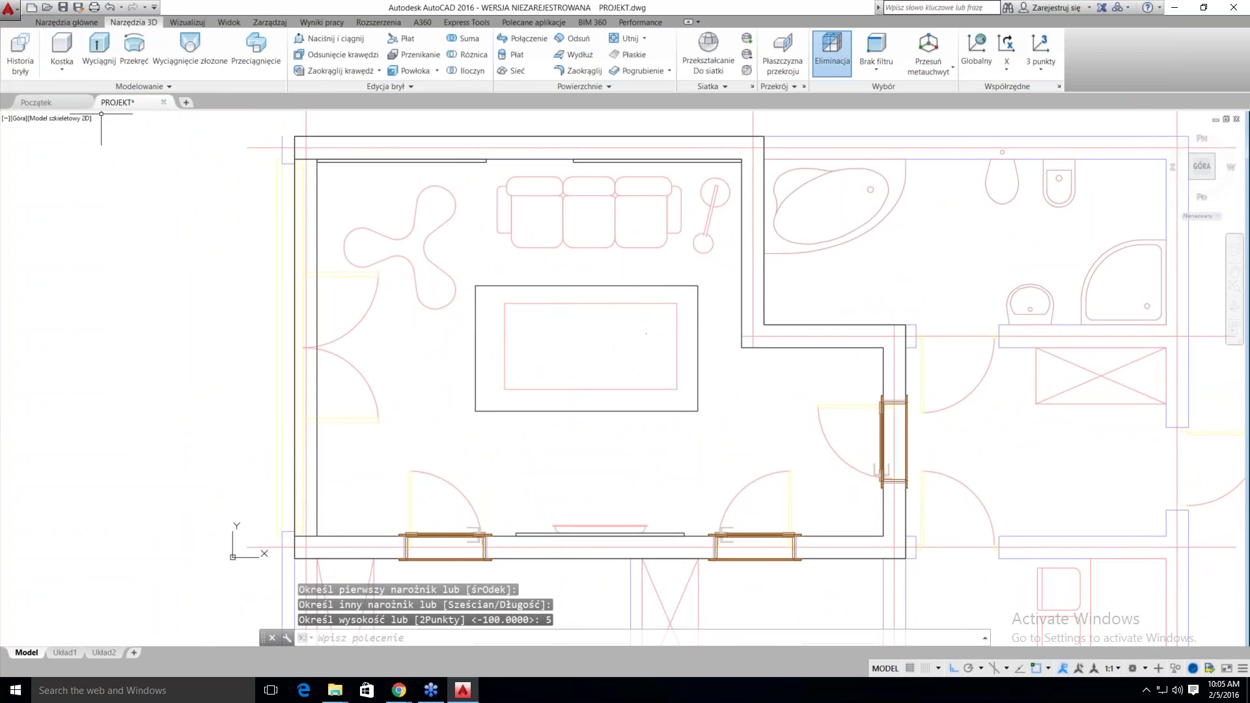
{"action": "left_click", "coordinate": [67, 123]}
Apply the Koncepcyjny style and orbit the room into an angled 3D view
{"action": "left_click", "coordinate": [101, 162]}
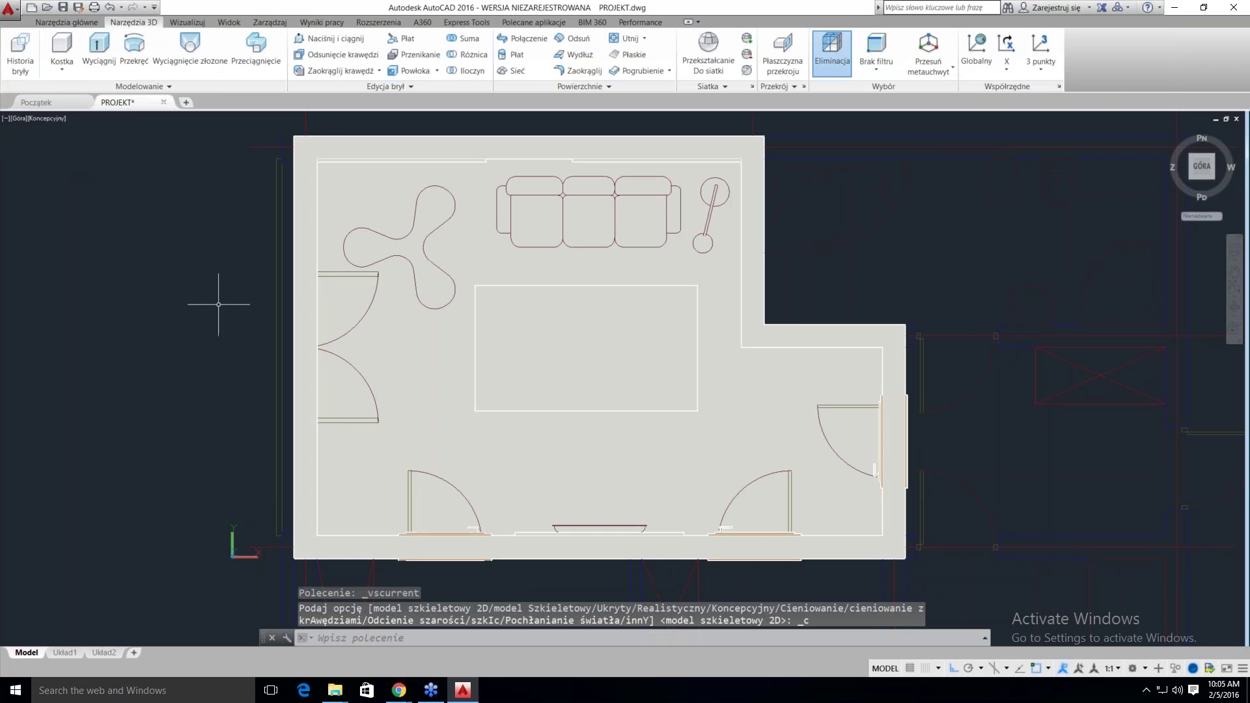
{"action": "mouse_move", "coordinate": [288, 334]}
{"action": "middle_mouse_down", "text": "shift"}
{"action": "mouse_move", "coordinate": [416, 352]}
{"action": "mouse_move", "coordinate": [441, 275]}
{"action": "mouse_move", "coordinate": [622, 270]}
{"action": "middle_mouse_up", "text": "shift"}
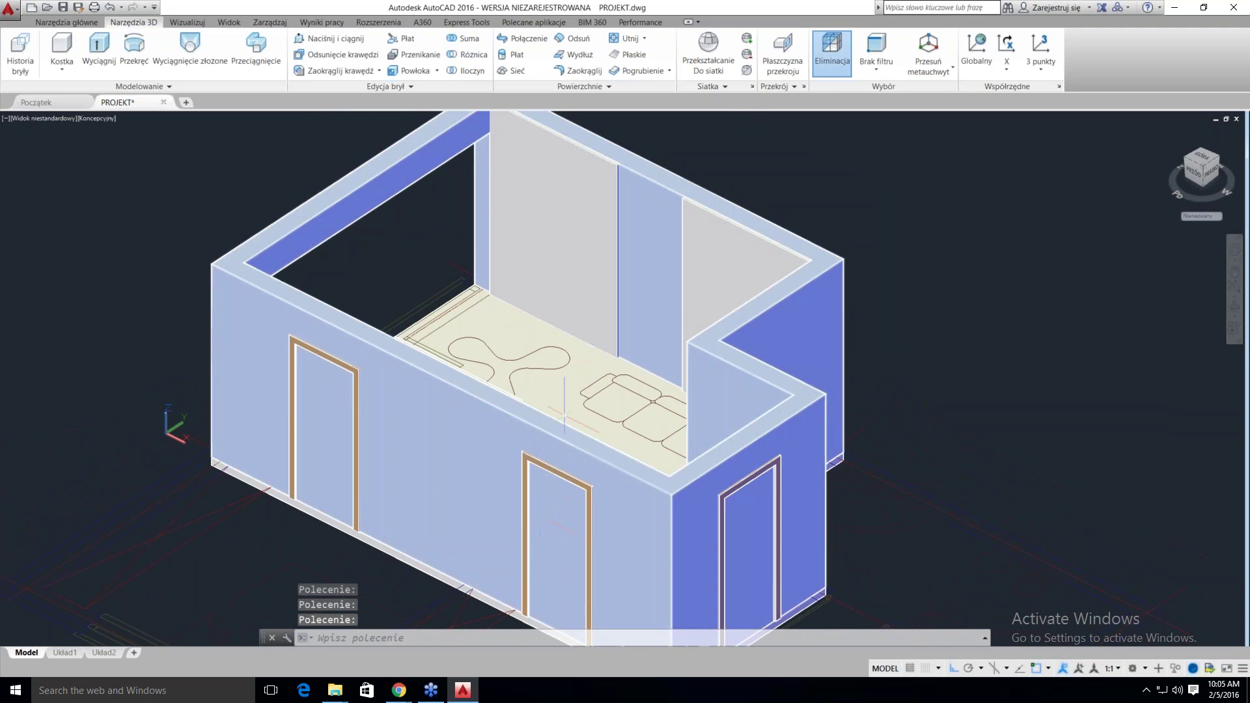
{"action": "mouse_move", "coordinate": [563, 413]}
{"action": "middle_mouse_down", "text": "shift"}
{"action": "mouse_move", "coordinate": [720, 408]}
{"action": "mouse_move", "coordinate": [778, 381]}
{"action": "mouse_move", "coordinate": [480, 385]}
{"action": "mouse_move", "coordinate": [519, 376]}
{"action": "middle_mouse_up", "text": "shift"}
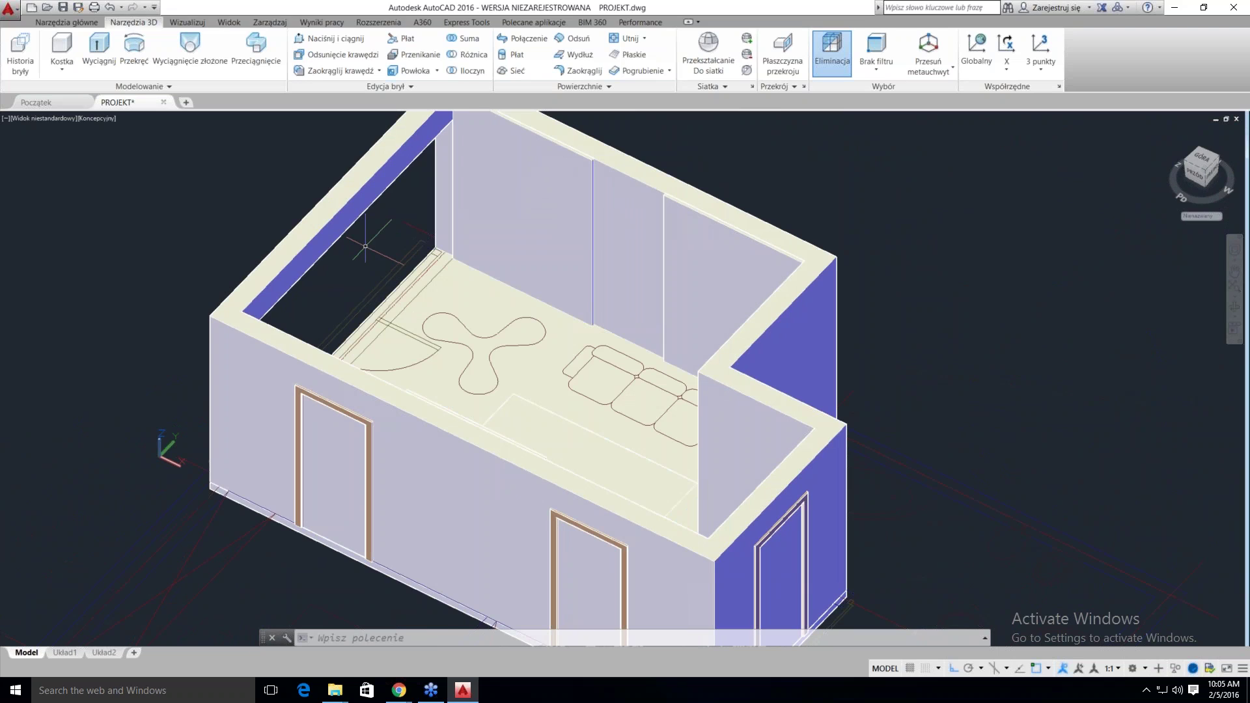
Unlock all layers with Odblokuj wszystkie warstwy on the Narzędzia główne tab
{"action": "left_click", "coordinate": [50, 26]}
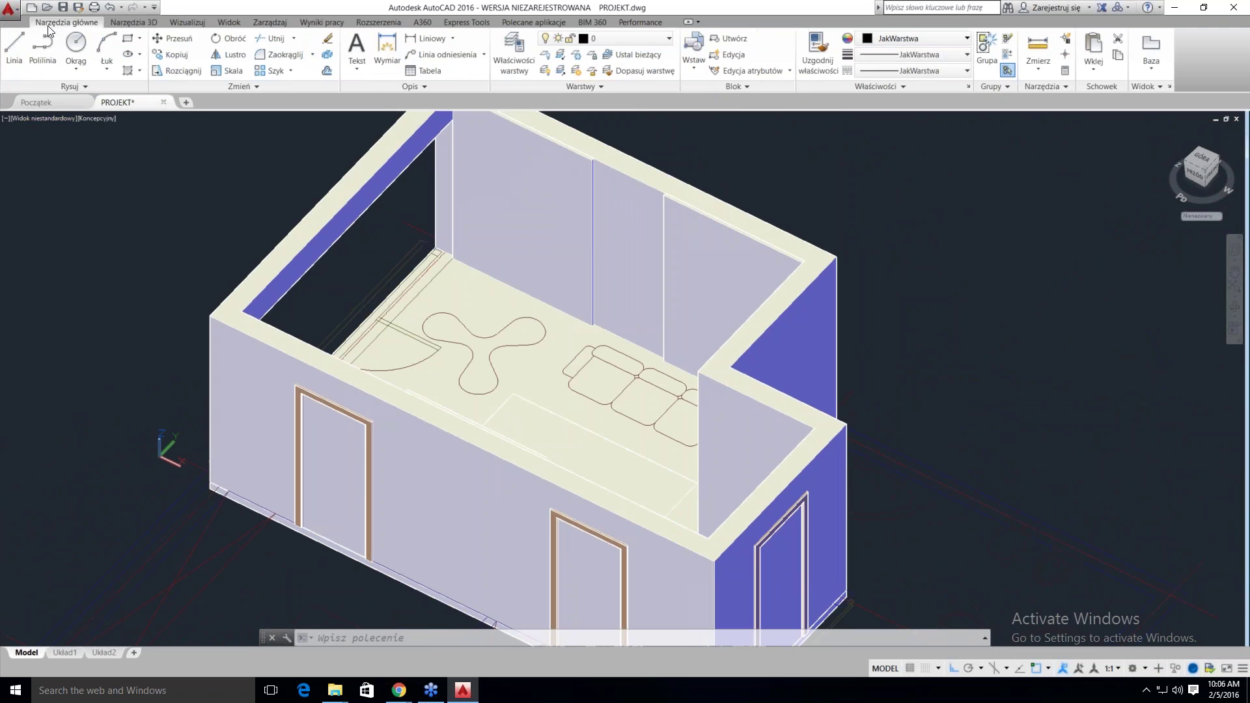
{"action": "left_click", "coordinate": [668, 39]}
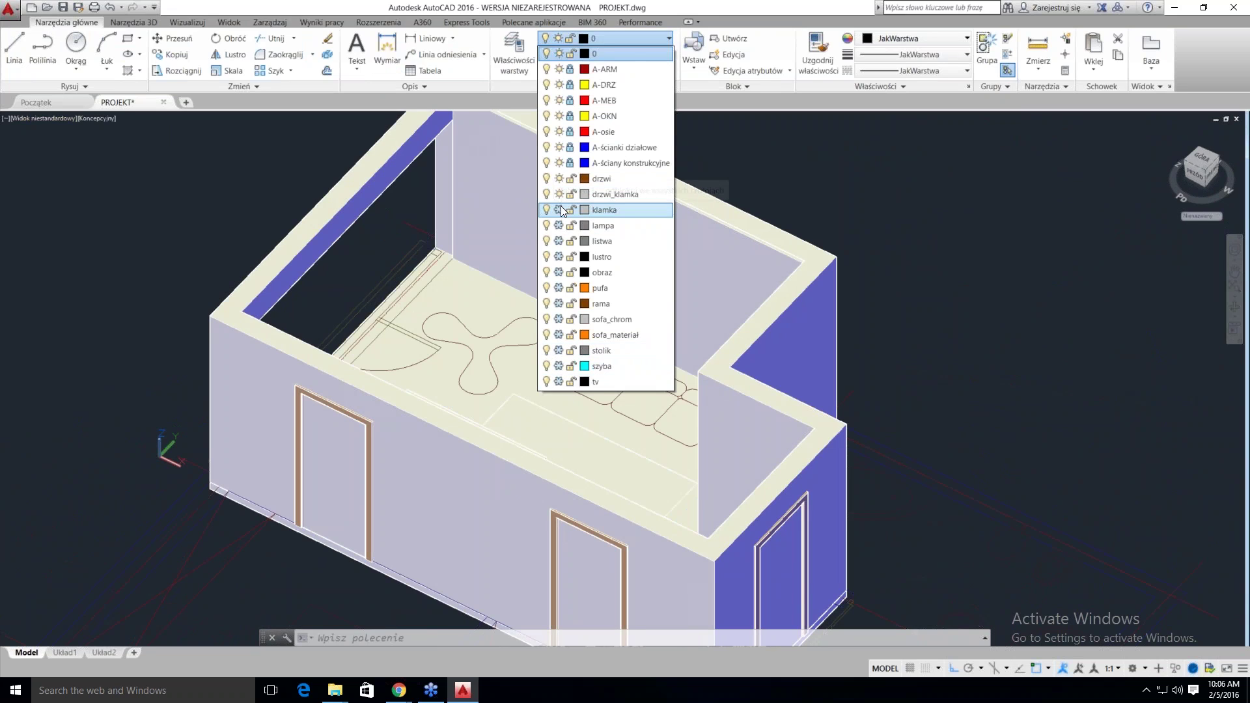
{"action": "left_click", "coordinate": [616, 8]}
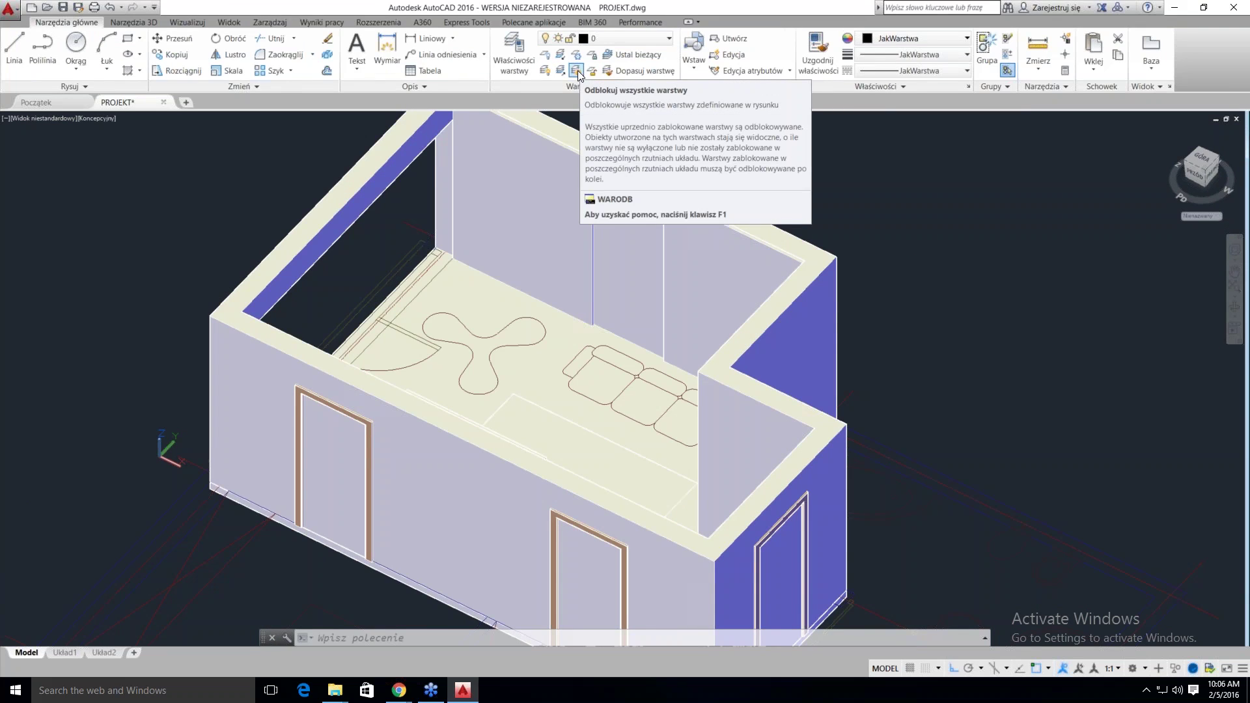
{"action": "left_click", "coordinate": [577, 70]}
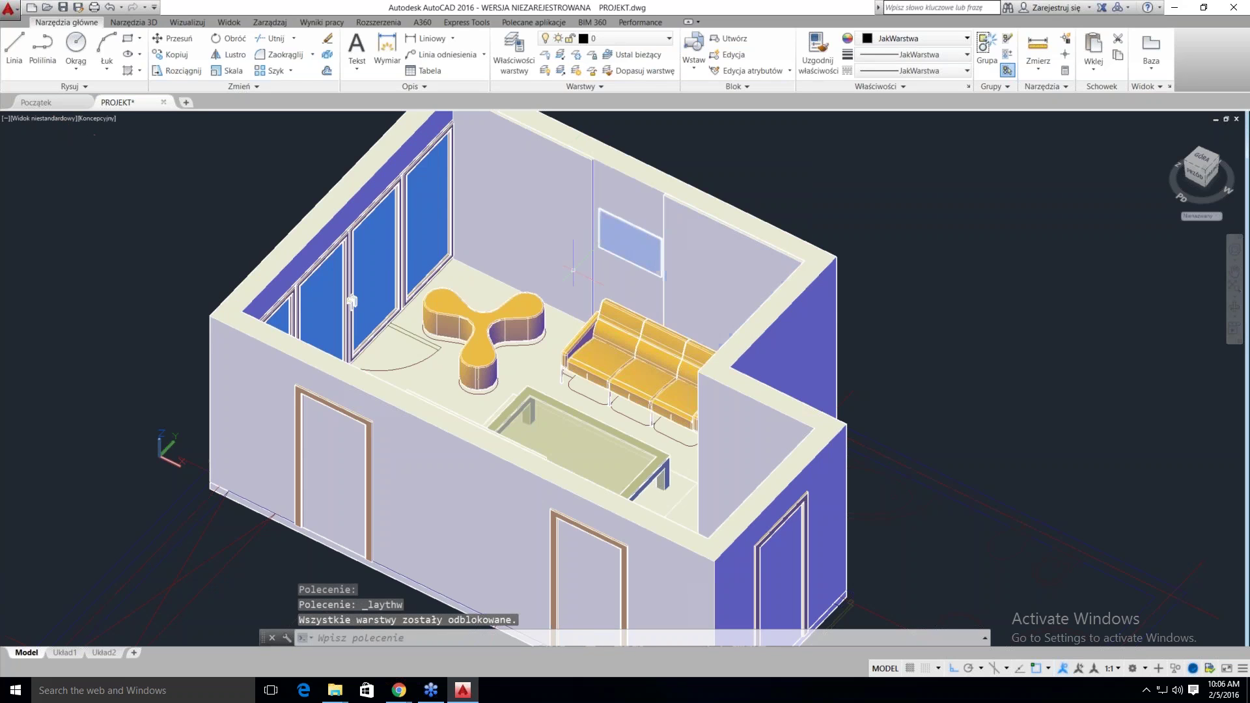
{"action": "scroll", "coordinate": [578, 280], "scroll_direction": "down", "scroll_amount": 3}
{"action": "scroll", "coordinate": [578, 280], "scroll_direction": "up", "scroll_amount": 2}
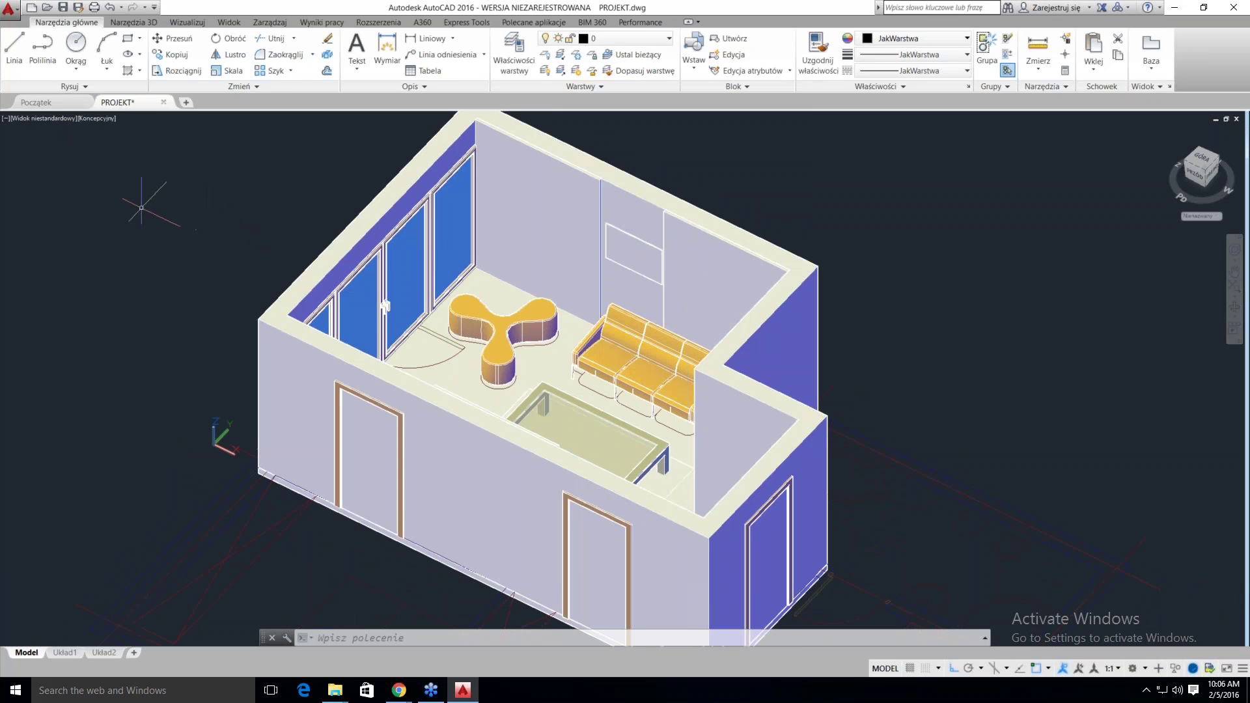
Start a Wklej paste from the right-click menu, then cancel it
{"action": "right_click", "coordinate": [246, 269], "text": "shift"}
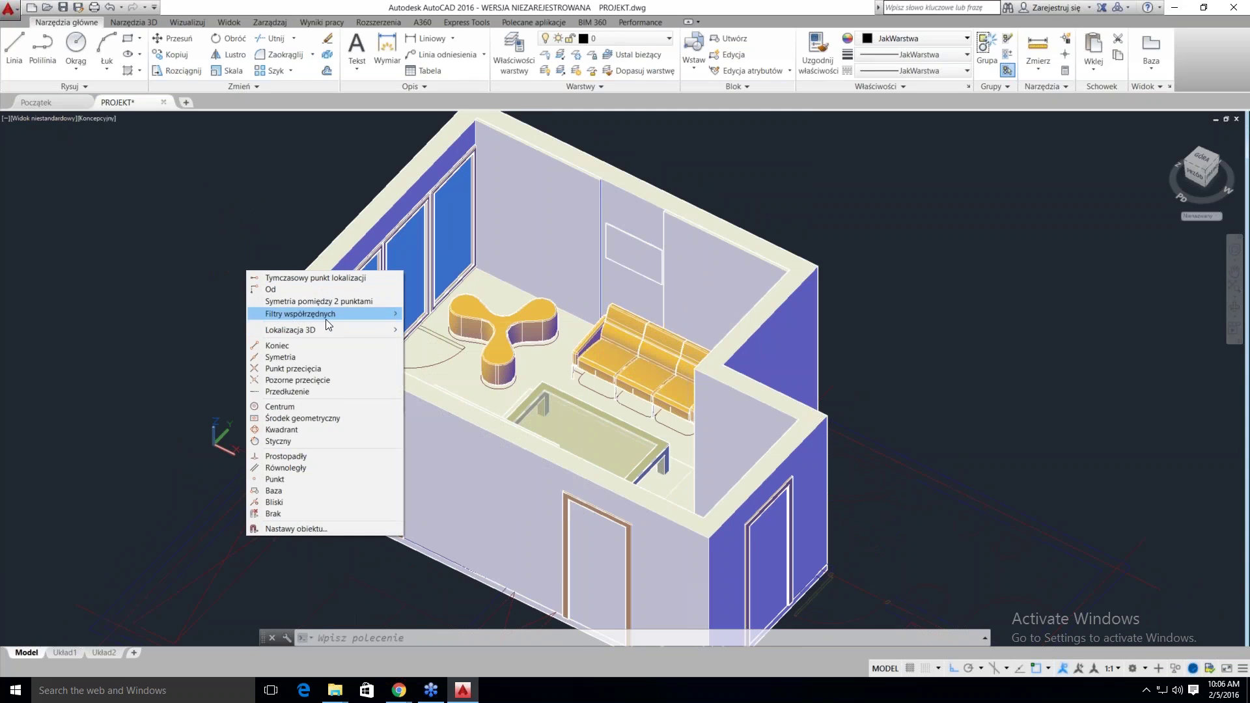
{"action": "key", "text": "Escape"}
{"action": "right_click", "coordinate": [228, 222]}
{"action": "mouse_move", "coordinate": [283, 258]}
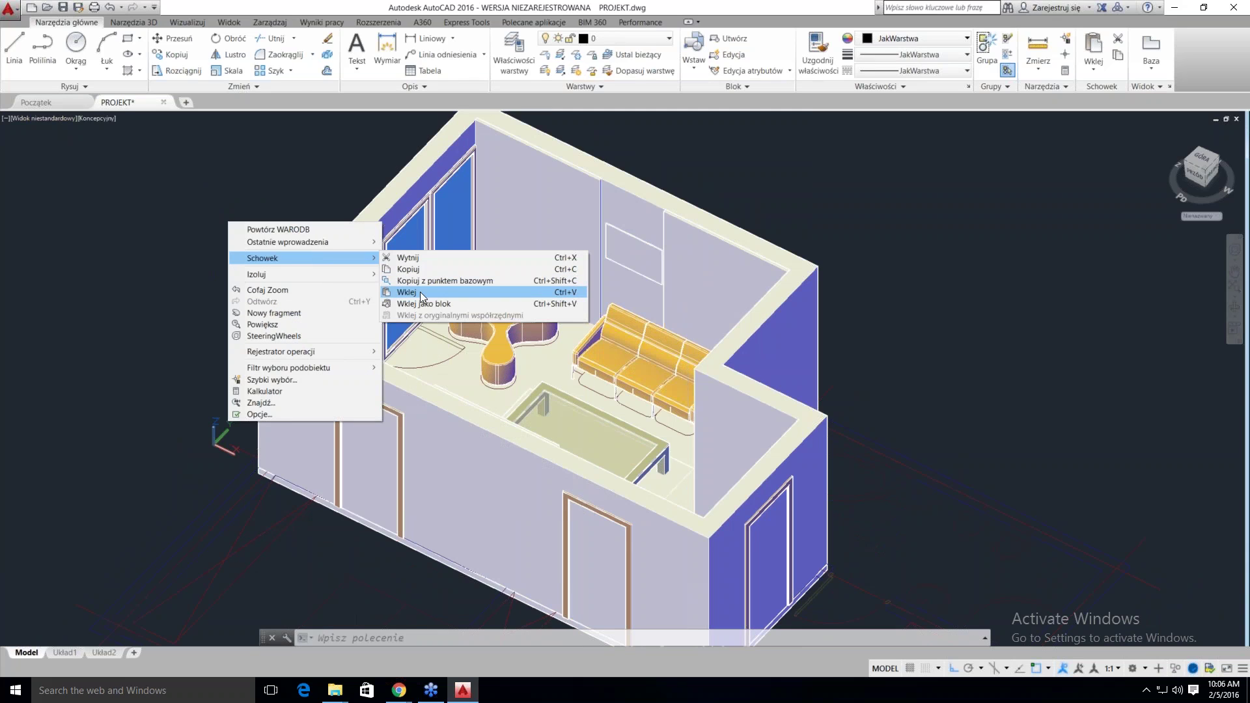
{"action": "left_click", "coordinate": [420, 294]}
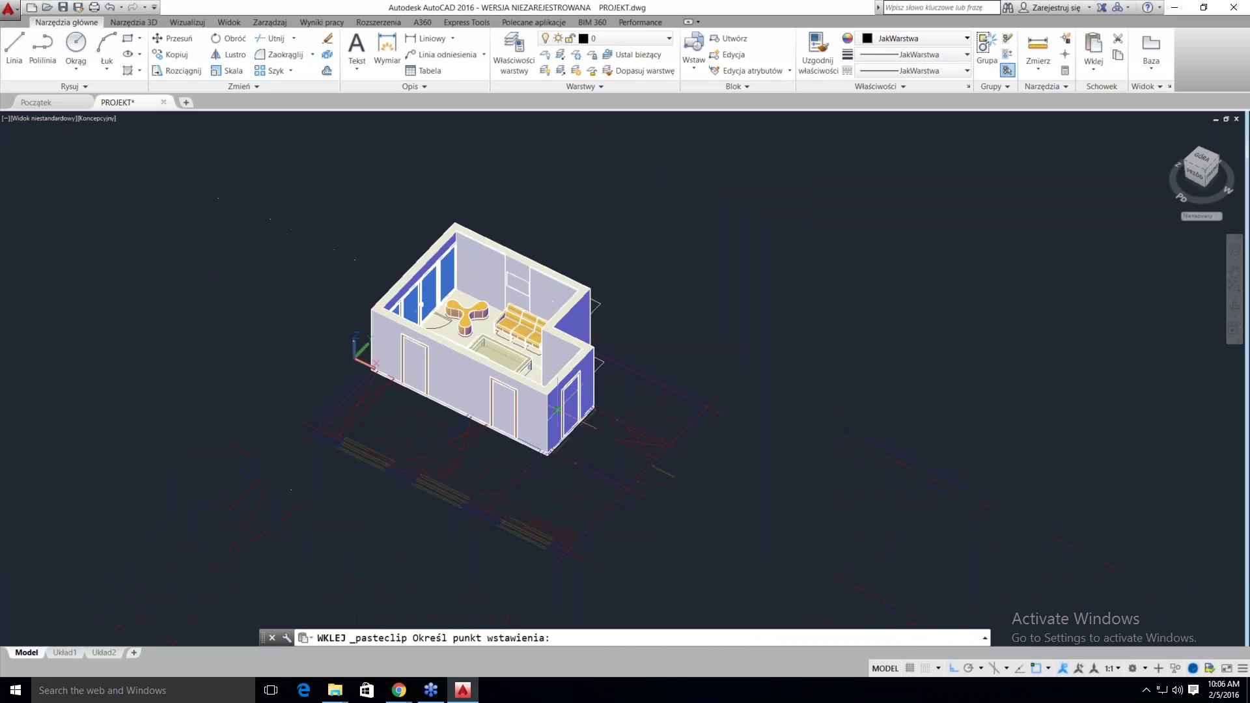
{"action": "scroll", "coordinate": [556, 408], "scroll_direction": "up", "scroll_amount": 3}
{"action": "key", "text": "Escape"}
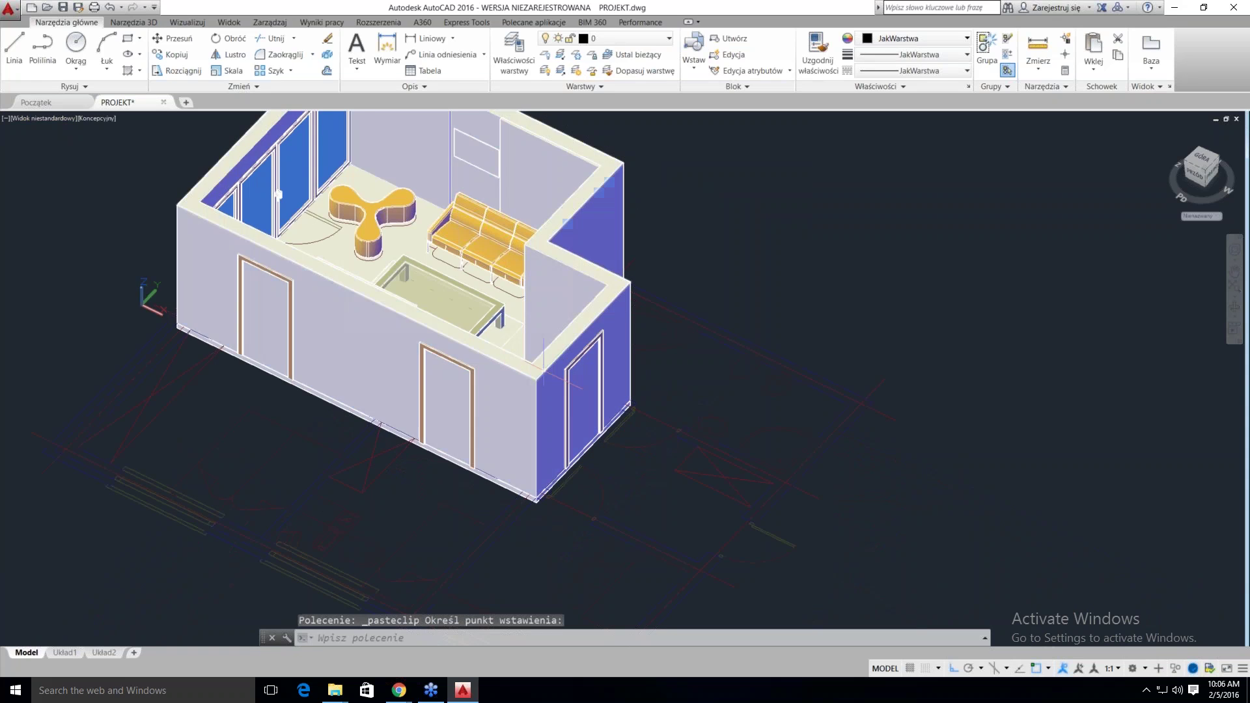
Start Wyciągnij (Extrude) on the room floor, then cancel that pick
{"action": "left_click", "coordinate": [133, 22]}
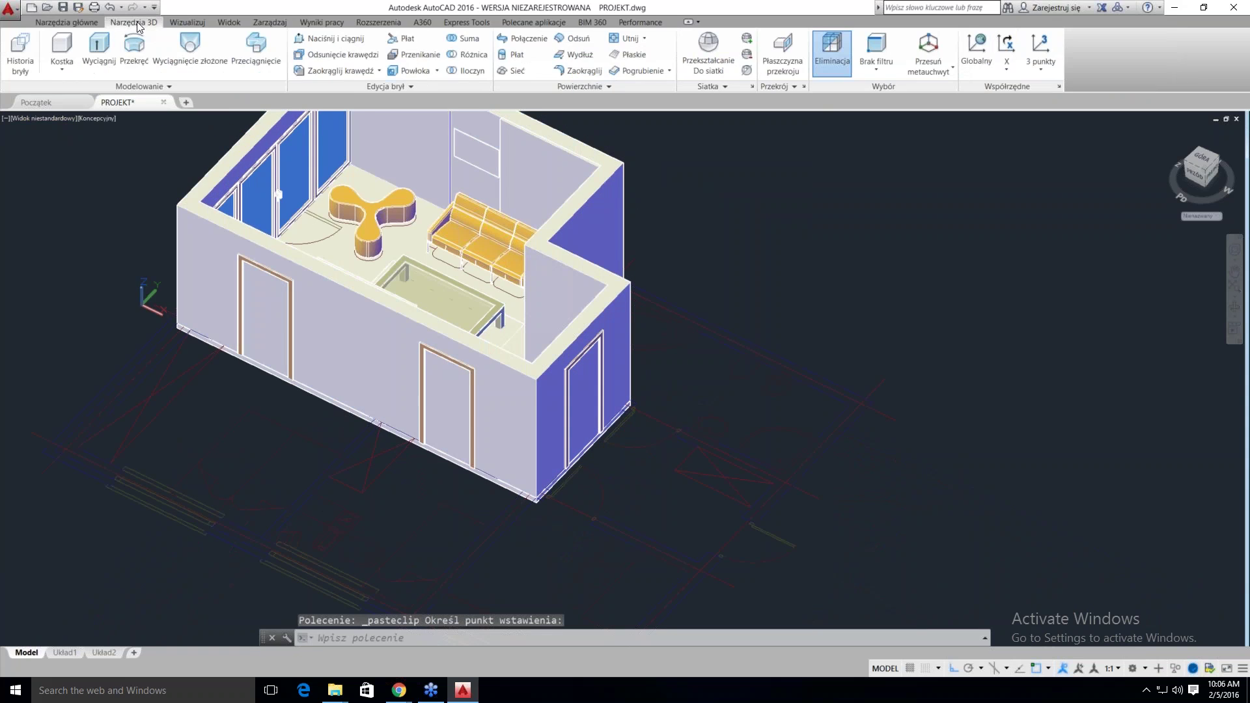
{"action": "left_click", "coordinate": [104, 46]}
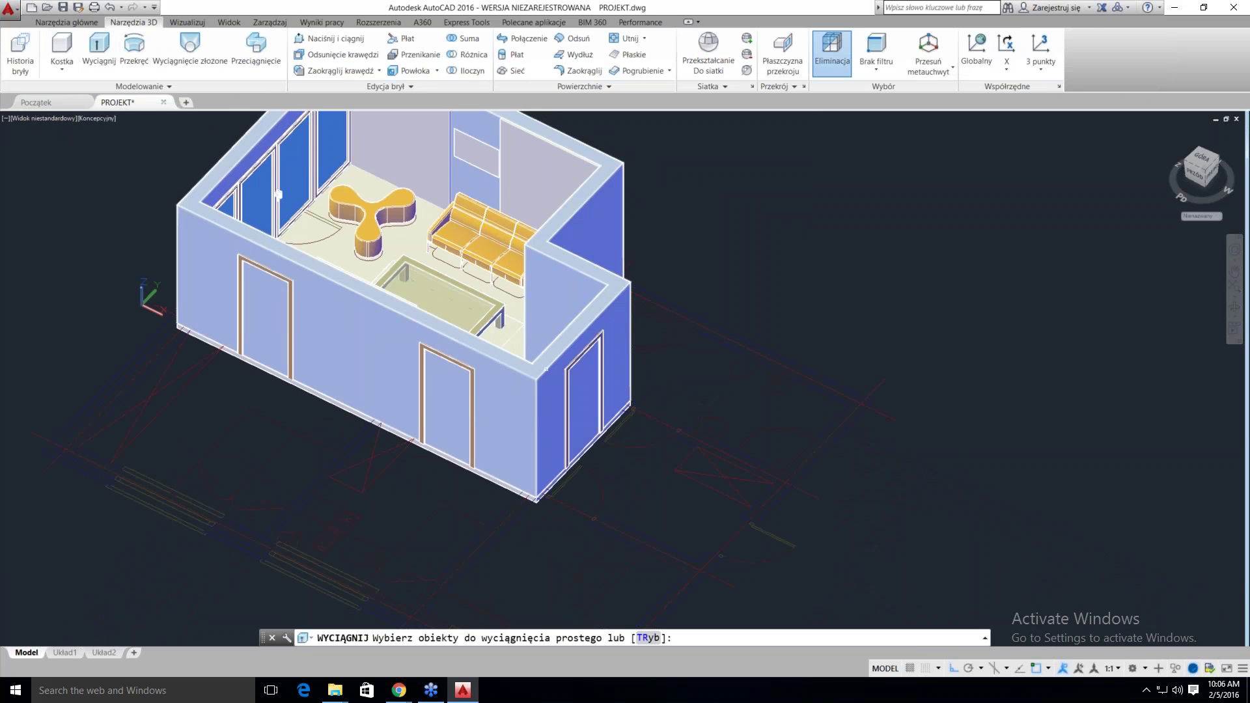
{"action": "left_click", "coordinate": [546, 363]}
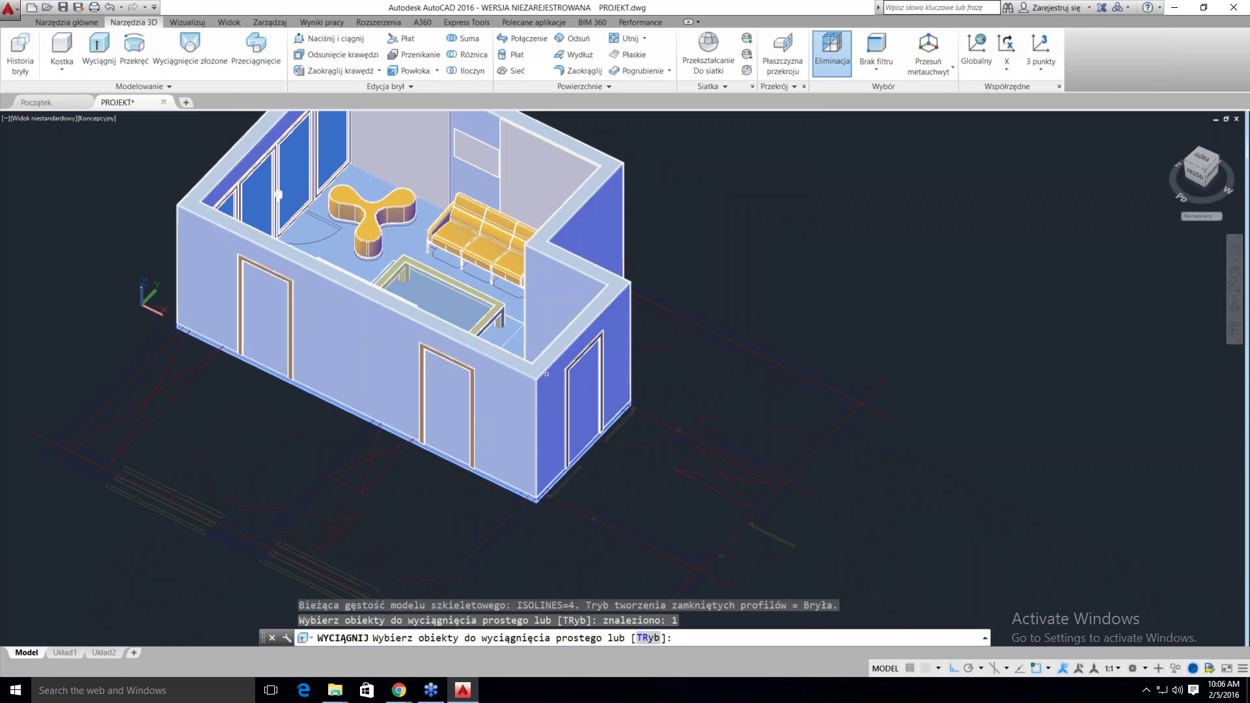
{"action": "key", "text": "Escape"}
Extrude the room outline 100 units into a ceiling slab
{"action": "left_click", "coordinate": [99, 49]}
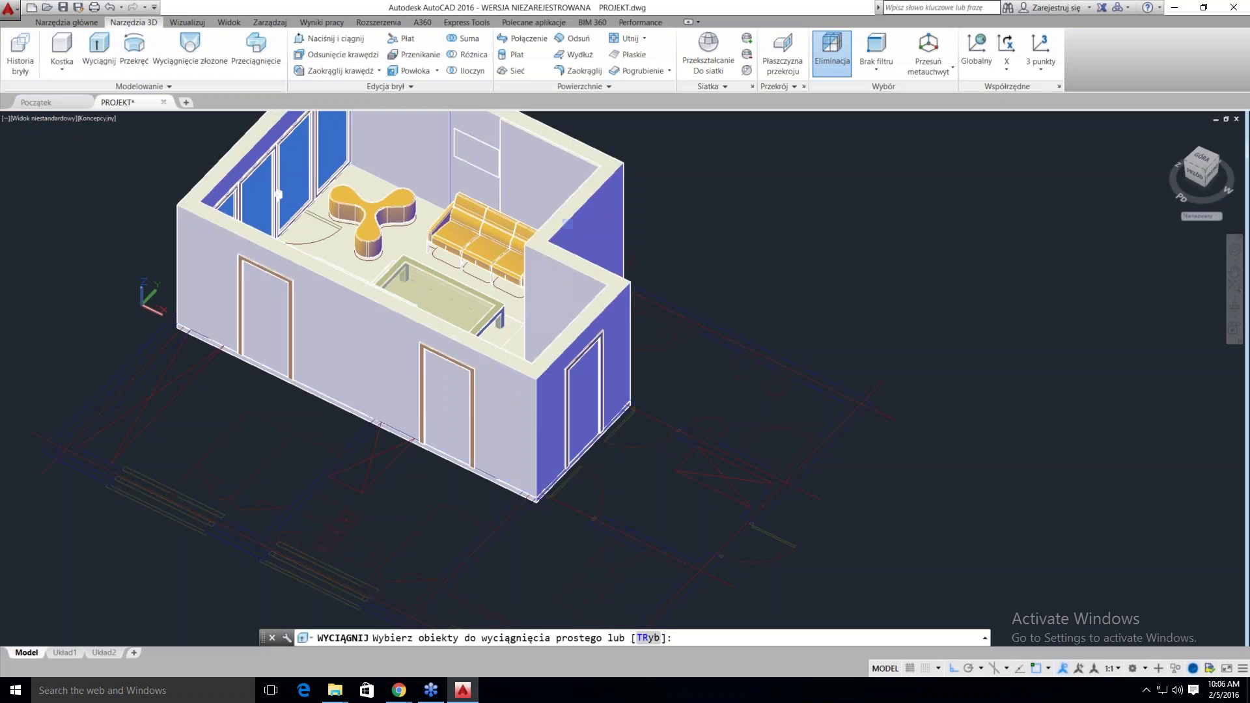
{"action": "scroll", "coordinate": [488, 360], "scroll_direction": "up", "scroll_amount": 2}
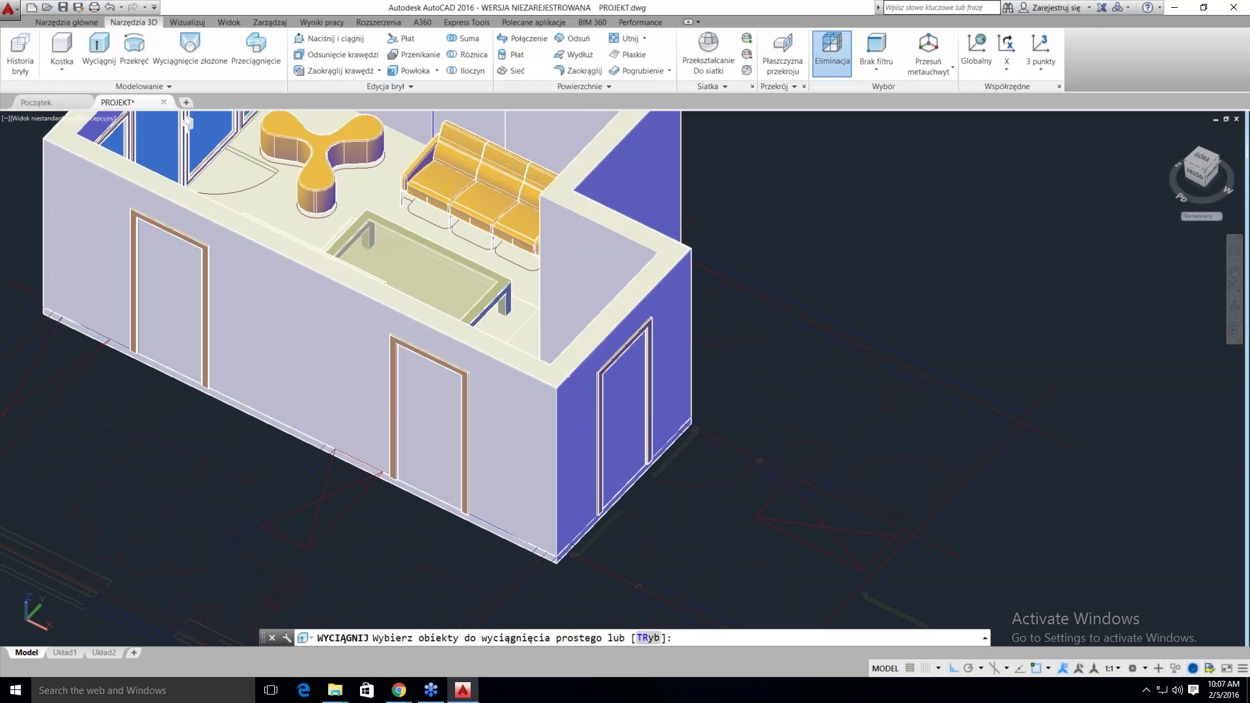
{"action": "left_click", "coordinate": [566, 356]}
{"action": "key", "text": "Return"}
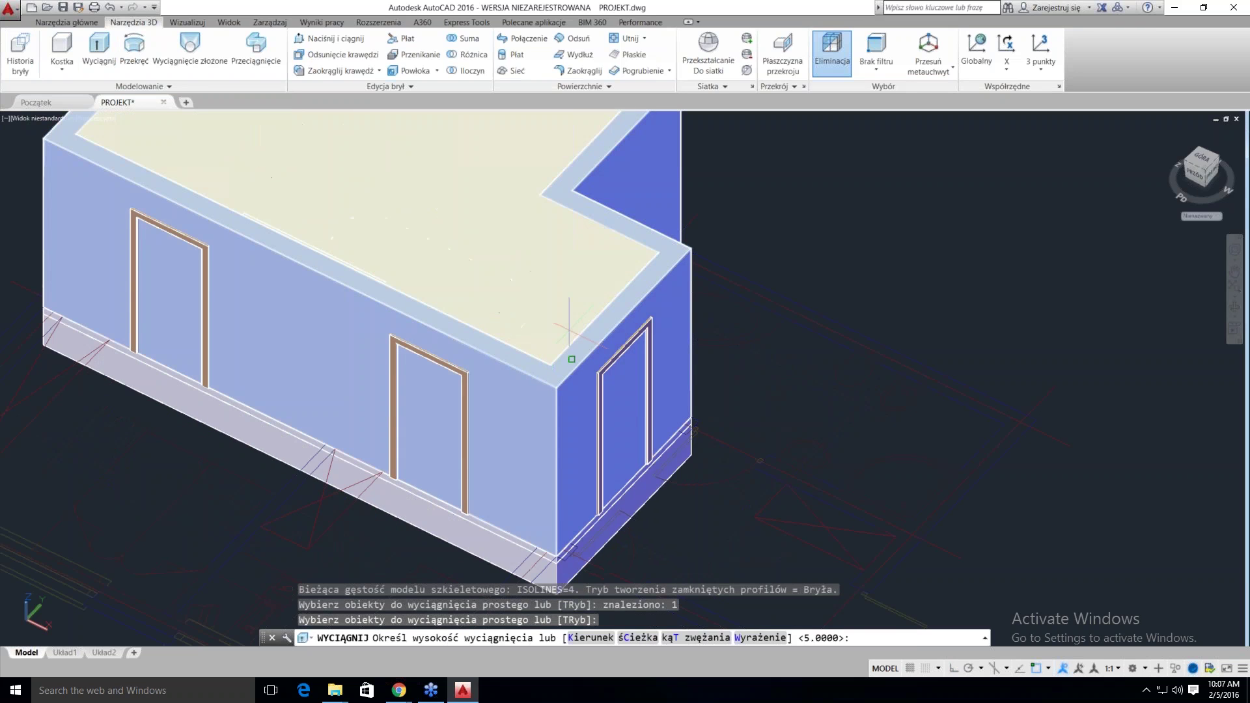
{"action": "scroll", "coordinate": [570, 242], "scroll_direction": "down", "scroll_amount": 6}
{"action": "type", "text": "100"}
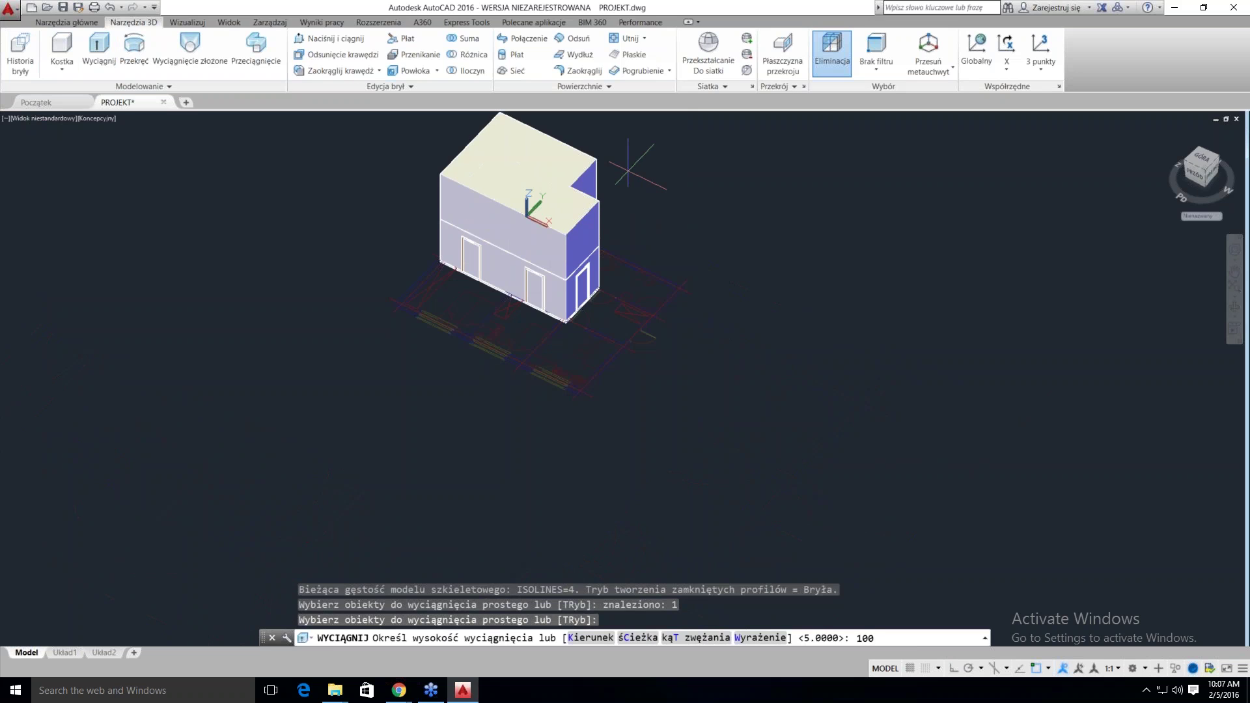
{"action": "key", "text": "Return"}
{"action": "scroll", "coordinate": [520, 208], "scroll_direction": "up", "scroll_amount": 3}
{"action": "scroll", "coordinate": [522, 228], "scroll_direction": "up", "scroll_amount": 2}
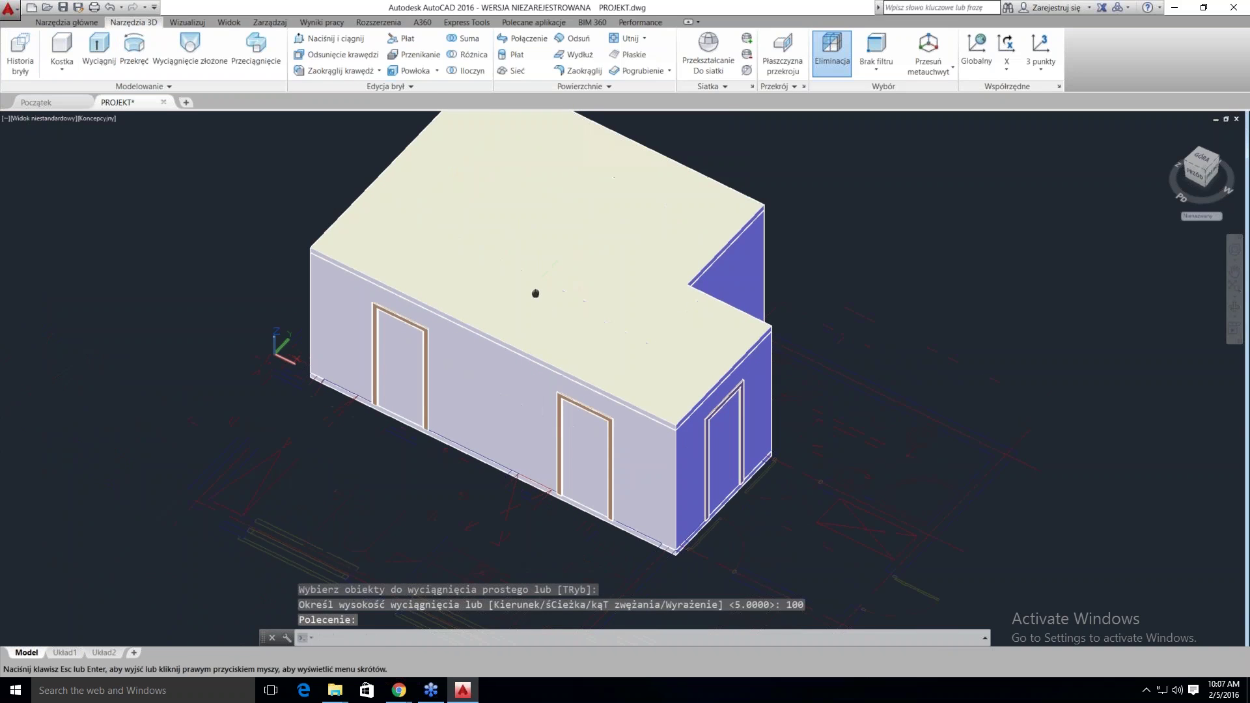
{"action": "middle_click_drag", "start_coordinate": [535, 294], "coordinate": [532, 316]}
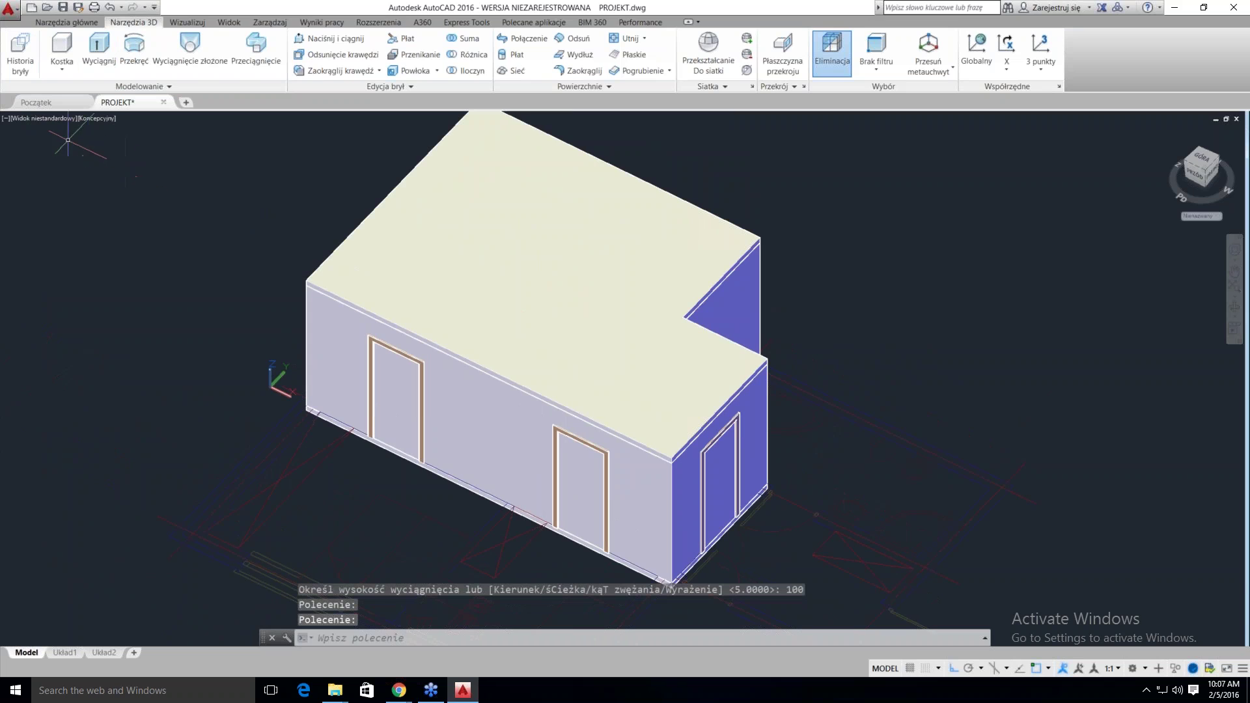
Set the viewport to Góra with the Model szkieletowy 2D visual style
{"action": "left_click", "coordinate": [43, 118]}
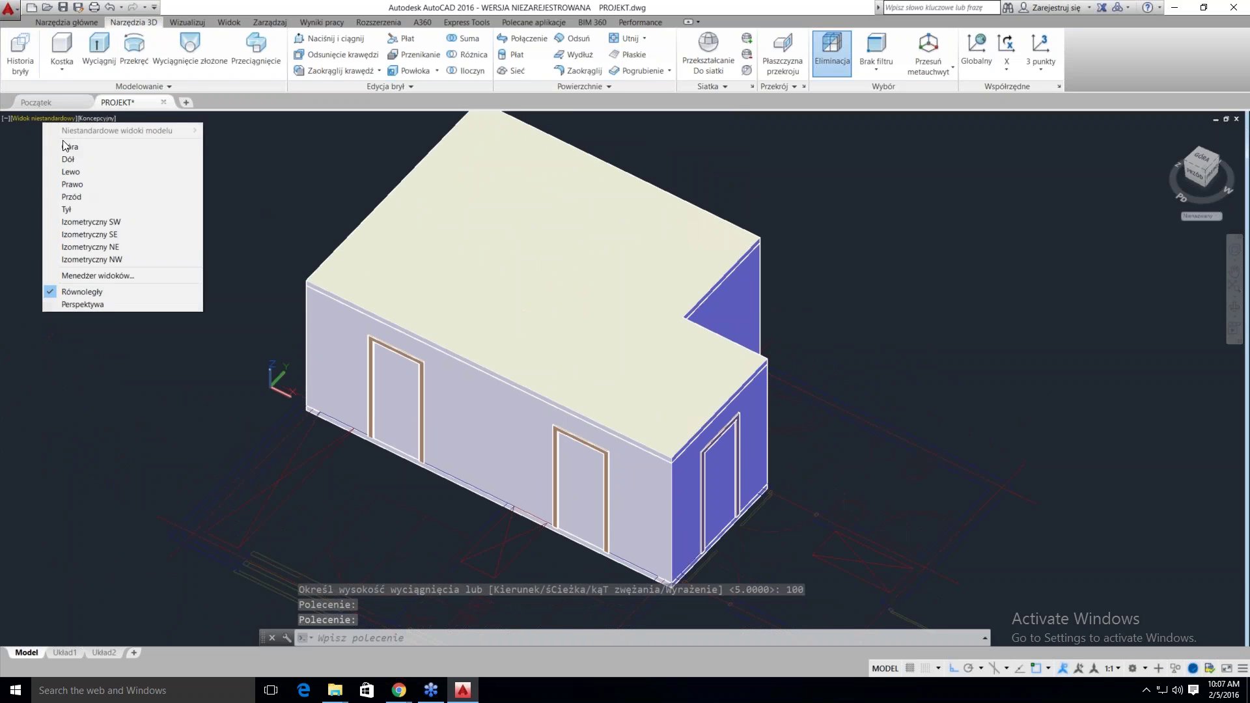
{"action": "left_click", "coordinate": [70, 147]}
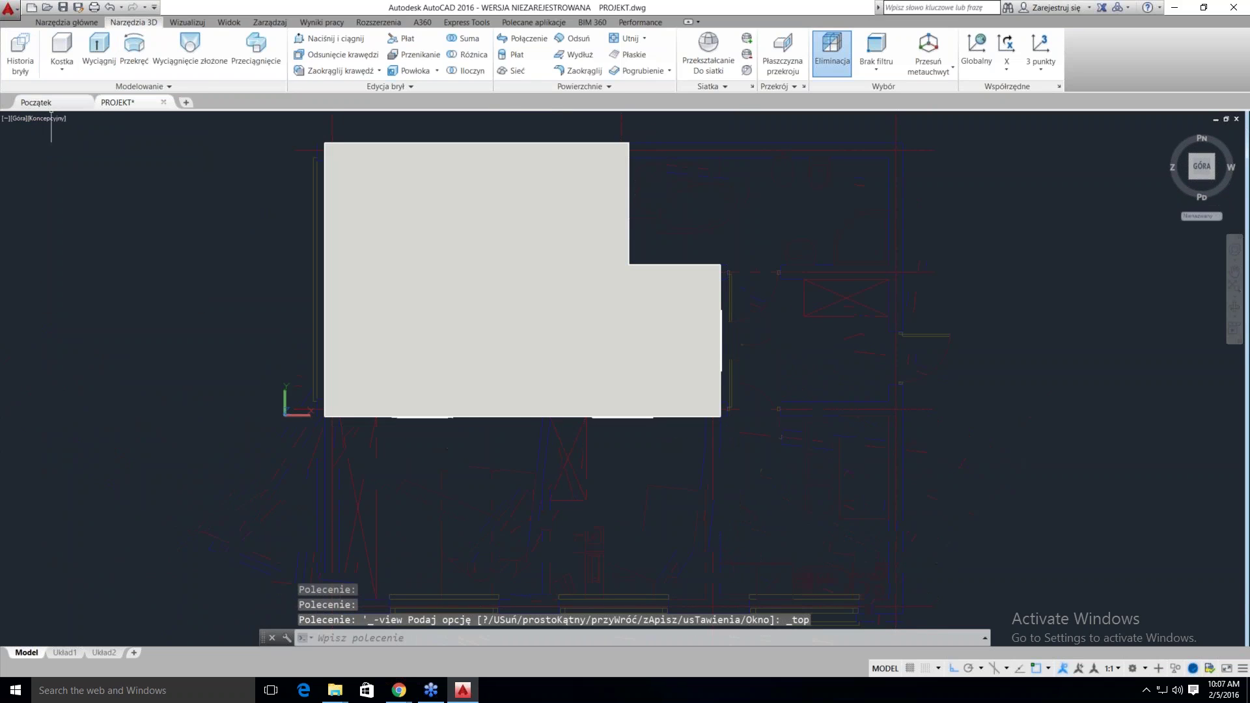
{"action": "left_click", "coordinate": [51, 119]}
{"action": "left_click", "coordinate": [79, 149]}
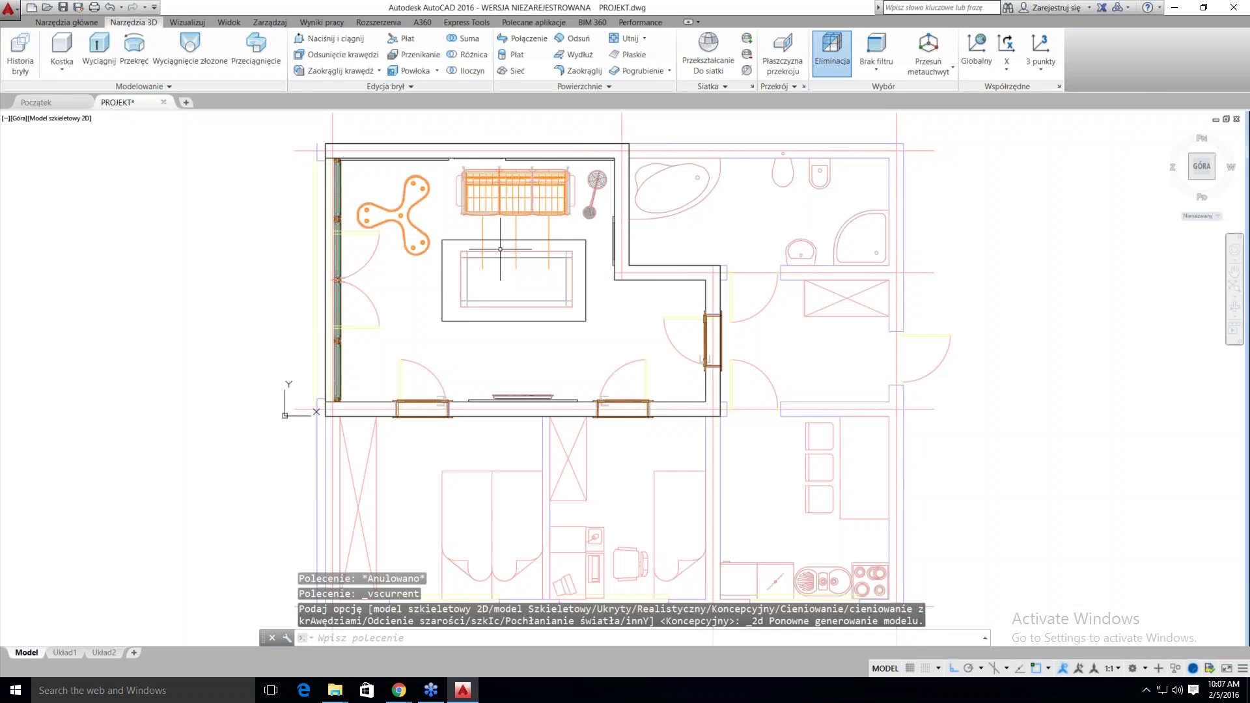
Pan and zoom in on the top-left corner with the sofa and three-lobed seat
{"action": "middle_click_drag", "start_coordinate": [533, 250], "coordinate": [529, 295]}
{"action": "scroll", "coordinate": [529, 295], "scroll_direction": "up", "scroll_amount": 3}
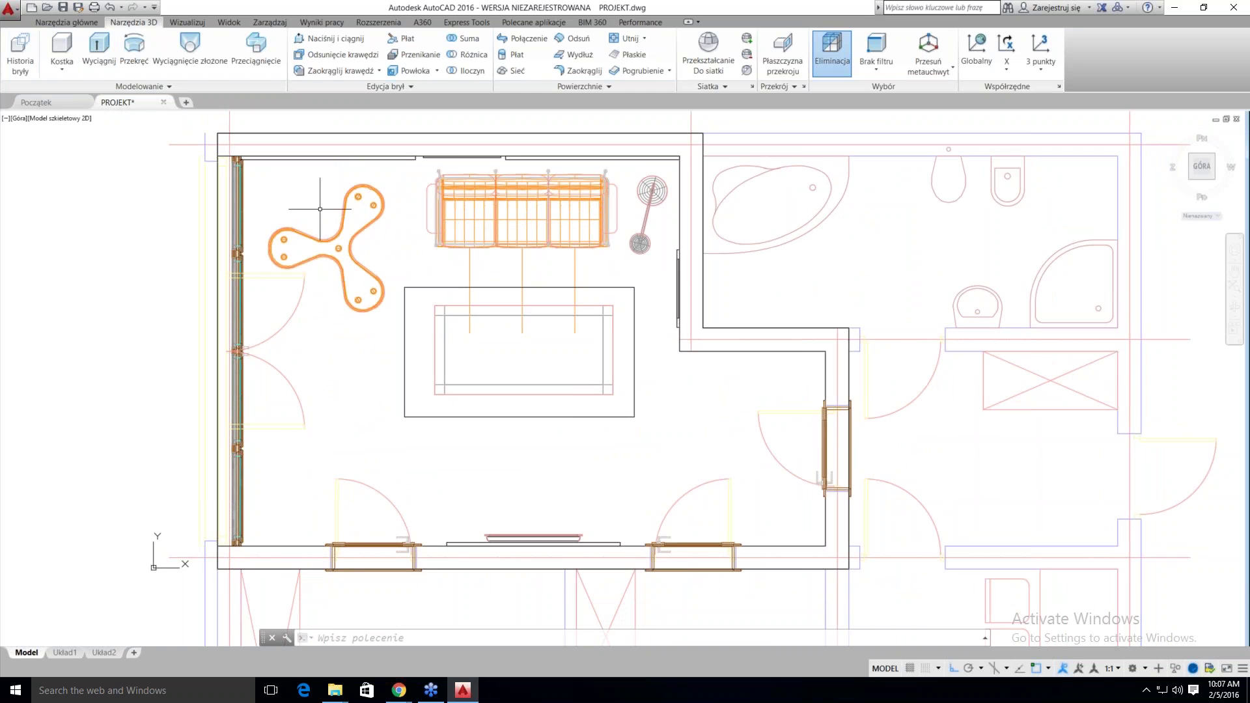
{"action": "scroll", "coordinate": [242, 197], "scroll_direction": "down", "scroll_amount": 3}
{"action": "scroll", "coordinate": [291, 204], "scroll_direction": "up", "scroll_amount": 3}
{"action": "middle_click_drag", "start_coordinate": [297, 203], "coordinate": [319, 205]}
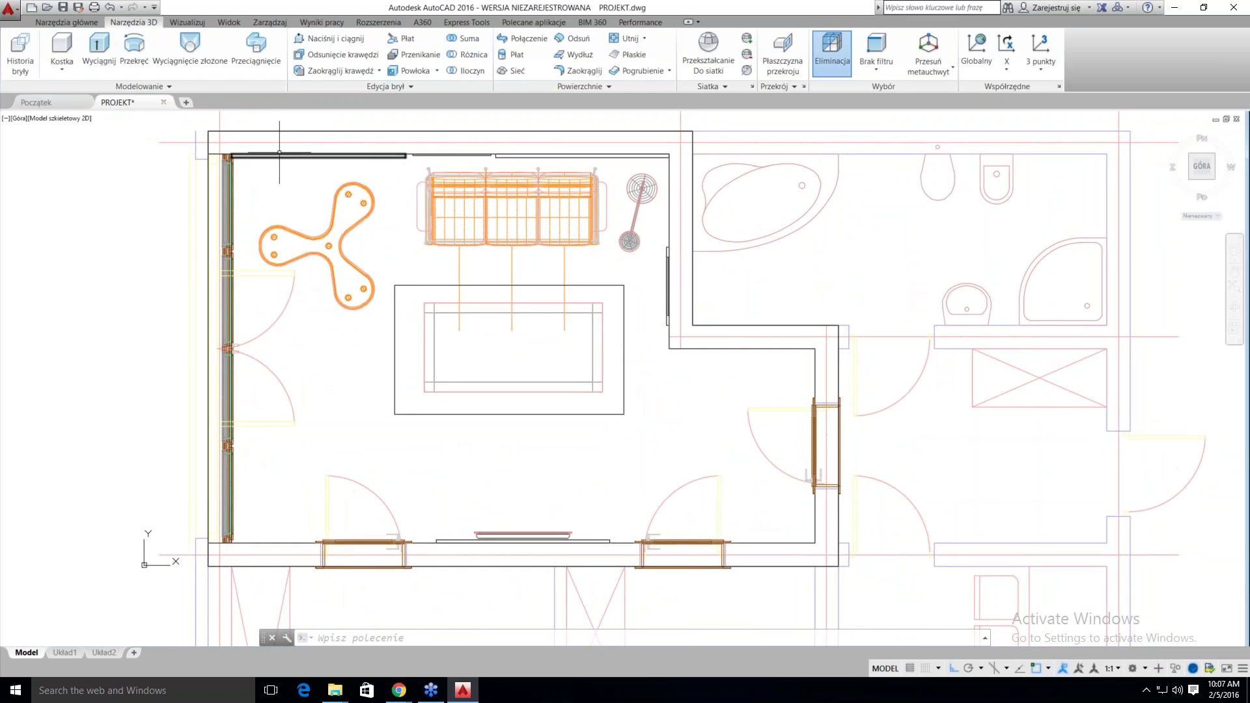
{"action": "scroll", "coordinate": [191, 143], "scroll_direction": "up", "scroll_amount": 2}
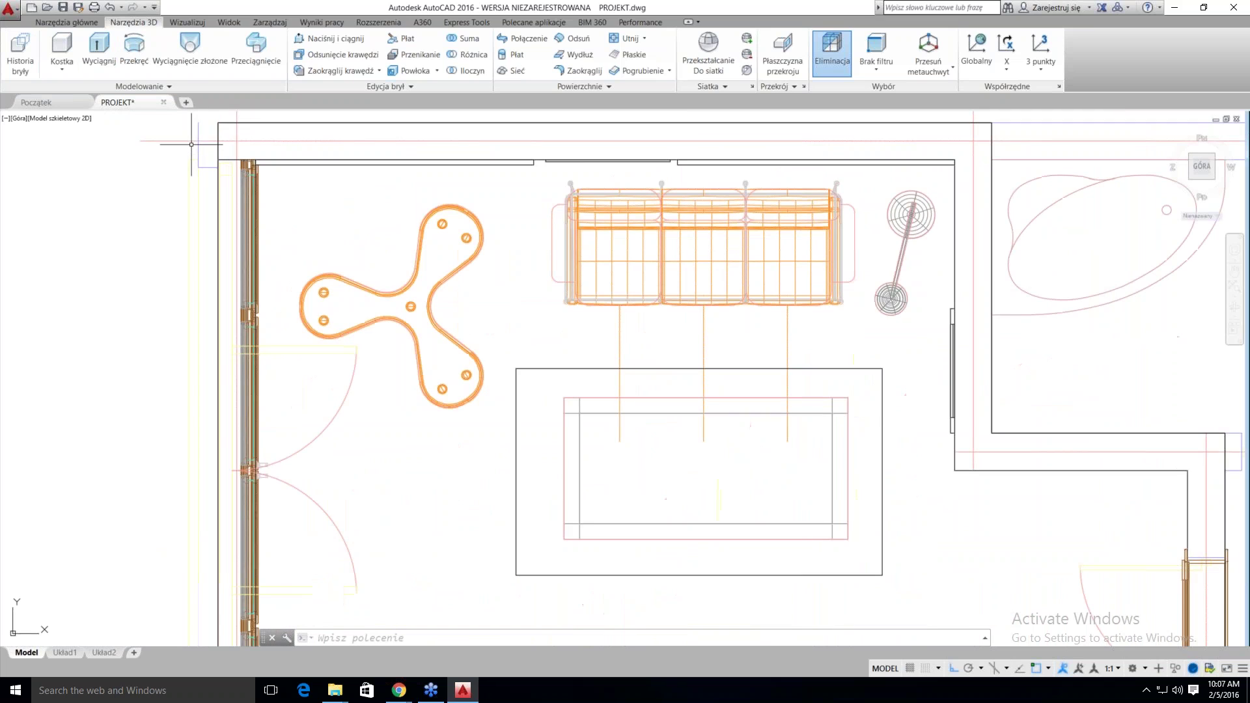
Begin a rectangle at the wall corner, then abandon it and recentre the plan
{"action": "left_click", "coordinate": [65, 22]}
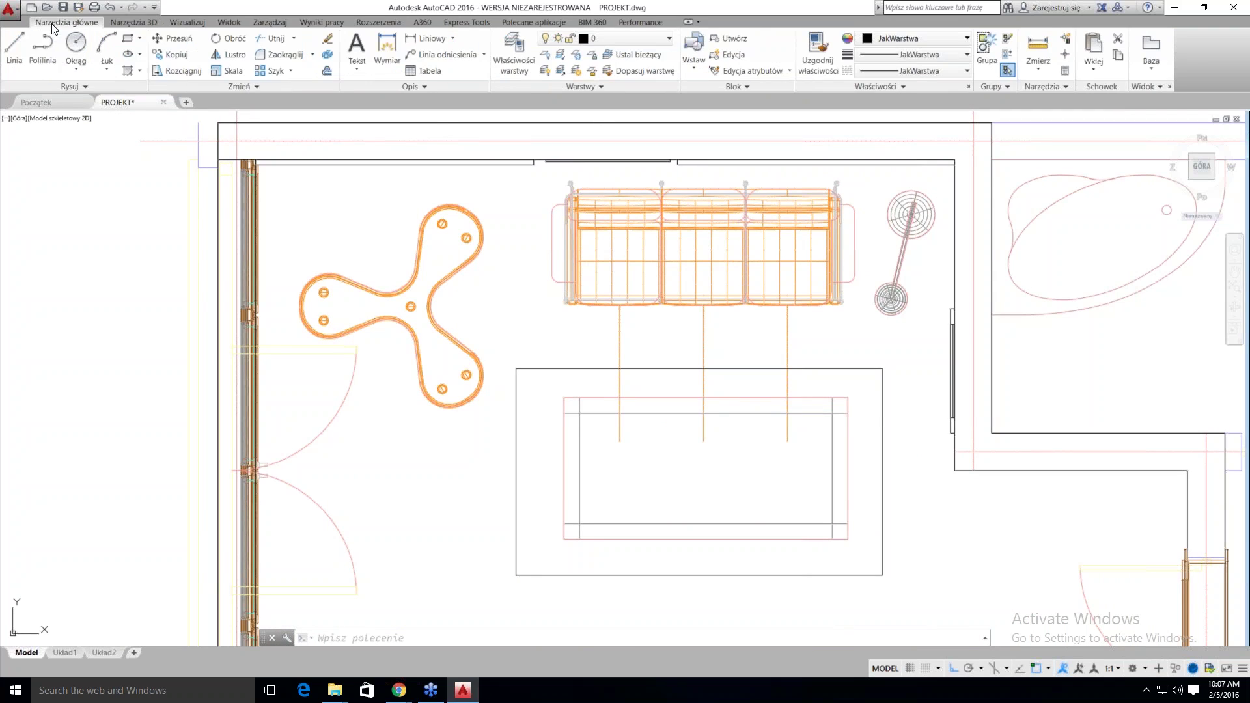
{"action": "left_click", "coordinate": [128, 38]}
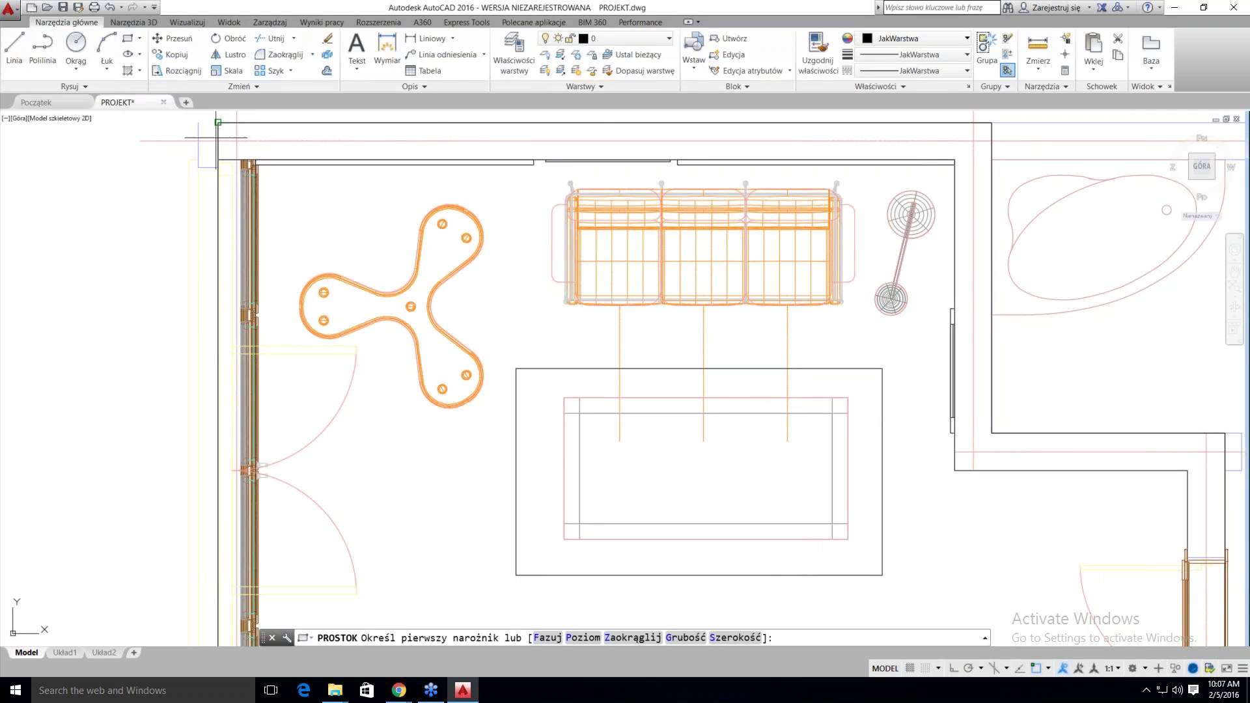
{"action": "scroll", "coordinate": [242, 149], "scroll_direction": "up", "scroll_amount": 4}
{"action": "scroll", "coordinate": [242, 149], "scroll_direction": "up", "scroll_amount": 6}
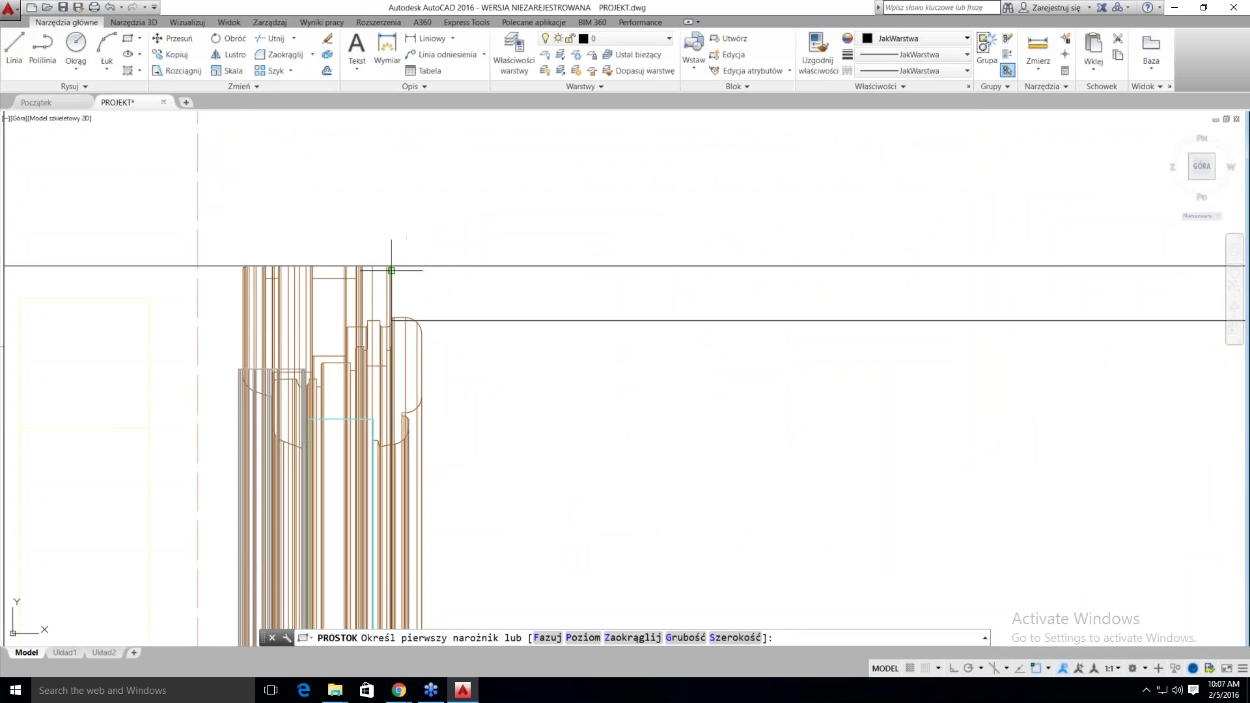
{"action": "left_click", "coordinate": [392, 265]}
{"action": "scroll", "coordinate": [392, 266], "scroll_direction": "down", "scroll_amount": 5}
{"action": "scroll", "coordinate": [391, 265], "scroll_direction": "down", "scroll_amount": 3}
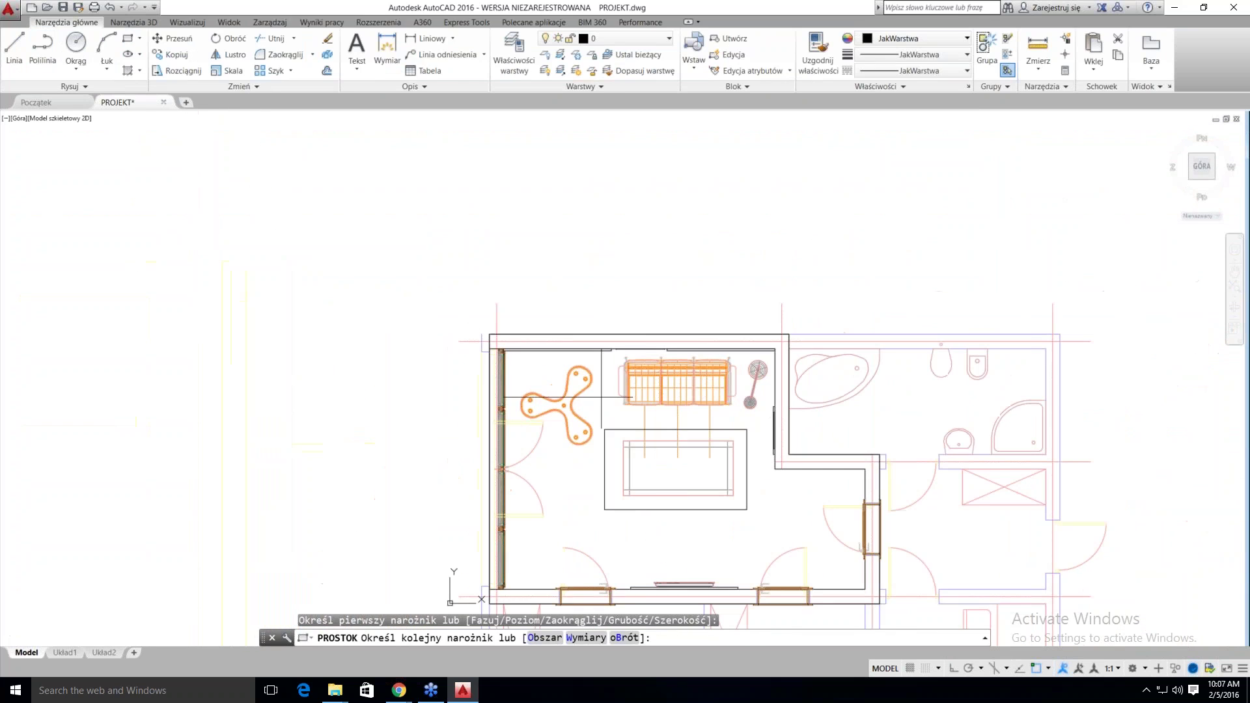
{"action": "scroll", "coordinate": [759, 466], "scroll_direction": "up", "scroll_amount": 3}
{"action": "scroll", "coordinate": [713, 464], "scroll_direction": "down", "scroll_amount": 3}
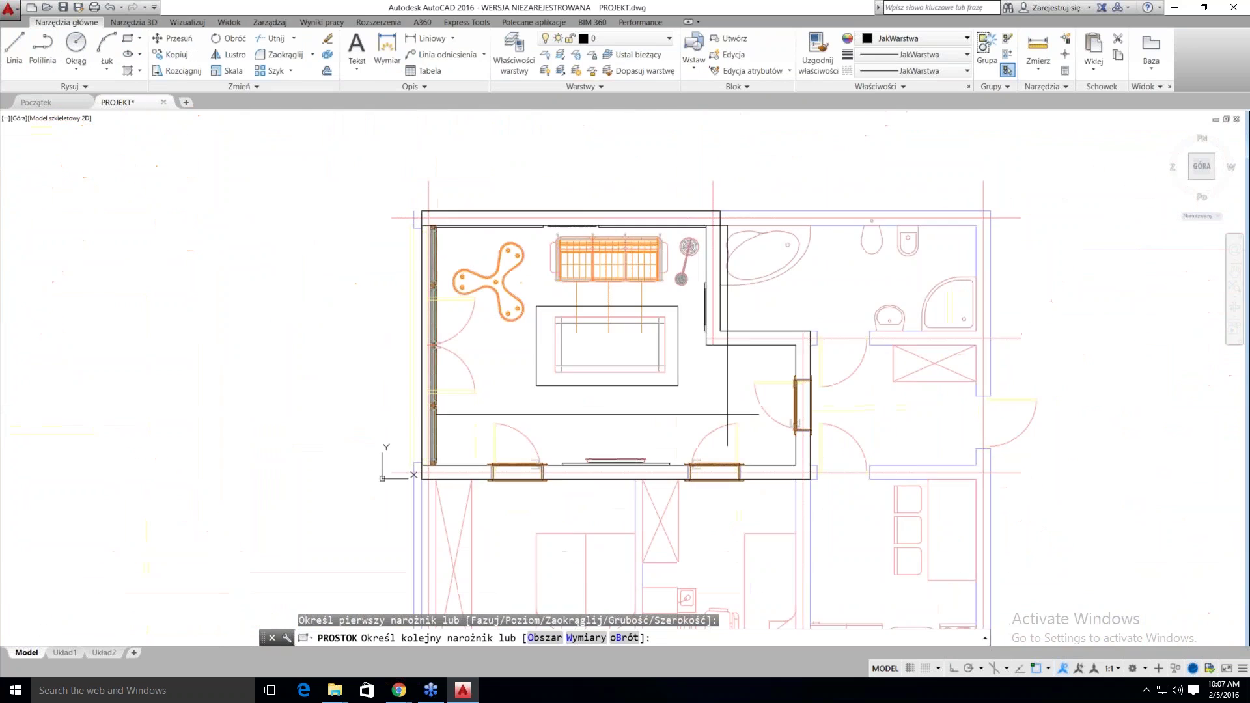
{"action": "scroll", "coordinate": [713, 464], "scroll_direction": "up", "scroll_amount": 2}
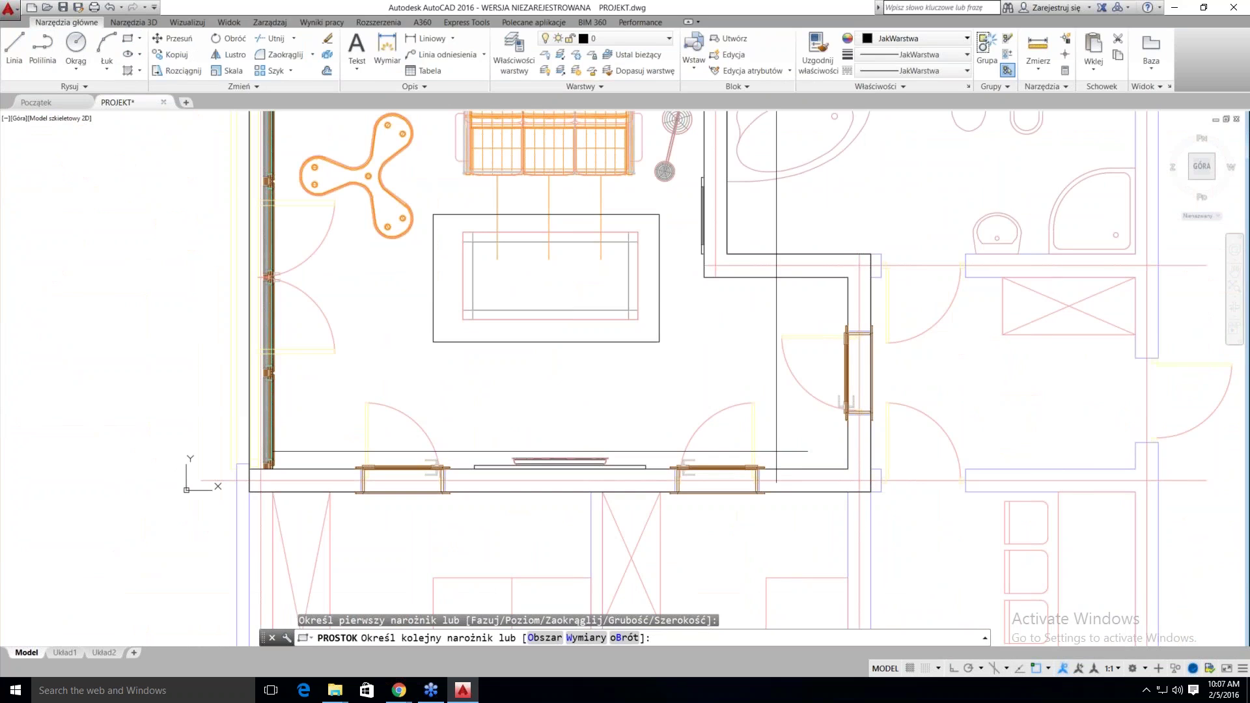
{"action": "key", "text": "Escape"}
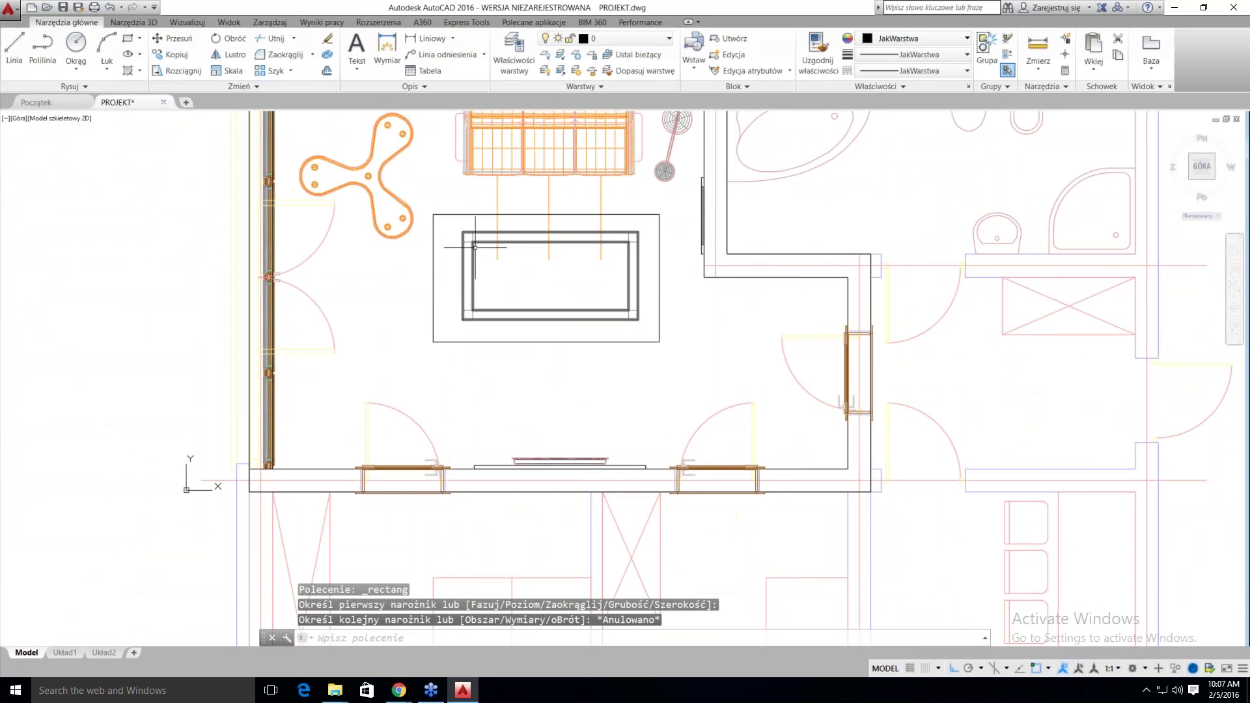
{"action": "middle_click_drag", "start_coordinate": [474, 244], "coordinate": [480, 287]}
Draw the rug rectangle from above-left to below-right of the coffee table
{"action": "left_click", "coordinate": [128, 38]}
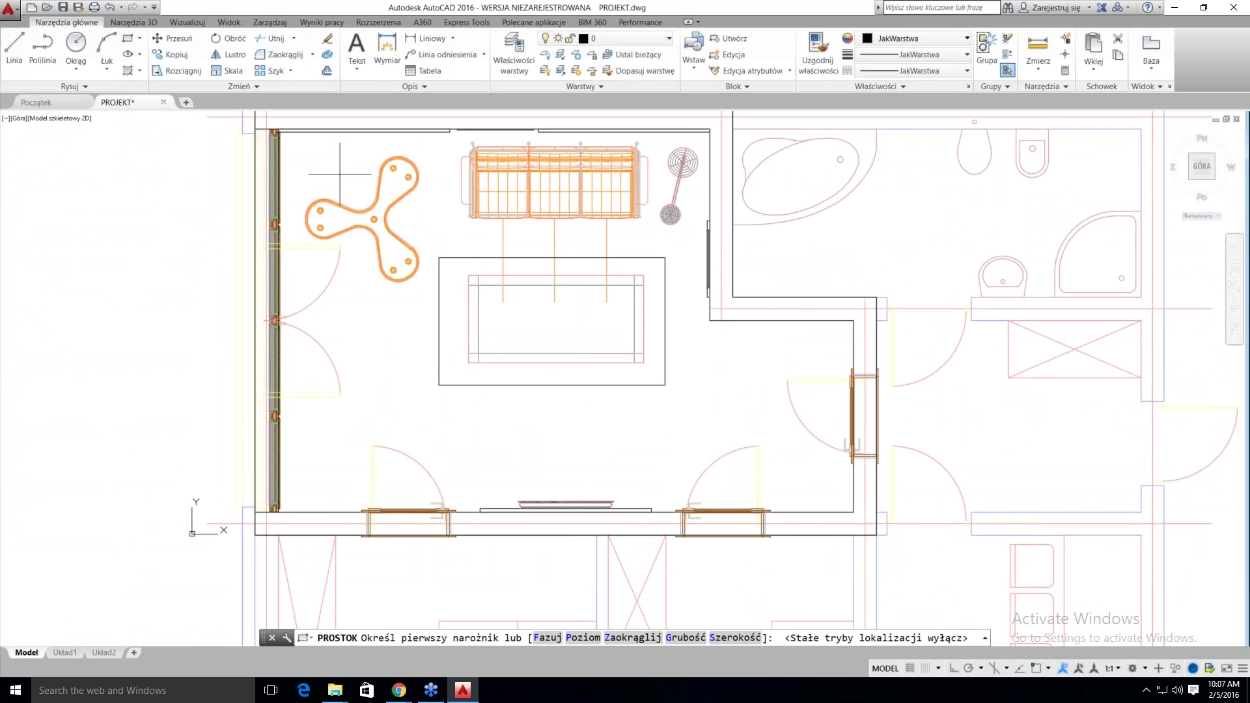
{"action": "left_click", "coordinate": [339, 174]}
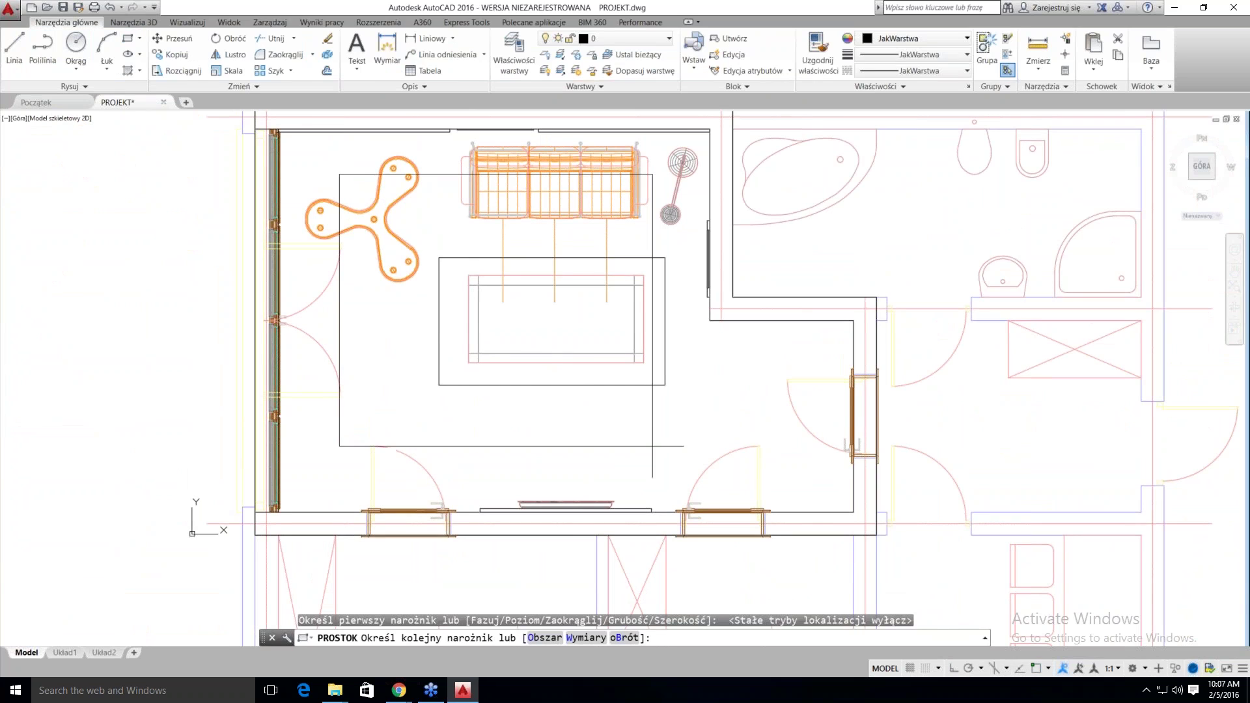
{"action": "left_click", "coordinate": [651, 436]}
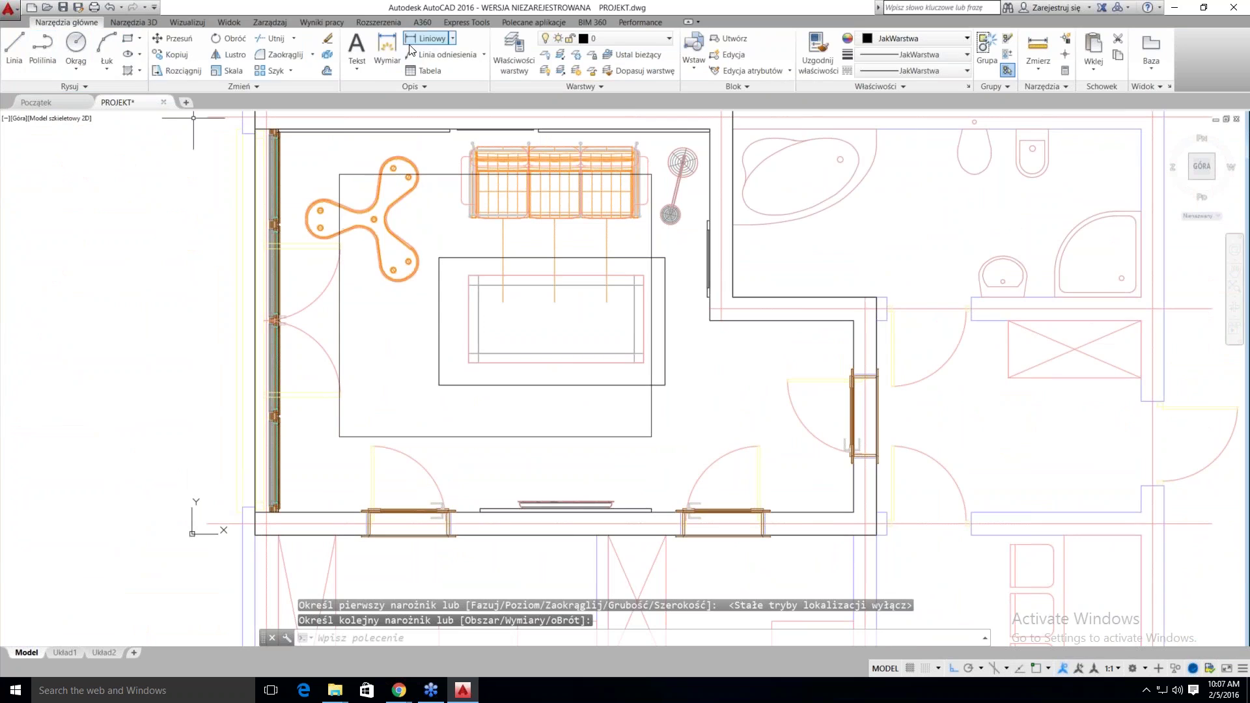
Offset the rug rectangle 300 units inward
{"action": "left_click", "coordinate": [327, 71]}
{"action": "type", "text": "300"}
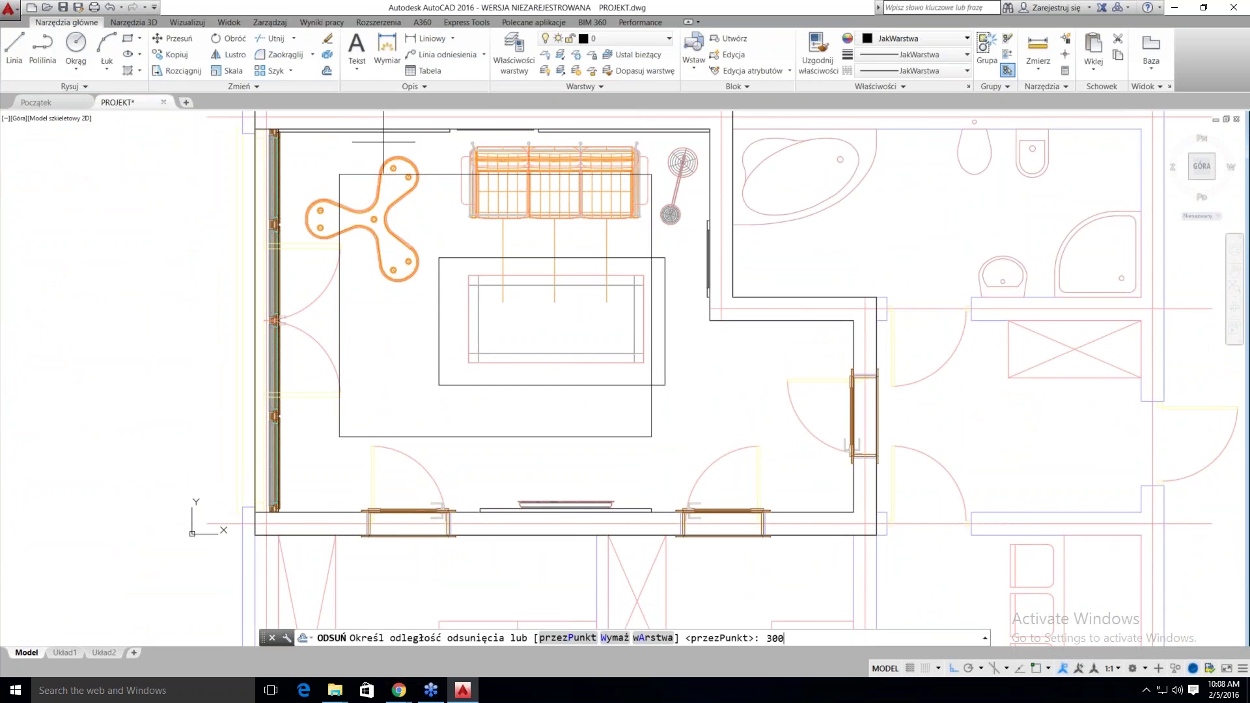
{"action": "key", "text": "Return"}
{"action": "left_click", "coordinate": [390, 163]}
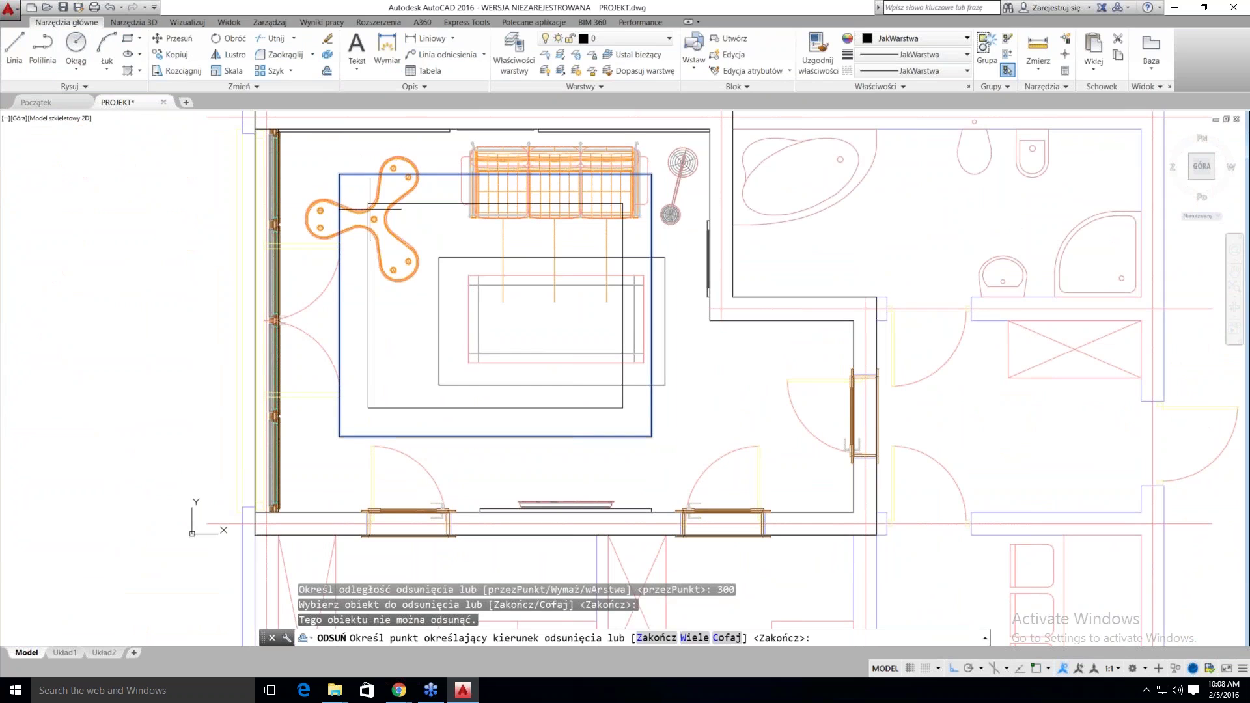
{"action": "key", "text": "Escape"}
{"action": "key", "text": "Escape"}
{"action": "key", "text": "Escape"}
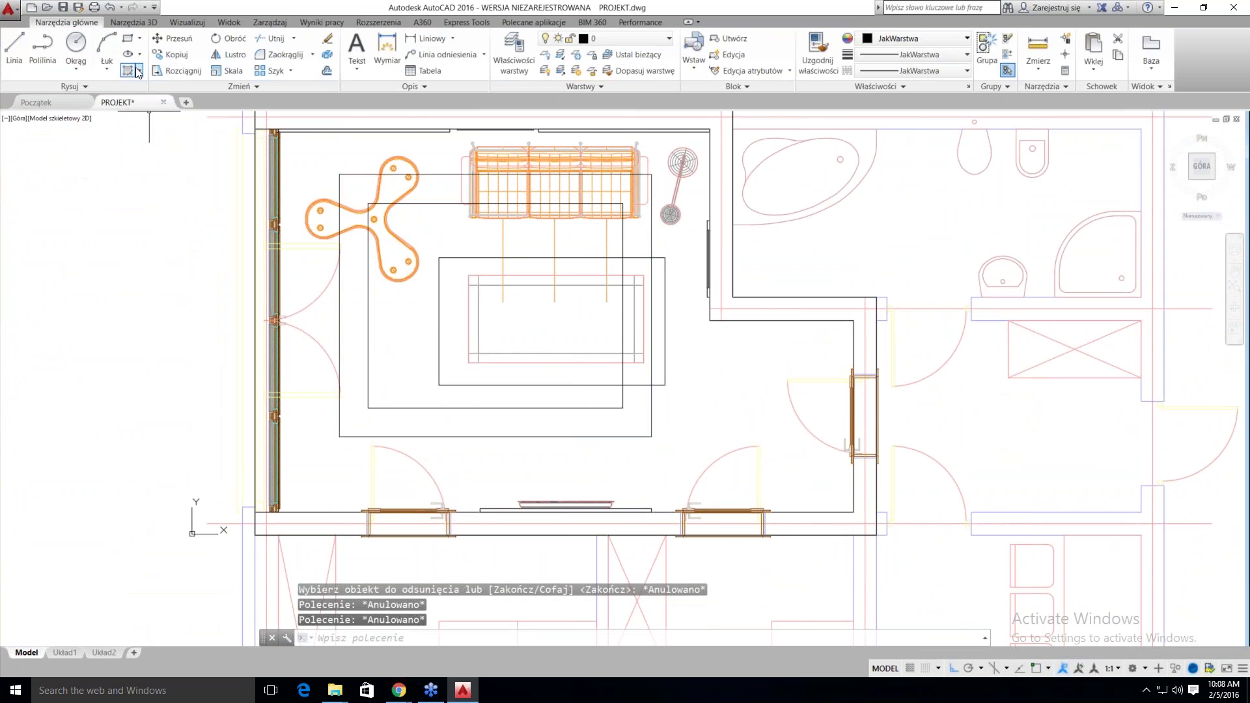
Convert the inner and outer rug rectangles into regions
{"action": "left_click", "coordinate": [70, 86]}
{"action": "left_click", "coordinate": [34, 117]}
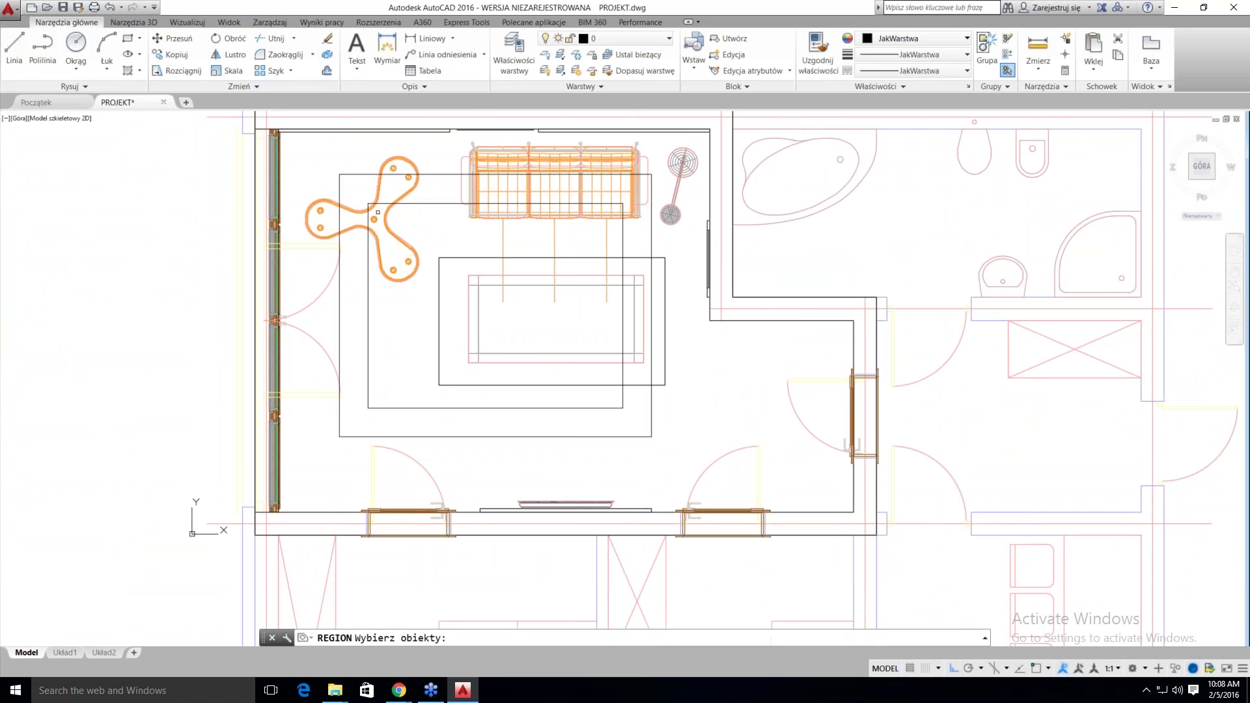
{"action": "left_click", "coordinate": [366, 246]}
{"action": "left_click", "coordinate": [339, 259]}
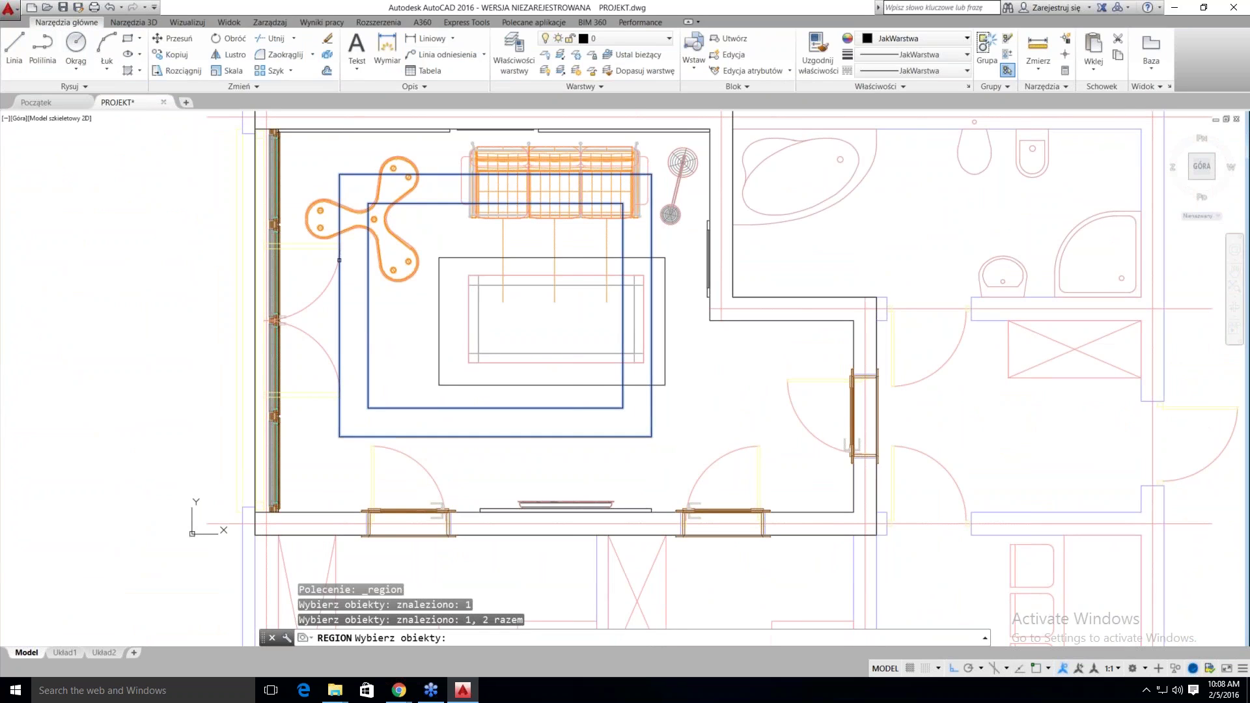
{"action": "key", "text": "Return"}
Subtract the inner rug region from the outer one to form a rug frame, then start Extrude
{"action": "left_click", "coordinate": [141, 23]}
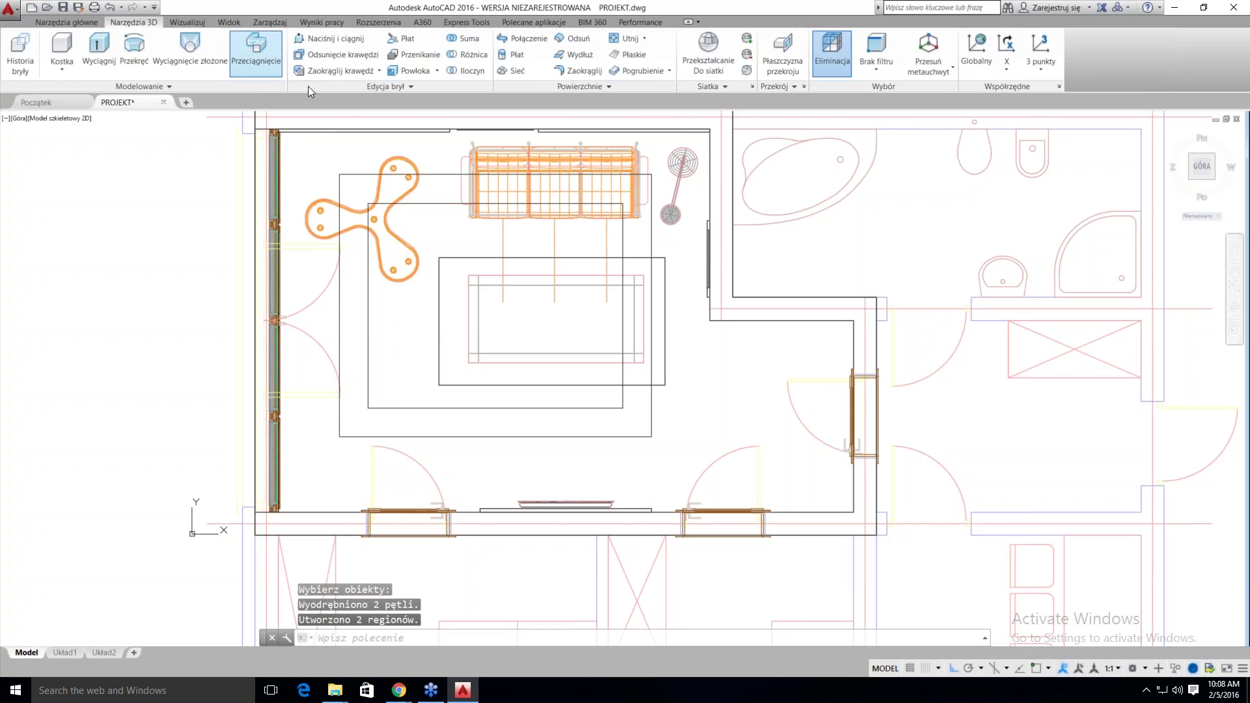
{"action": "left_click", "coordinate": [466, 54]}
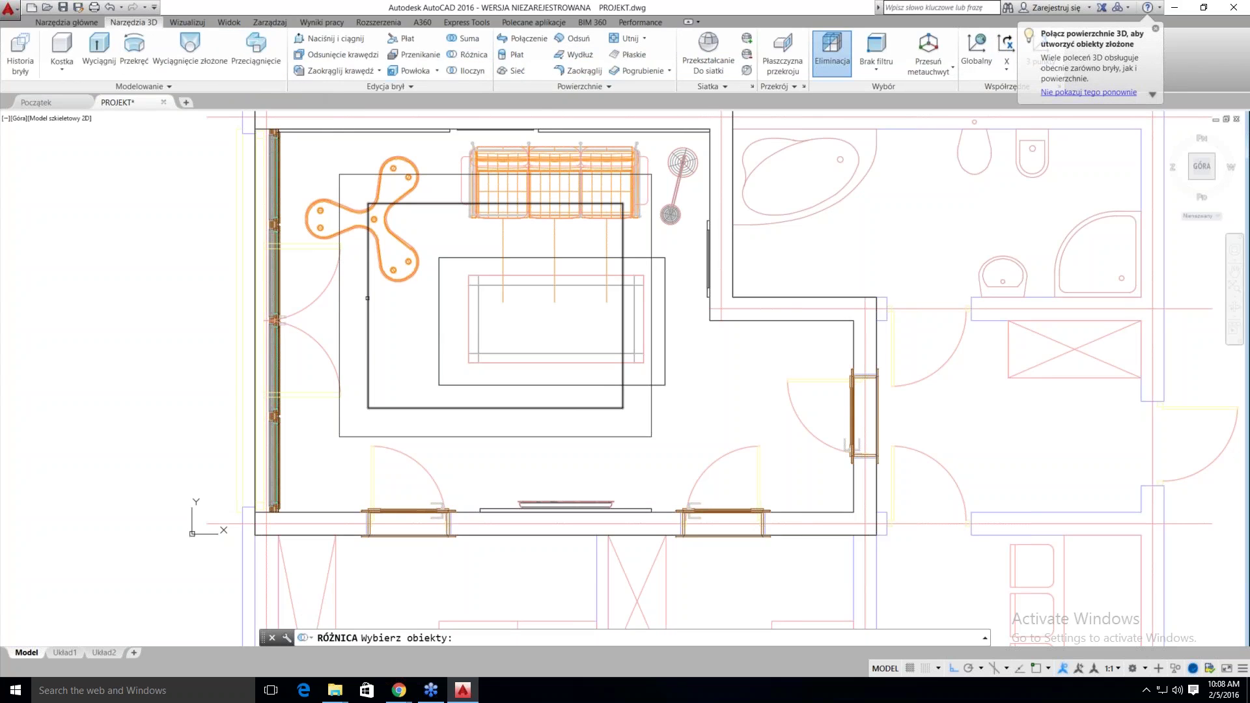
{"action": "left_click", "coordinate": [367, 298]}
{"action": "key", "text": "Return"}
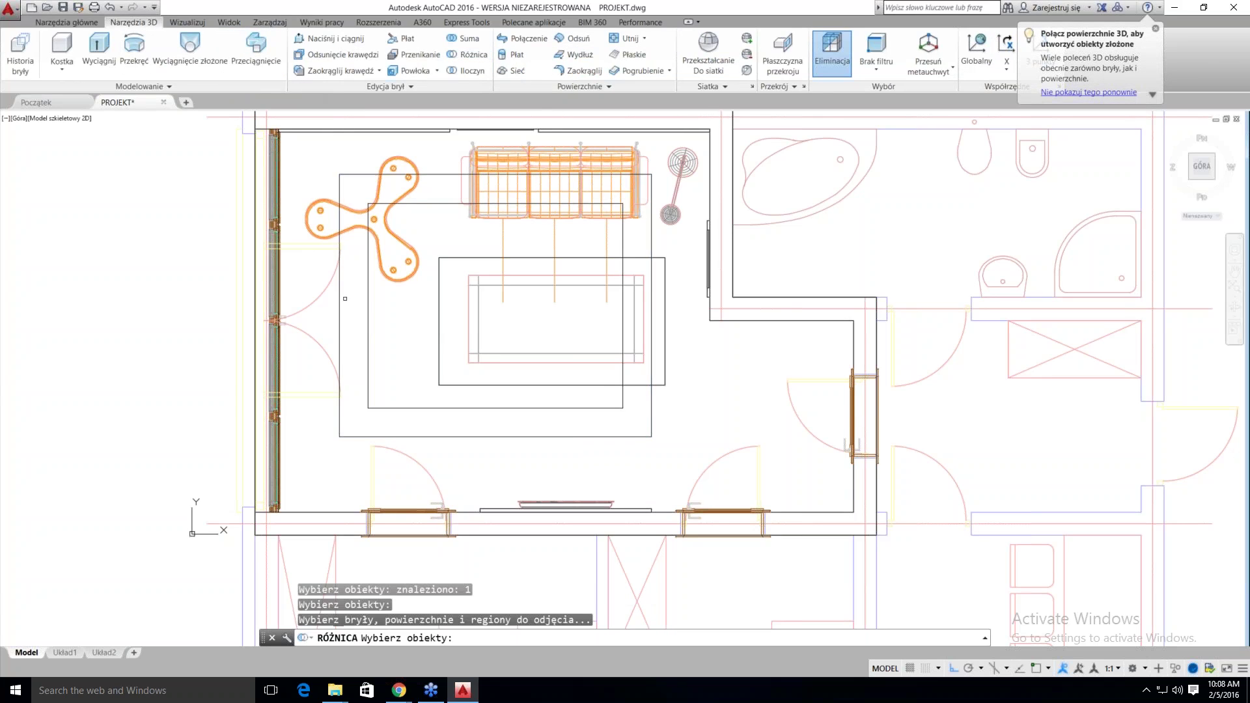
{"action": "left_click", "coordinate": [370, 298]}
{"action": "left_click", "coordinate": [358, 298]}
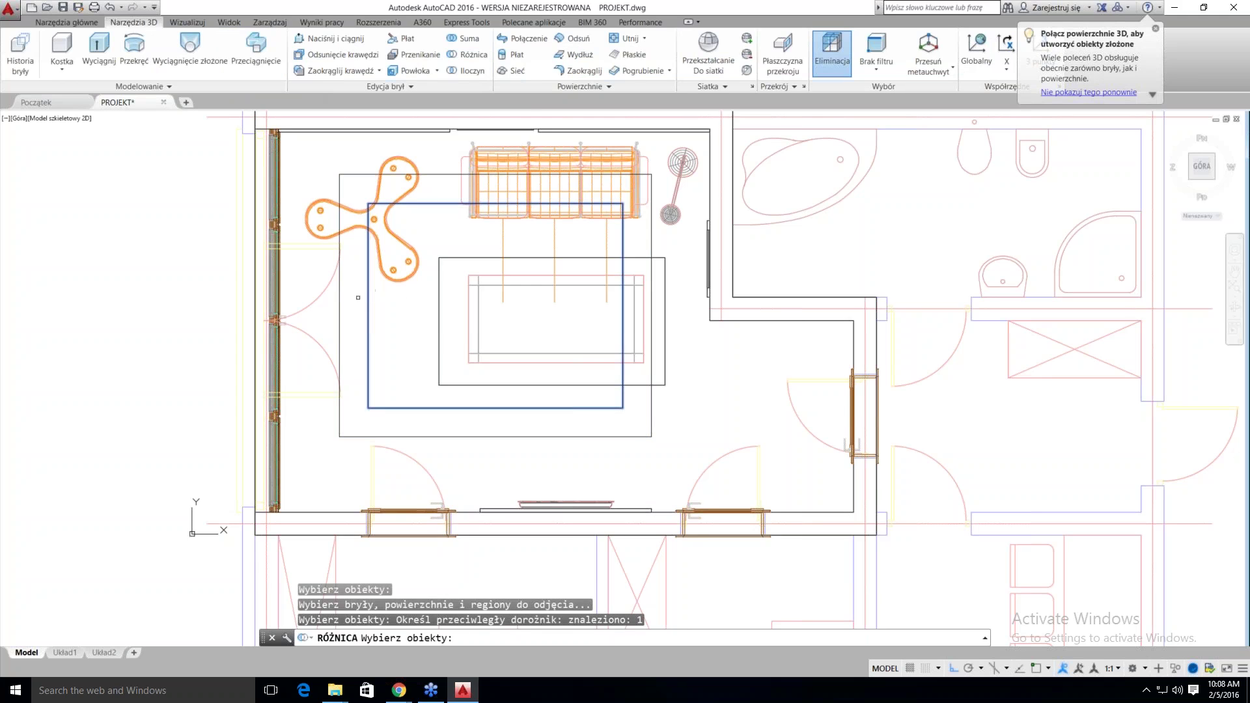
{"action": "key", "text": "Return"}
{"action": "left_click", "coordinate": [368, 286]}
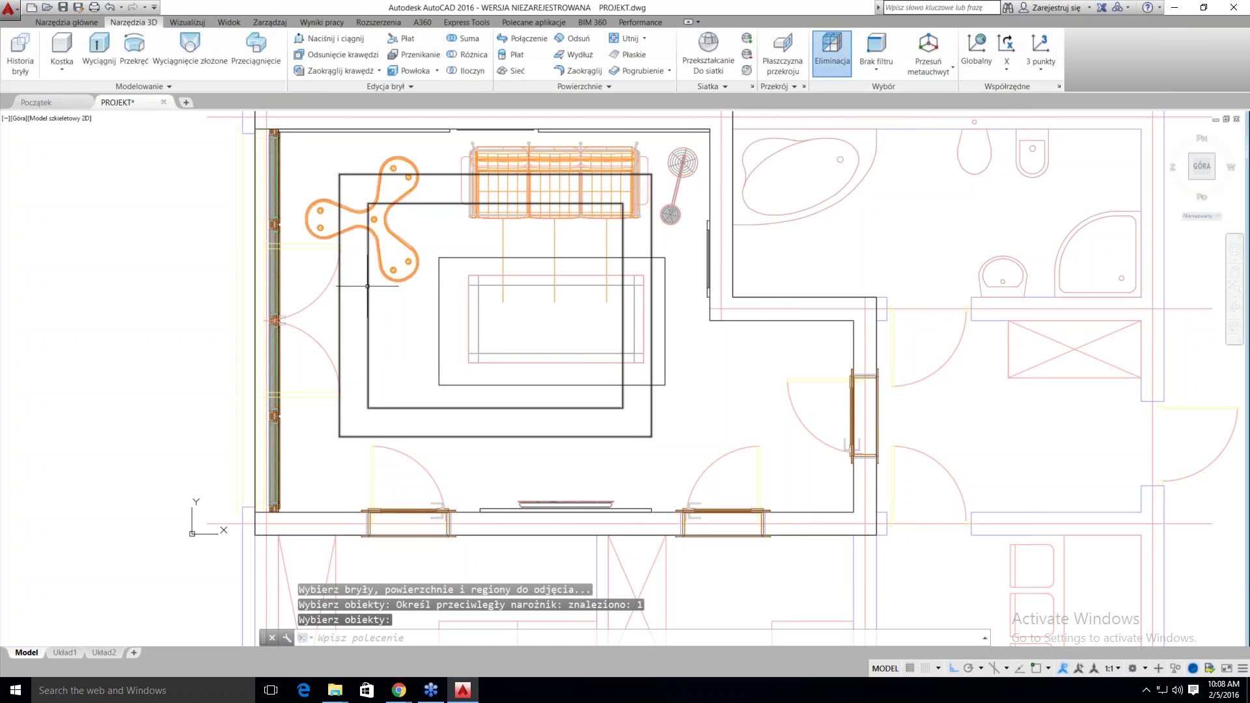
{"action": "middle_click_drag", "start_coordinate": [386, 276], "coordinate": [386, 284]}
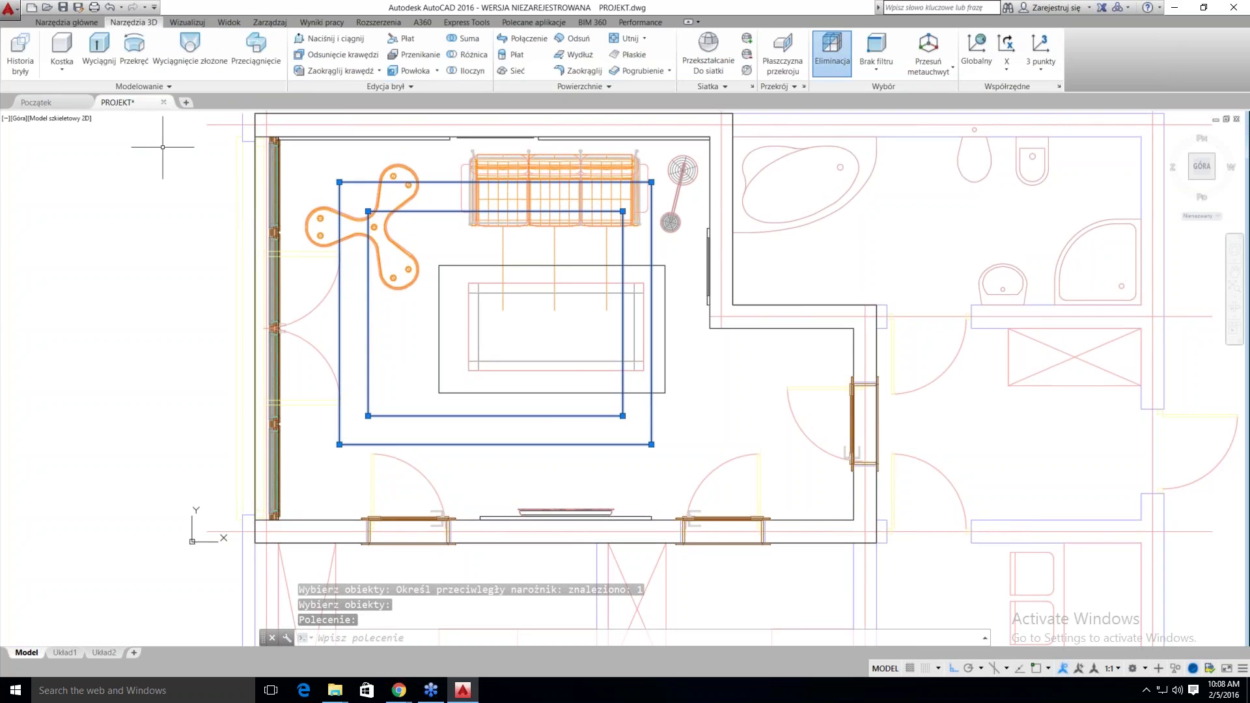
{"action": "left_click", "coordinate": [96, 47]}
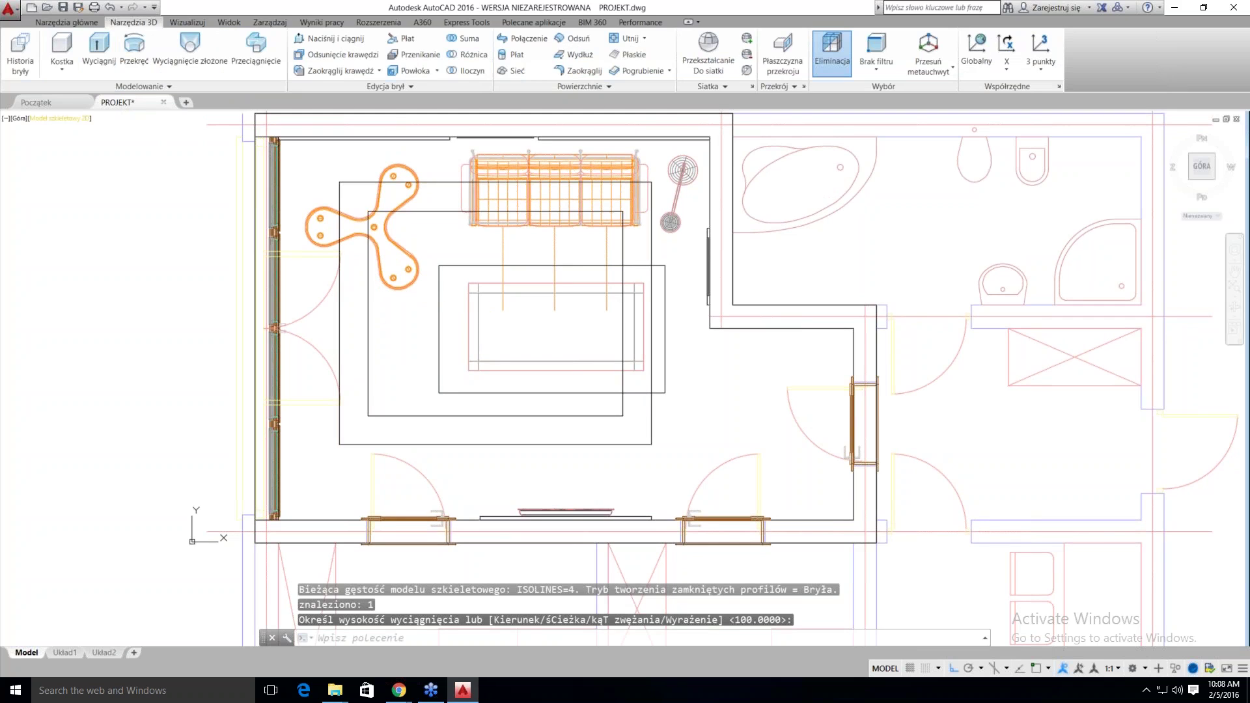
Accept the default extrusion height and select the thin frame solid in Front view
{"action": "key", "text": "Escape"}
{"action": "left_click", "coordinate": [18, 118]}
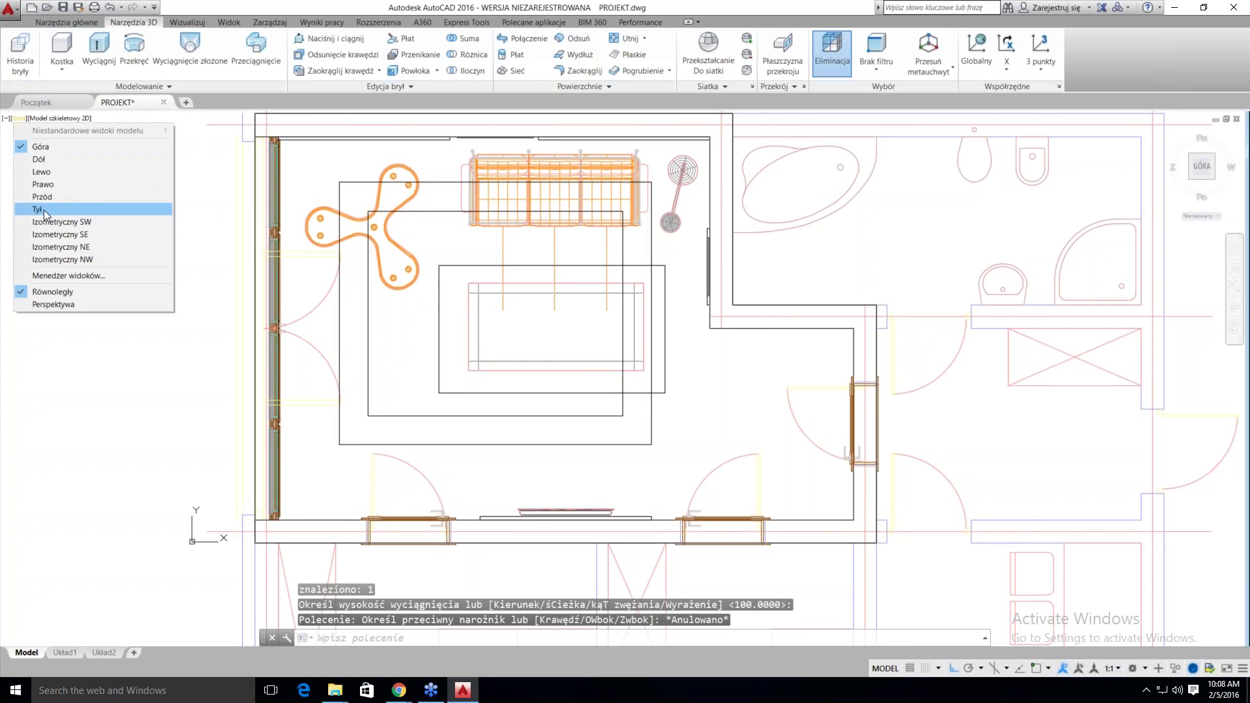
{"action": "left_click", "coordinate": [39, 196]}
{"action": "middle_click_drag", "start_coordinate": [608, 541], "coordinate": [753, 515]}
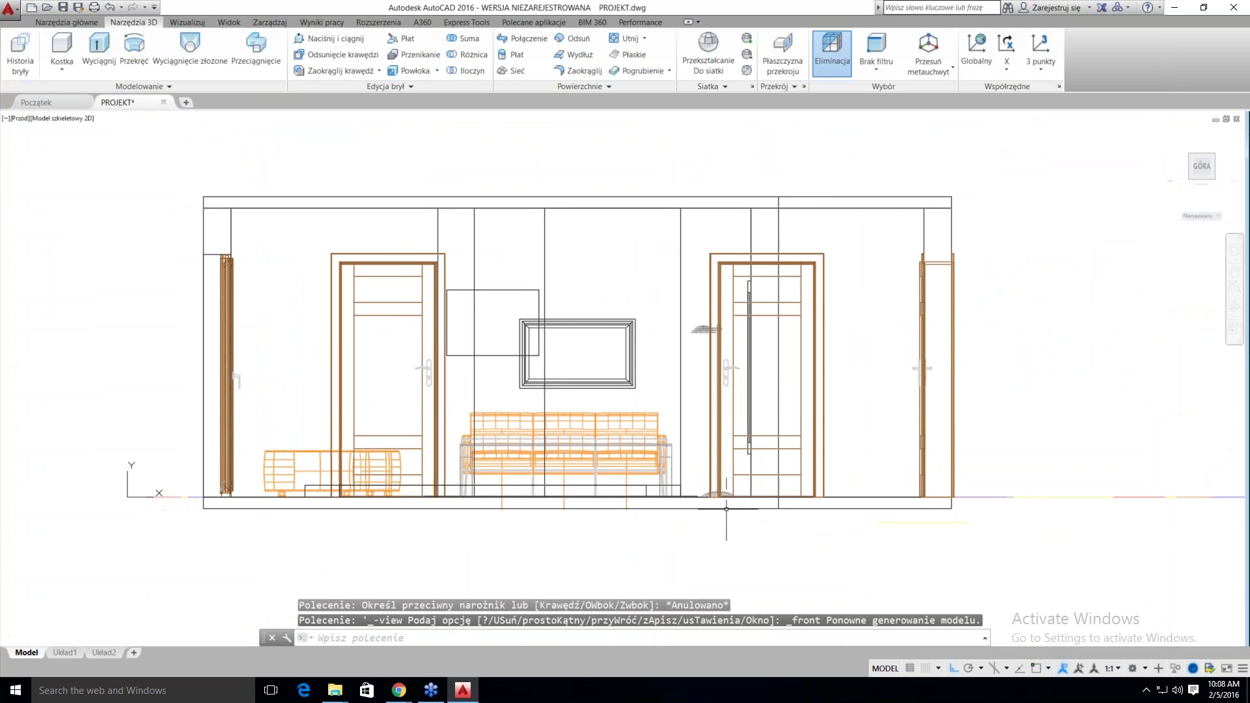
{"action": "left_click", "coordinate": [450, 485]}
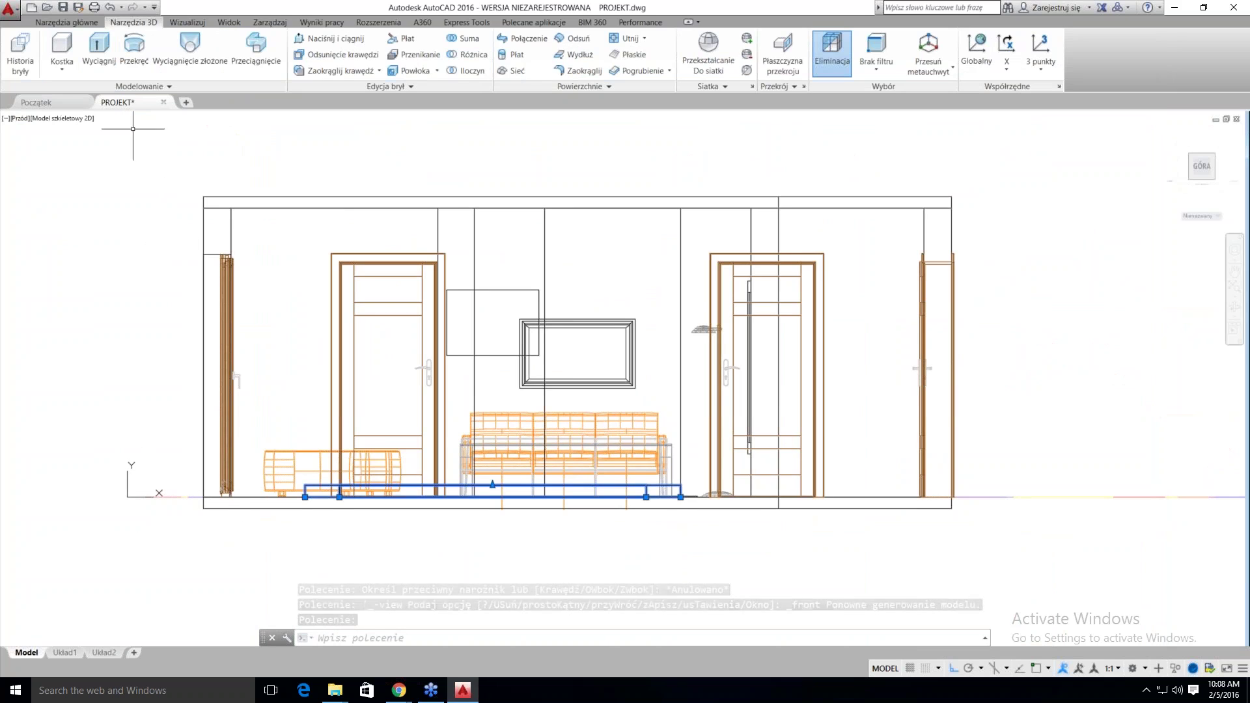
Move the frame solid up 2300 units and orbit into a 3D view
{"action": "left_click", "coordinate": [87, 23]}
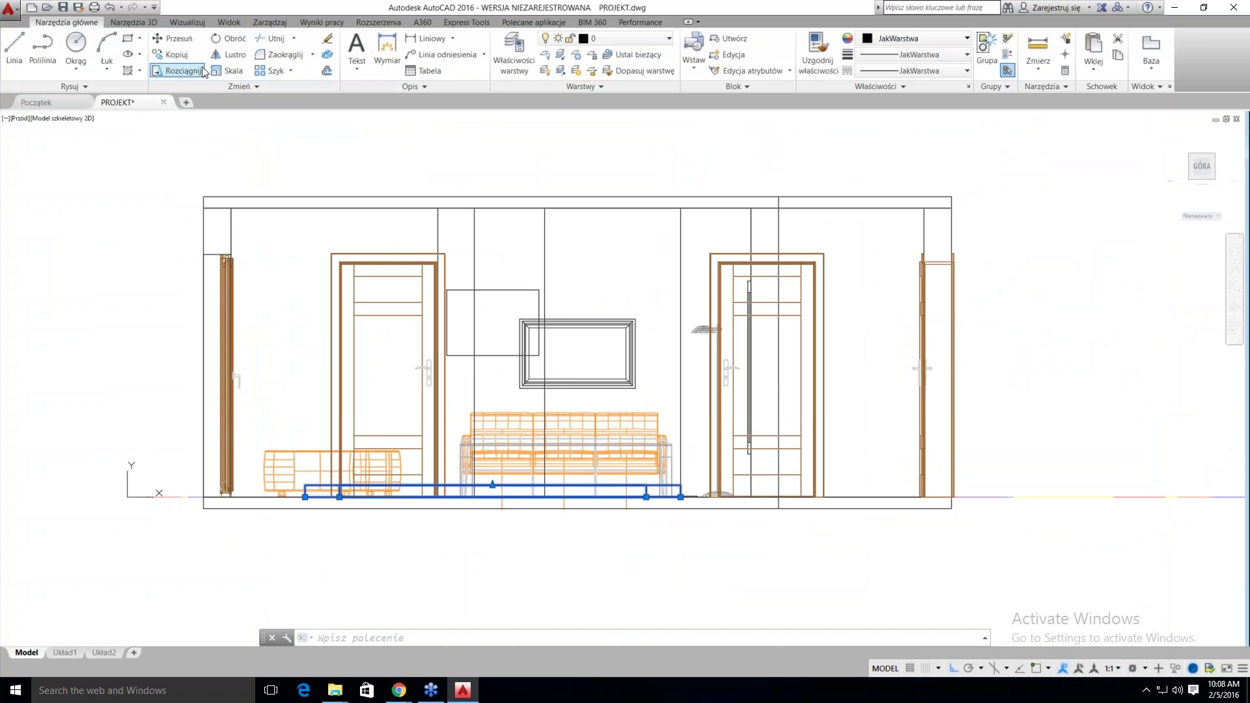
{"action": "left_click", "coordinate": [174, 38]}
{"action": "left_click", "coordinate": [149, 258]}
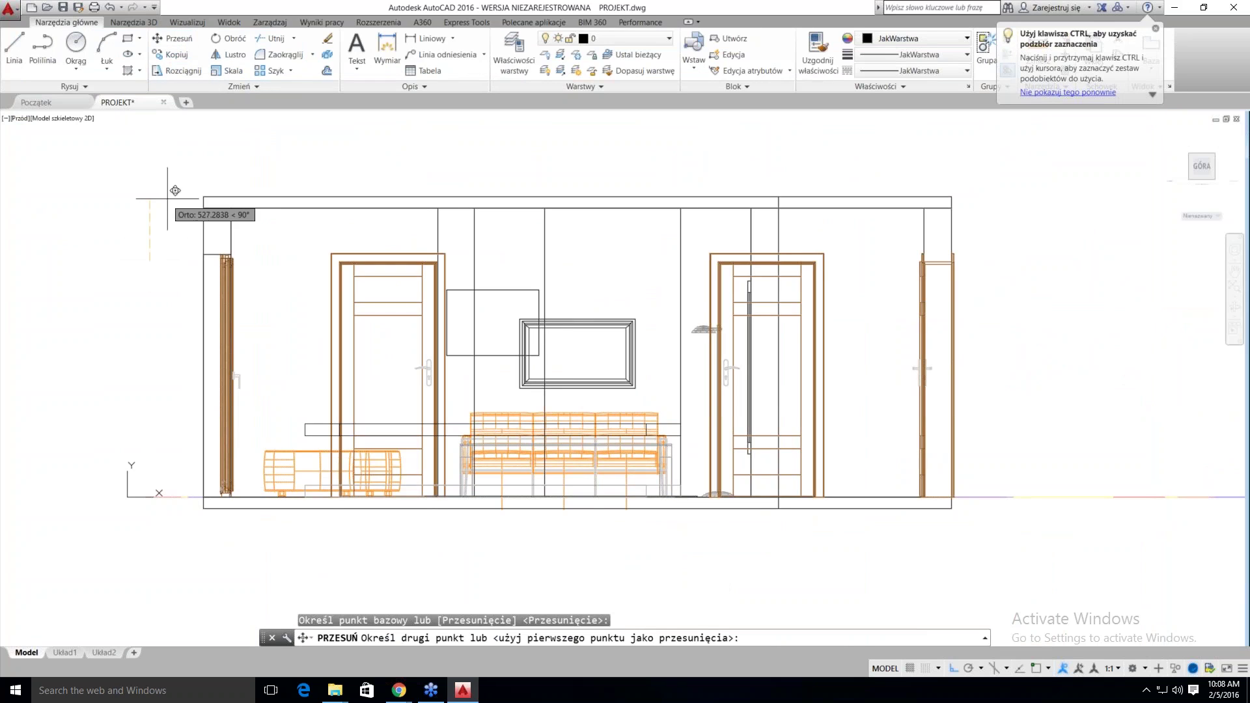
{"action": "type", "text": "2"}
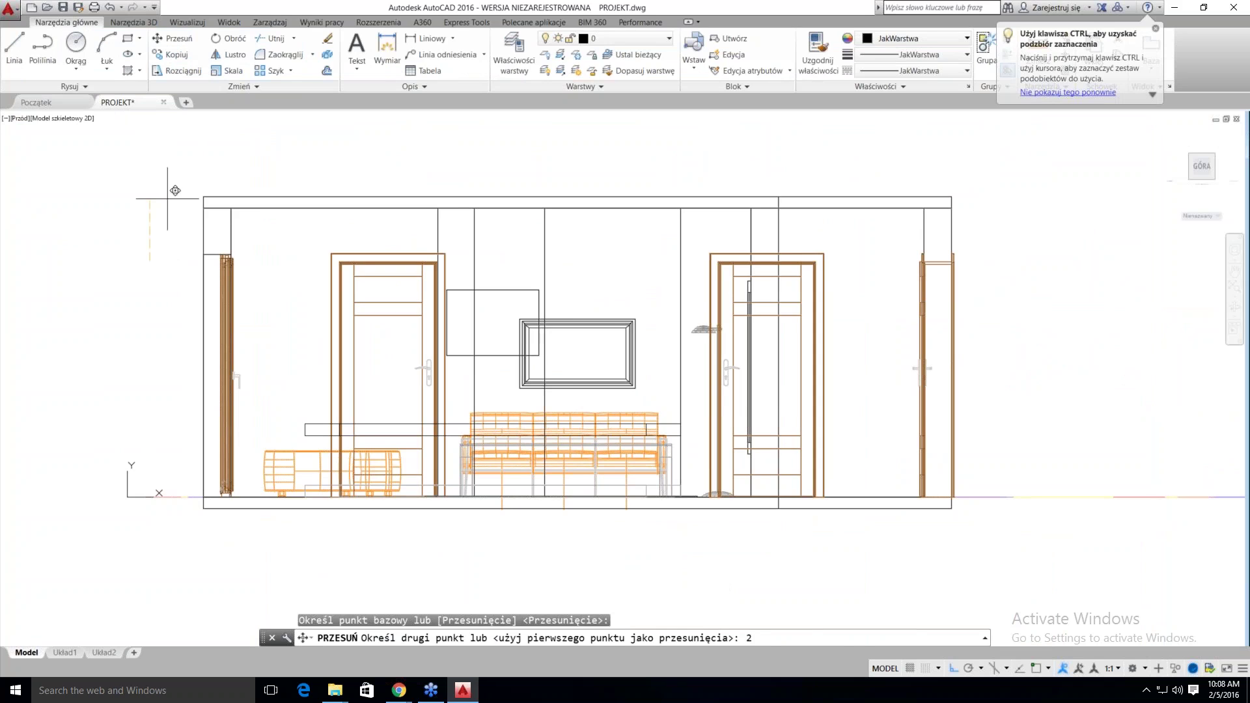
{"action": "type", "text": "300"}
{"action": "key", "text": "Return"}
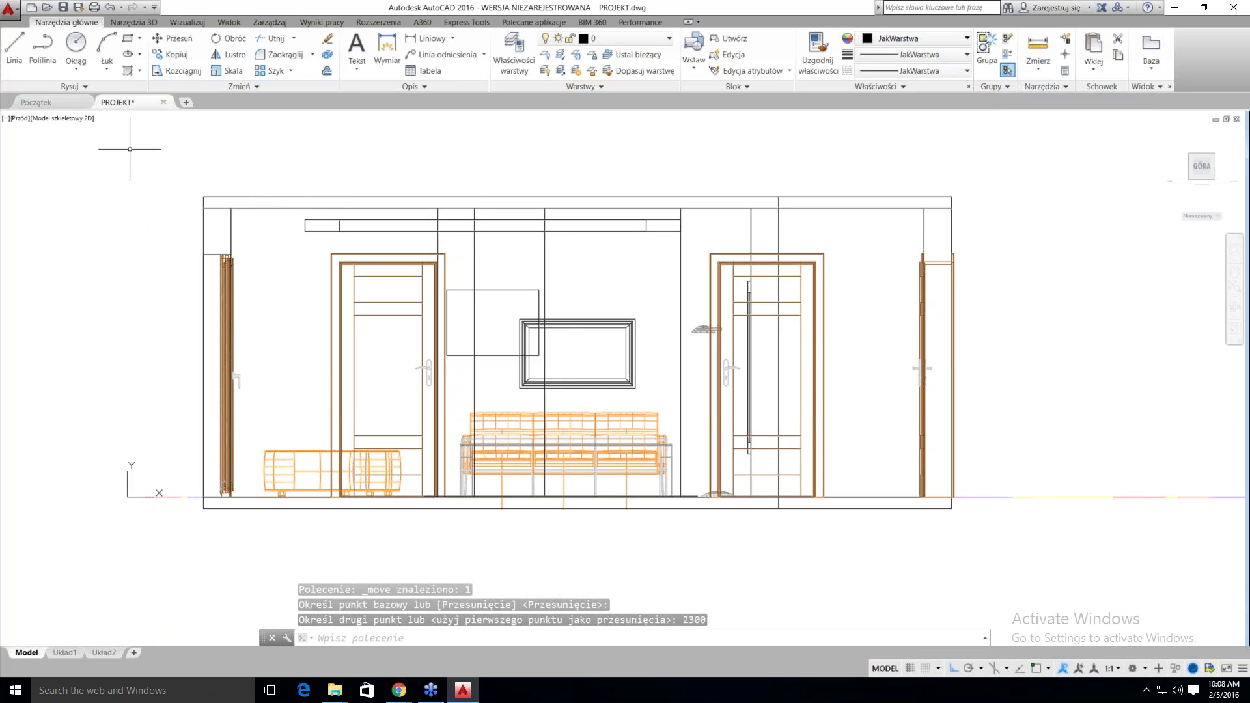
{"action": "left_click", "coordinate": [19, 119]}
{"action": "key", "text": "Escape"}
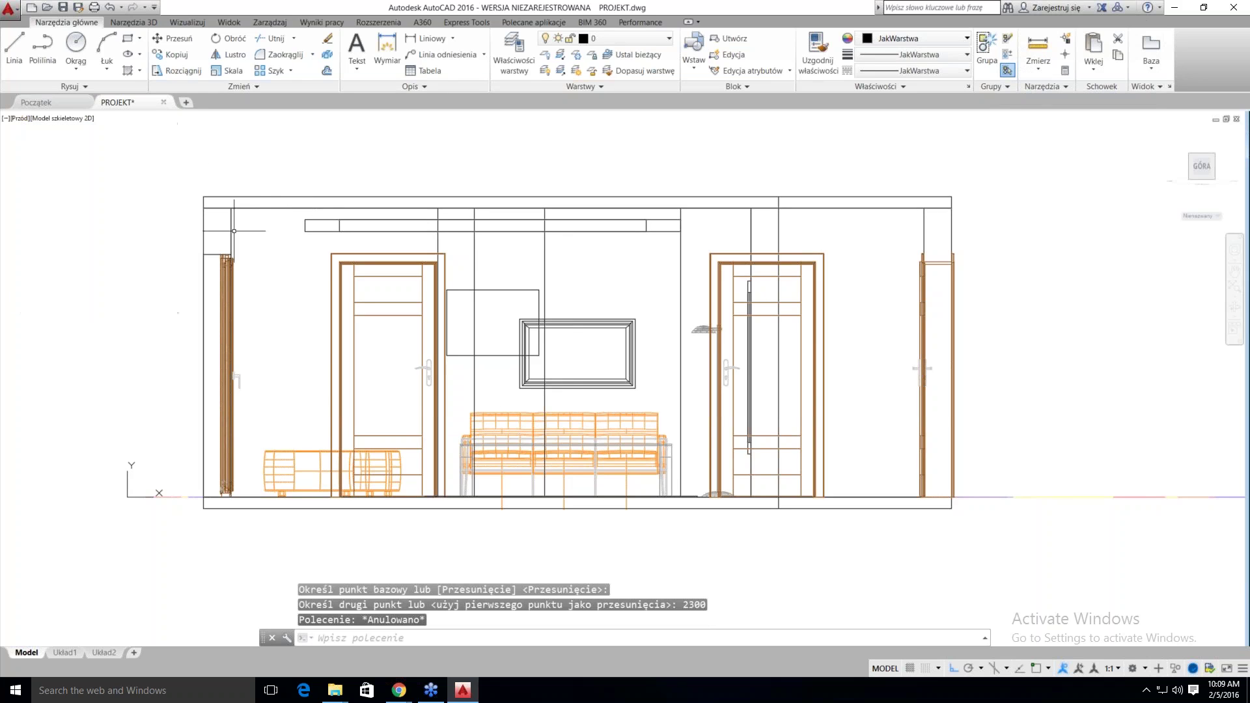
{"action": "middle_click_drag", "start_coordinate": [262, 226], "coordinate": [174, 328], "text": "shift"}
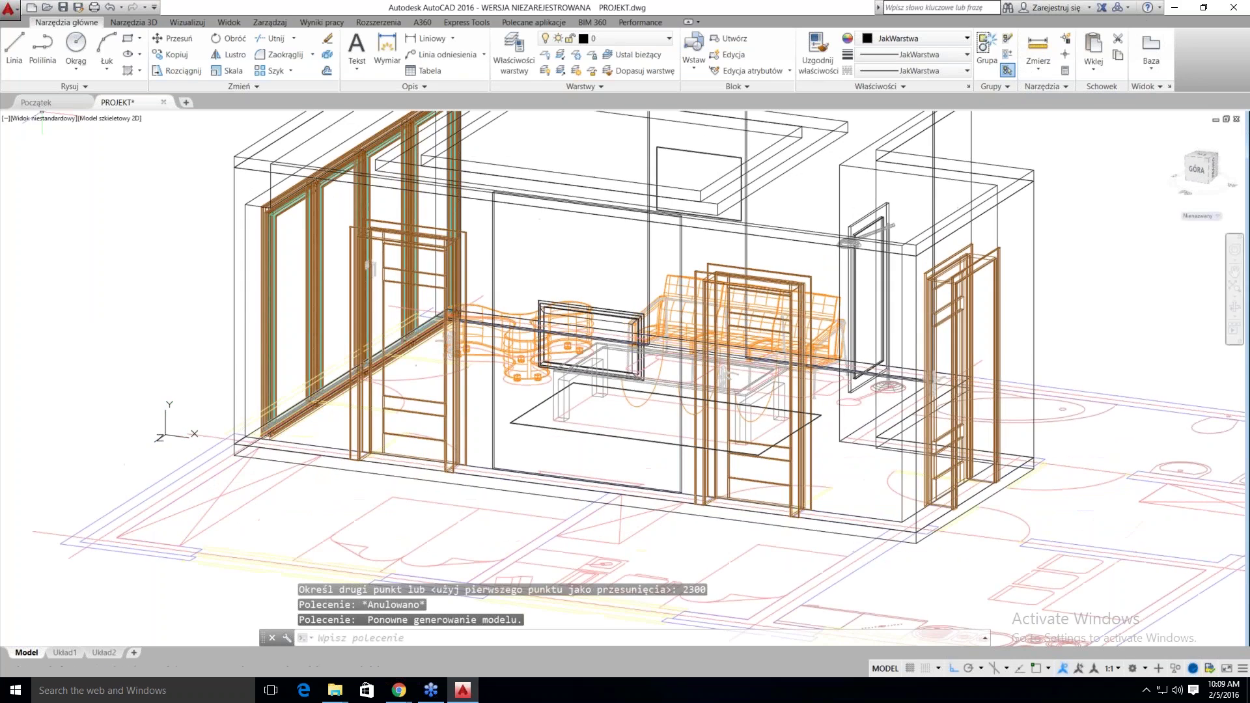
Switch the display to the Koncepcyjny (Conceptual) visual style
{"action": "left_click", "coordinate": [101, 118]}
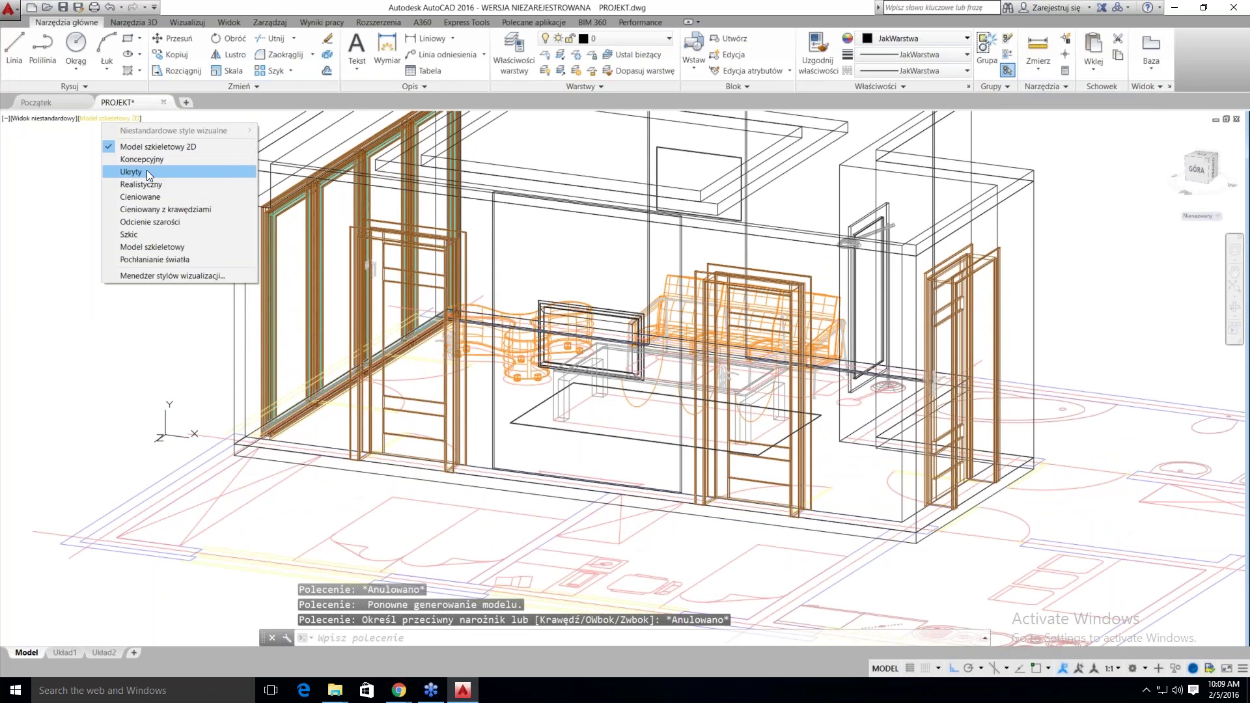
{"action": "left_click", "coordinate": [147, 171]}
{"action": "left_click", "coordinate": [87, 119]}
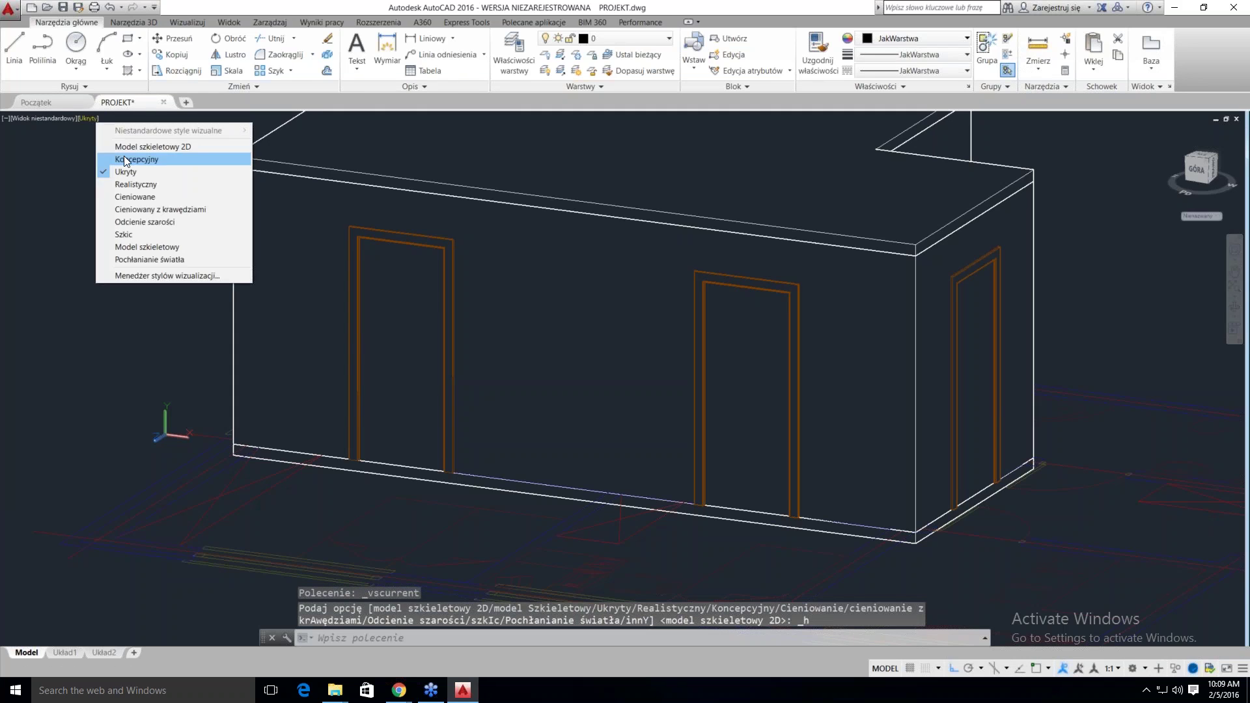
{"action": "left_click", "coordinate": [147, 160]}
Hide the roof solid using Isolate > Hide Objects
{"action": "mouse_move", "coordinate": [455, 326]}
{"action": "middle_mouse_down", "text": "shift"}
{"action": "mouse_move", "coordinate": [514, 371]}
{"action": "mouse_move", "coordinate": [537, 269]}
{"action": "middle_mouse_up", "text": "shift"}
{"action": "left_click", "coordinate": [537, 268]}
{"action": "right_click", "coordinate": [540, 255]}
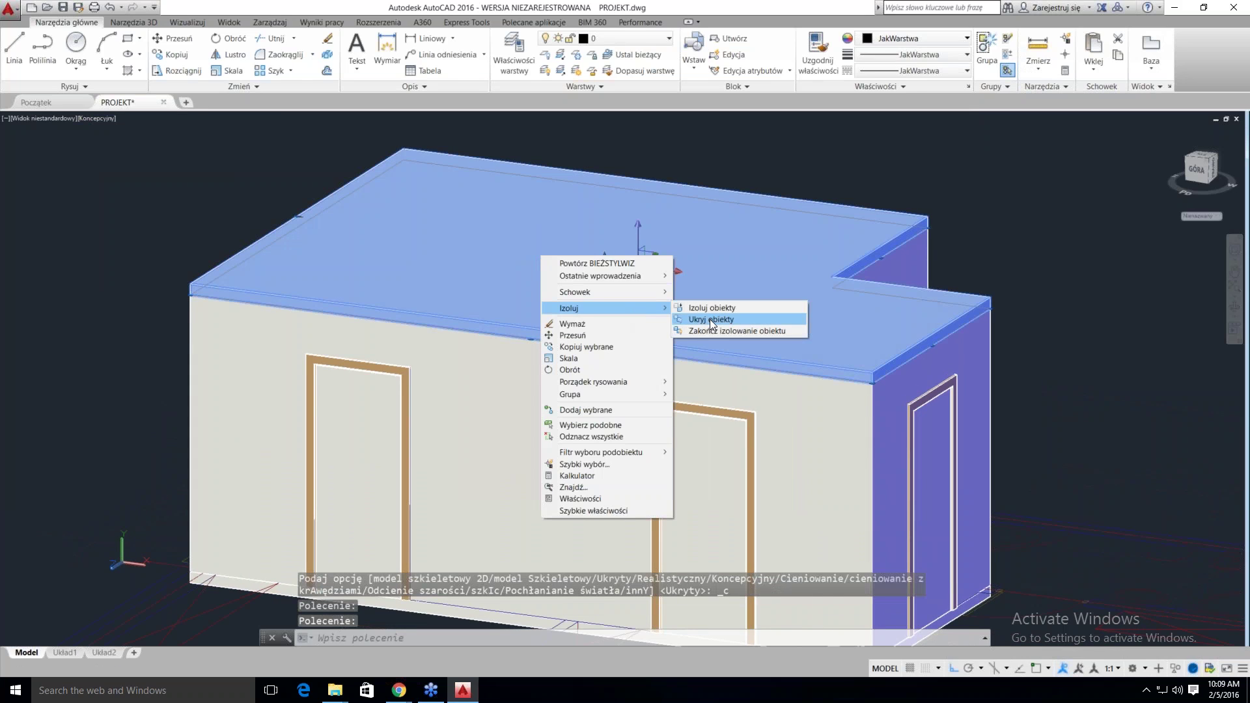
{"action": "left_click", "coordinate": [708, 320]}
Orbit and zoom into the room interior to view the raised frame
{"action": "scroll", "coordinate": [651, 326], "scroll_direction": "up", "scroll_amount": 3}
{"action": "mouse_move", "coordinate": [651, 325]}
{"action": "middle_mouse_down", "text": "shift"}
{"action": "mouse_move", "coordinate": [645, 335]}
{"action": "mouse_move", "coordinate": [672, 312]}
{"action": "mouse_move", "coordinate": [662, 309]}
{"action": "middle_mouse_up", "text": "shift"}
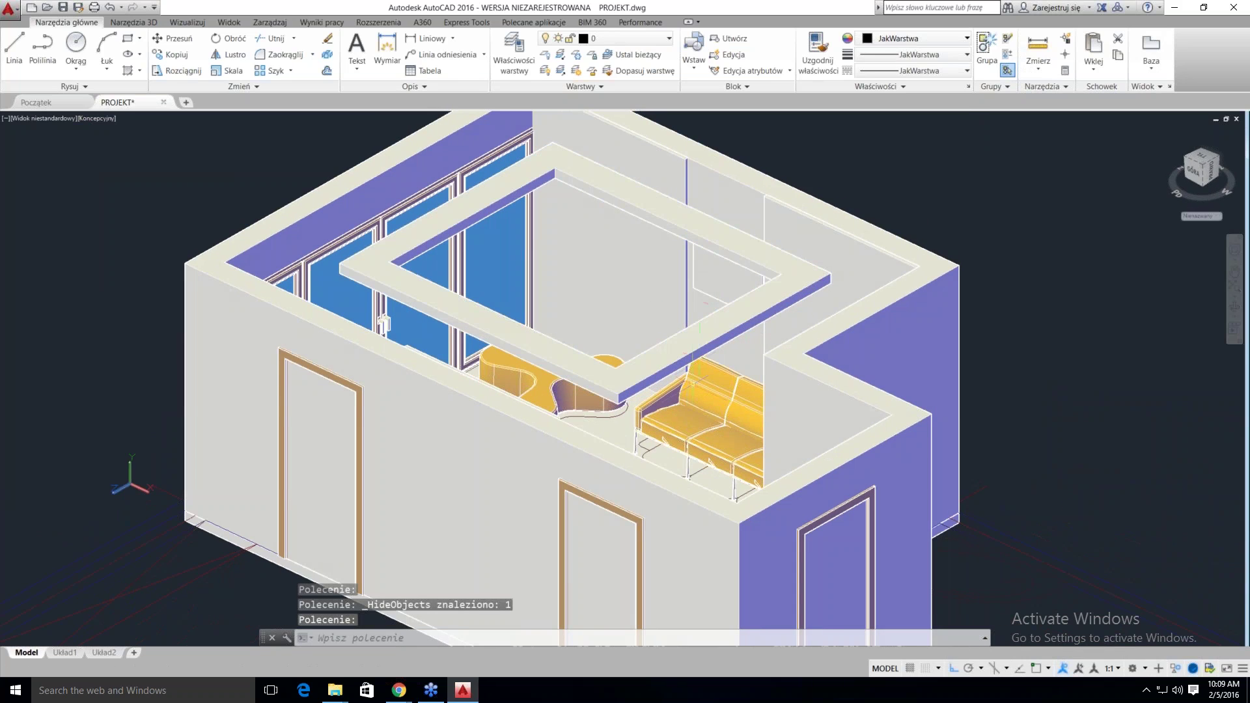
{"action": "left_click", "coordinate": [658, 361]}
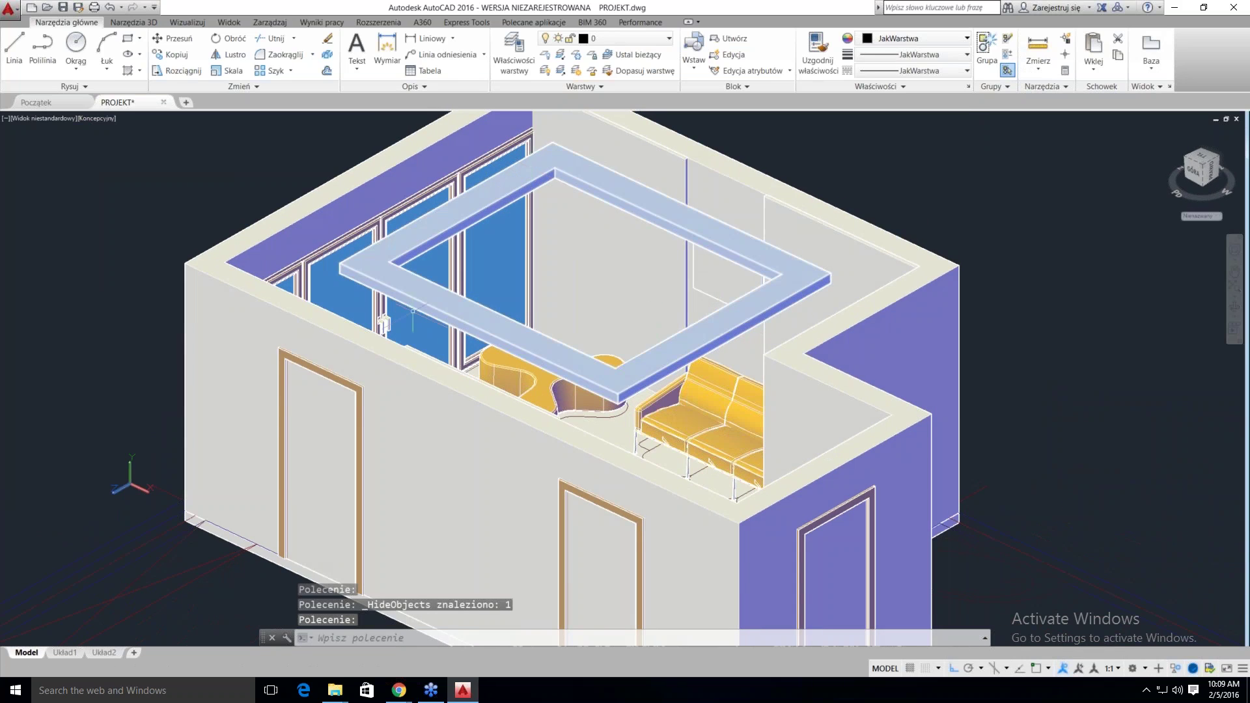
{"action": "key", "text": "Escape"}
{"action": "mouse_move", "coordinate": [683, 313]}
{"action": "middle_mouse_down", "text": "shift"}
{"action": "mouse_move", "coordinate": [724, 347]}
{"action": "mouse_move", "coordinate": [774, 351]}
{"action": "mouse_move", "coordinate": [653, 326]}
{"action": "mouse_move", "coordinate": [677, 332]}
{"action": "mouse_move", "coordinate": [667, 351]}
{"action": "middle_mouse_up", "text": "shift"}
{"action": "scroll", "coordinate": [677, 332], "scroll_direction": "down", "scroll_amount": 2}
{"action": "scroll", "coordinate": [532, 326], "scroll_direction": "up", "scroll_amount": 2}
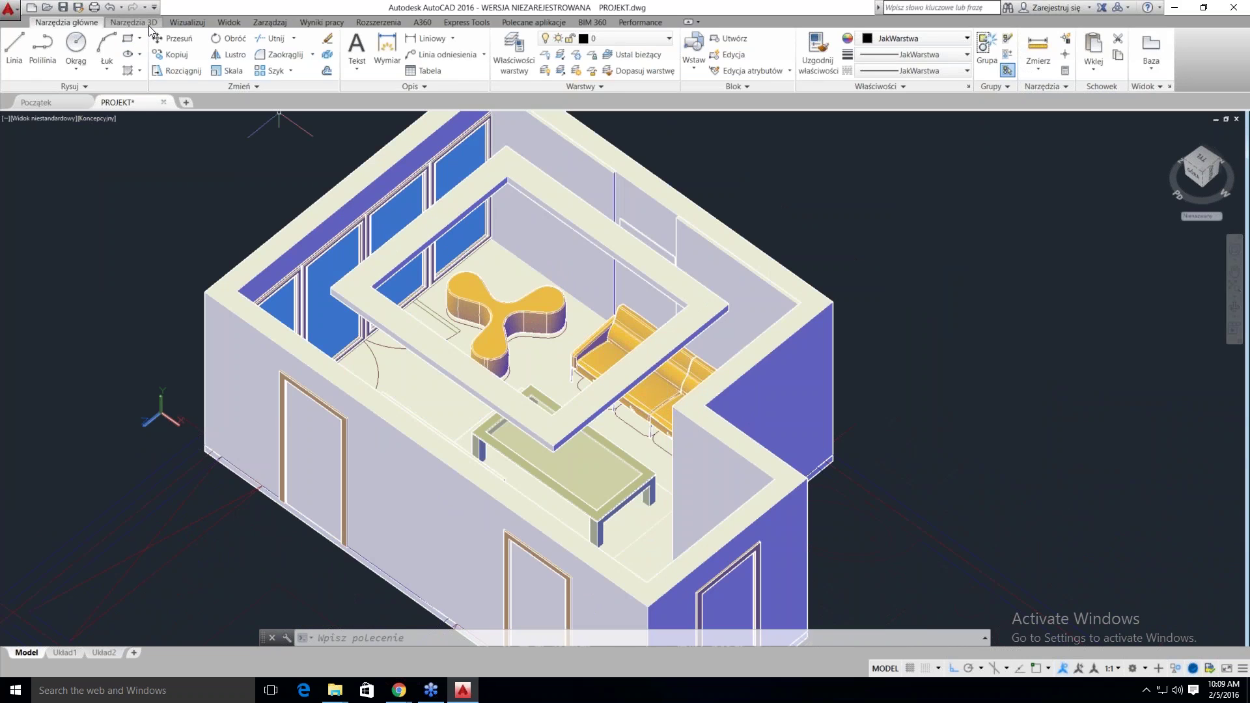
Open the Materials Browser and apply the white Biała paint to the walls
{"action": "left_click", "coordinate": [193, 22]}
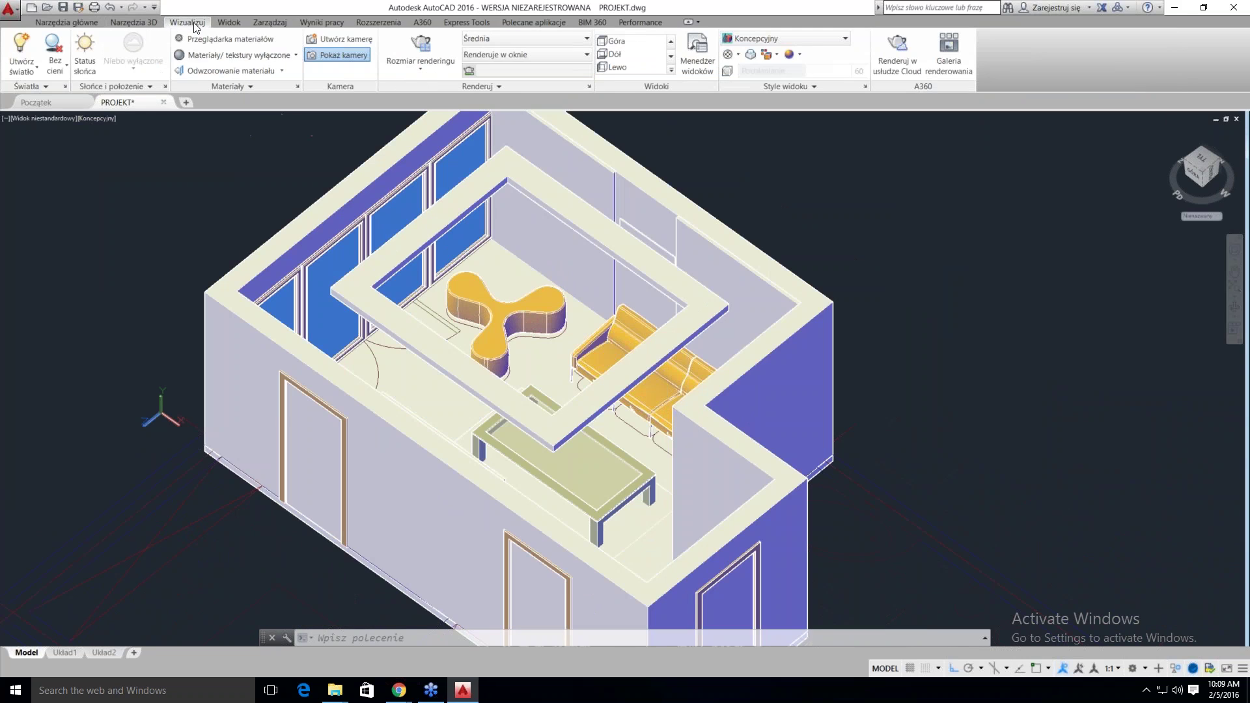
{"action": "left_click", "coordinate": [229, 41]}
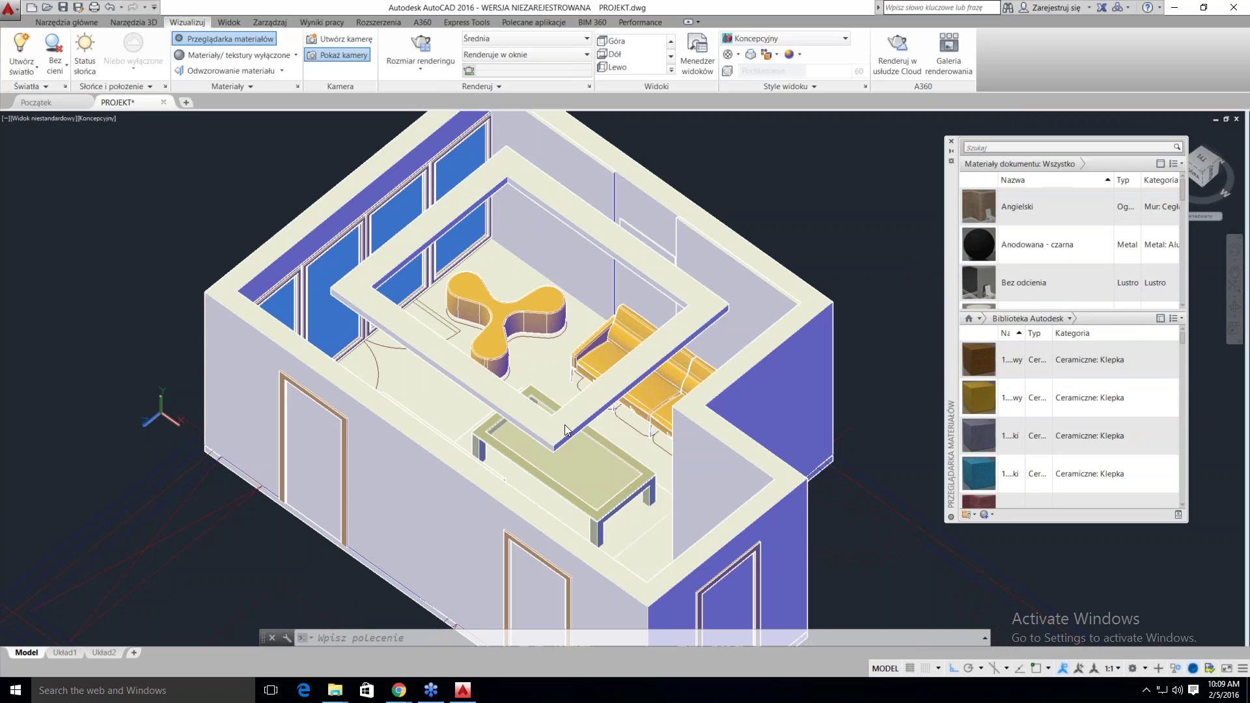
{"action": "left_click", "coordinate": [770, 271]}
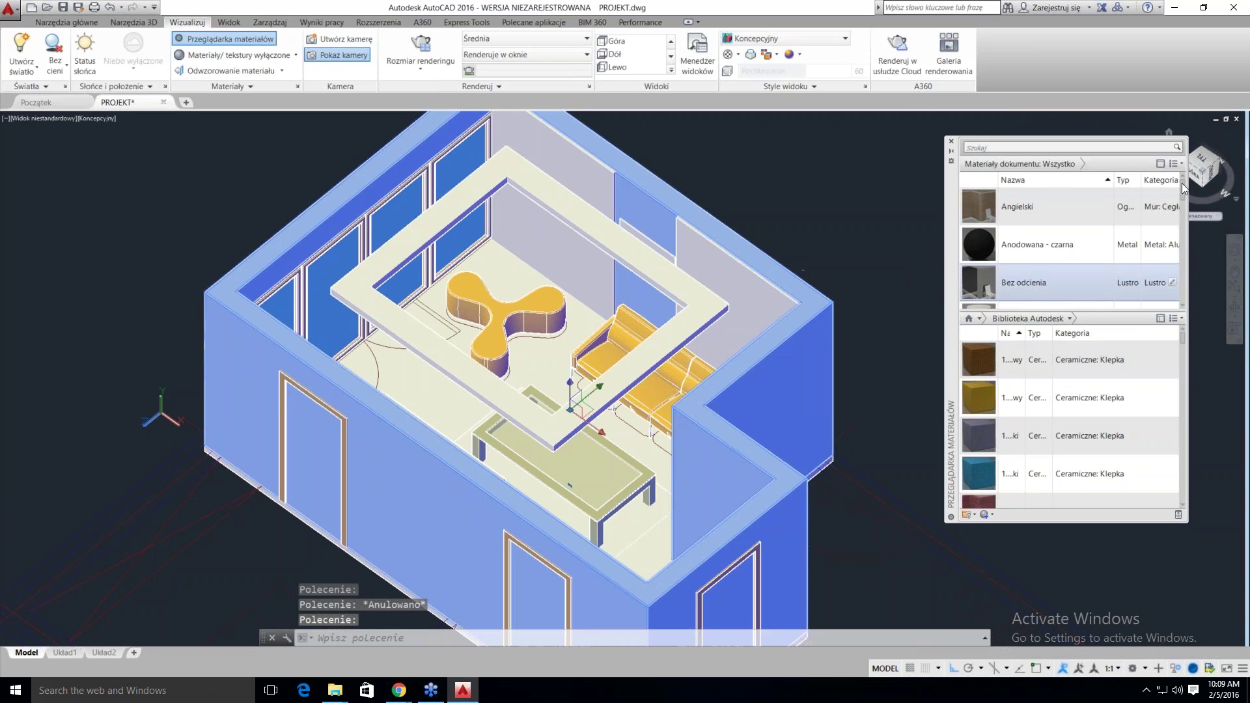
{"action": "left_click_drag", "start_coordinate": [1181, 182], "coordinate": [1182, 208]}
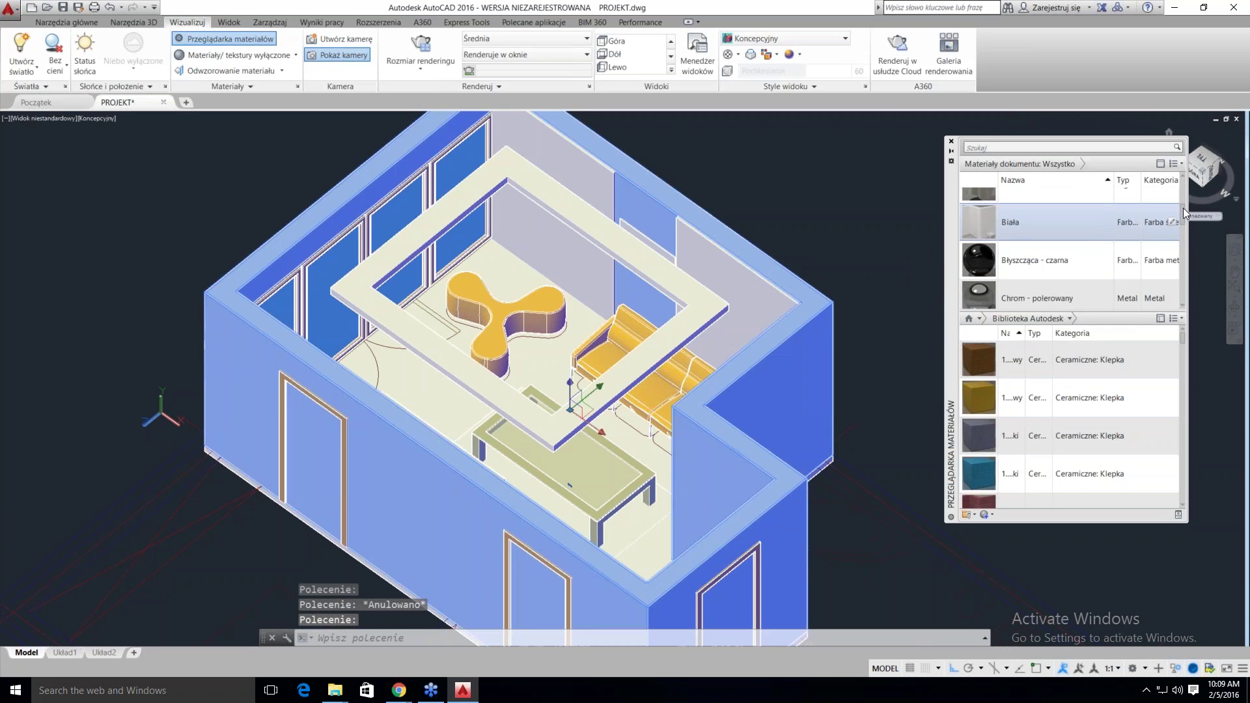
{"action": "left_click", "coordinate": [1018, 222]}
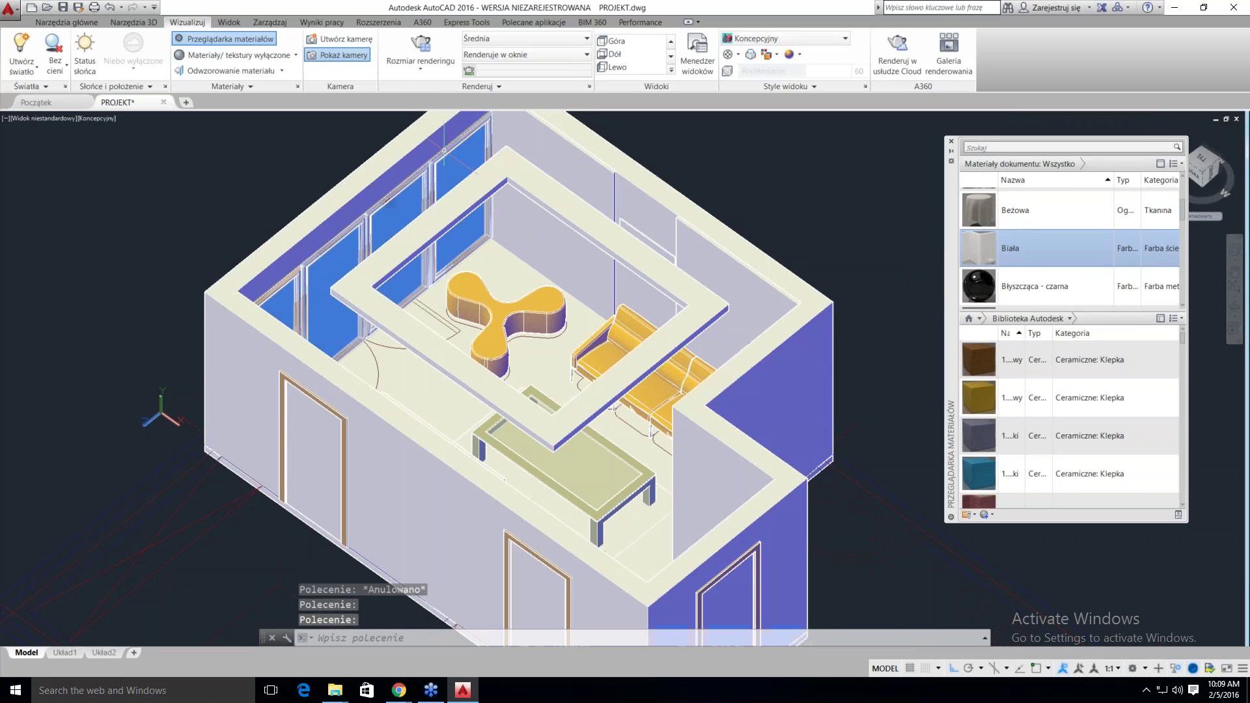
{"action": "key", "text": "Escape"}
{"action": "left_click", "coordinate": [96, 119]}
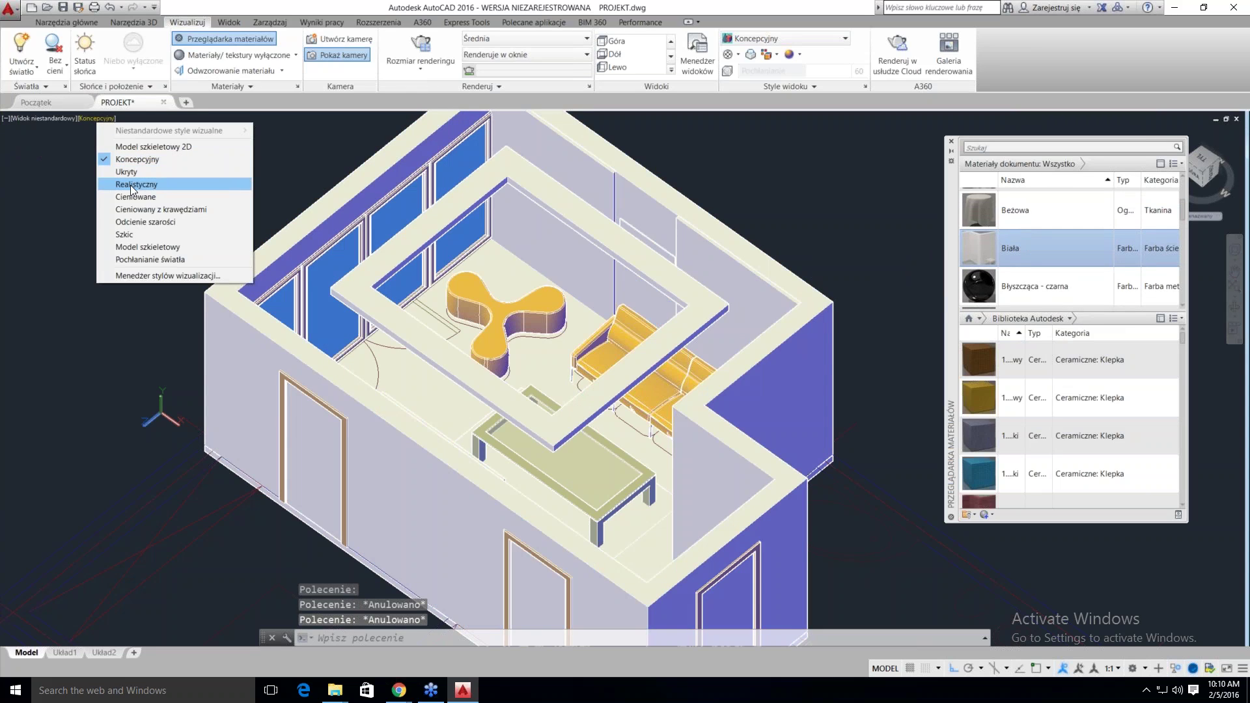
Switch the display to the Realistyczny (Realistic) visual style
{"action": "left_click", "coordinate": [130, 185]}
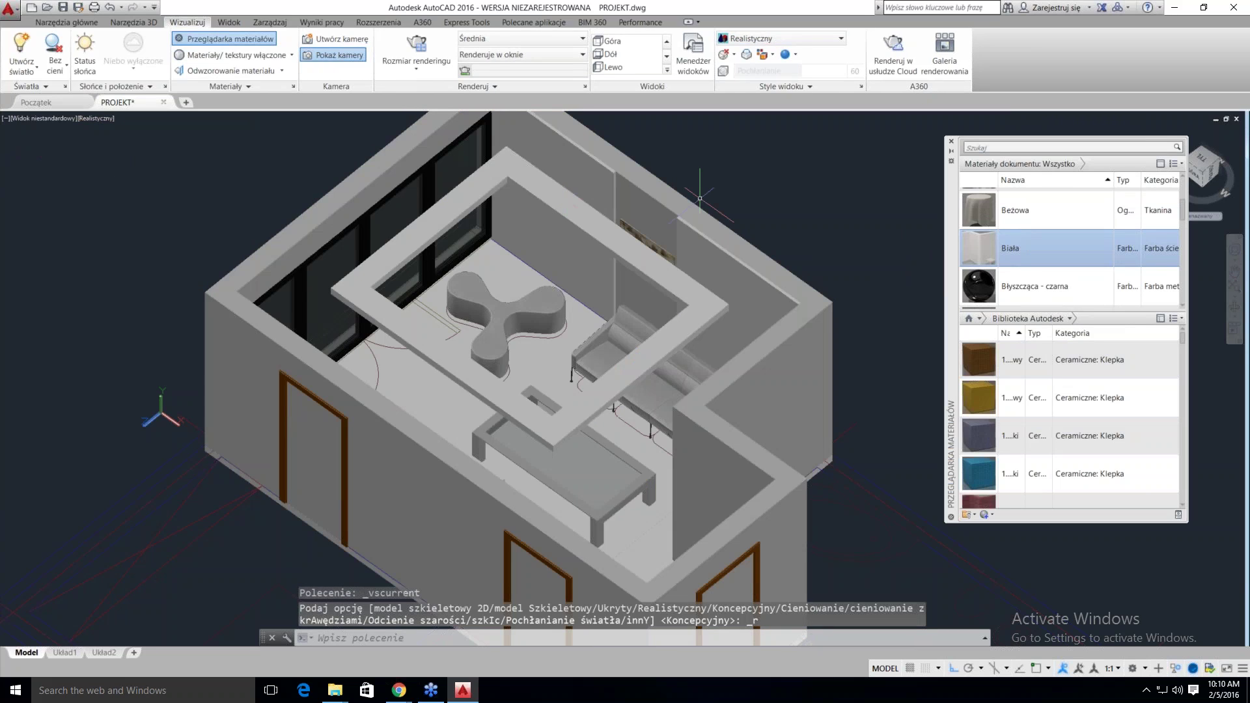
{"action": "left_click", "coordinate": [651, 234]}
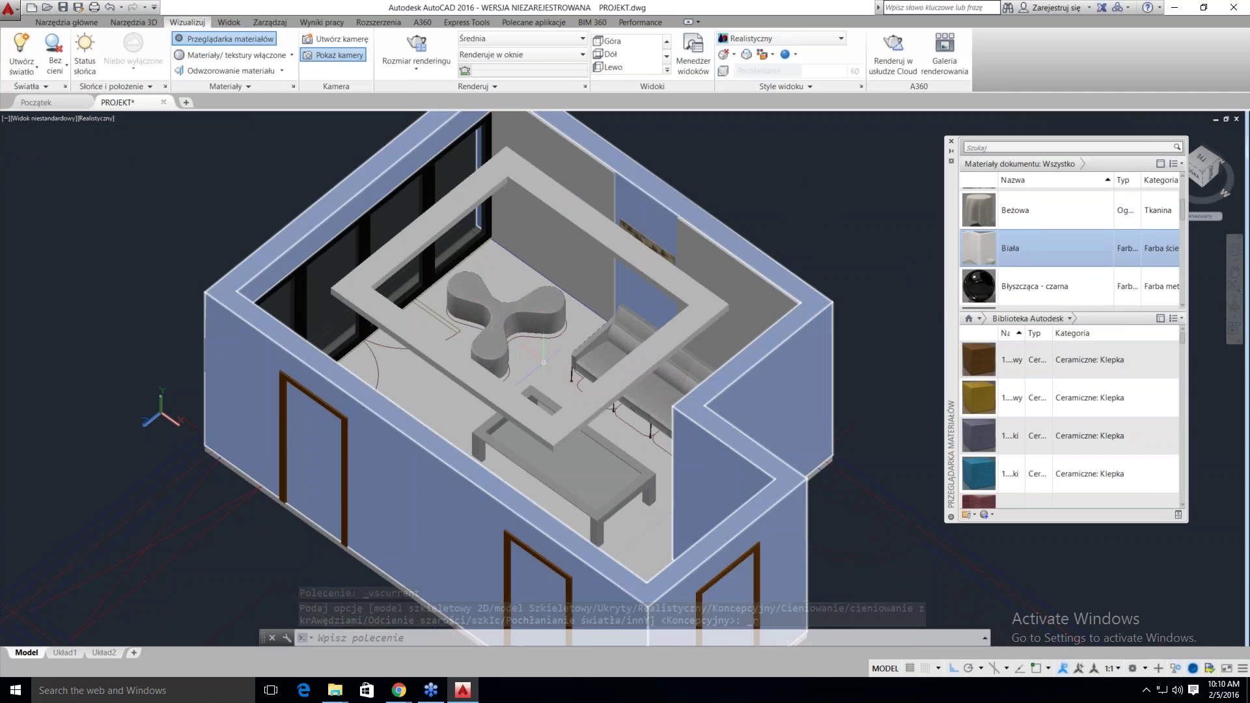
{"action": "key", "text": "Escape"}
{"action": "key", "text": "Escape"}
{"action": "key", "text": "Escape"}
{"action": "scroll", "coordinate": [532, 378], "scroll_direction": "down", "scroll_amount": 2}
{"action": "scroll", "coordinate": [532, 378], "scroll_direction": "up", "scroll_amount": 2}
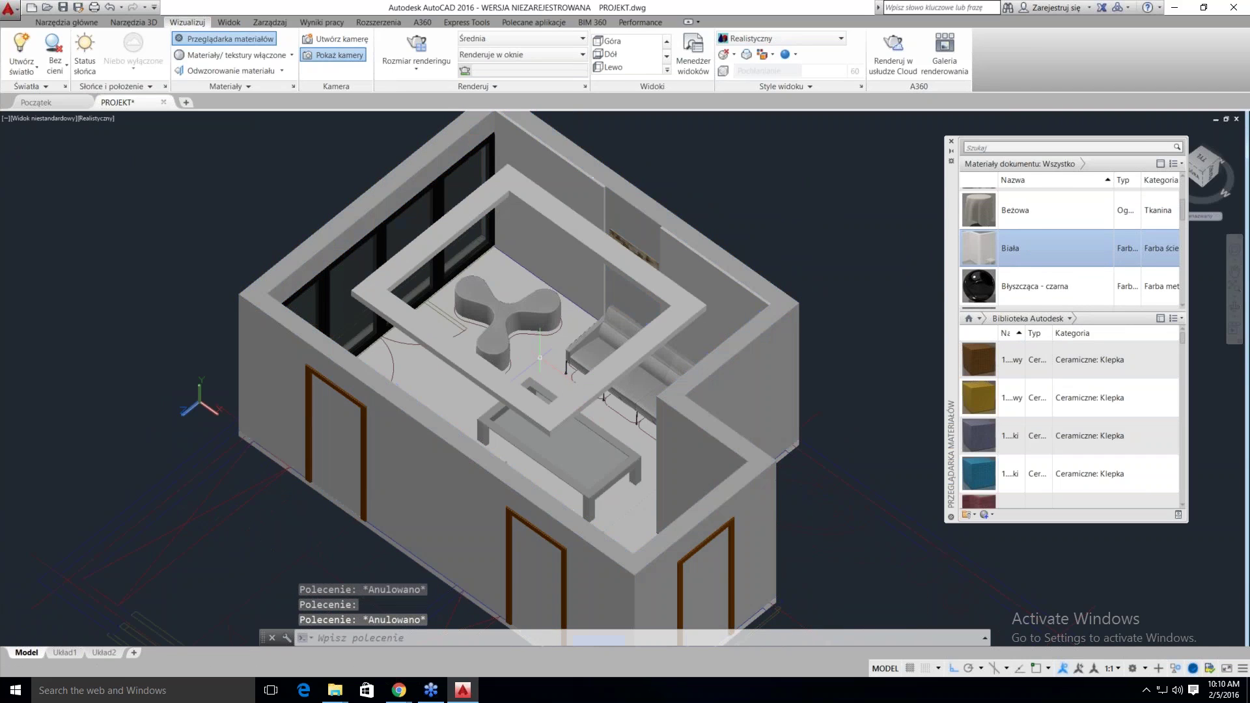
{"action": "left_click", "coordinate": [511, 365]}
{"action": "key", "text": "Escape"}
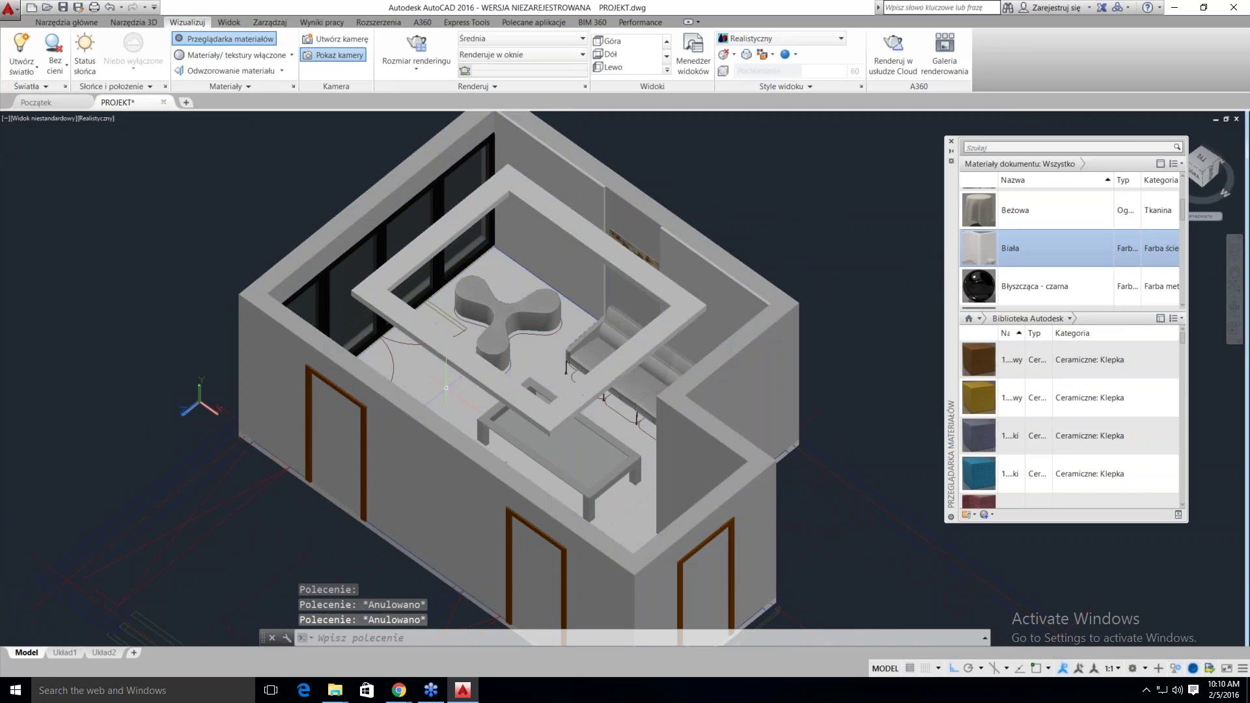
Apply the natural maple wood material to the floor
{"action": "left_click", "coordinate": [512, 376]}
{"action": "mouse_move", "coordinate": [1074, 248]}
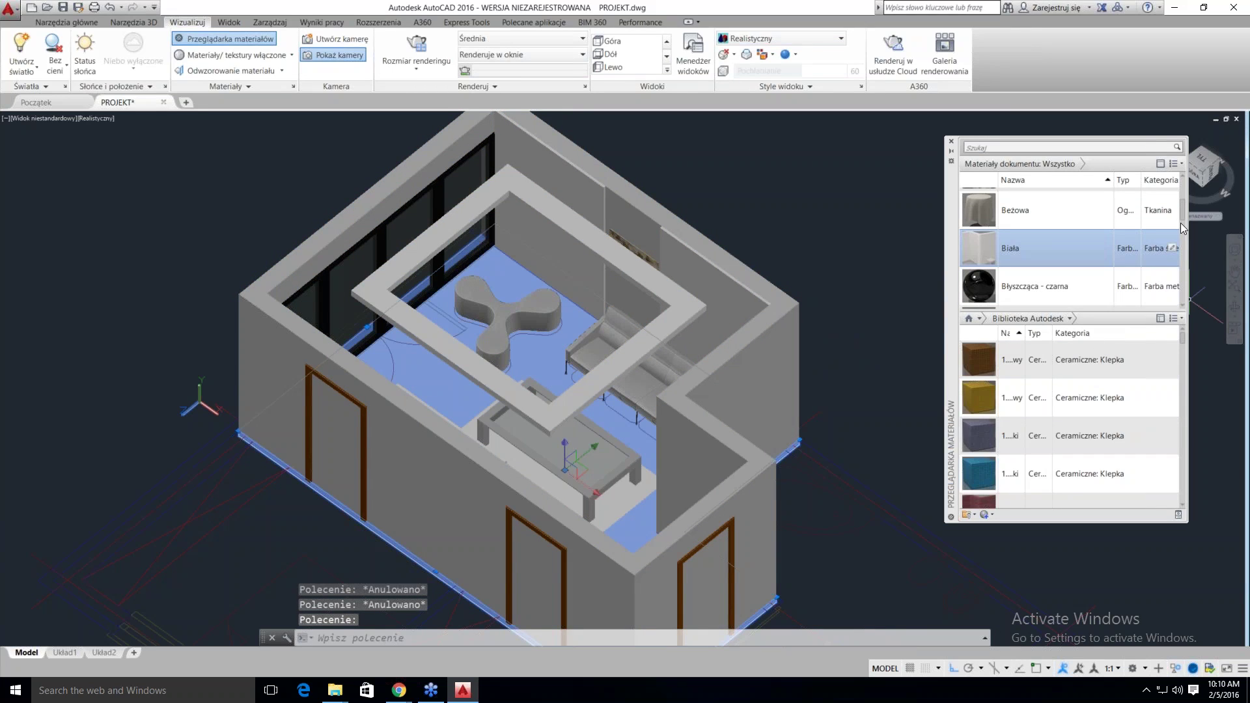
{"action": "left_click_drag", "start_coordinate": [1181, 205], "coordinate": [1181, 257]}
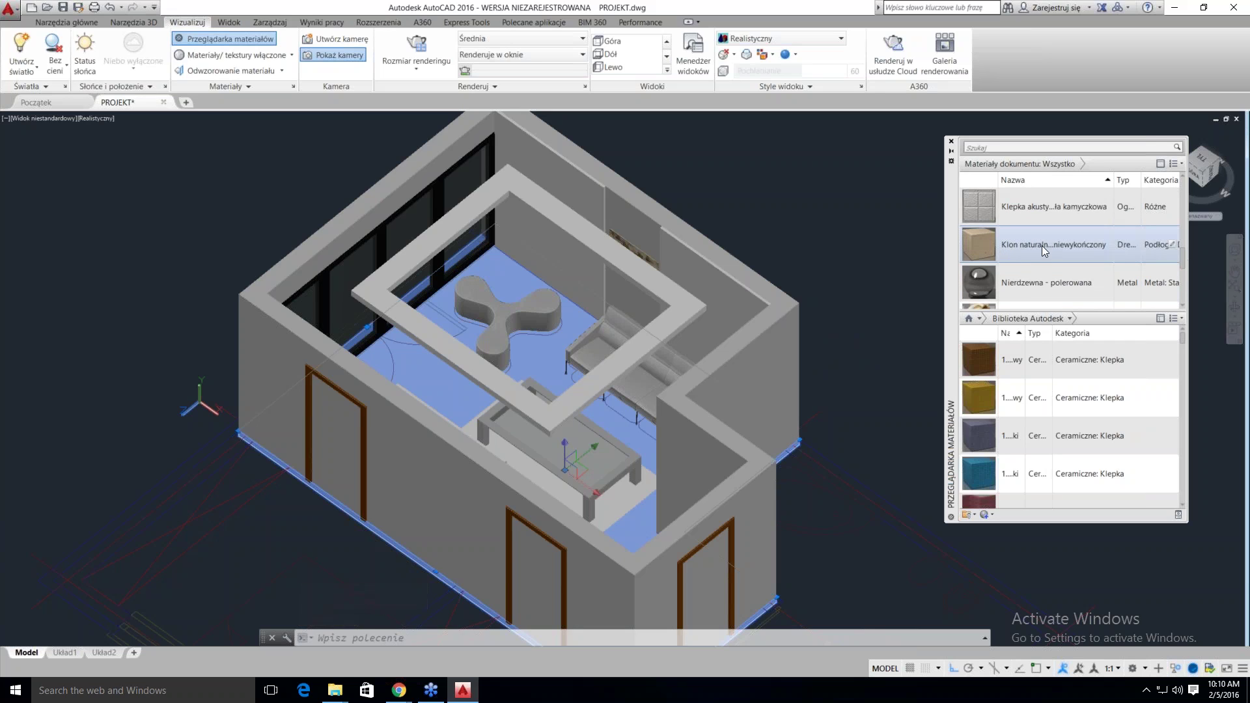
{"action": "left_click", "coordinate": [1042, 245]}
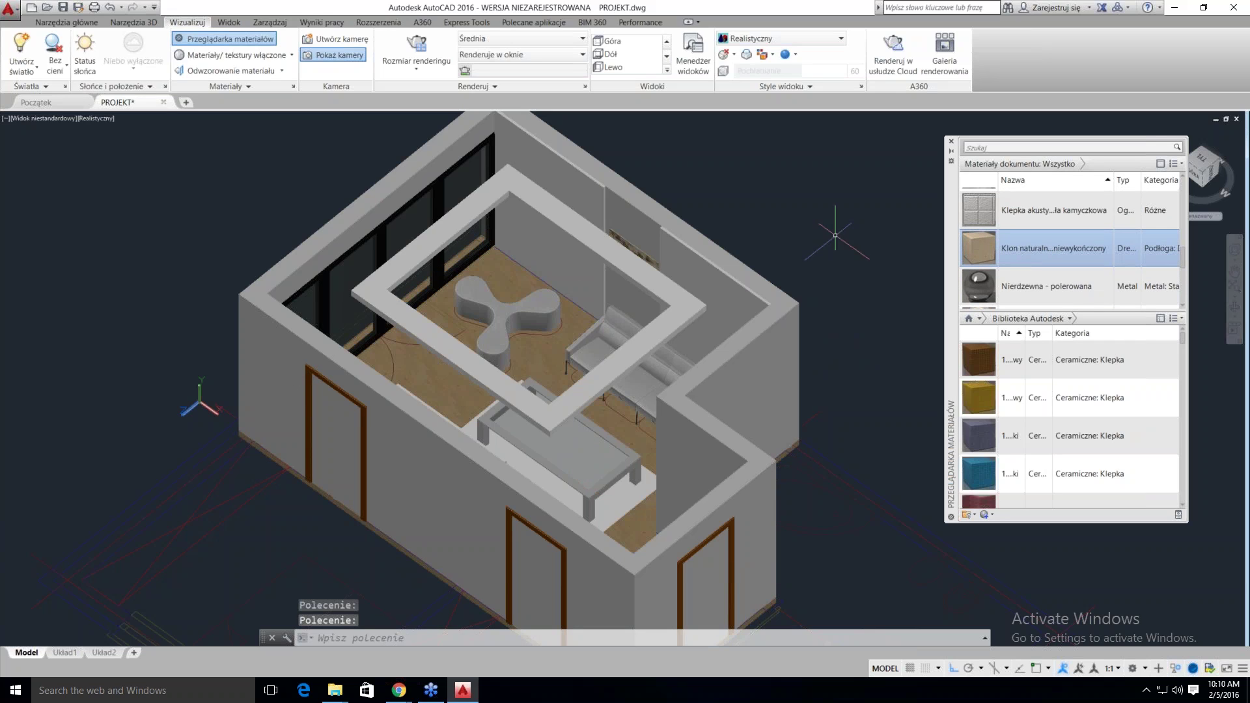
{"action": "key", "text": "Escape"}
{"action": "key", "text": "Escape"}
Apply the white Biała paint to the ceiling frame
{"action": "left_click", "coordinate": [657, 285]}
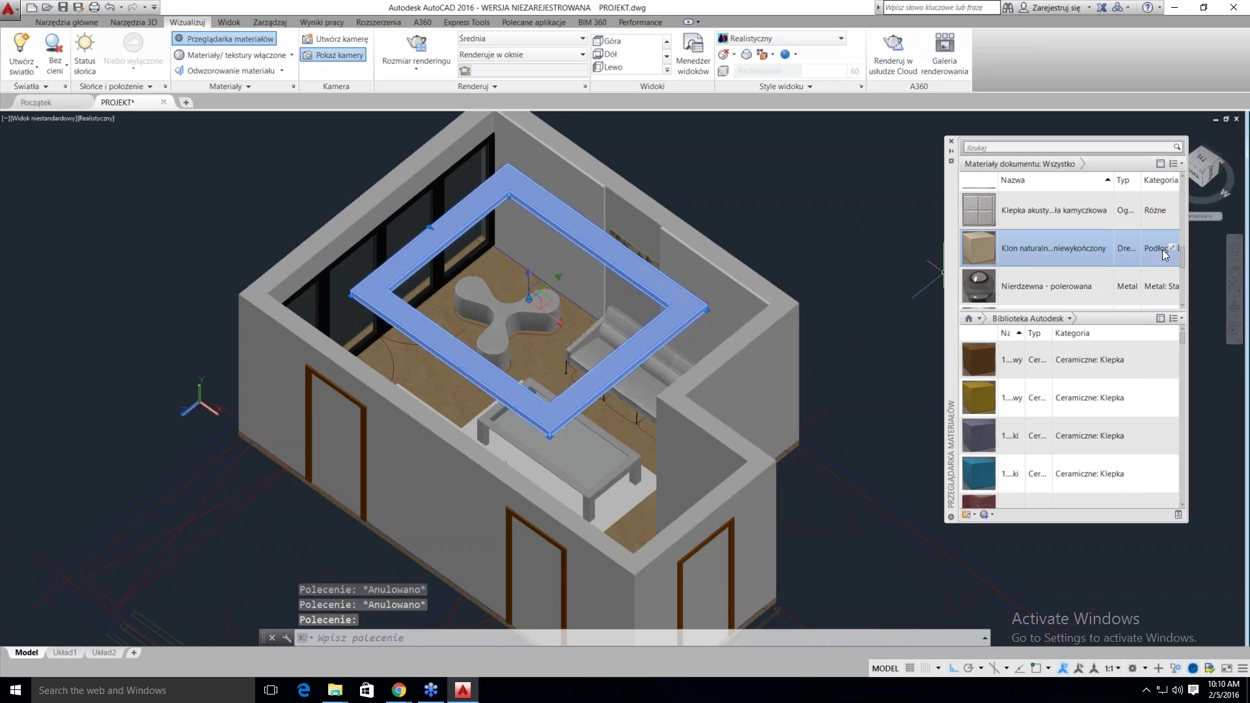
{"action": "left_click_drag", "start_coordinate": [1182, 261], "coordinate": [1184, 241]}
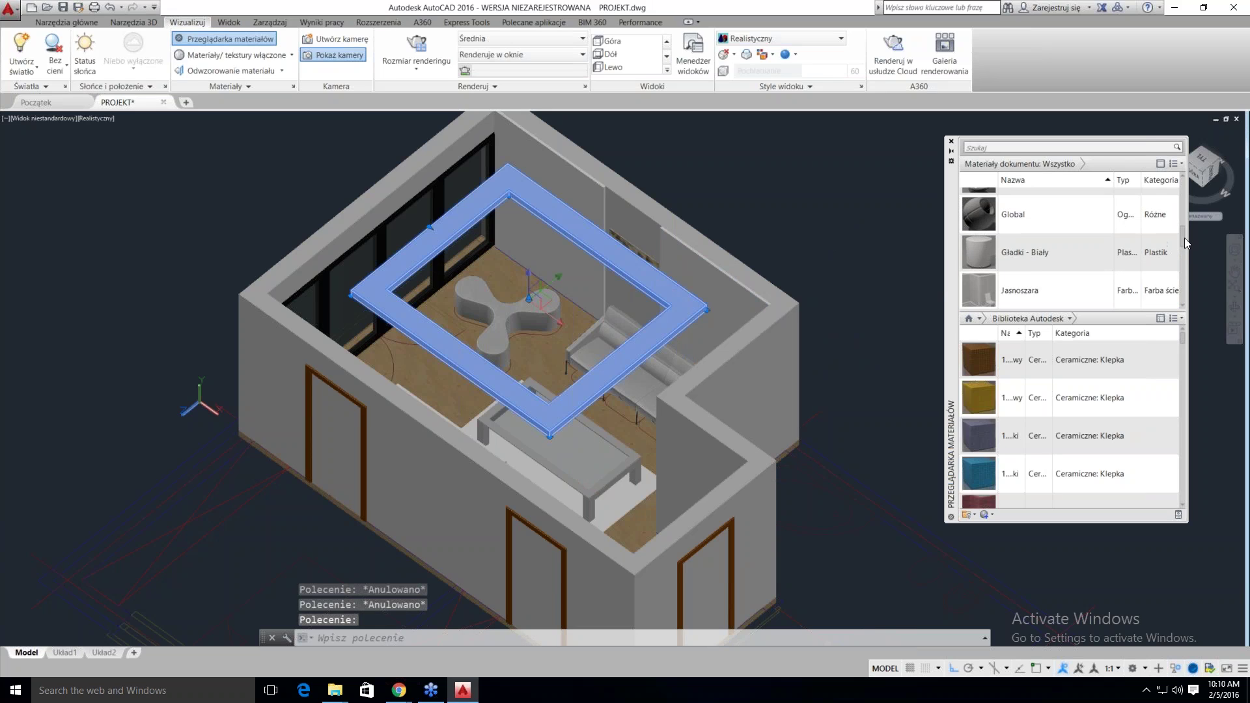
{"action": "scroll", "coordinate": [1068, 247], "scroll_direction": "up", "scroll_amount": 2}
{"action": "scroll", "coordinate": [1067, 247], "scroll_direction": "up", "scroll_amount": 2}
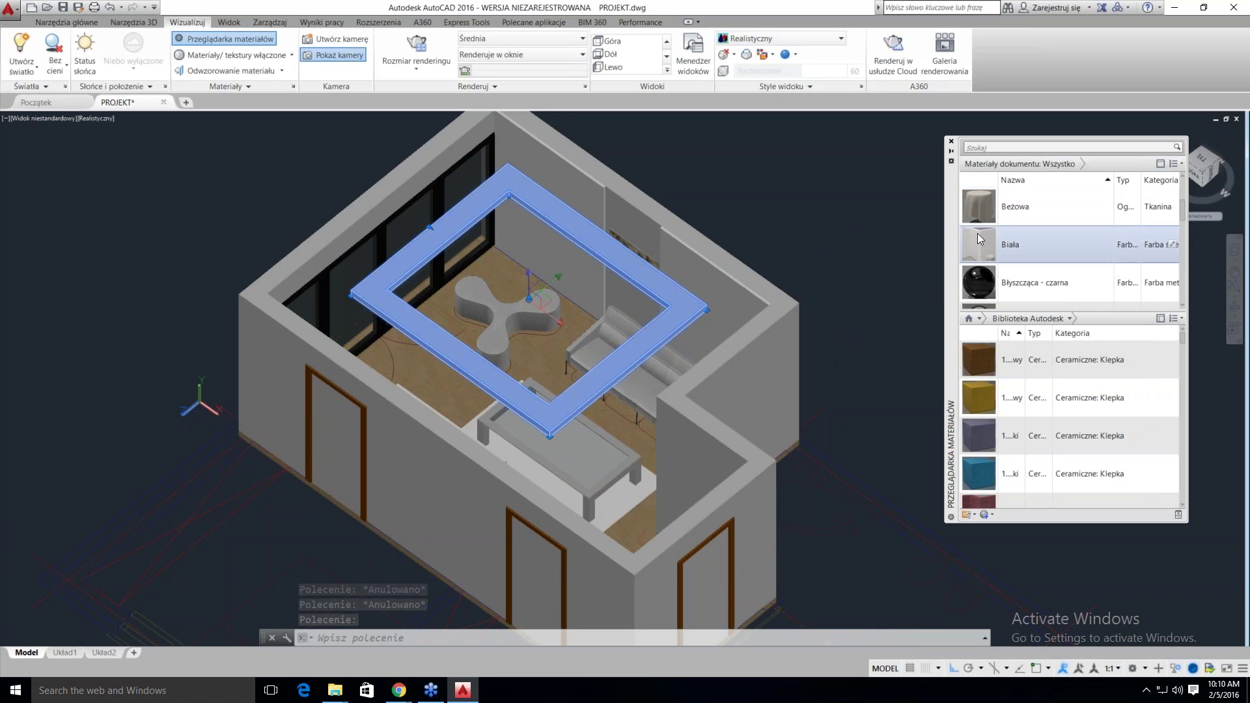
{"action": "left_click", "coordinate": [1008, 241]}
{"action": "key", "text": "Escape"}
{"action": "key", "text": "Escape"}
{"action": "left_click", "coordinate": [683, 306]}
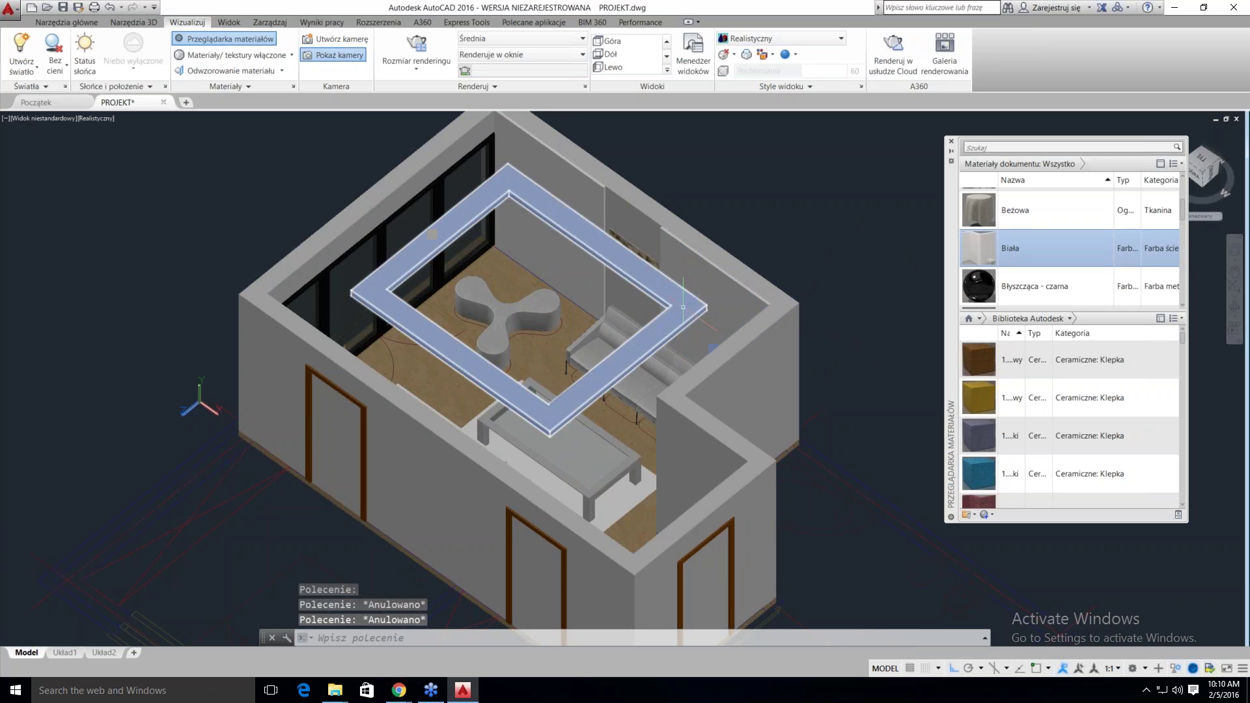
Give the back, right and other inner walls the Angielski brick material
{"action": "left_click", "coordinate": [594, 223]}
{"action": "left_click", "coordinate": [715, 279]}
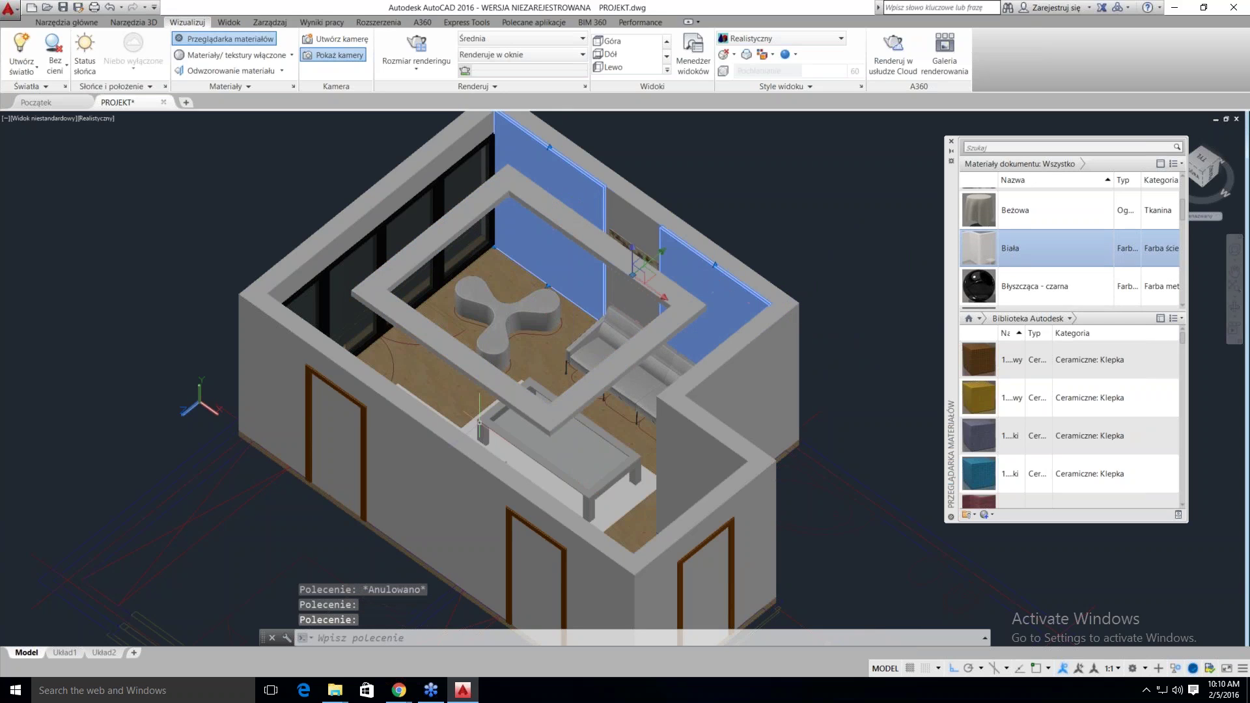
{"action": "left_click", "coordinate": [433, 402]}
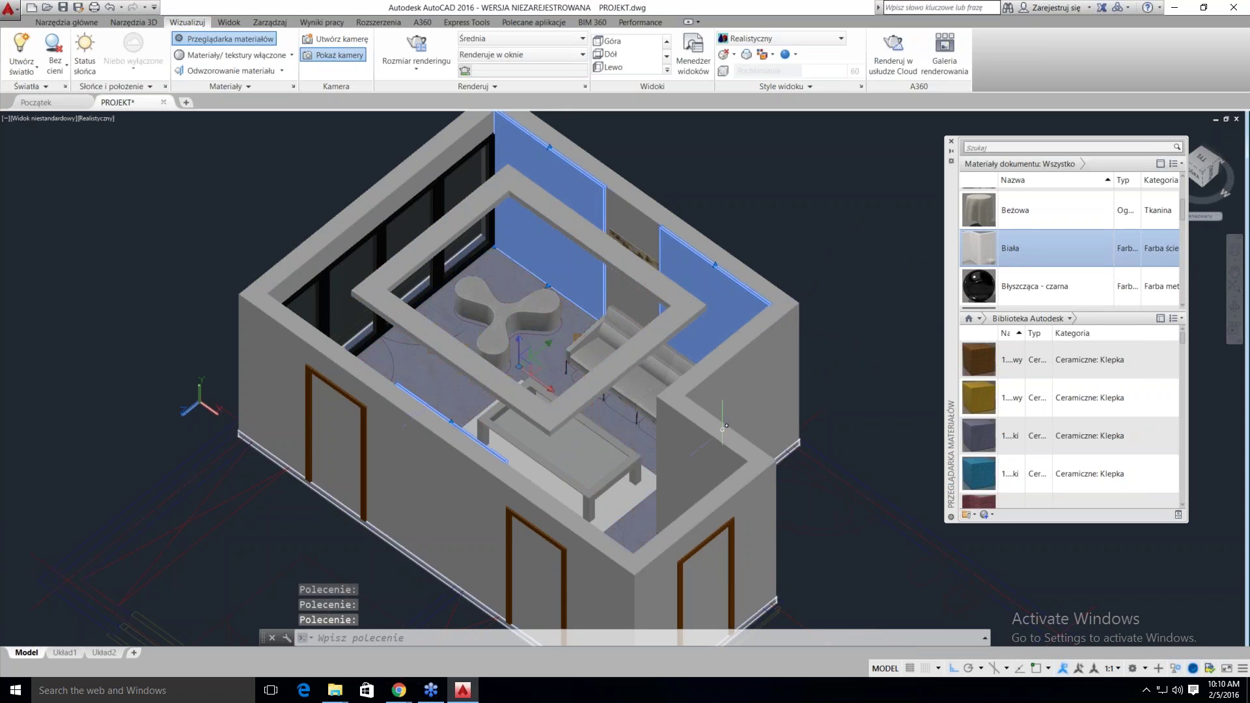
{"action": "scroll", "coordinate": [1185, 178], "scroll_direction": "up", "scroll_amount": 3}
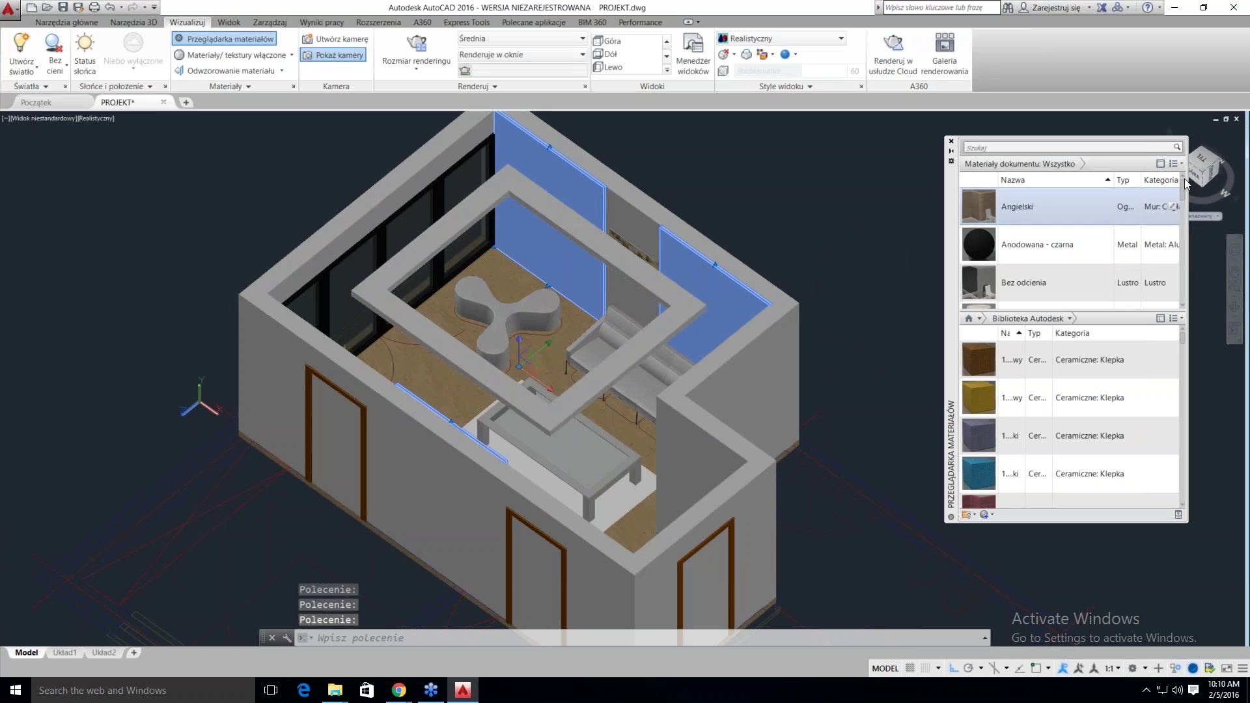
{"action": "left_click", "coordinate": [1014, 213]}
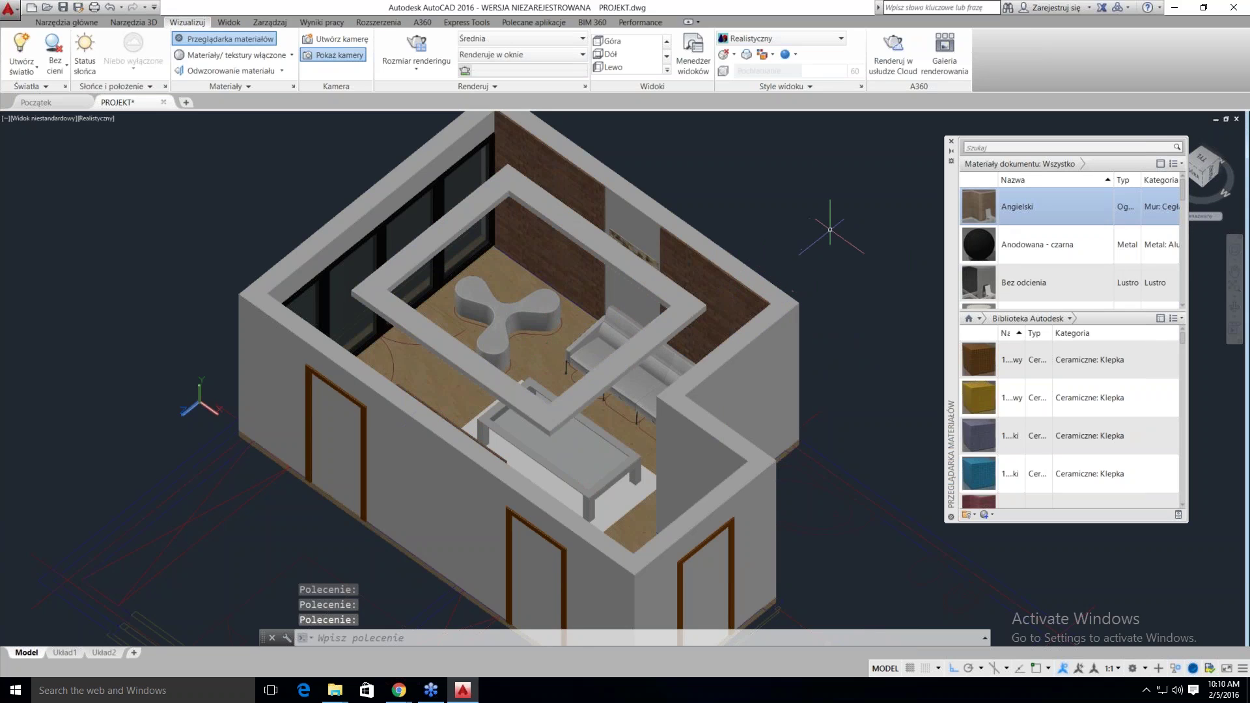
Apply the striped Paski fabric to the rug under the coffee table
{"action": "left_click", "coordinate": [553, 455]}
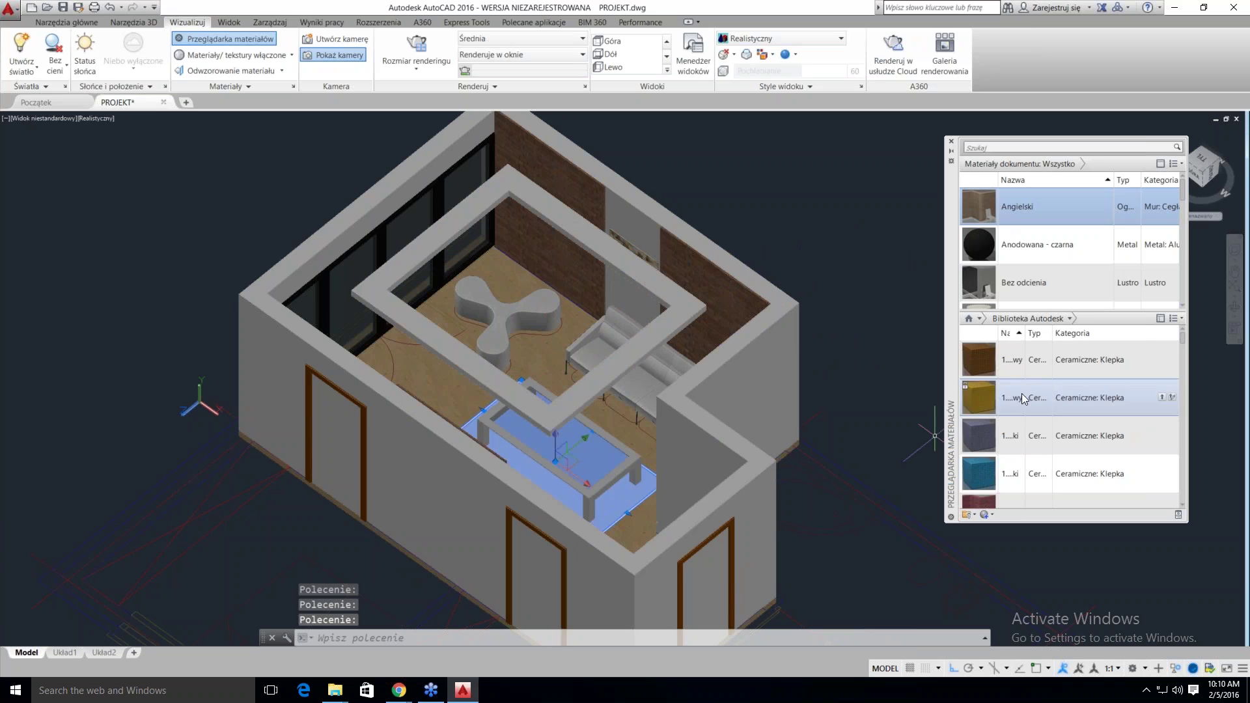
{"action": "left_click_drag", "start_coordinate": [1184, 188], "coordinate": [1181, 273]}
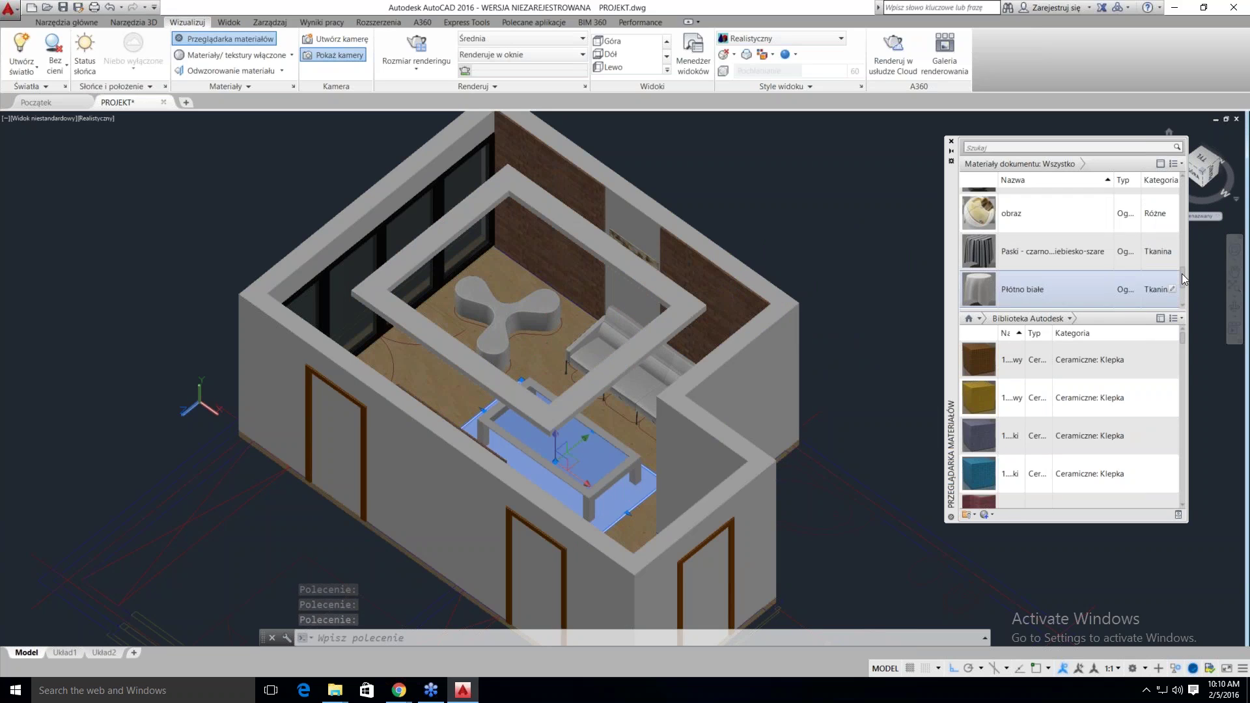
{"action": "left_click", "coordinate": [1057, 252]}
{"action": "key", "text": "Escape"}
{"action": "key", "text": "Escape"}
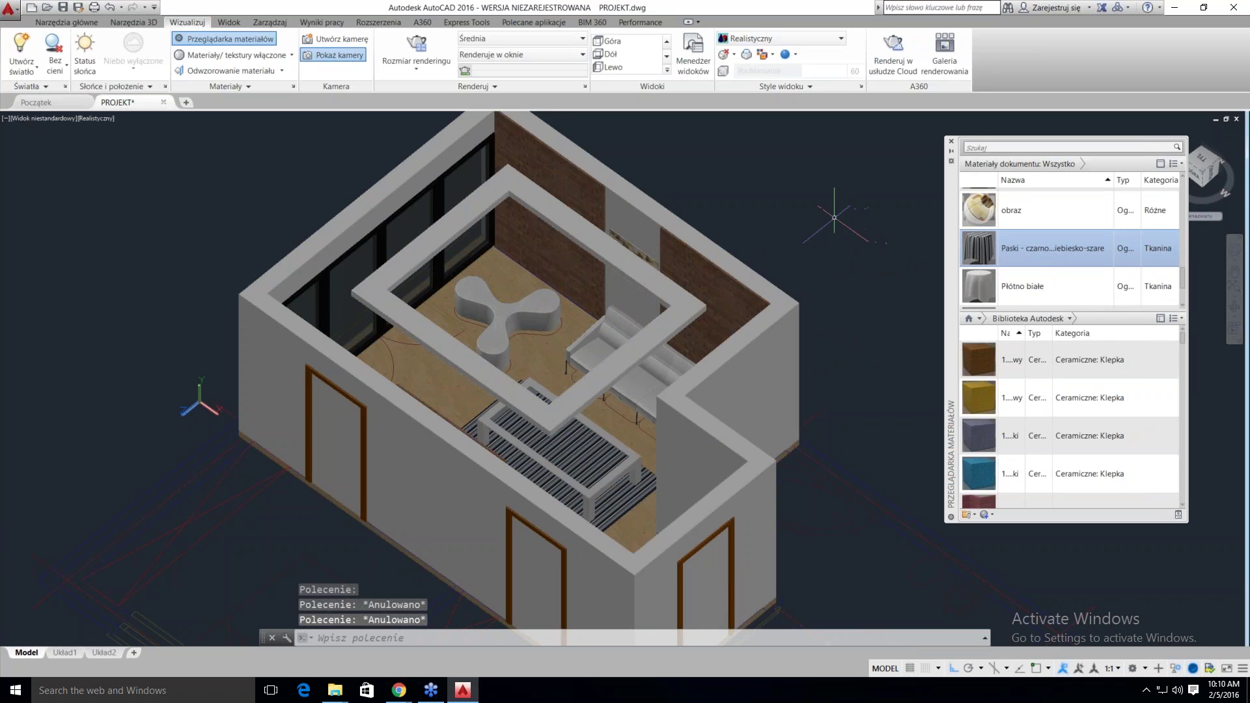
{"action": "right_click", "coordinate": [834, 217]}
{"action": "mouse_move", "coordinate": [862, 270]}
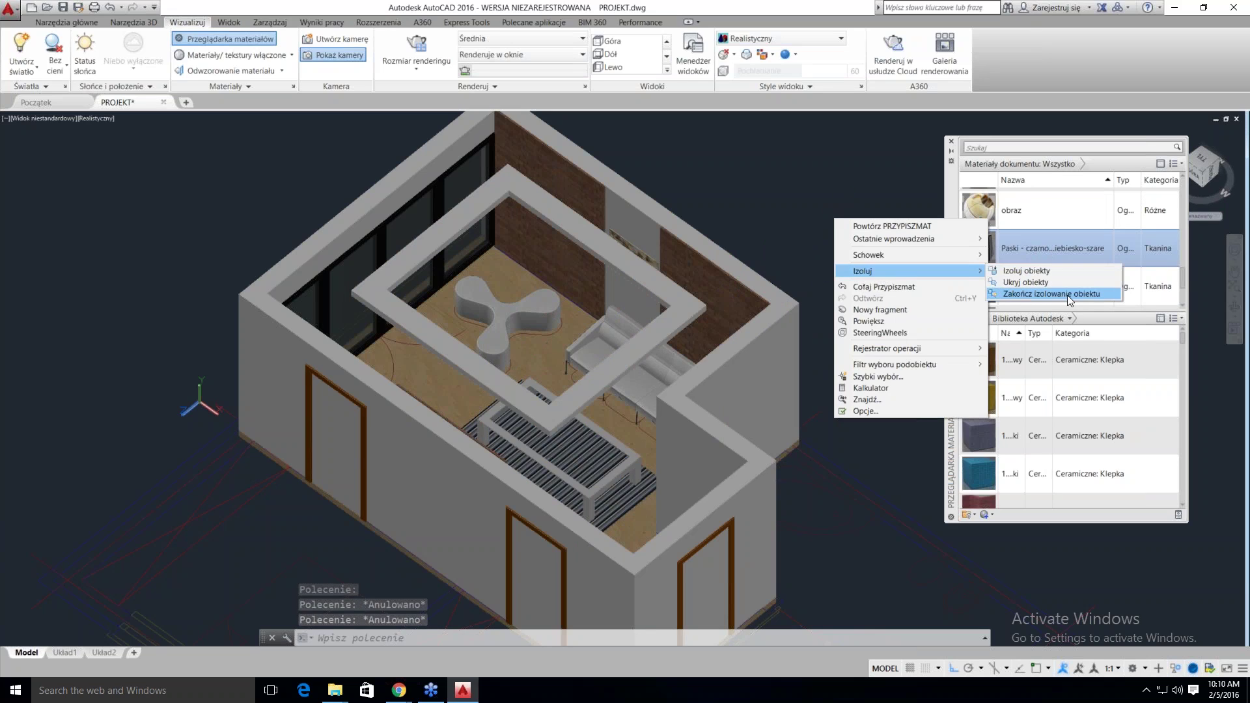
End object isolation and give the roof slab the Klepka akustyczna tile material
{"action": "left_click", "coordinate": [1068, 294]}
{"action": "left_click", "coordinate": [763, 266]}
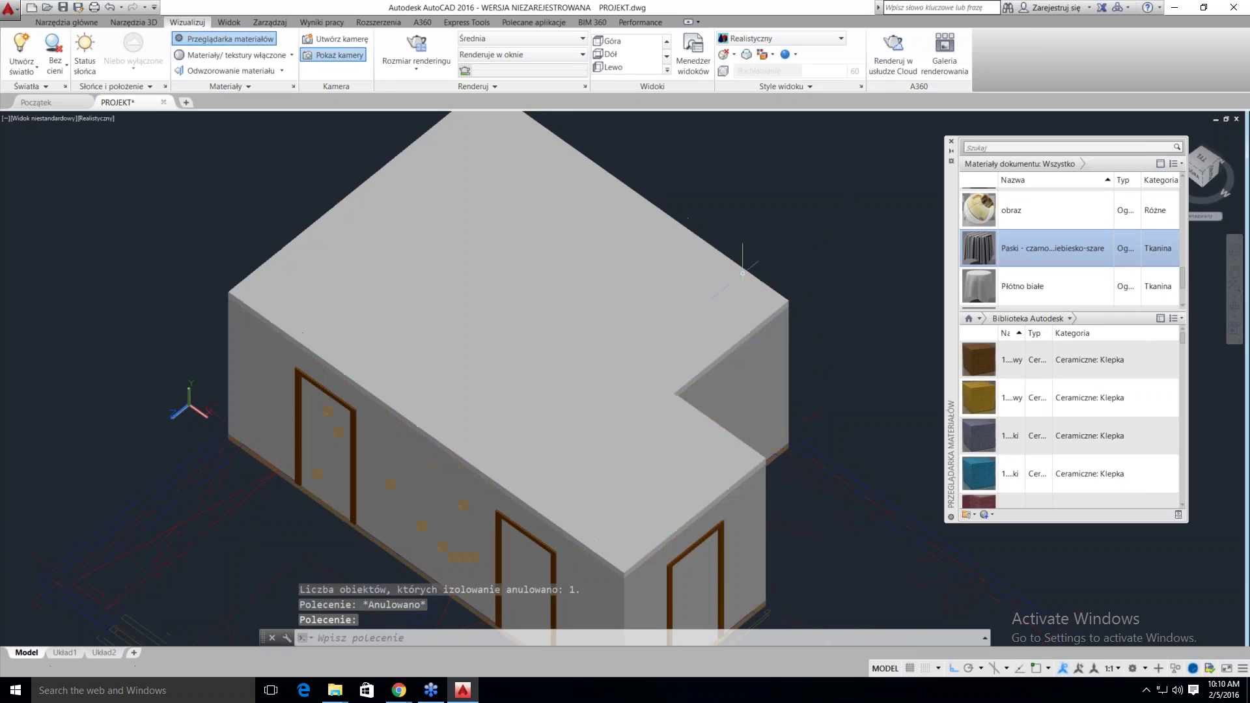
{"action": "mouse_move", "coordinate": [1055, 210]}
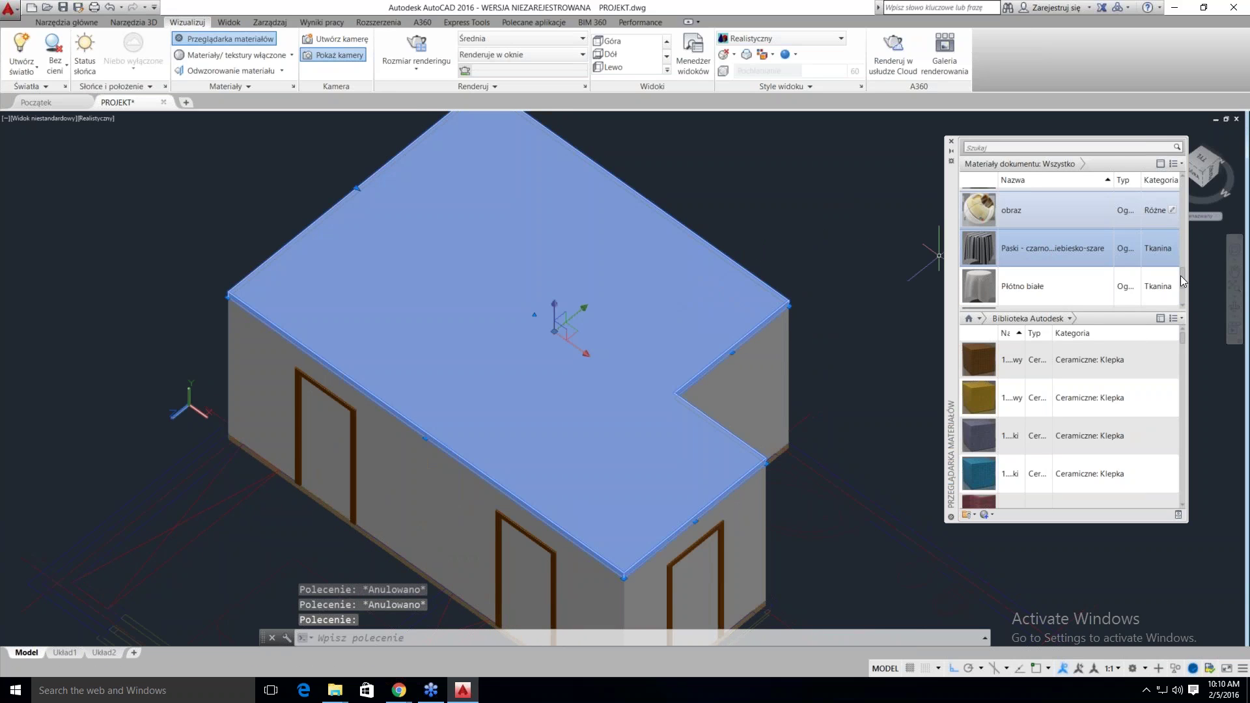
{"action": "left_click_drag", "start_coordinate": [1182, 281], "coordinate": [1184, 267]}
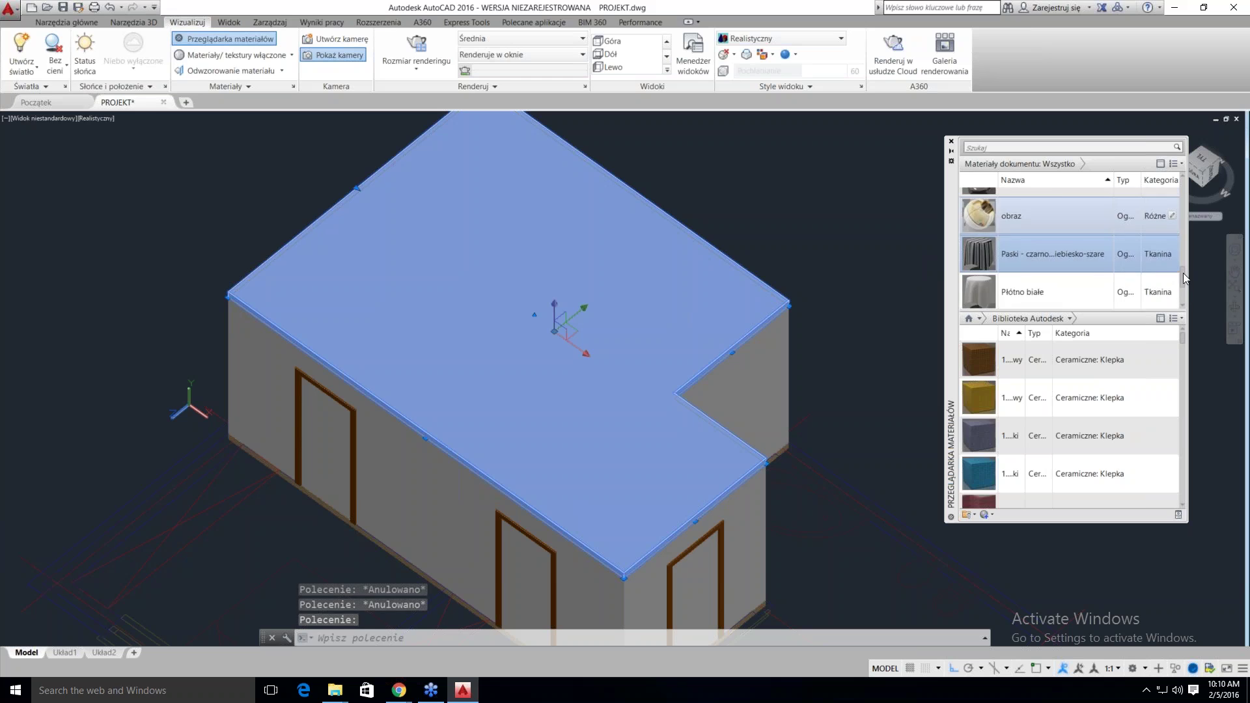
{"action": "scroll", "coordinate": [1067, 247], "scroll_direction": "up", "scroll_amount": 2}
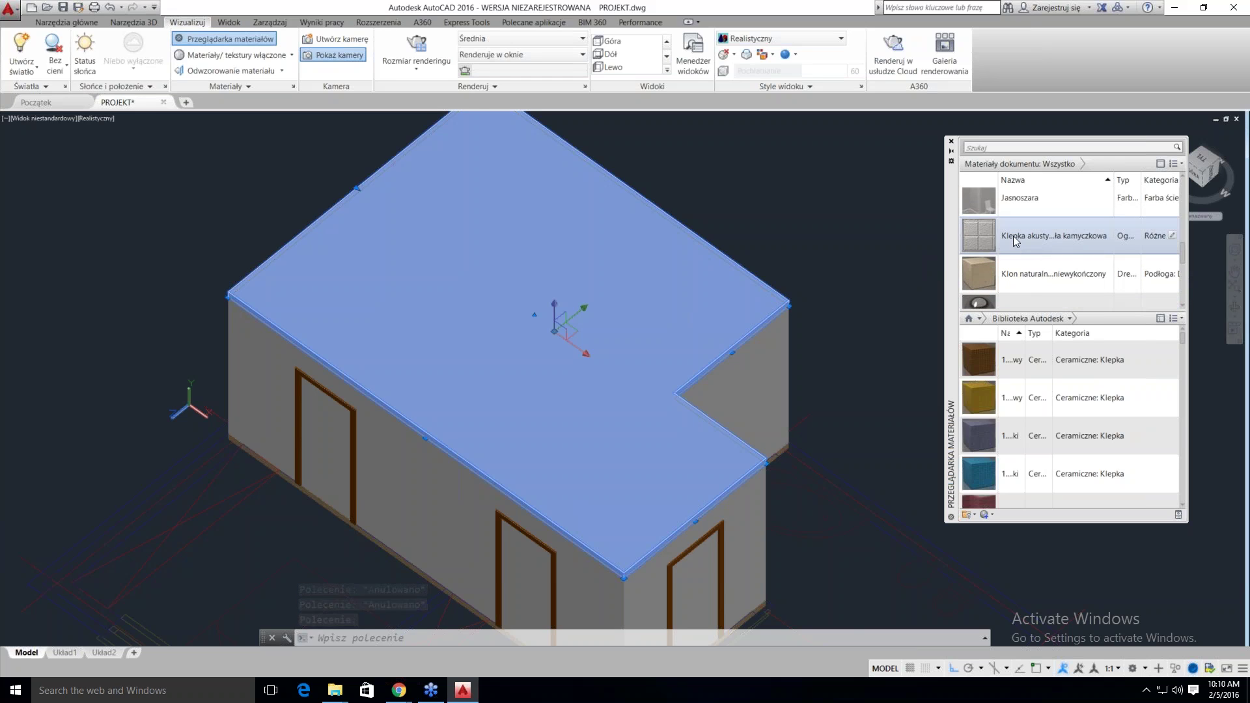
{"action": "left_click", "coordinate": [1013, 236]}
{"action": "key", "text": "Escape"}
{"action": "key", "text": "Escape"}
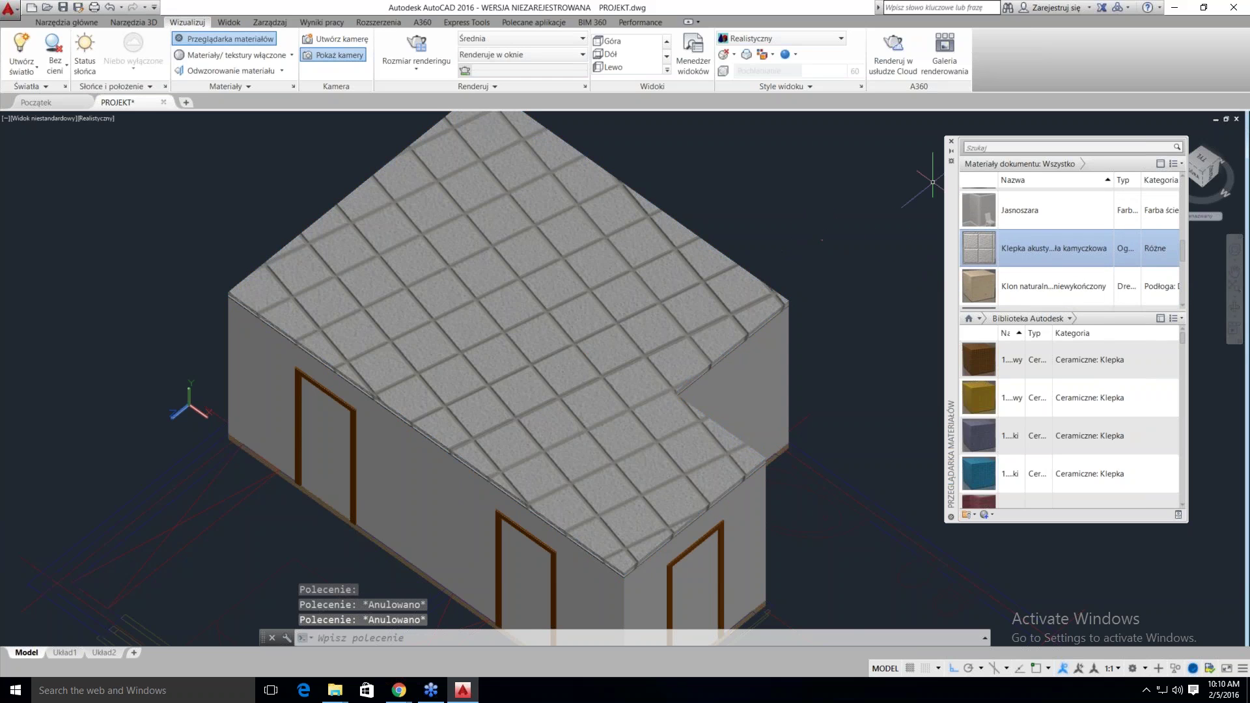
Close the Materials Browser and switch to Top view
{"action": "left_click", "coordinate": [951, 143]}
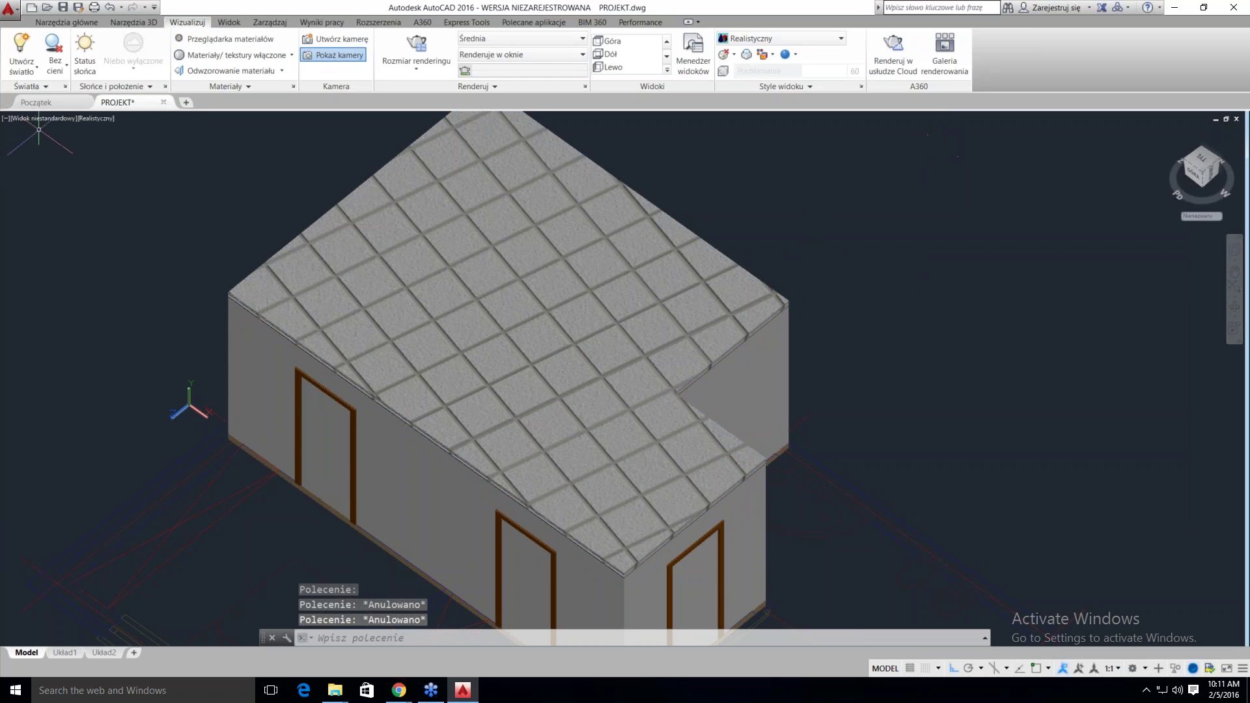
{"action": "left_click", "coordinate": [37, 118]}
{"action": "left_click", "coordinate": [58, 148]}
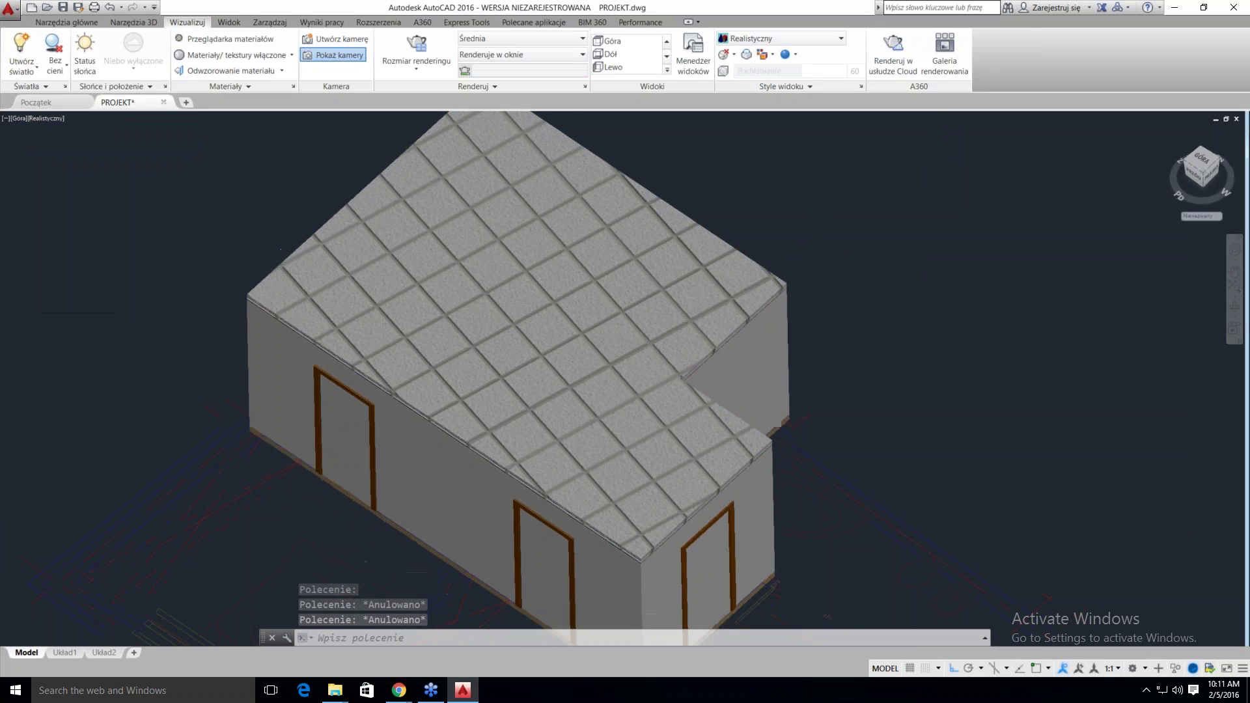
Start planar material mapping on the roof and move its gizmo to the slab corner
{"action": "left_click", "coordinate": [429, 294]}
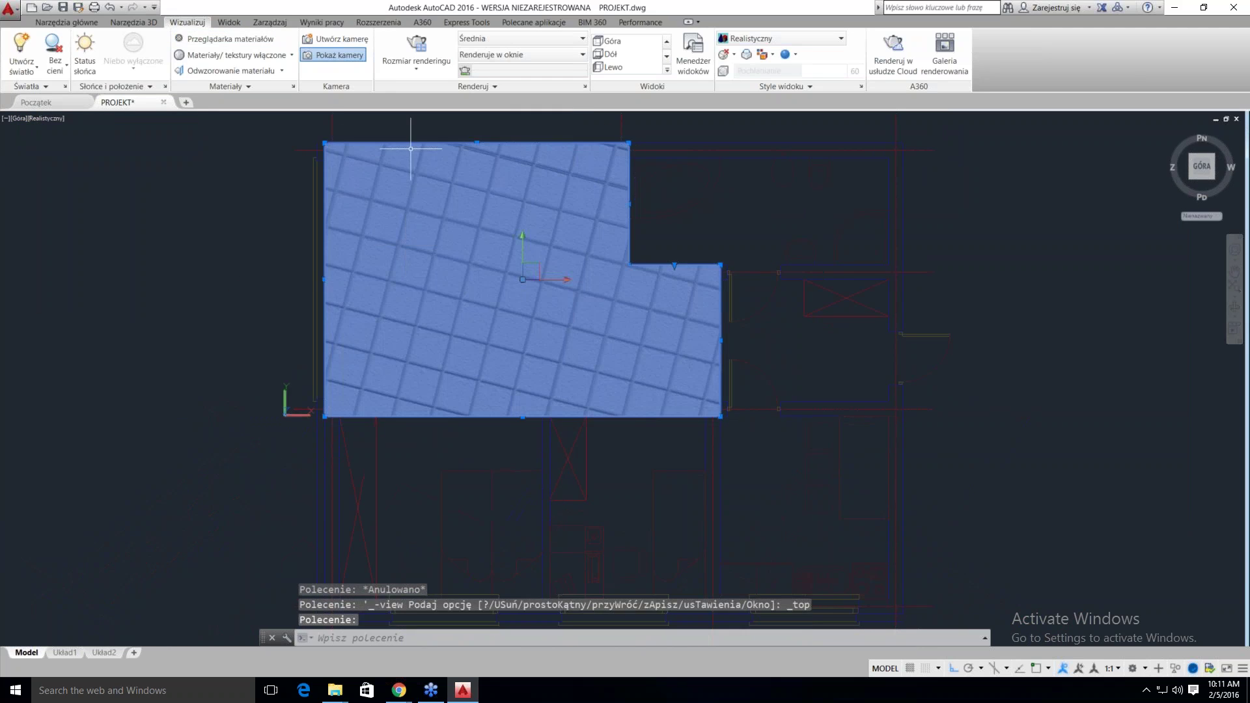
{"action": "left_click", "coordinate": [242, 55]}
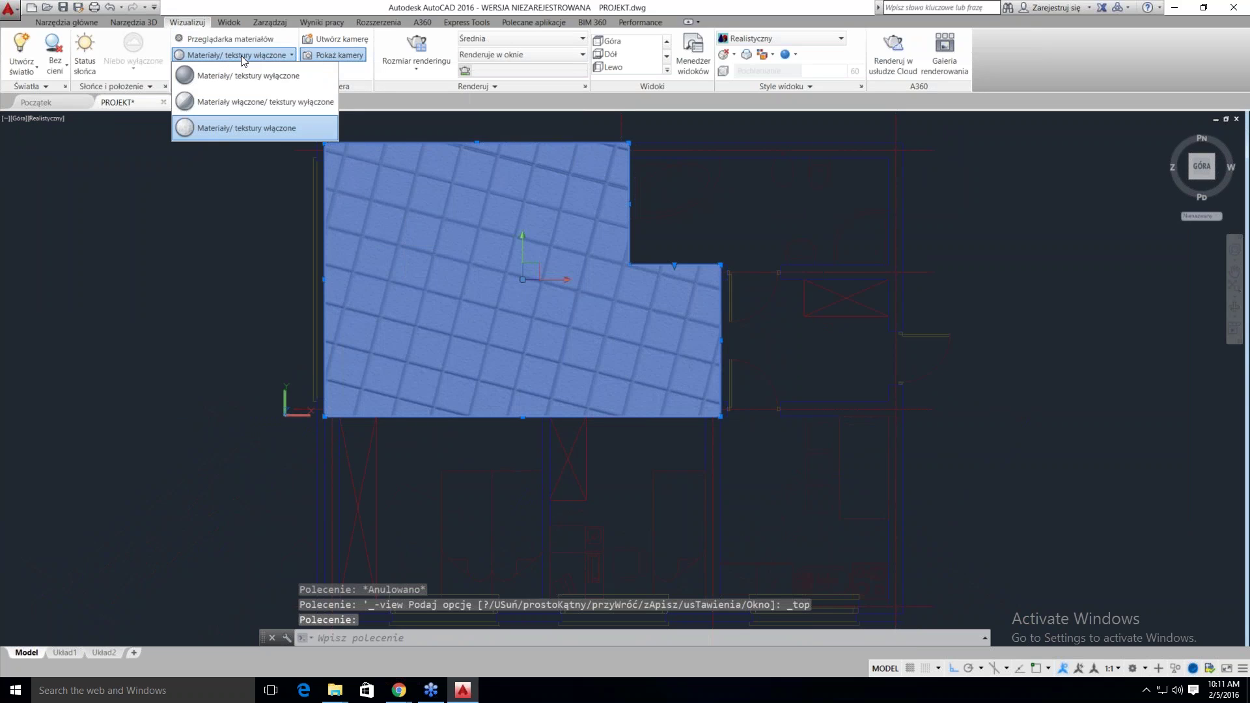
{"action": "left_click", "coordinate": [239, 69]}
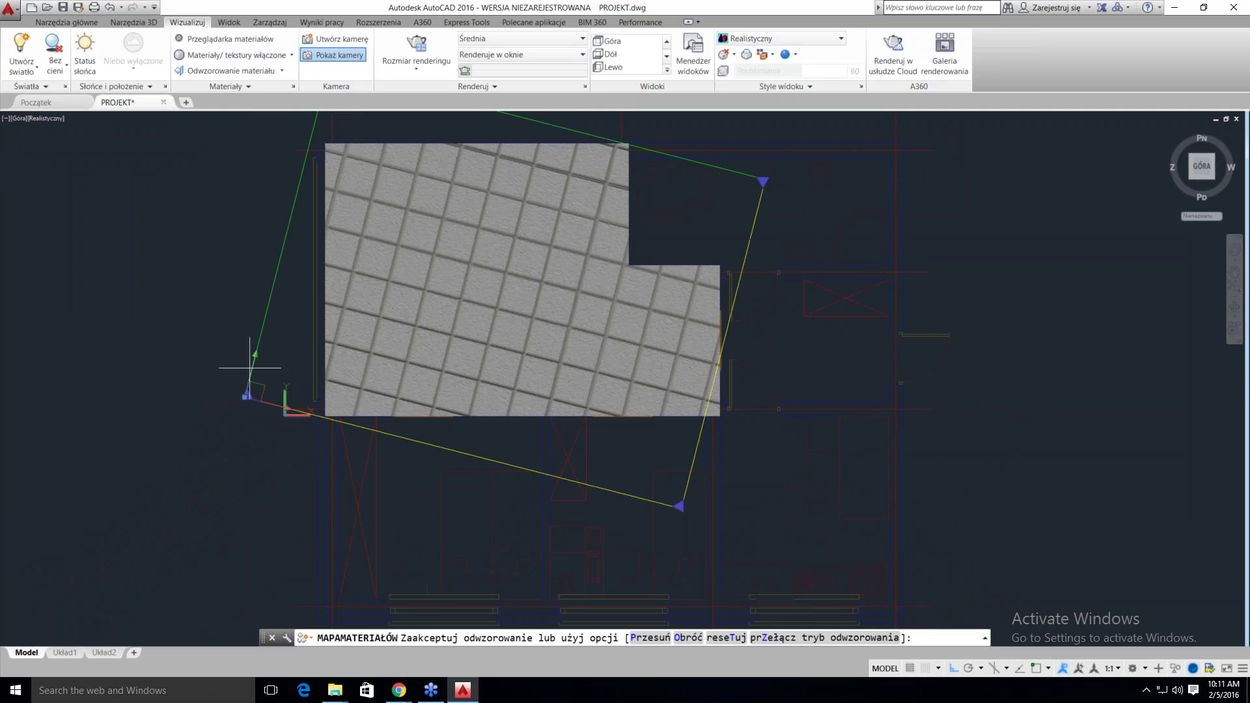
{"action": "left_click_drag", "start_coordinate": [262, 385], "coordinate": [326, 415]}
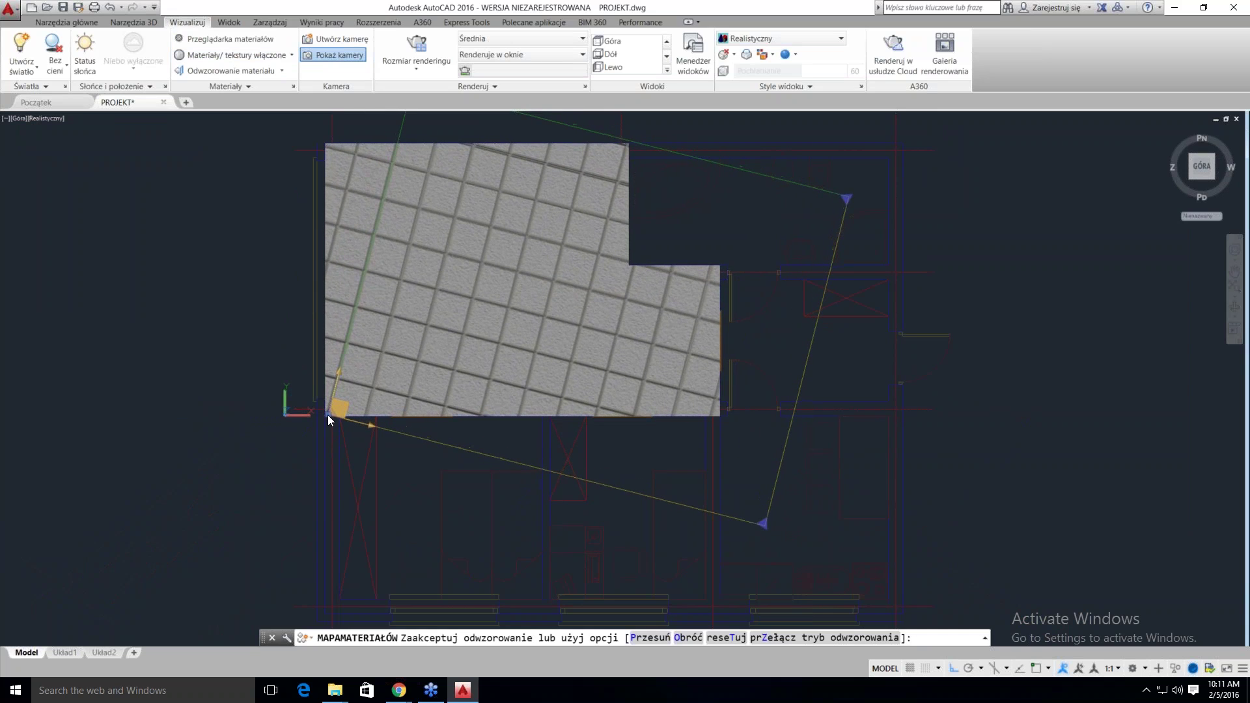
{"action": "left_click", "coordinate": [327, 416]}
{"action": "key", "text": "F3"}
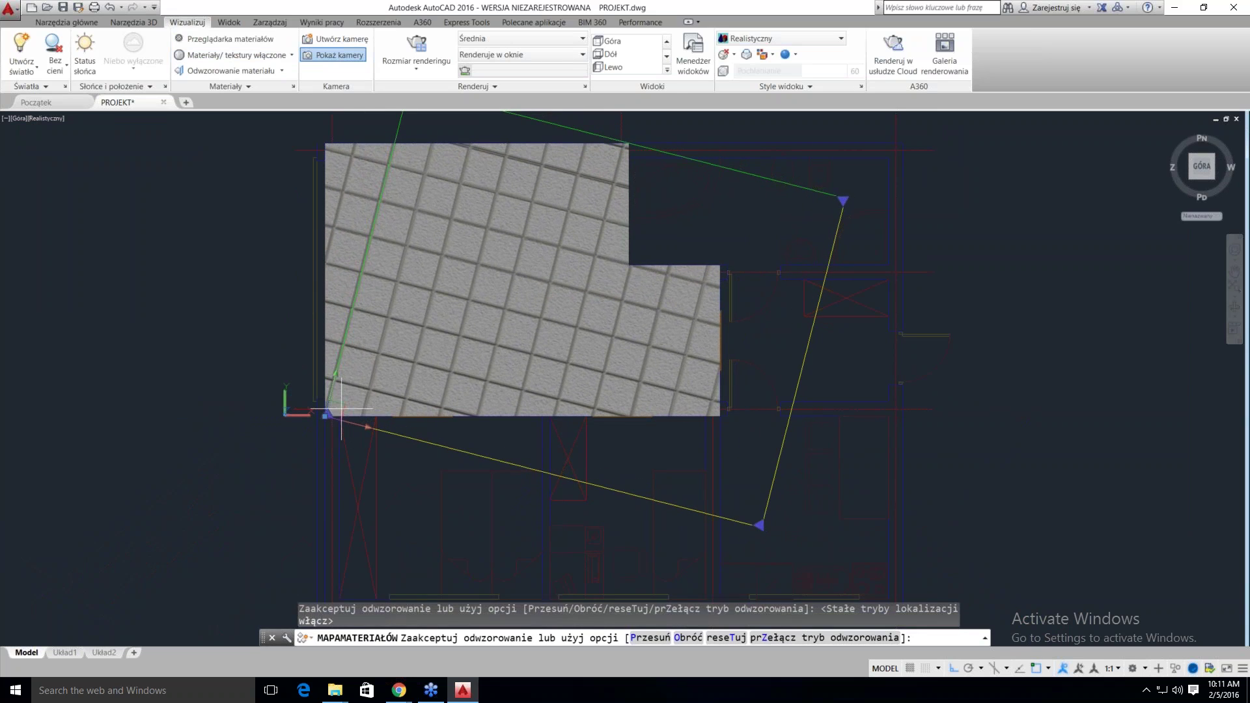
Try rotating the tile mapping by reference to the slab's bottom edge, then cancel it
{"action": "left_click", "coordinate": [362, 430]}
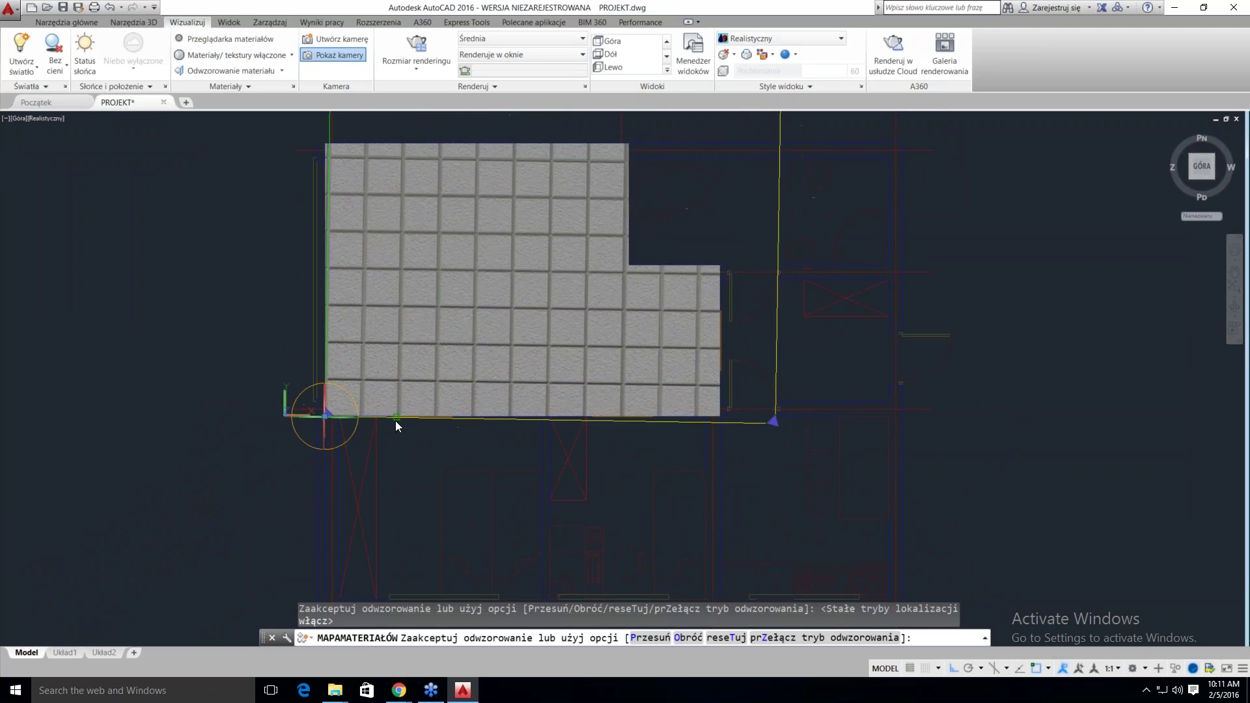
{"action": "left_click", "coordinate": [396, 420]}
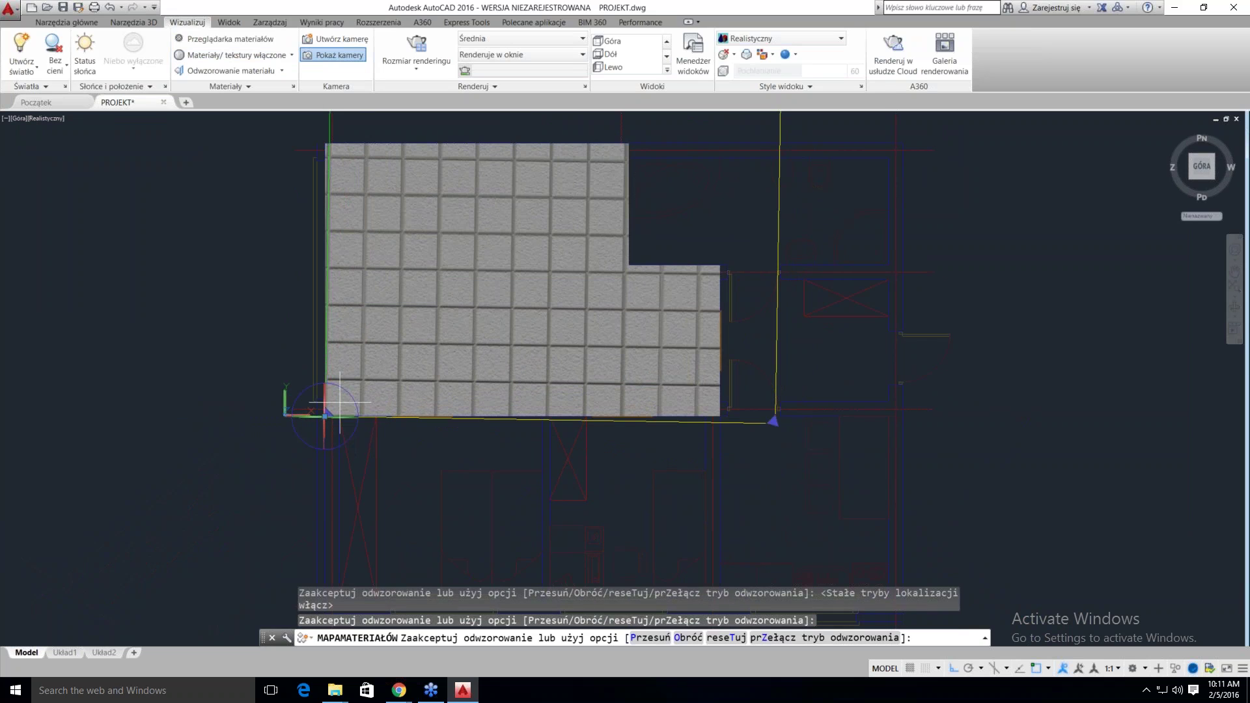
{"action": "right_click", "coordinate": [341, 403]}
{"action": "left_click", "coordinate": [362, 425]}
{"action": "left_click", "coordinate": [353, 432]}
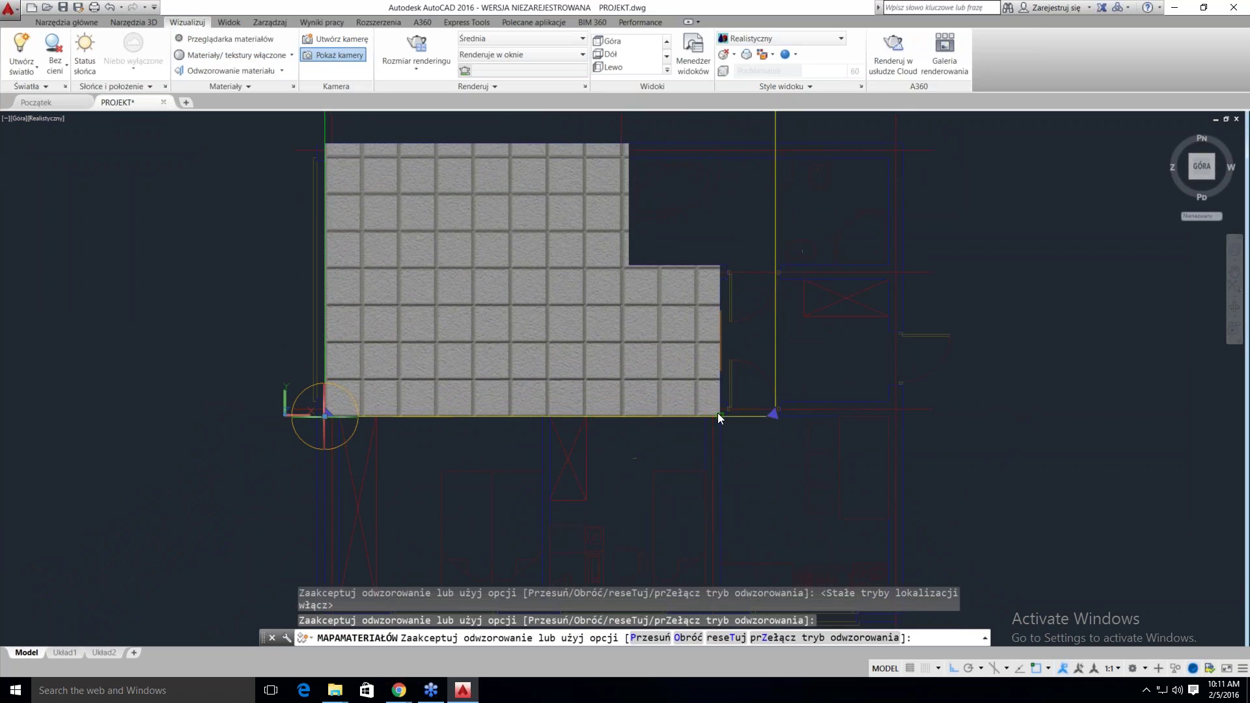
{"action": "key", "text": "Escape"}
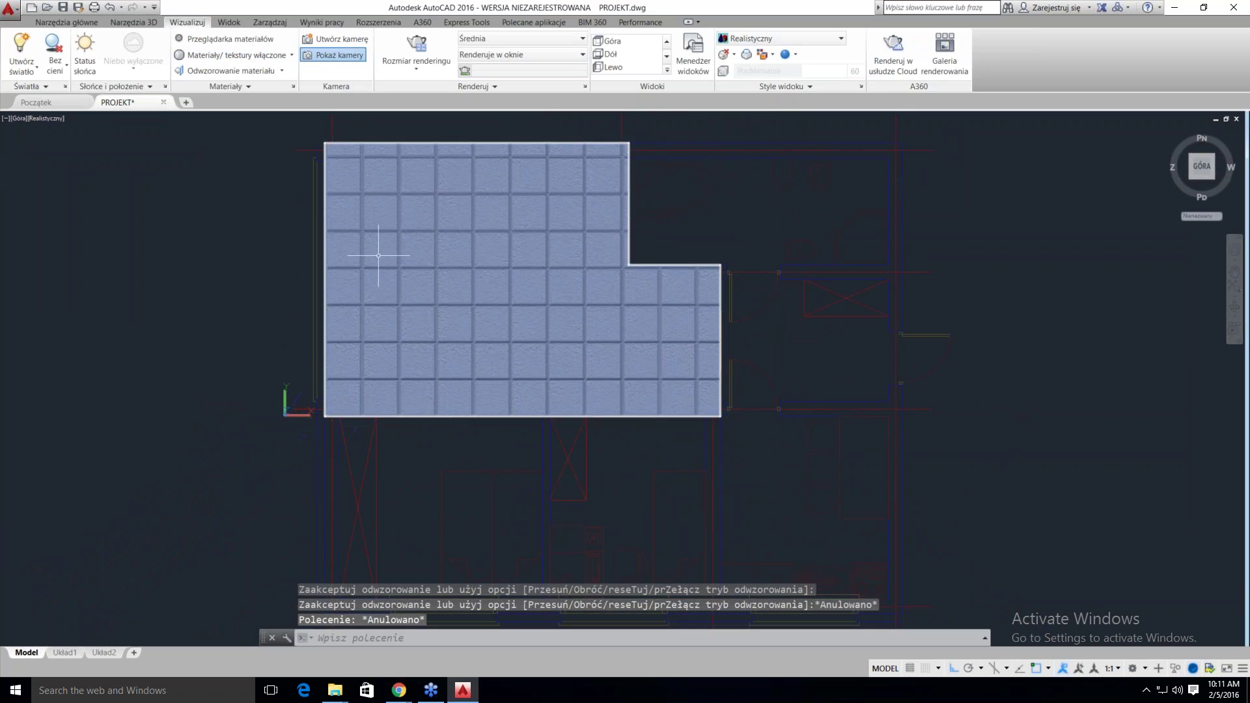
{"action": "middle_click_drag", "start_coordinate": [371, 330], "coordinate": [365, 390]}
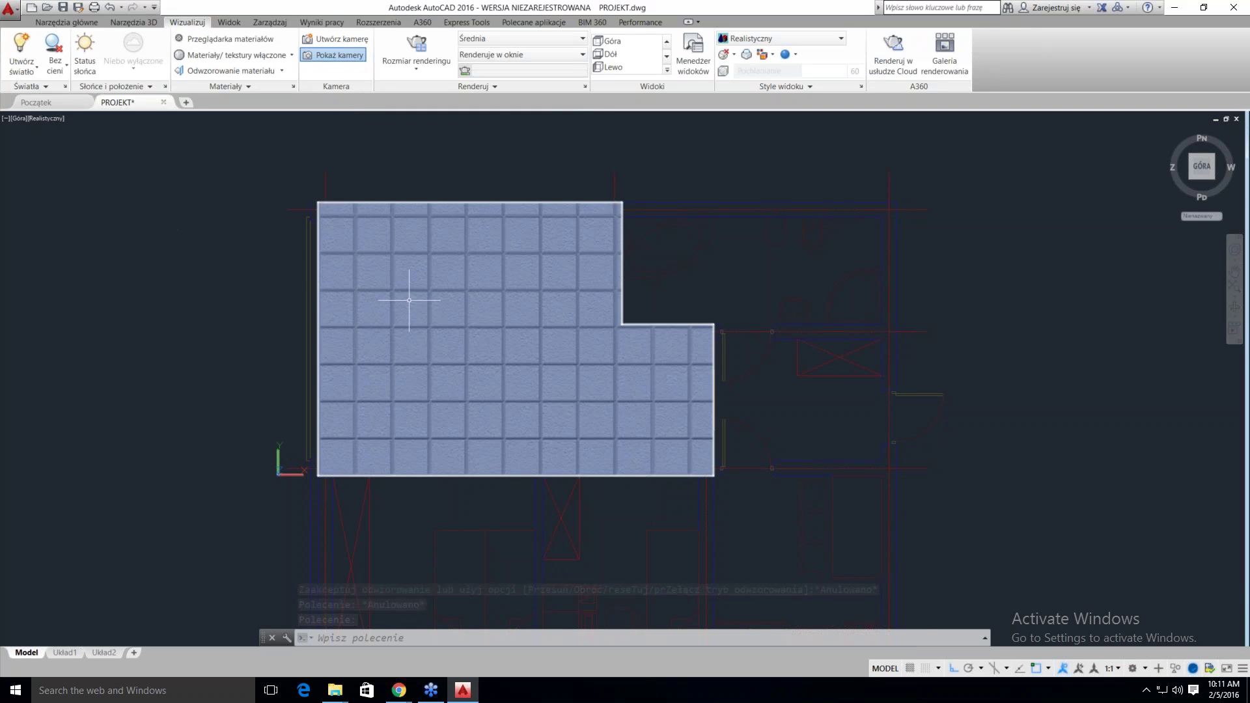
{"action": "left_click", "coordinate": [518, 339]}
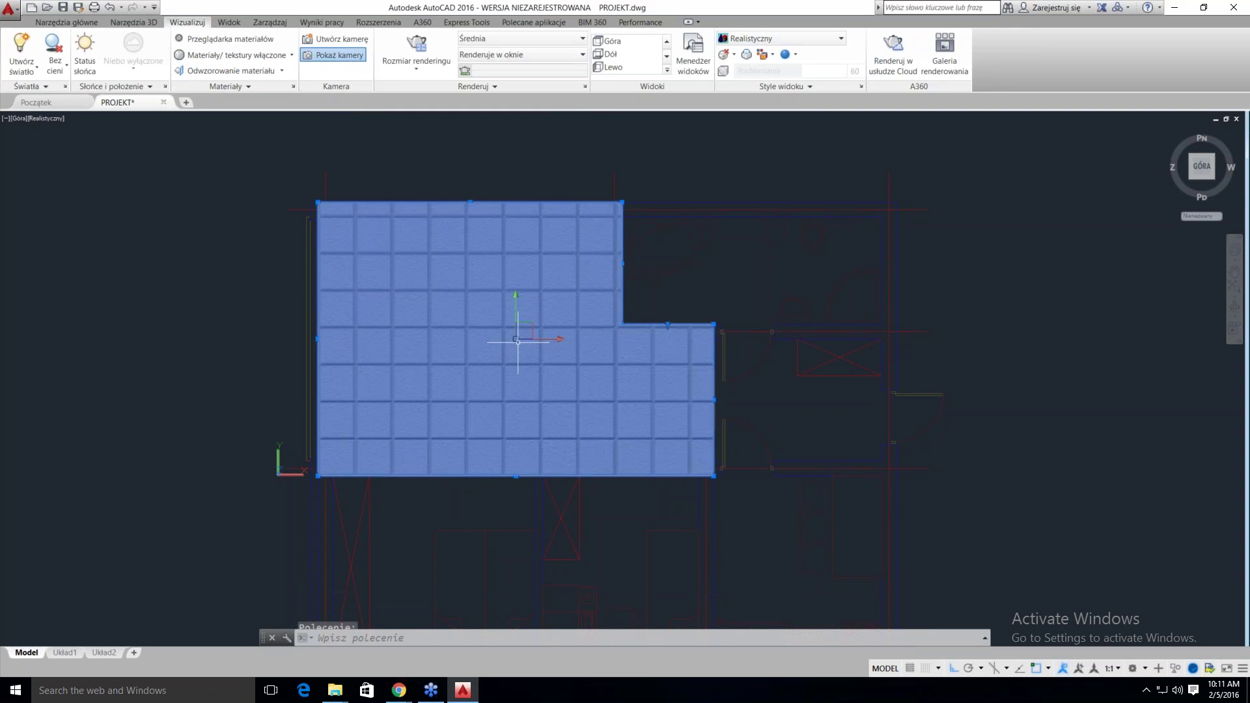
{"action": "right_click", "coordinate": [473, 312]}
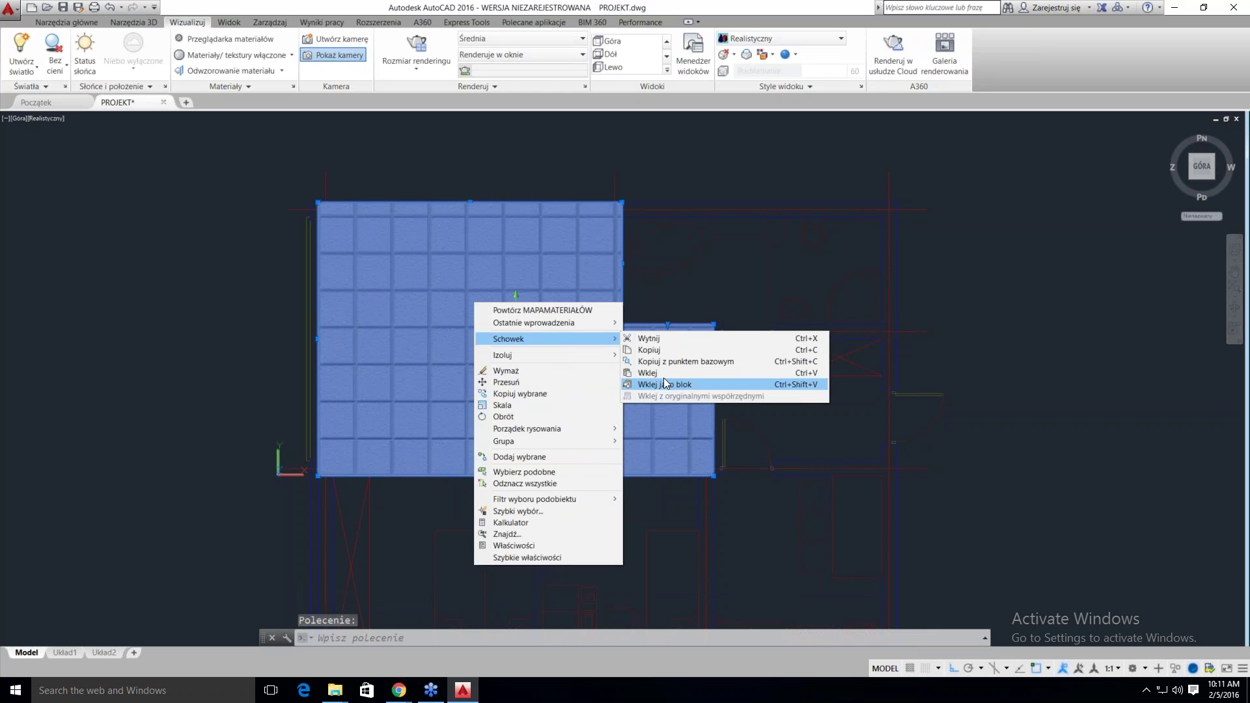
{"action": "mouse_move", "coordinate": [547, 354]}
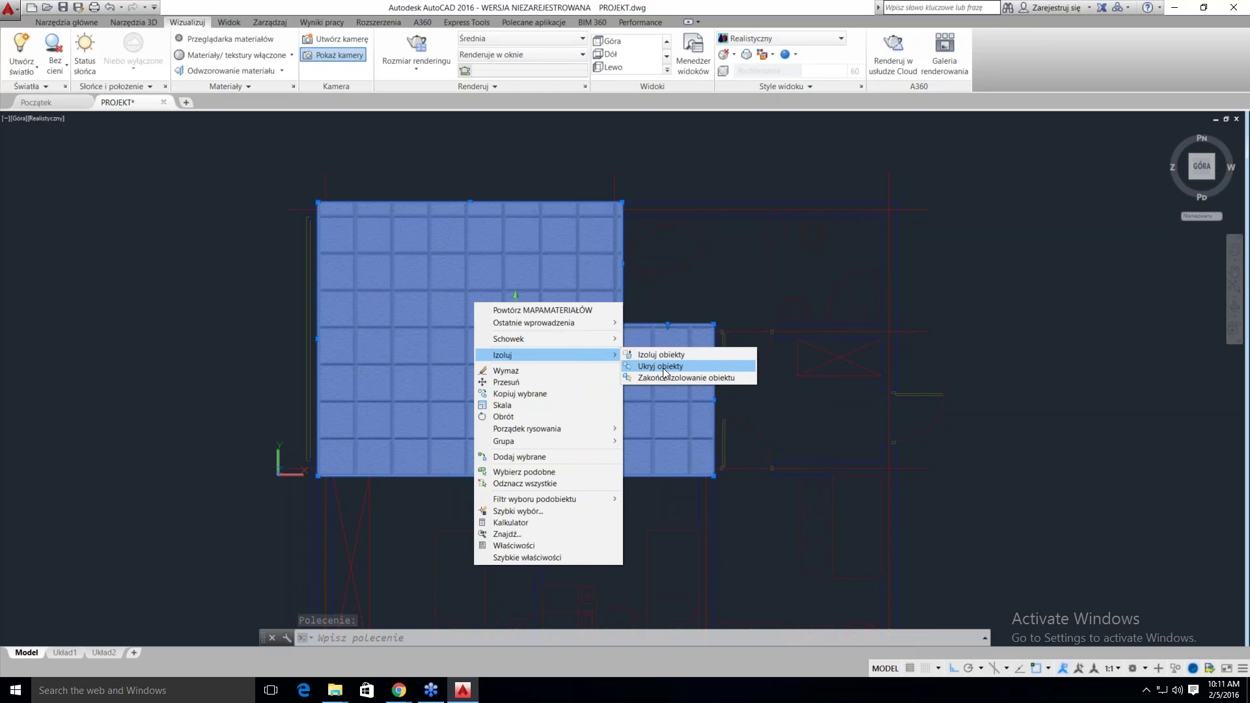
{"action": "left_click", "coordinate": [659, 365]}
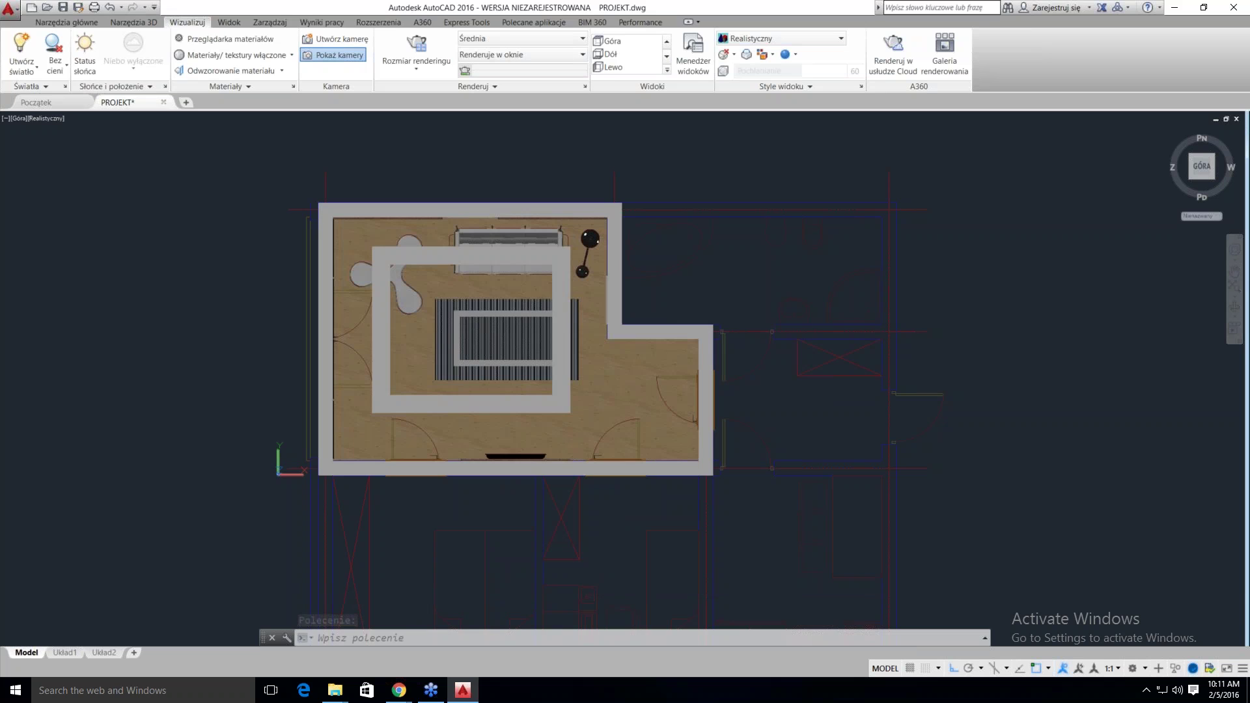
{"action": "scroll", "coordinate": [659, 365], "scroll_direction": "up", "scroll_amount": 2}
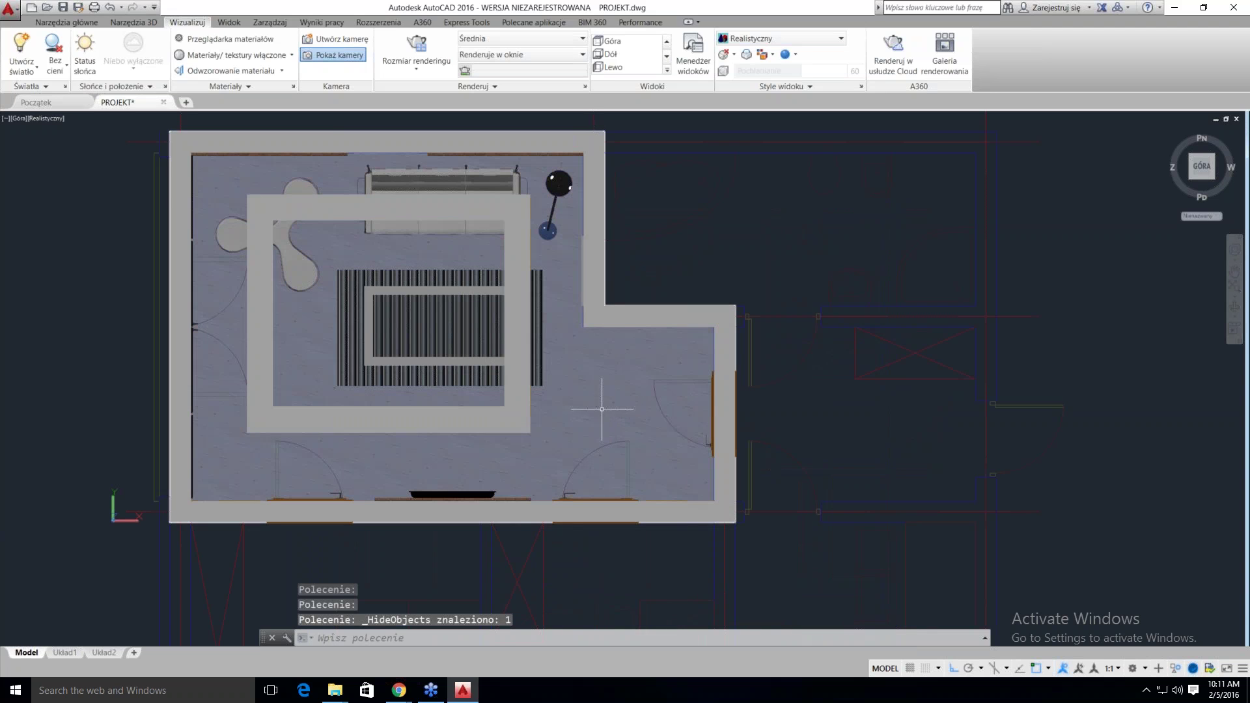
{"action": "mouse_move", "coordinate": [601, 409]}
{"action": "middle_mouse_down", "text": "shift"}
{"action": "mouse_move", "coordinate": [748, 391]}
{"action": "mouse_move", "coordinate": [665, 227]}
{"action": "middle_mouse_up", "text": "shift"}
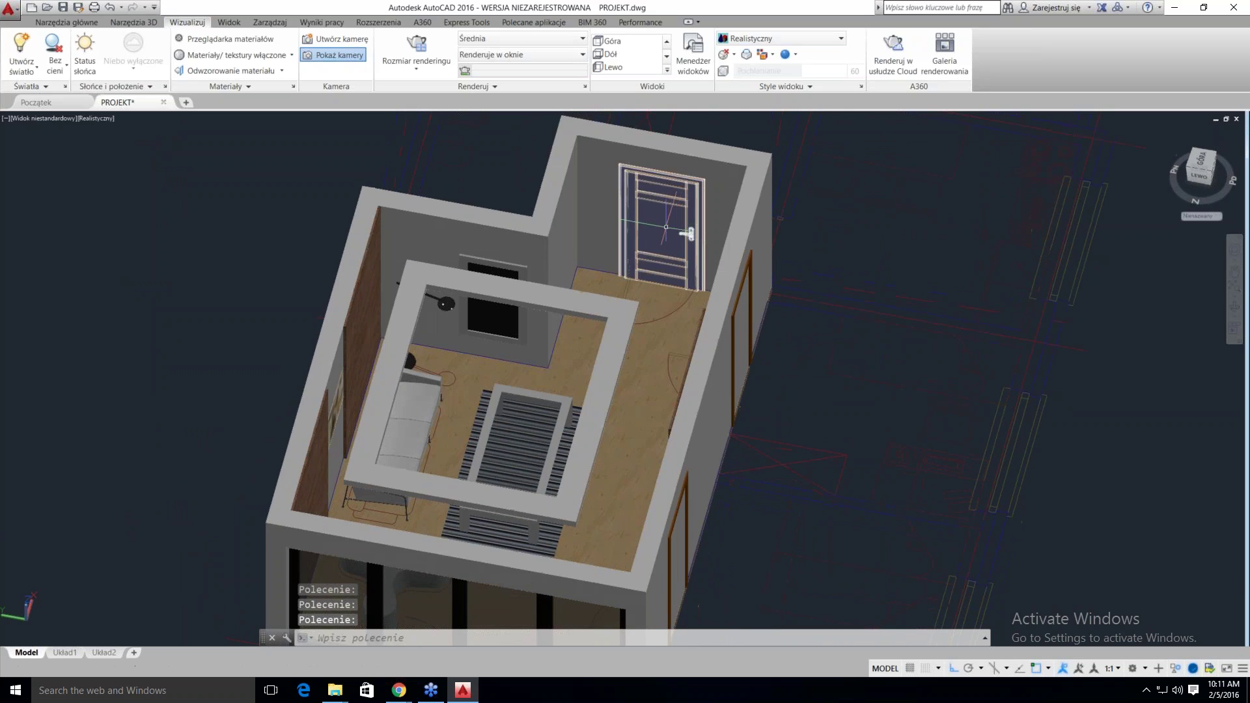
{"action": "left_click", "coordinate": [688, 219]}
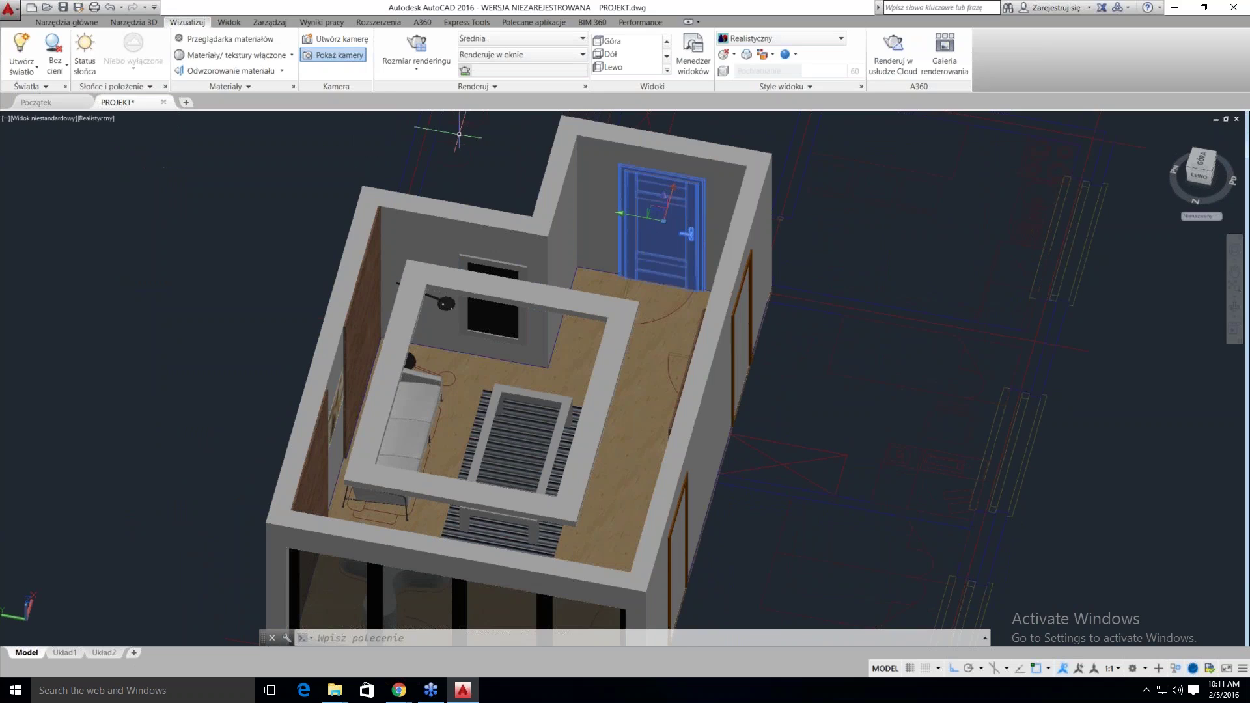
{"action": "key", "text": "Escape"}
{"action": "key", "text": "Escape"}
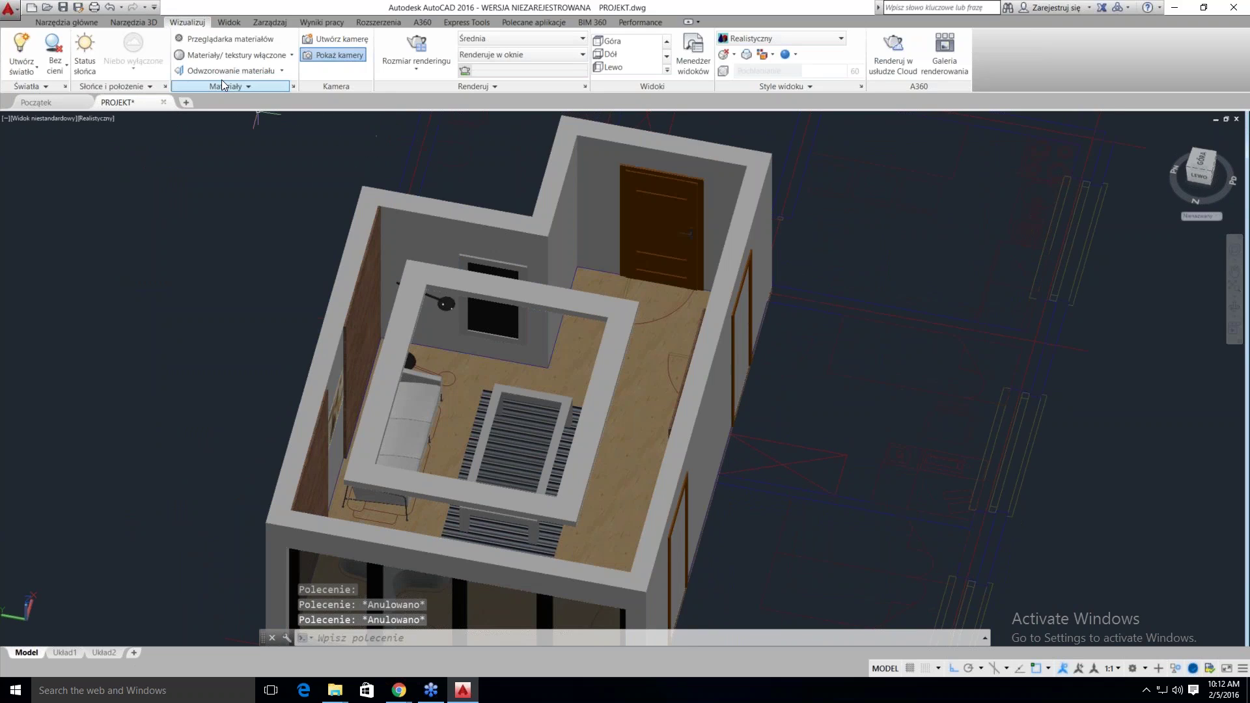
Attach the Jasnoszara light-grey material to the drzwi layer using Attach by Layer
{"action": "left_click", "coordinate": [228, 86]}
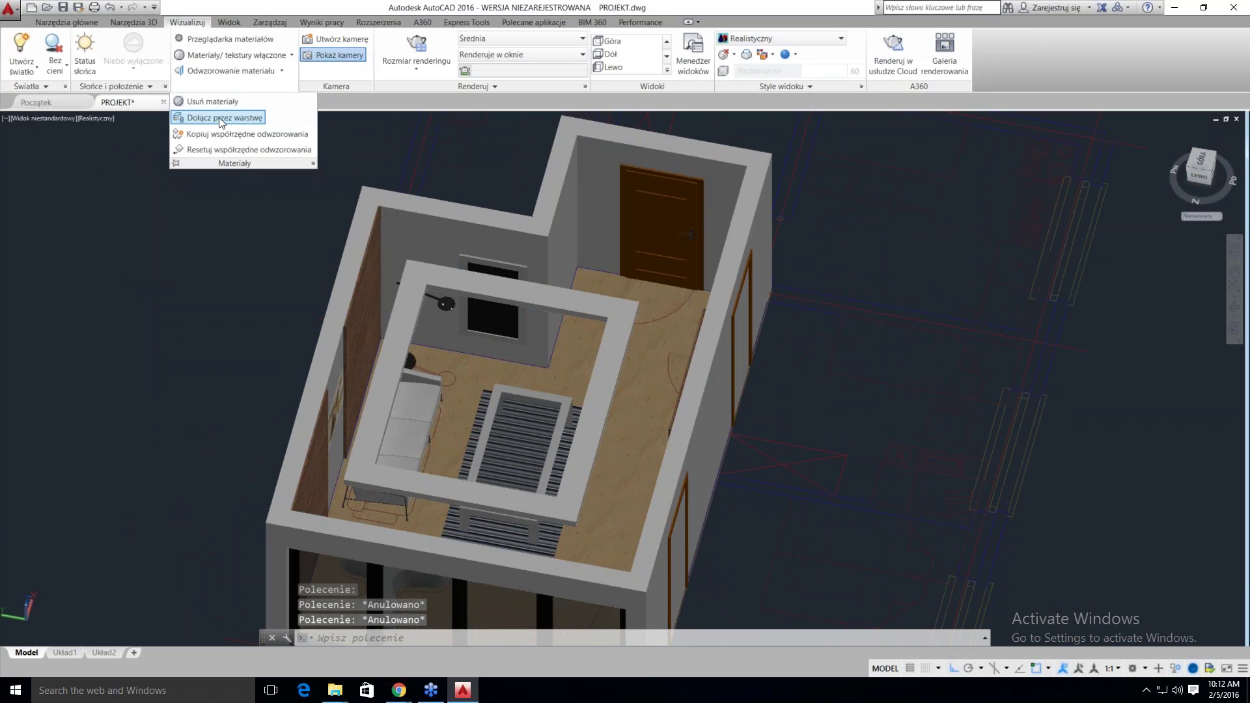
{"action": "left_click", "coordinate": [226, 119]}
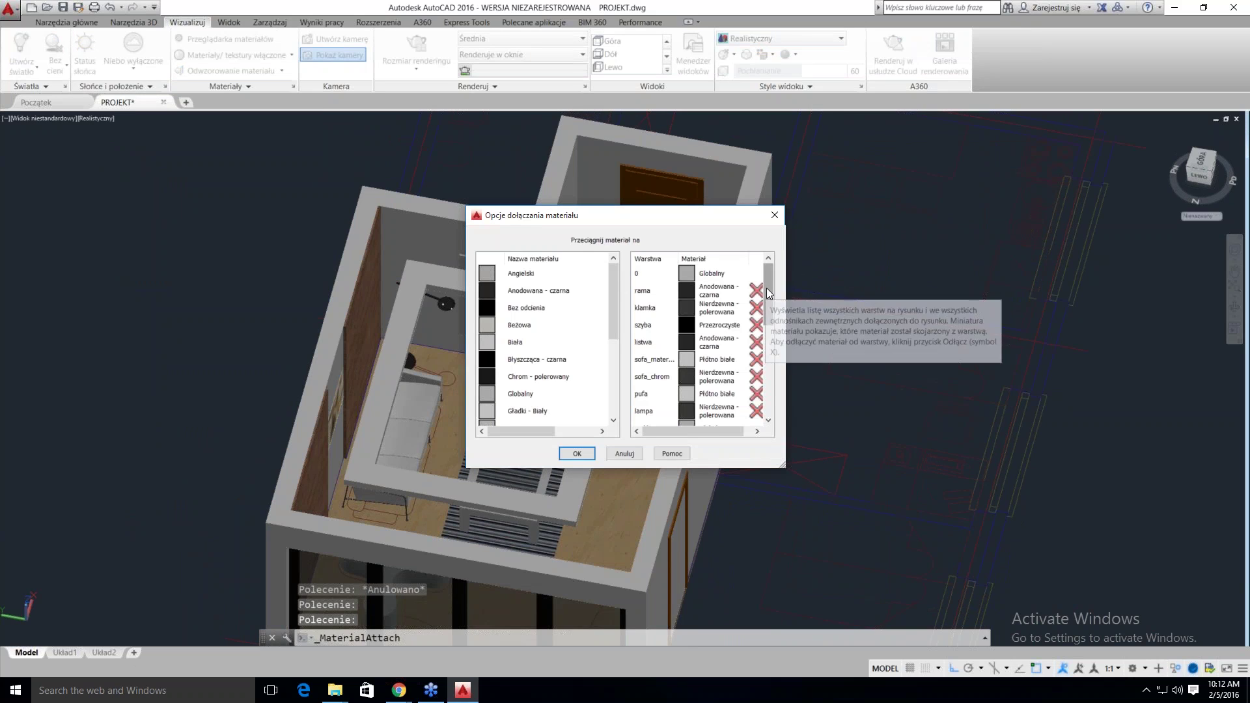
{"action": "left_click_drag", "start_coordinate": [767, 288], "coordinate": [764, 362]}
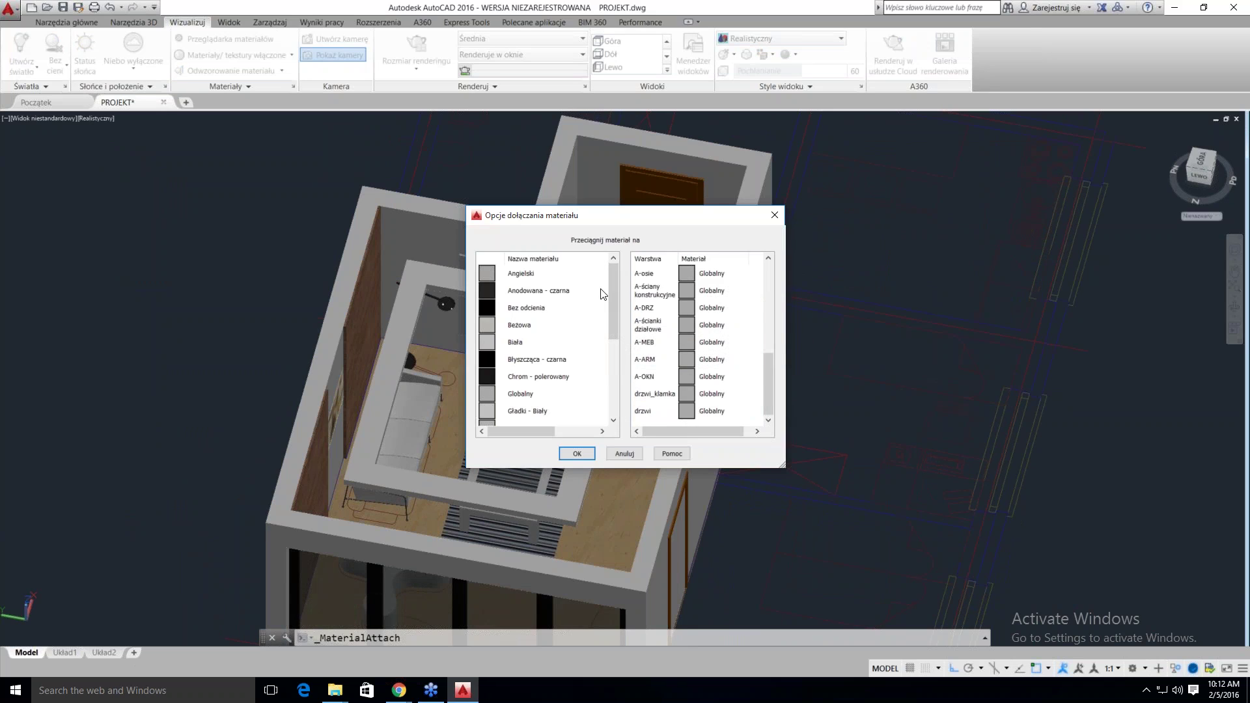
{"action": "left_click_drag", "start_coordinate": [616, 294], "coordinate": [616, 329]}
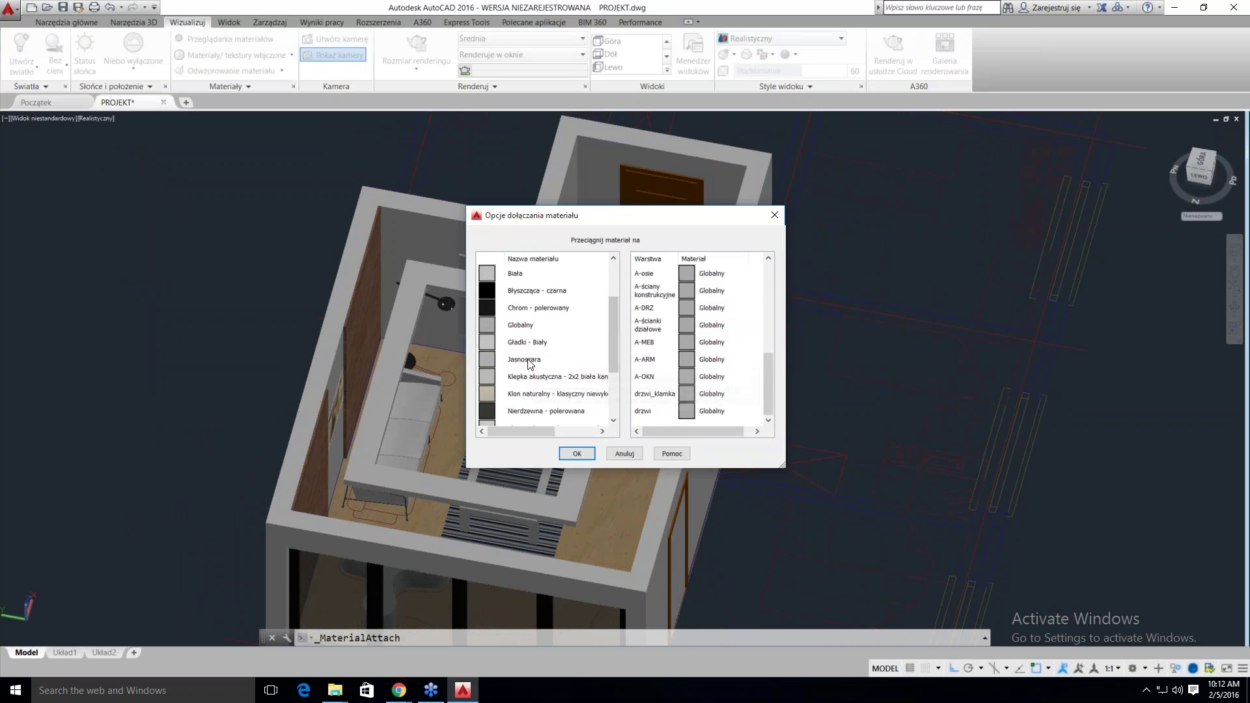
{"action": "left_click", "coordinate": [520, 360]}
{"action": "left_click_drag", "start_coordinate": [519, 358], "coordinate": [658, 411]}
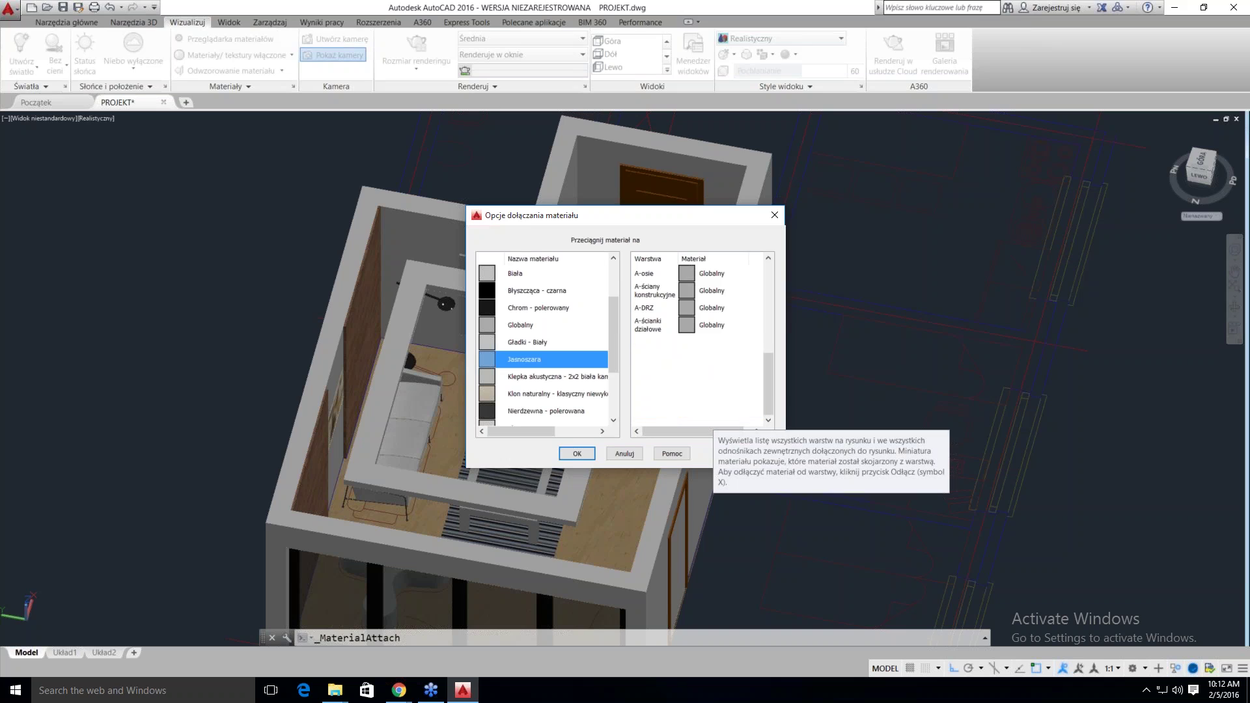
{"action": "left_click", "coordinate": [572, 455]}
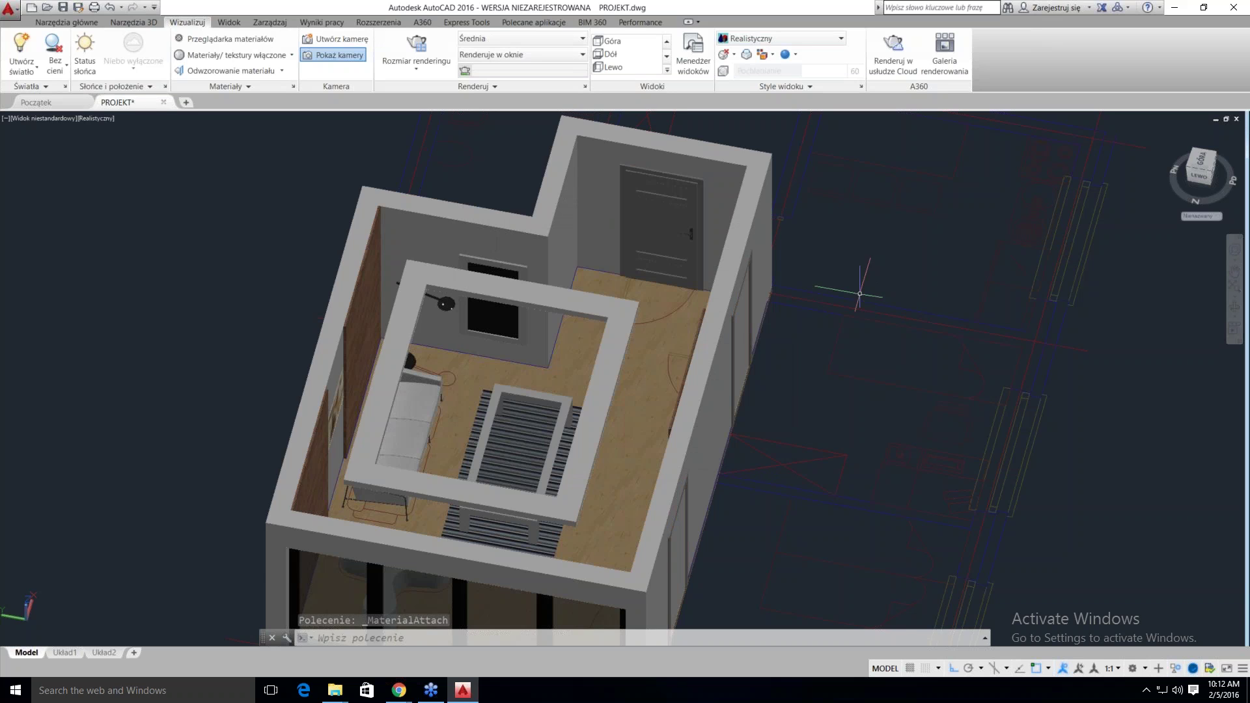
Show the plan from Top in 2D Wireframe with all isolated objects restored
{"action": "left_click", "coordinate": [42, 121]}
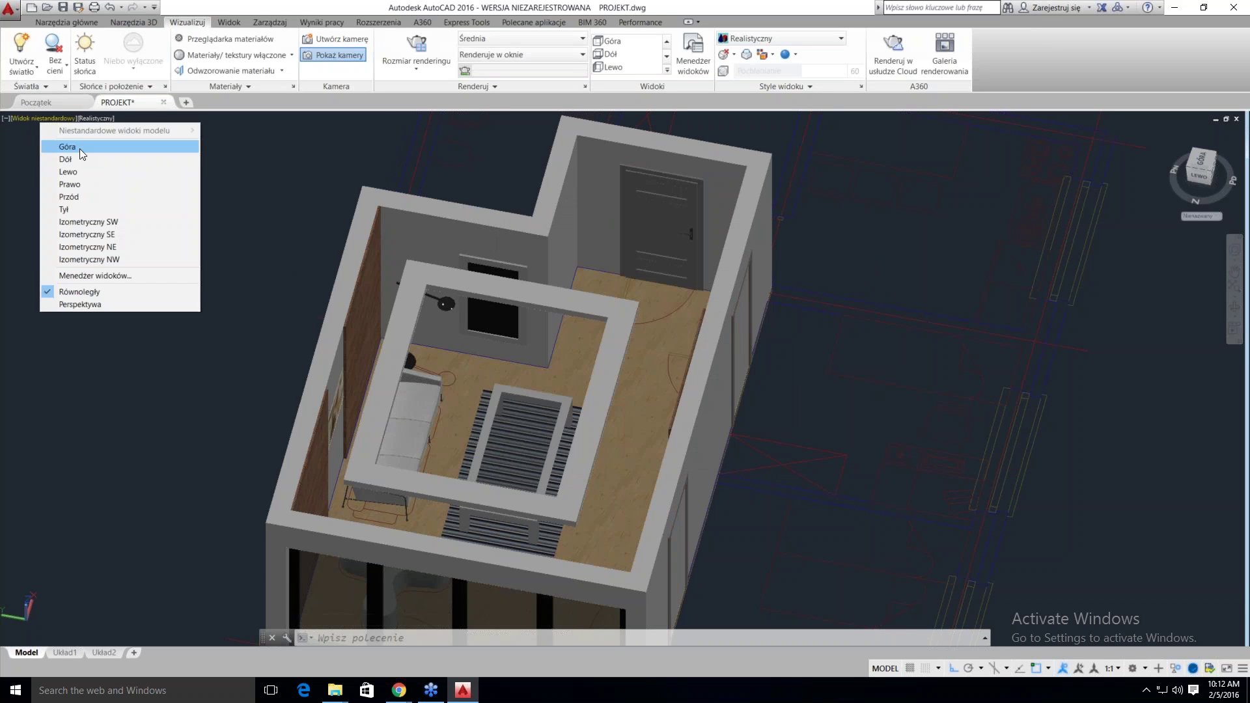
{"action": "left_click", "coordinate": [67, 146]}
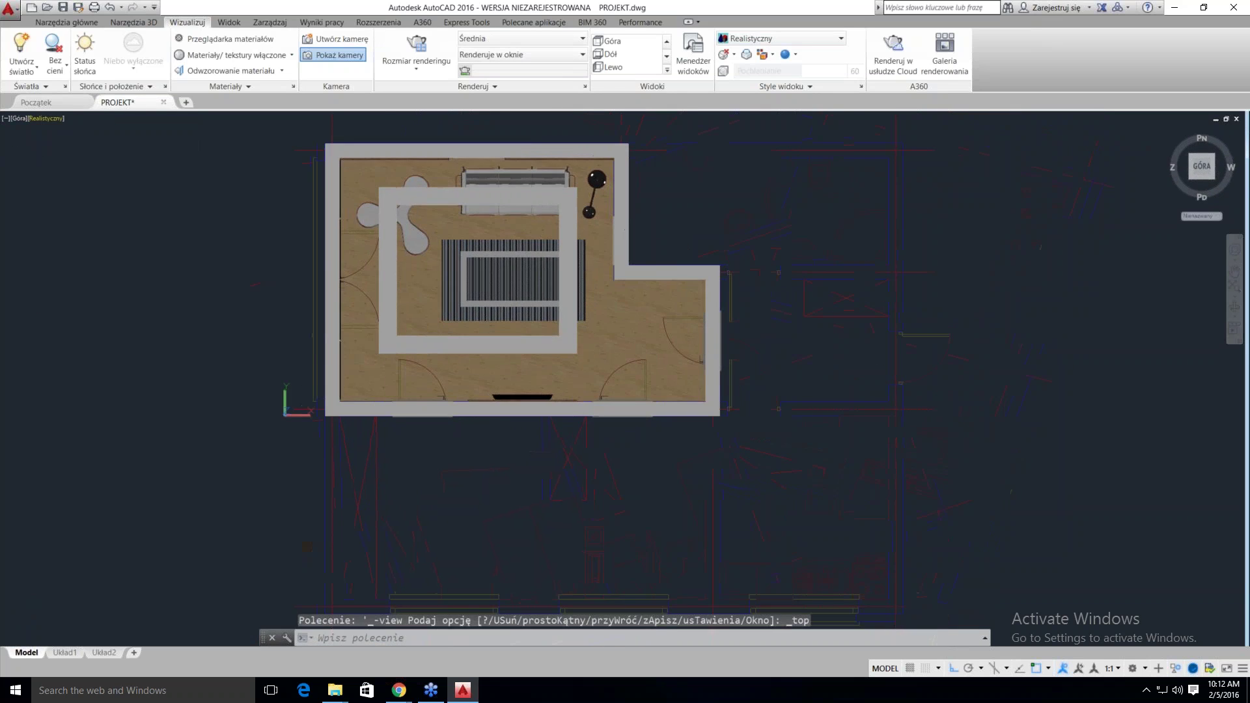
{"action": "middle_click_drag", "start_coordinate": [111, 187], "coordinate": [117, 221]}
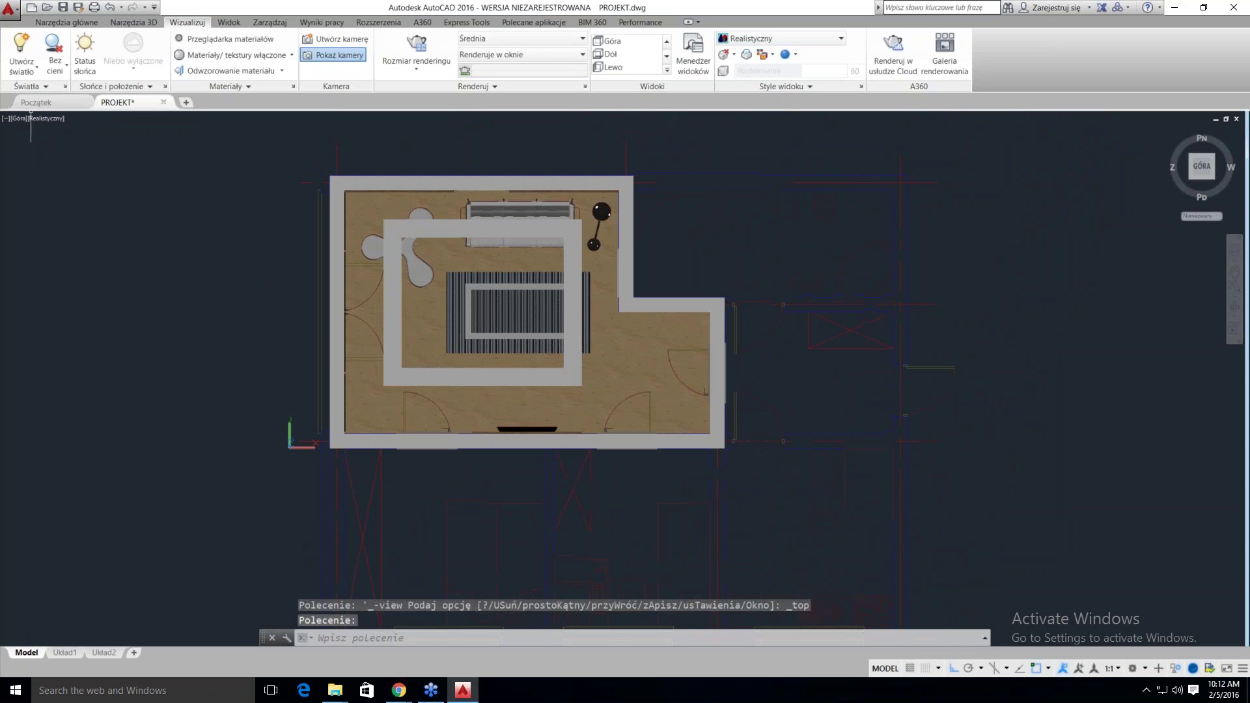
{"action": "left_click", "coordinate": [42, 119]}
{"action": "left_click", "coordinate": [64, 137]}
{"action": "right_click", "coordinate": [195, 255]}
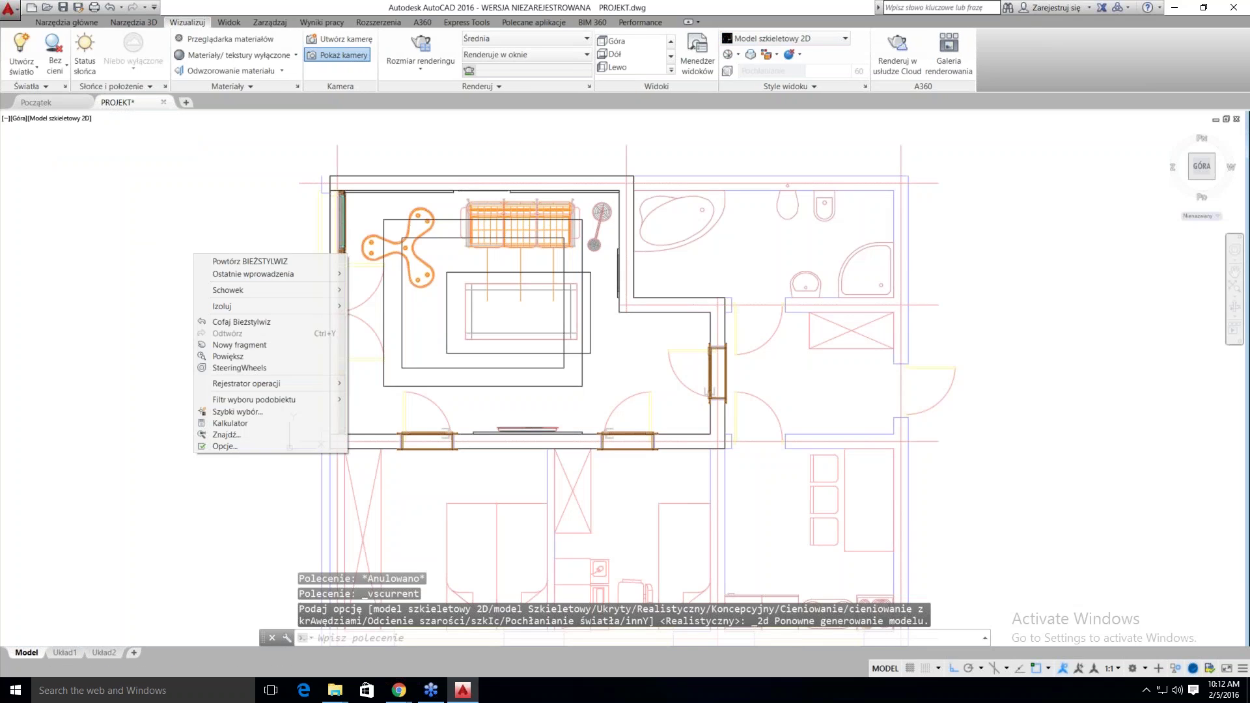
{"action": "left_click", "coordinate": [390, 330]}
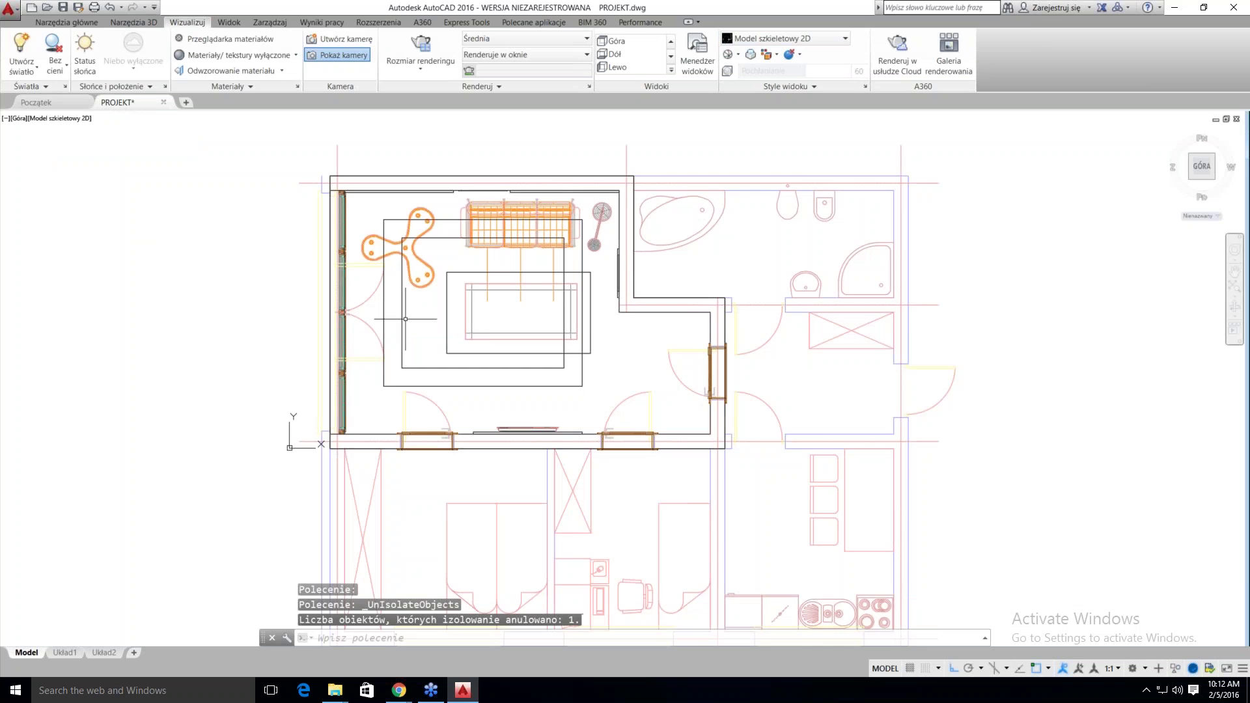
{"action": "scroll", "coordinate": [495, 270], "scroll_direction": "up", "scroll_amount": 3}
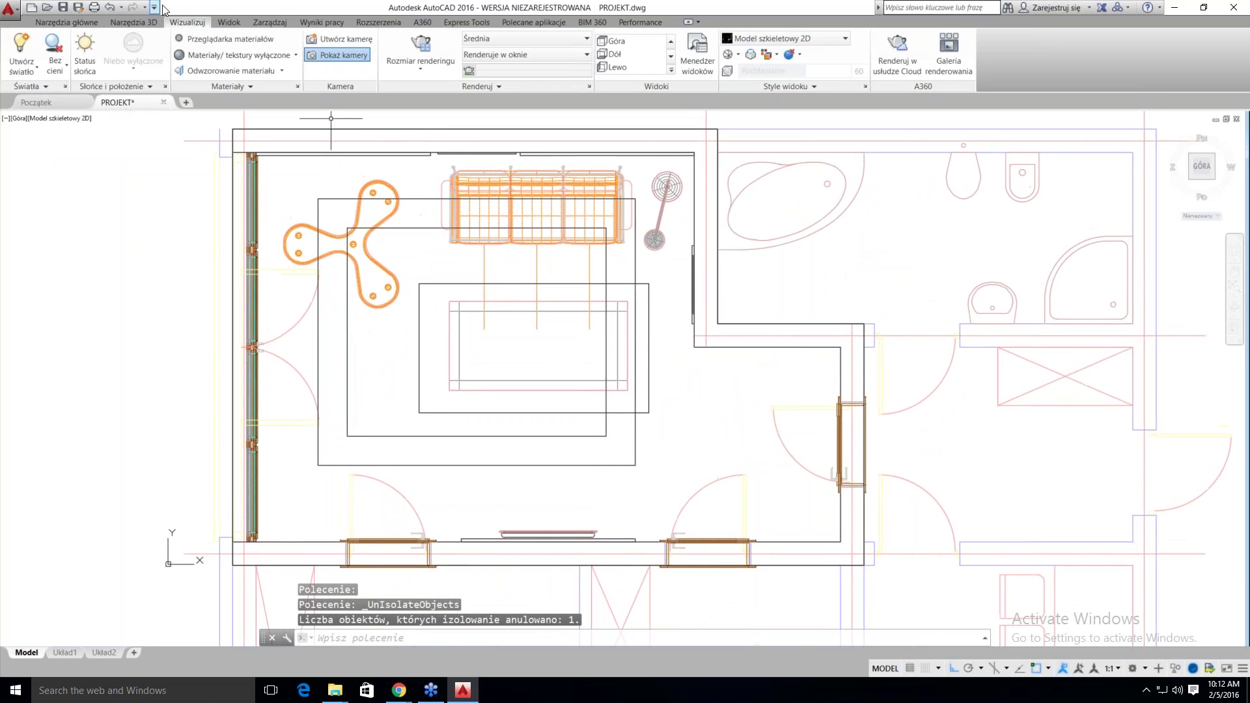
Place Kamera1 by the lower wall, aimed across the room toward the sofa
{"action": "left_click", "coordinate": [345, 40]}
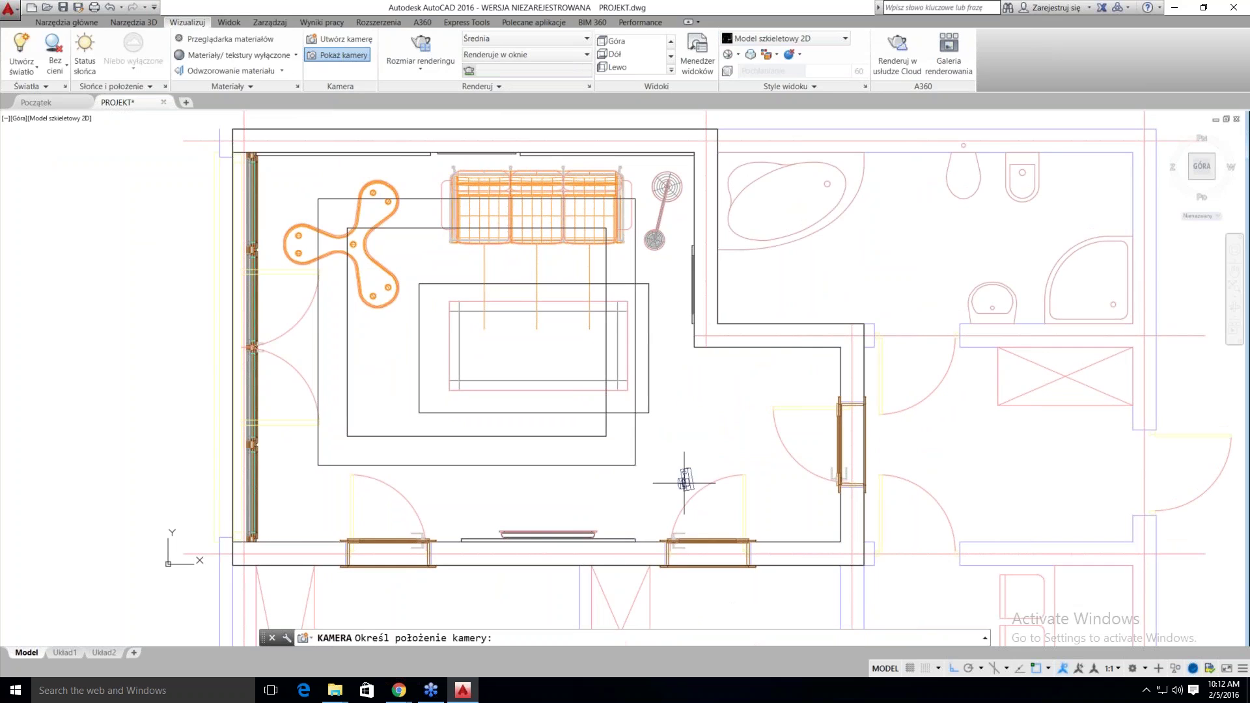
{"action": "left_click", "coordinate": [692, 517]}
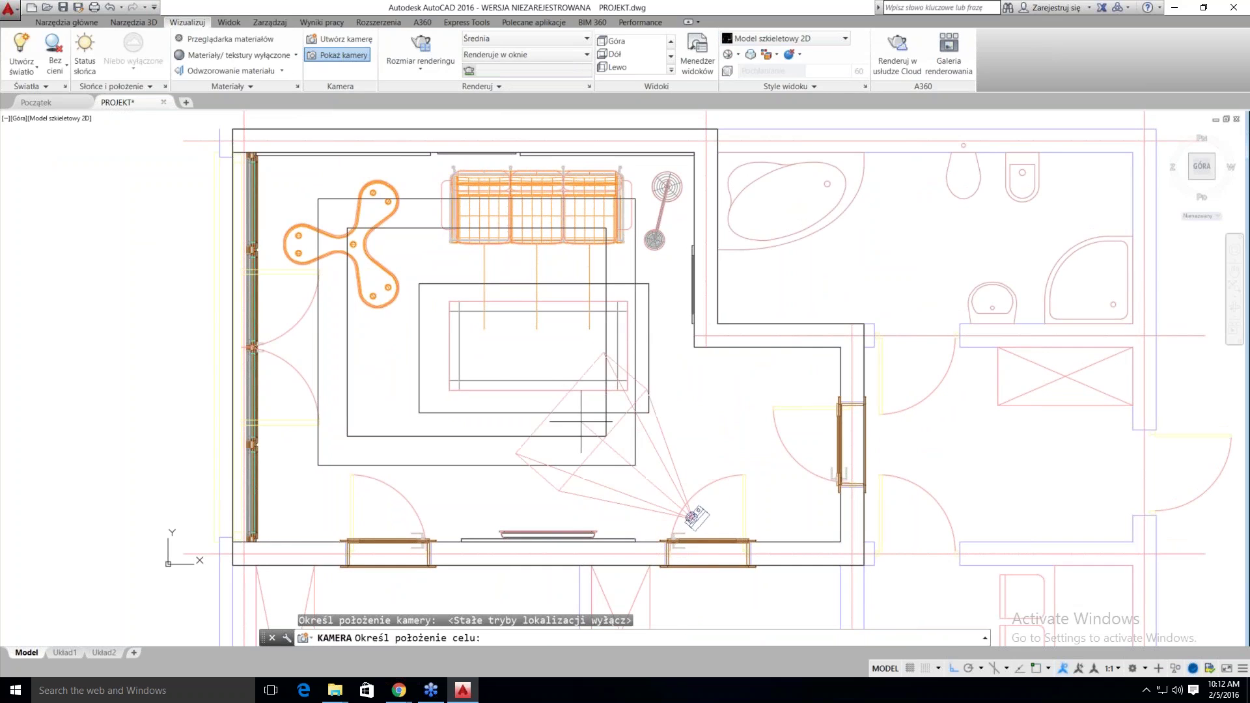
{"action": "left_click", "coordinate": [271, 172]}
{"action": "key", "text": "Return"}
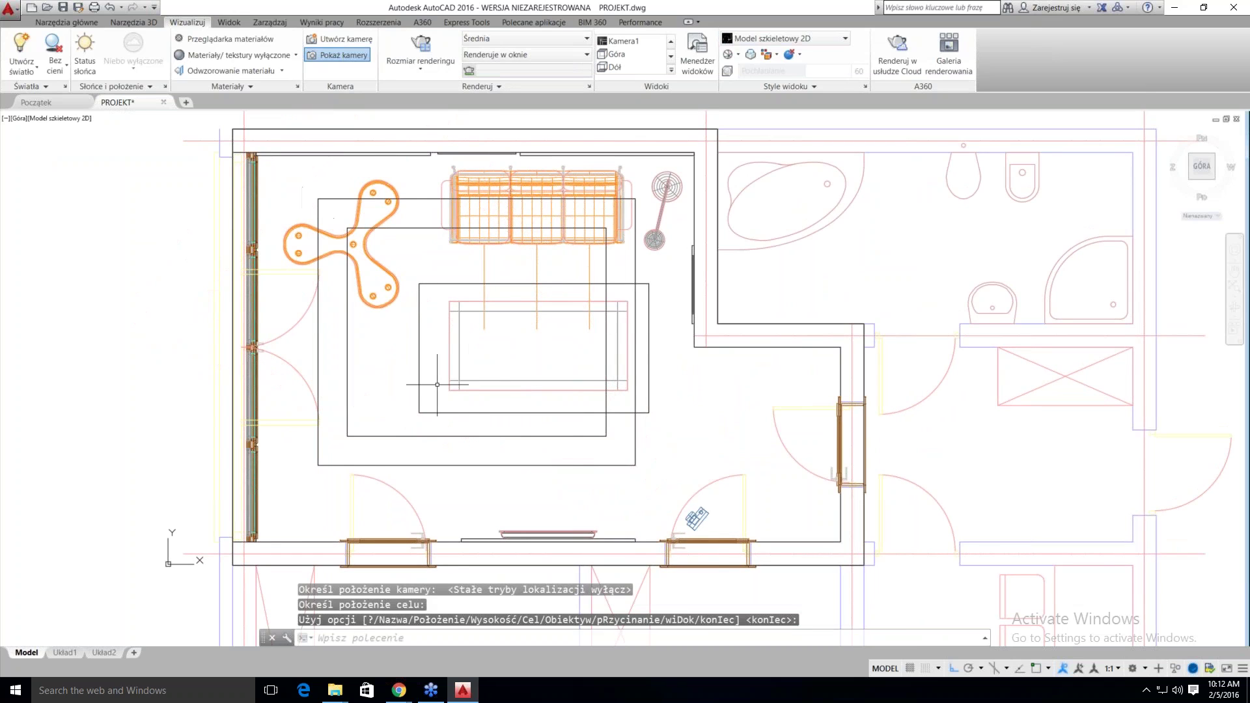
{"action": "scroll", "coordinate": [474, 403], "scroll_direction": "down", "scroll_amount": 2}
{"action": "middle_click_drag", "start_coordinate": [625, 520], "coordinate": [820, 520]}
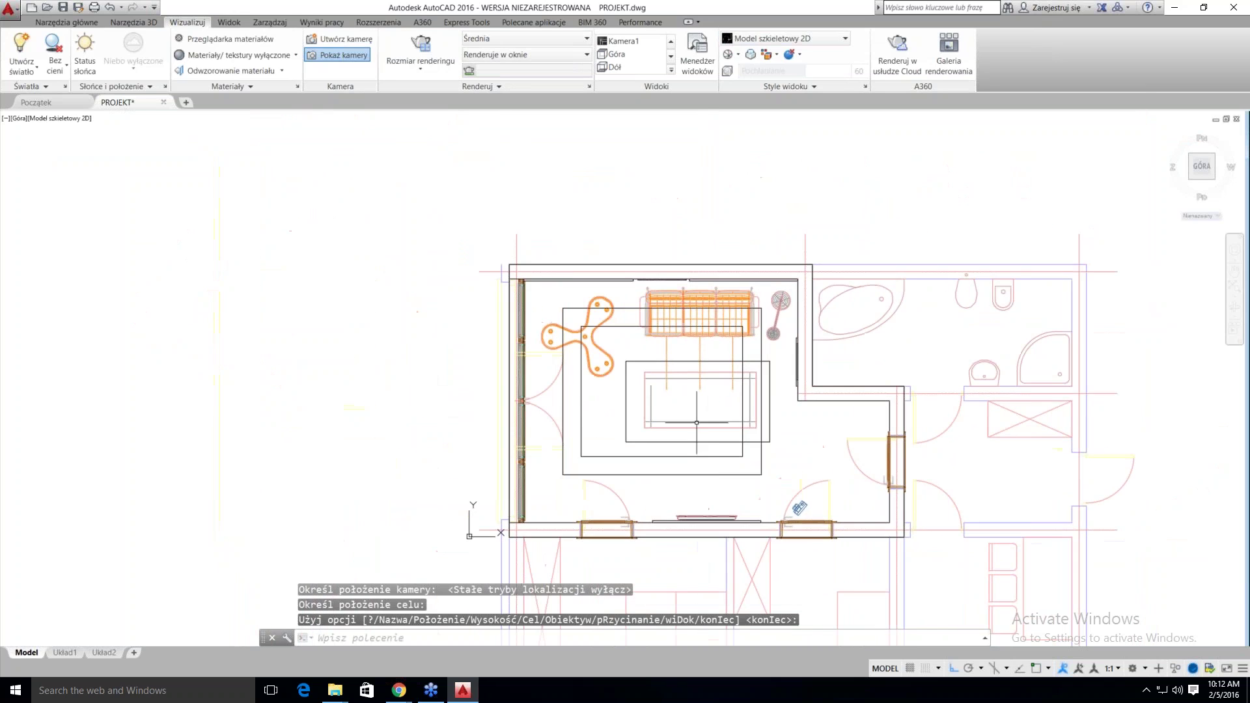
Widen the camera's field of view and set its preview to Realistic
{"action": "left_click", "coordinate": [801, 507]}
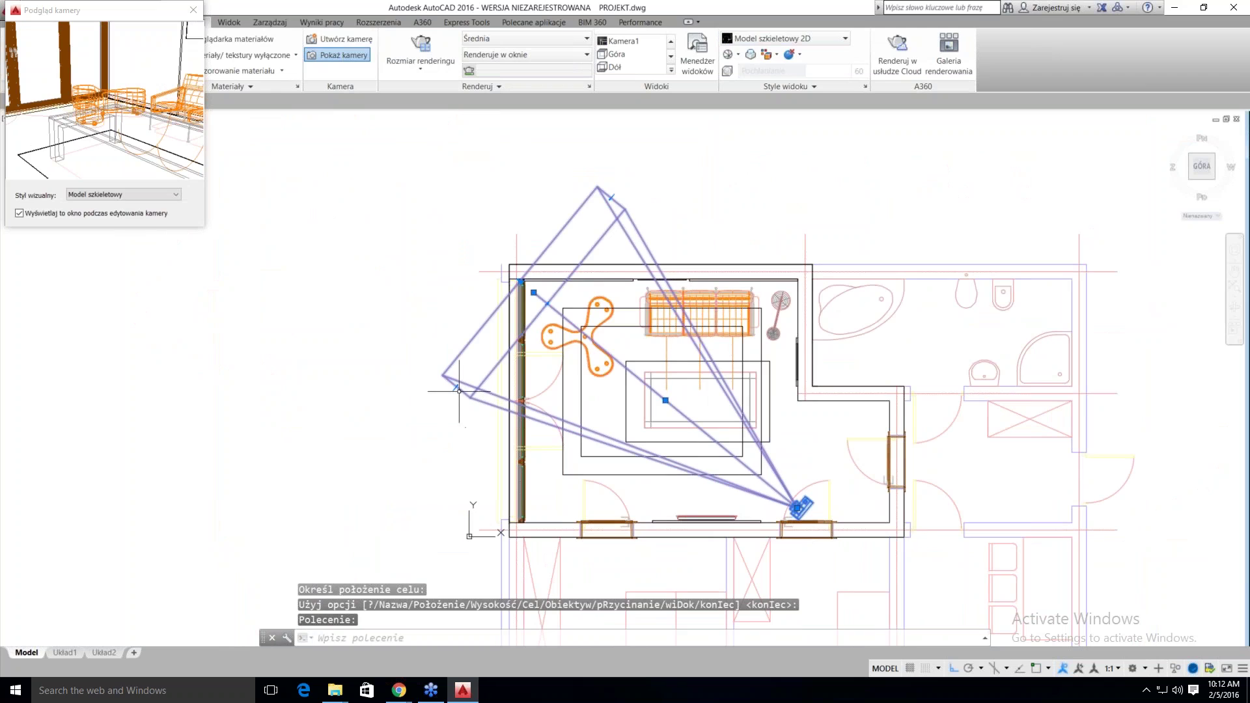
{"action": "left_click", "coordinate": [457, 392]}
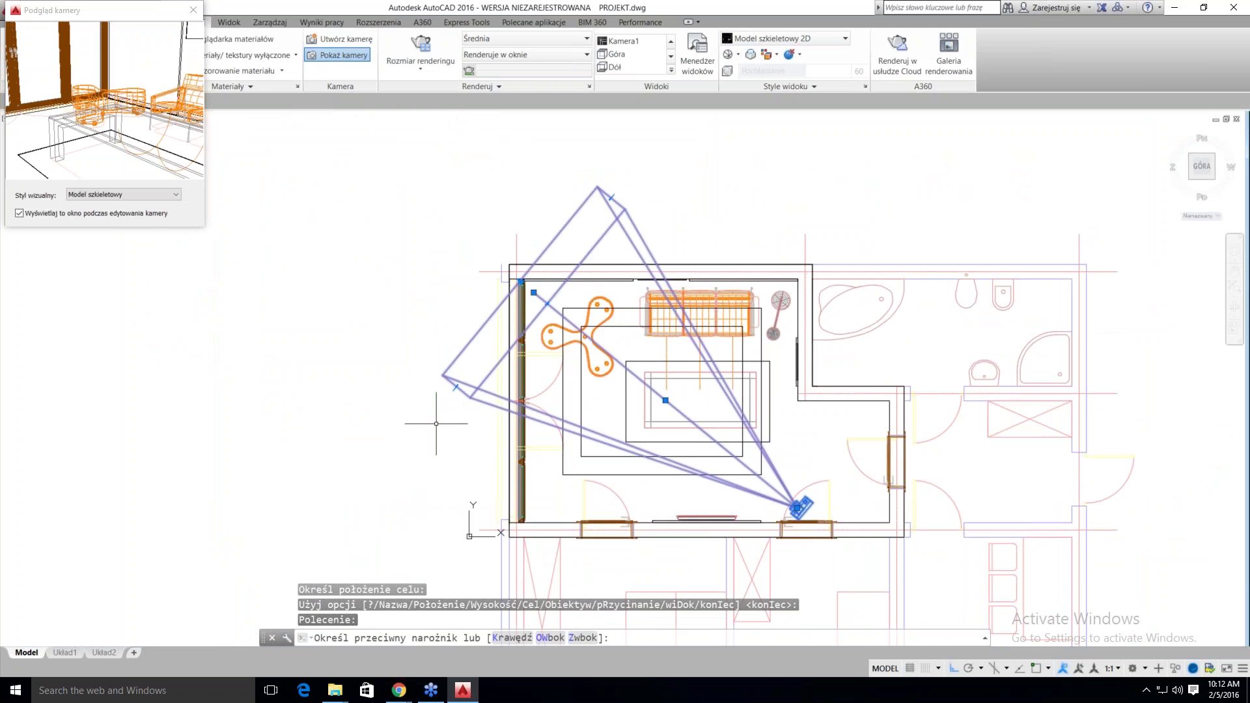
{"action": "key", "text": "Escape"}
{"action": "left_click", "coordinate": [456, 386]}
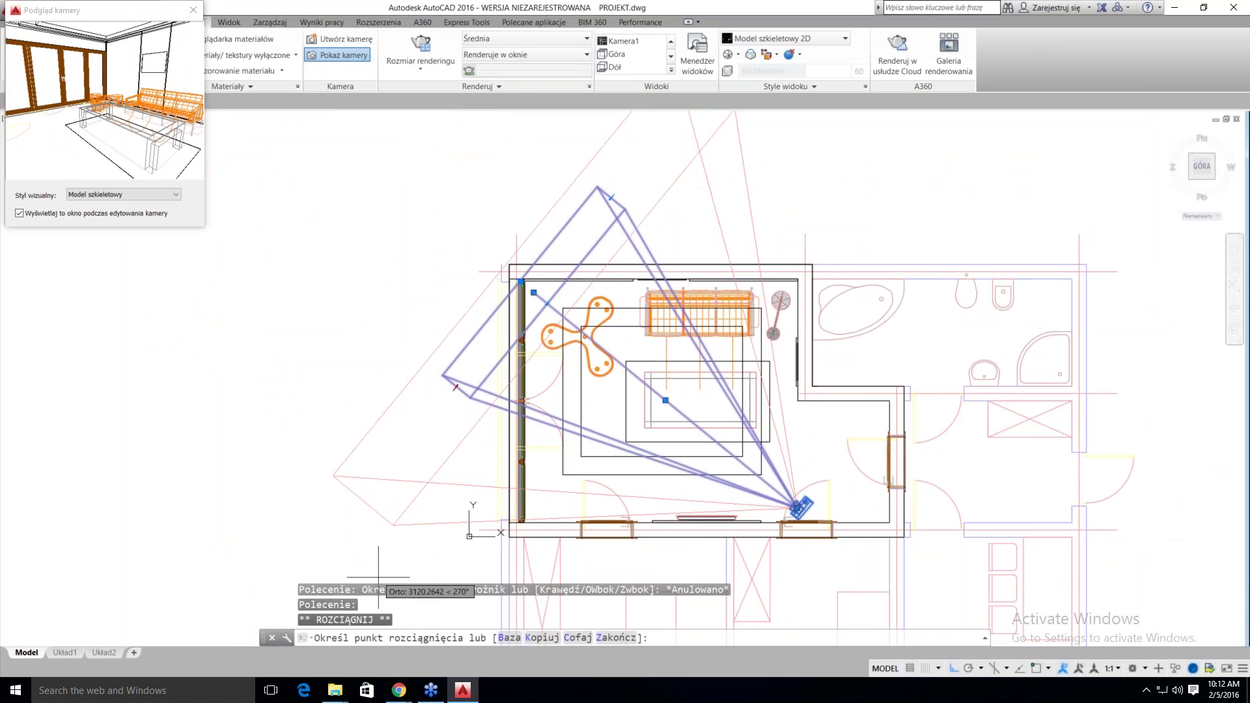
{"action": "left_click", "coordinate": [378, 573]}
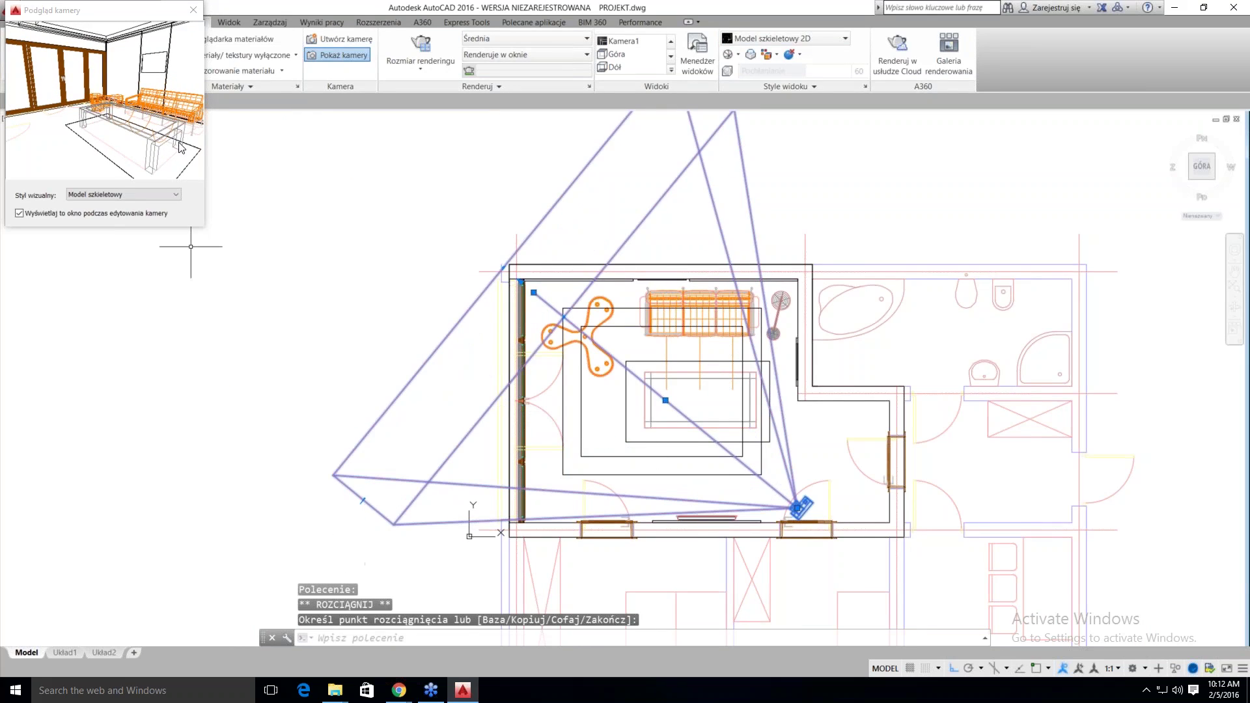
{"action": "left_click", "coordinate": [174, 195]}
{"action": "left_click", "coordinate": [174, 222]}
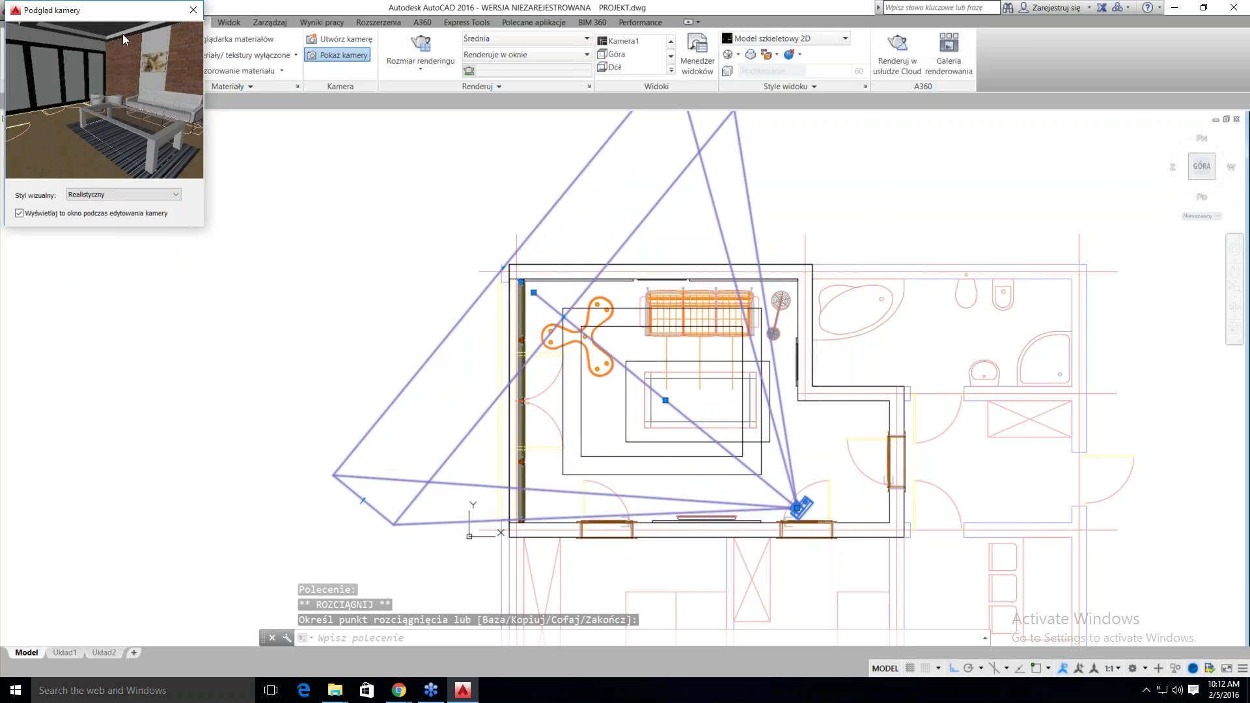
{"action": "left_click_drag", "start_coordinate": [121, 13], "coordinate": [930, 123]}
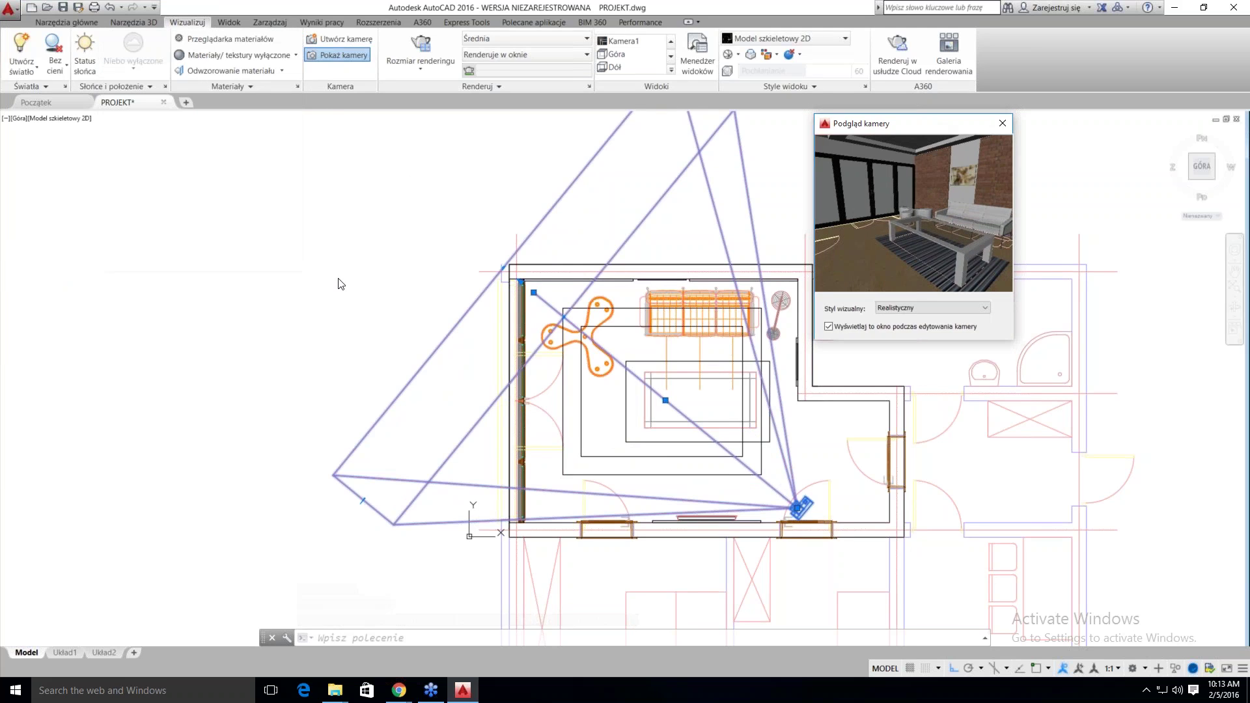
{"action": "key", "text": "Escape"}
{"action": "key", "text": "Escape"}
{"action": "key", "text": "Escape"}
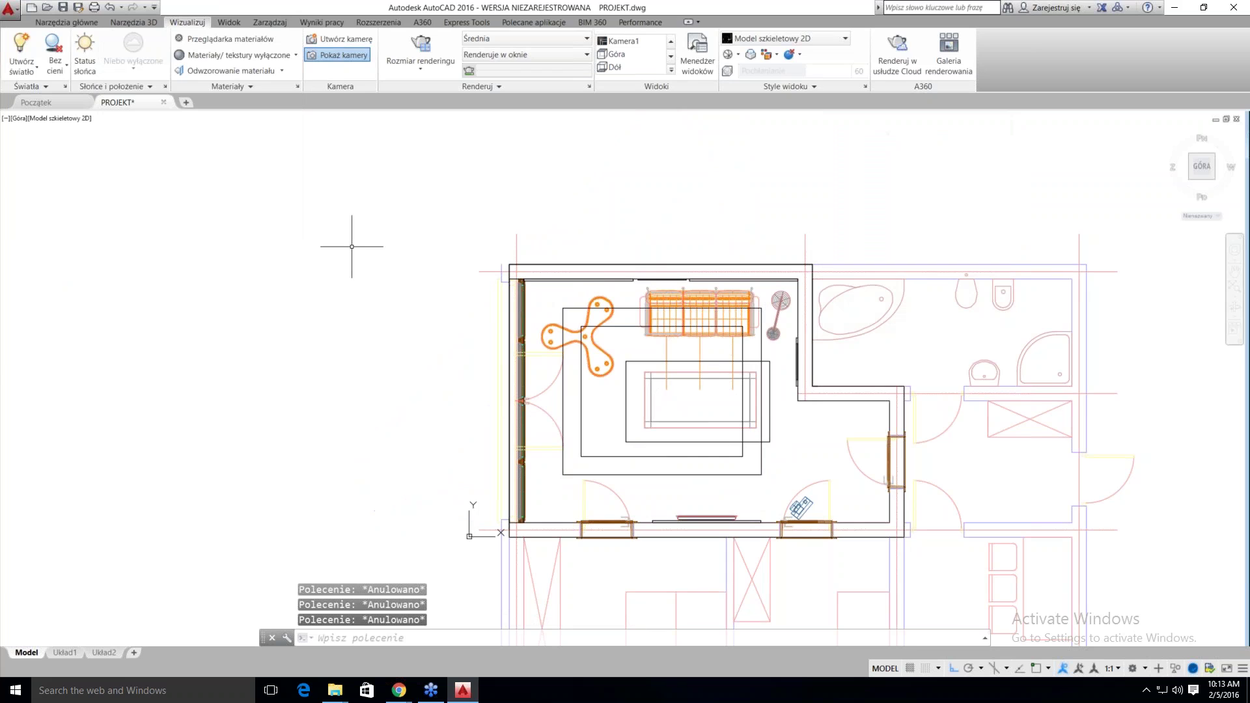
In Kamera1's properties, set the camera height (Kamera Z) to 1600
{"action": "key", "text": "ctrl+1"}
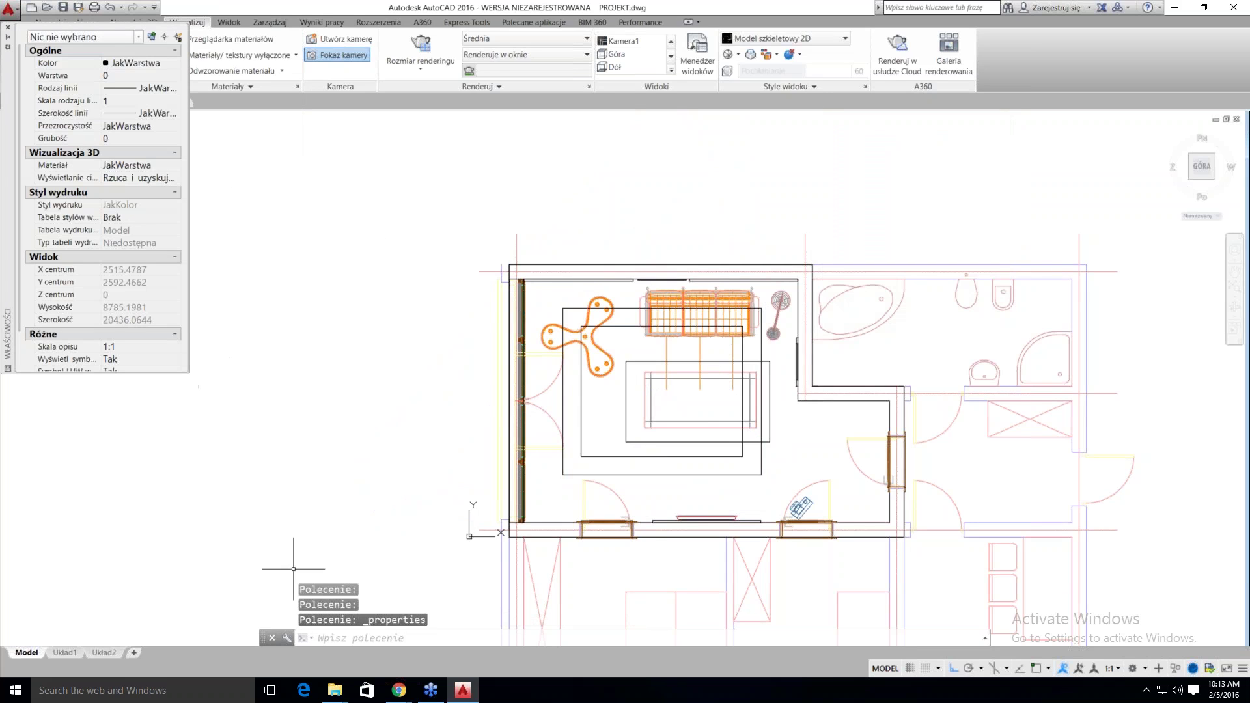
{"action": "left_click", "coordinate": [801, 506]}
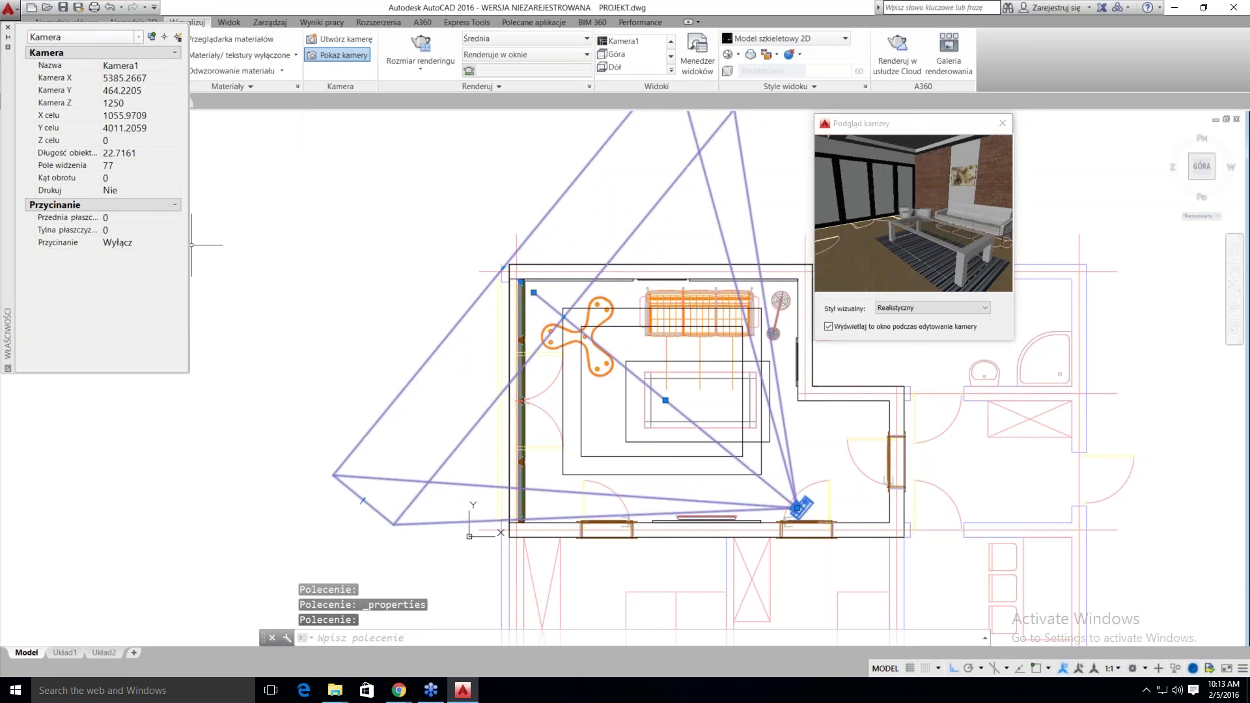
{"action": "left_click", "coordinate": [124, 103]}
{"action": "type", "text": "1600"}
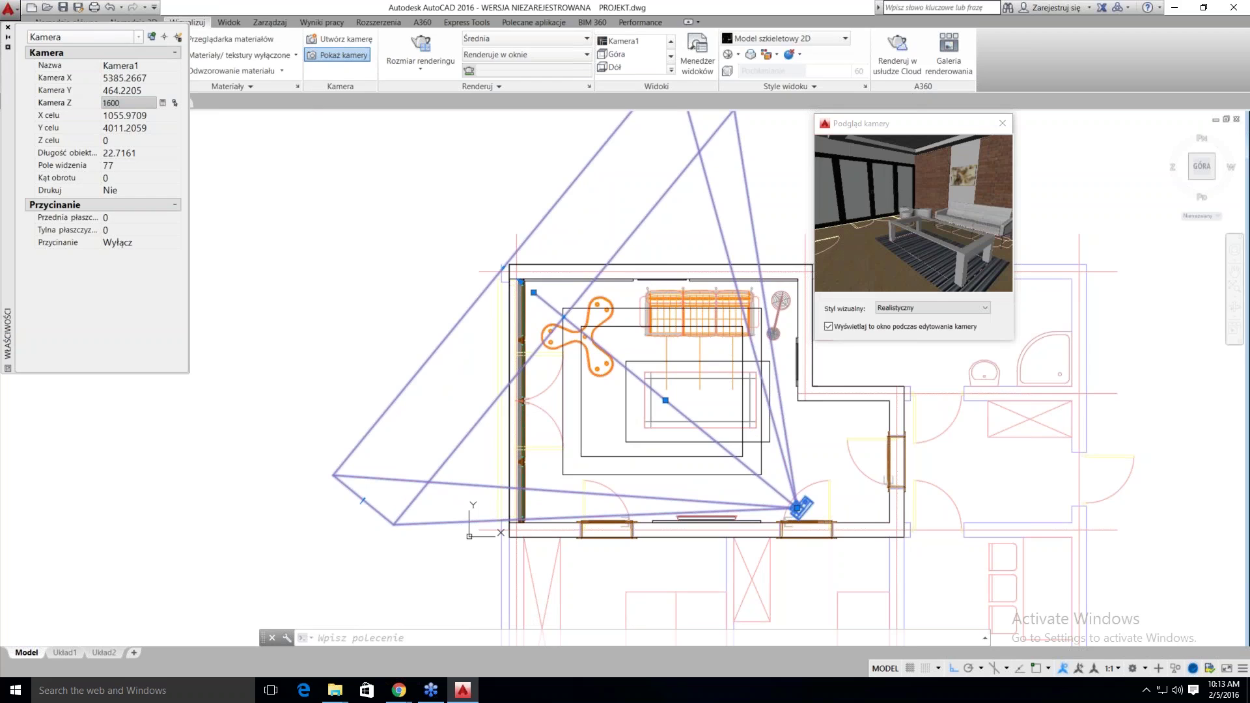
{"action": "key", "text": "Return"}
Set Kamera1's target height (Z celu) to 300, then close Properties and the camera preview
{"action": "left_click", "coordinate": [130, 117]}
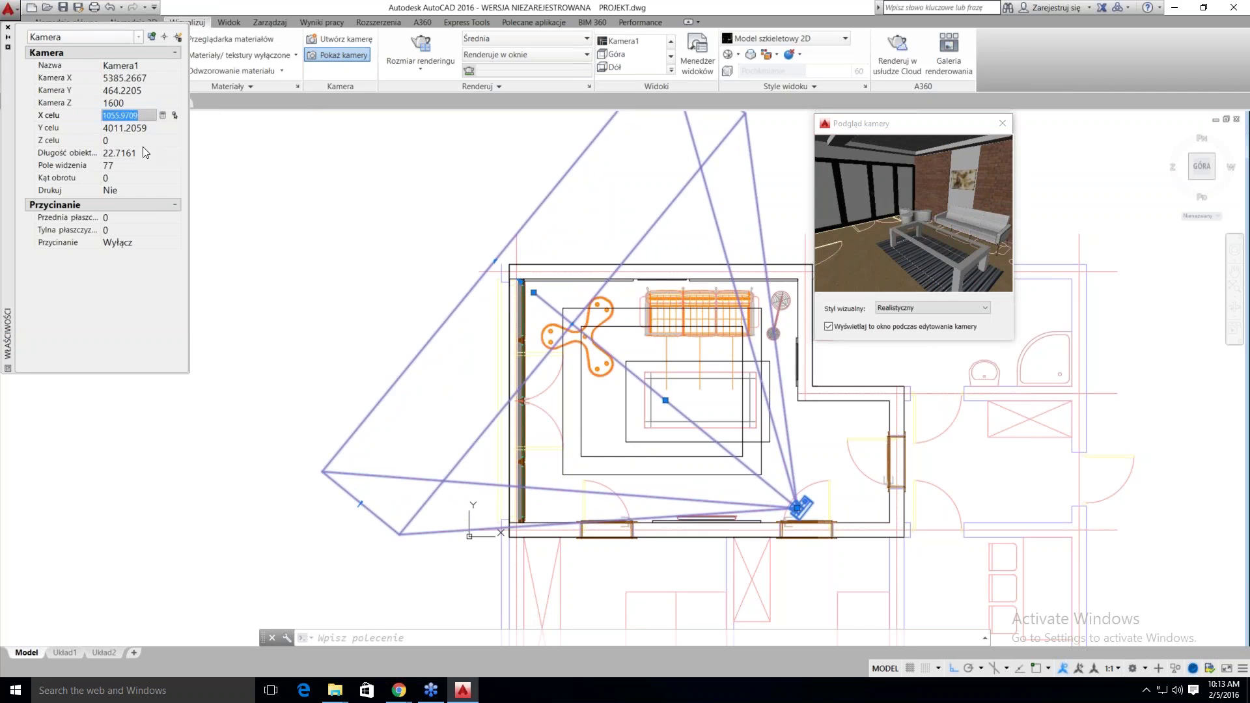
{"action": "left_click", "coordinate": [130, 140]}
{"action": "type", "text": "3"}
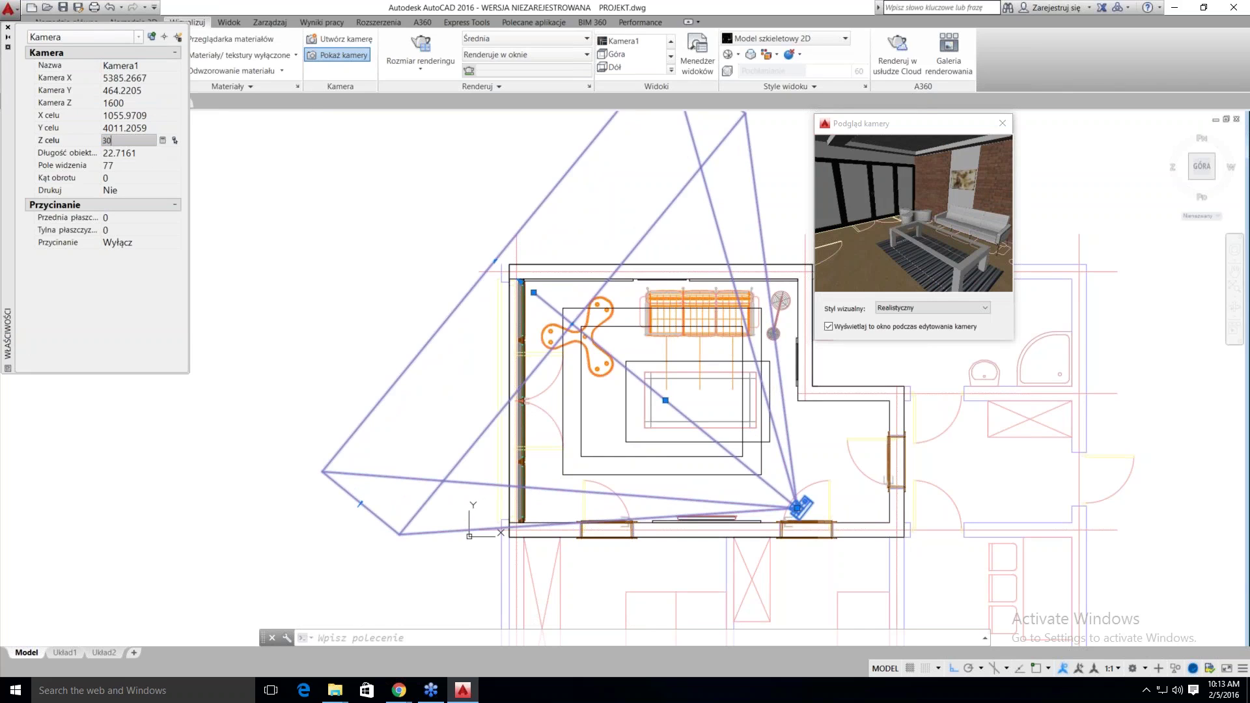
{"action": "type", "text": "0"}
{"action": "key", "text": "Tab"}
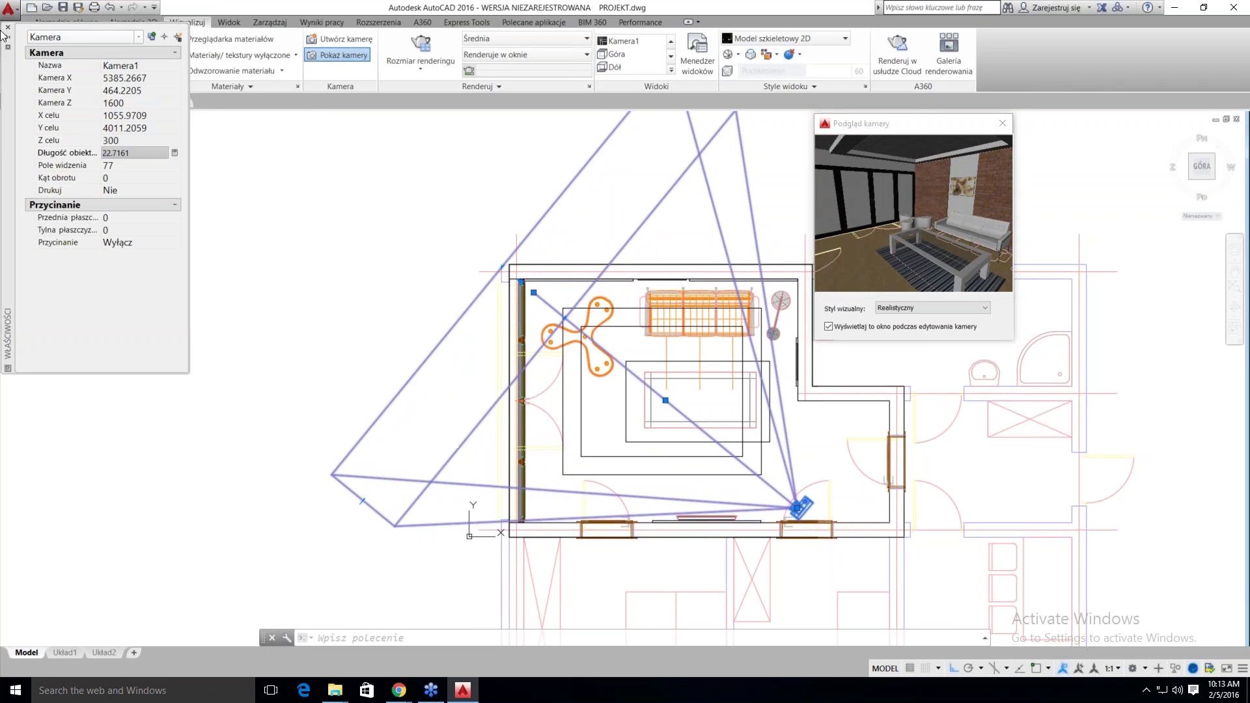
{"action": "left_click", "coordinate": [7, 27]}
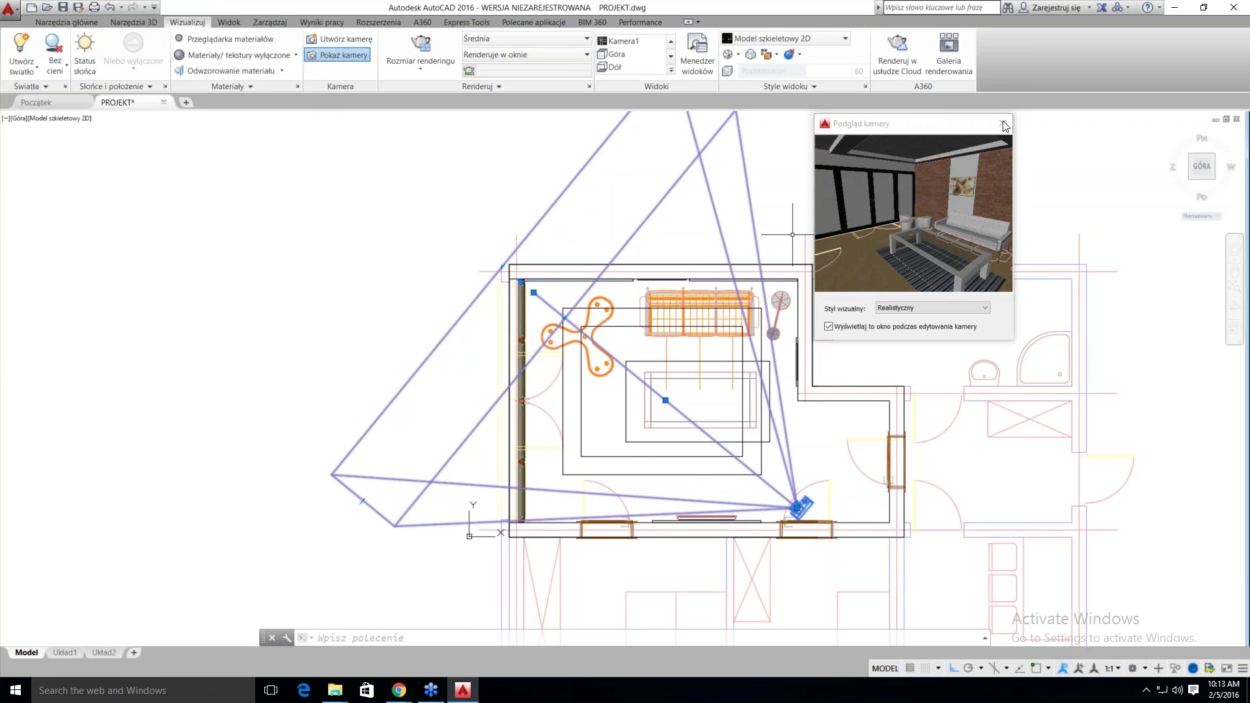
{"action": "left_click", "coordinate": [1003, 123]}
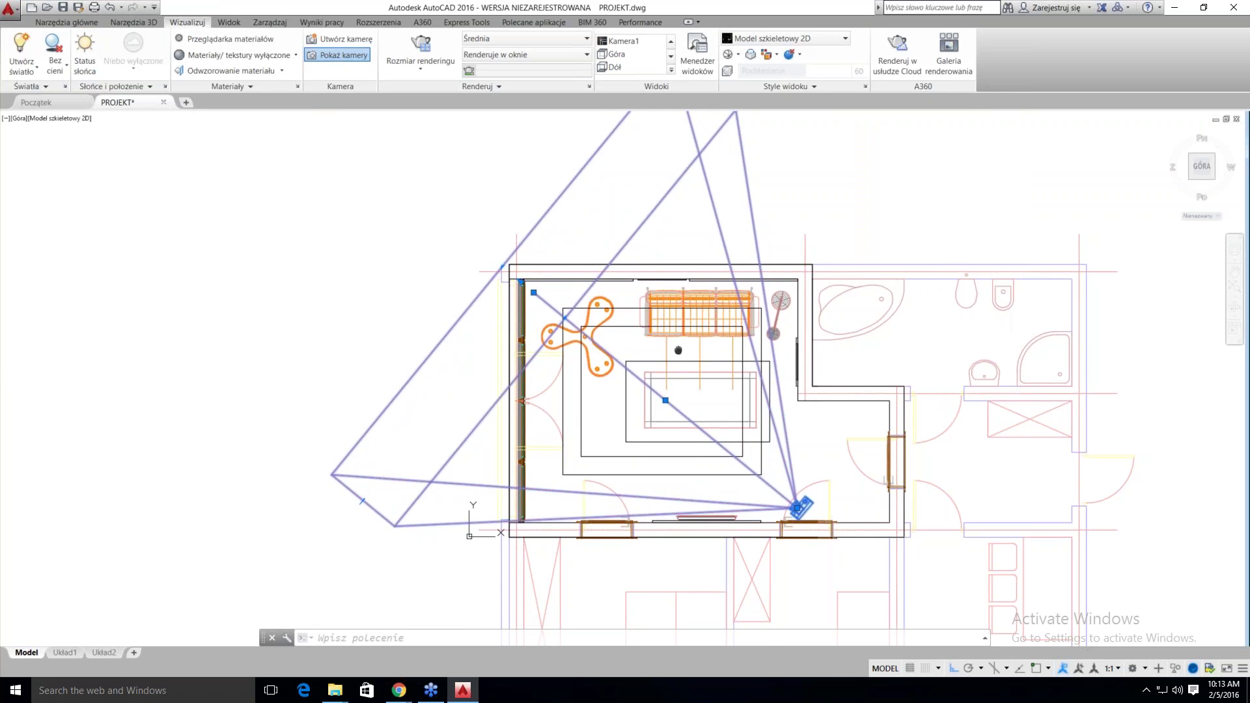
Show the furnished living room through Kamera1 in the Realistyczny visual style
{"action": "middle_click_drag", "start_coordinate": [678, 355], "coordinate": [657, 333]}
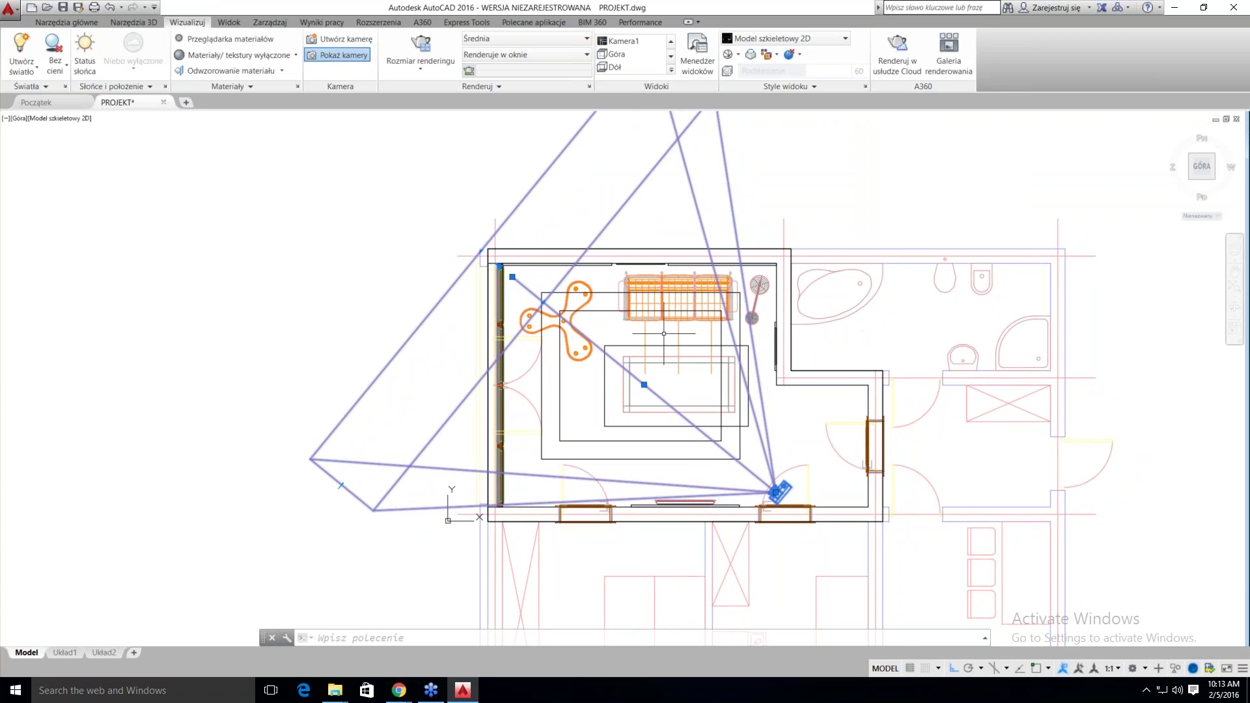
{"action": "key", "text": "Escape"}
{"action": "key", "text": "Escape"}
{"action": "scroll", "coordinate": [663, 333], "scroll_direction": "up", "scroll_amount": 3}
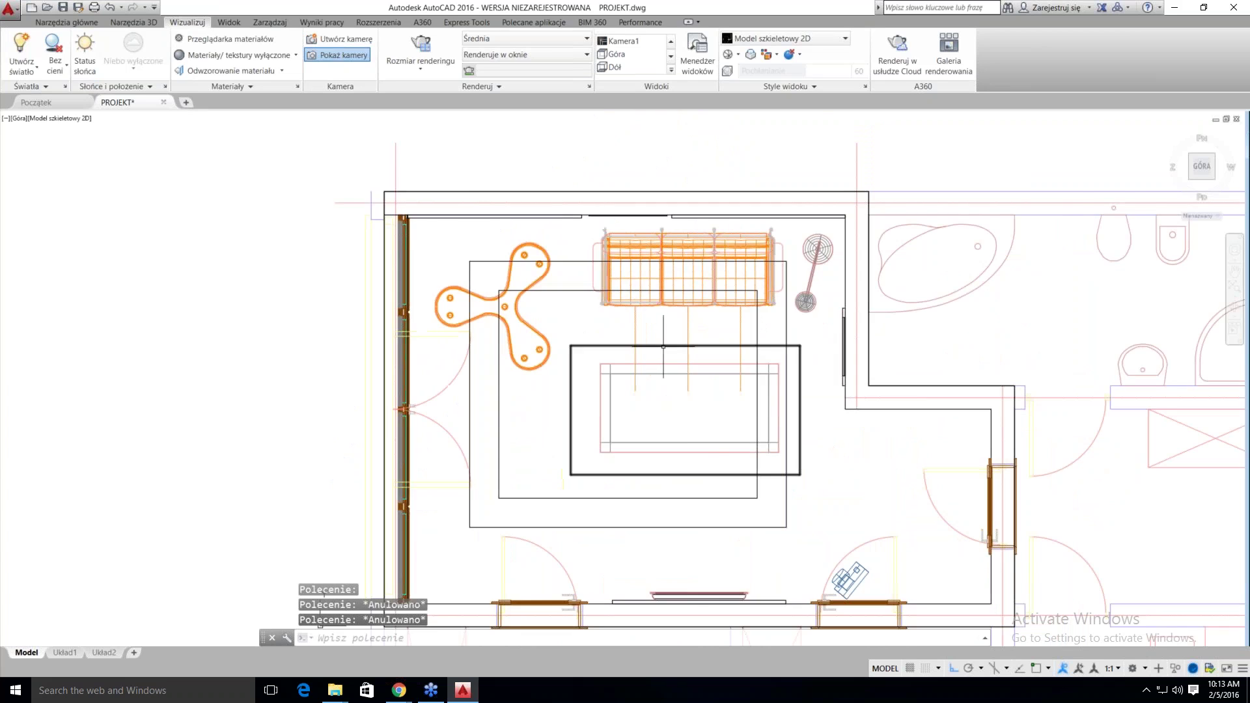
{"action": "middle_click_drag", "start_coordinate": [663, 333], "coordinate": [609, 292]}
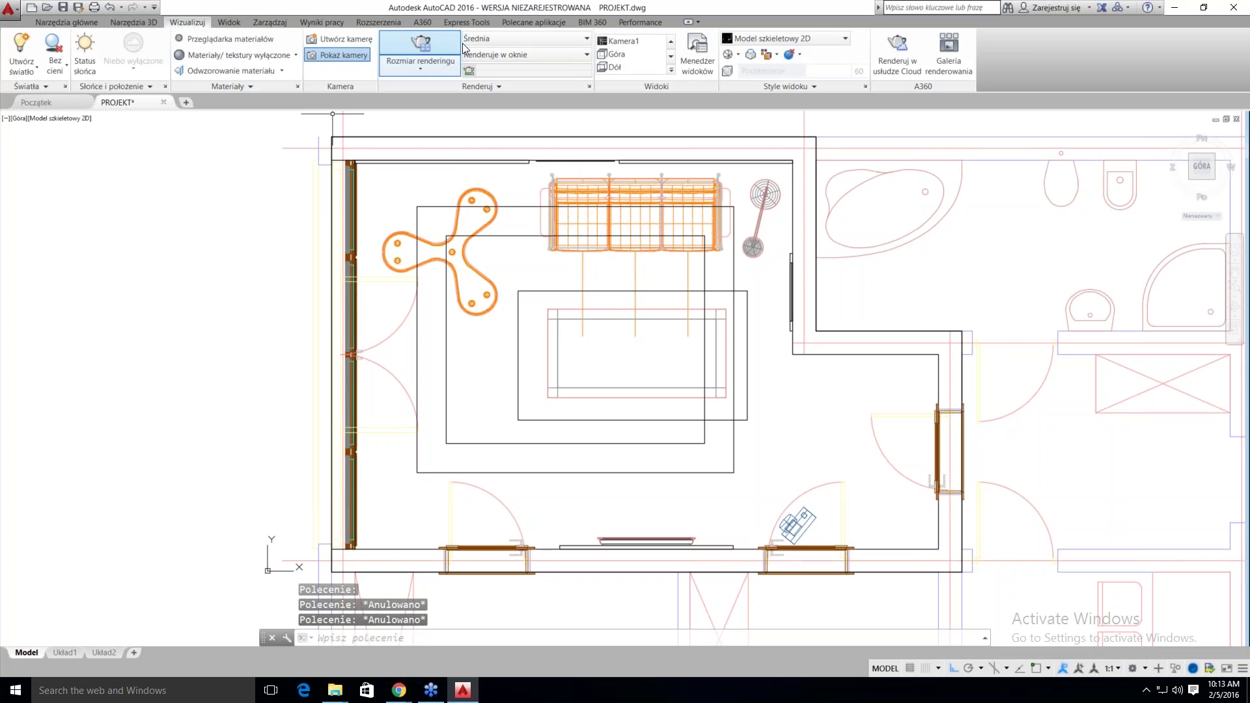
{"action": "left_click", "coordinate": [627, 41]}
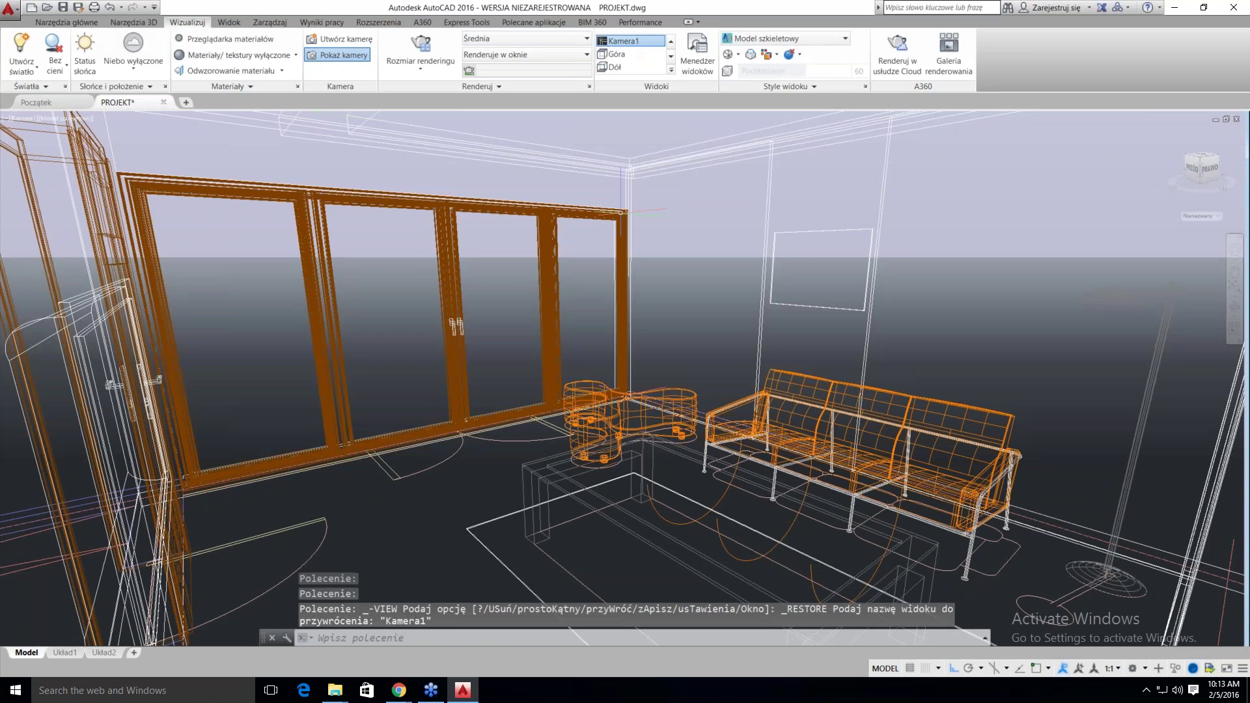
{"action": "left_click", "coordinate": [65, 116]}
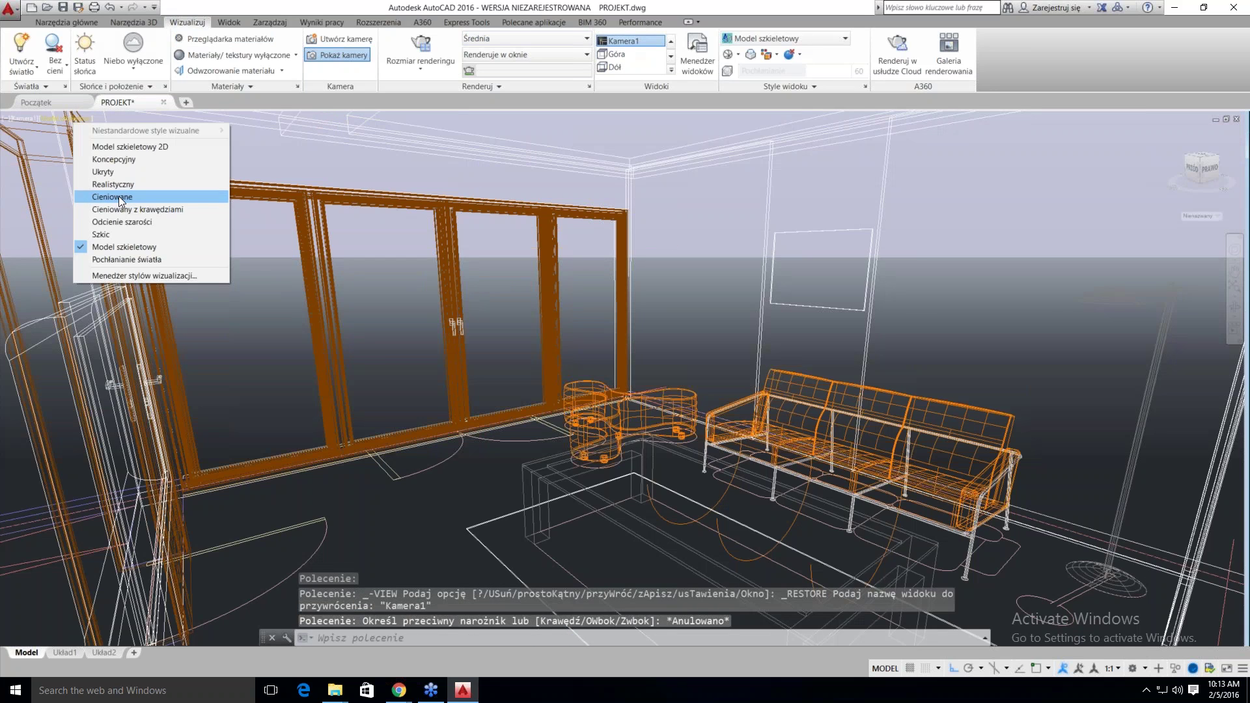
{"action": "left_click", "coordinate": [121, 187]}
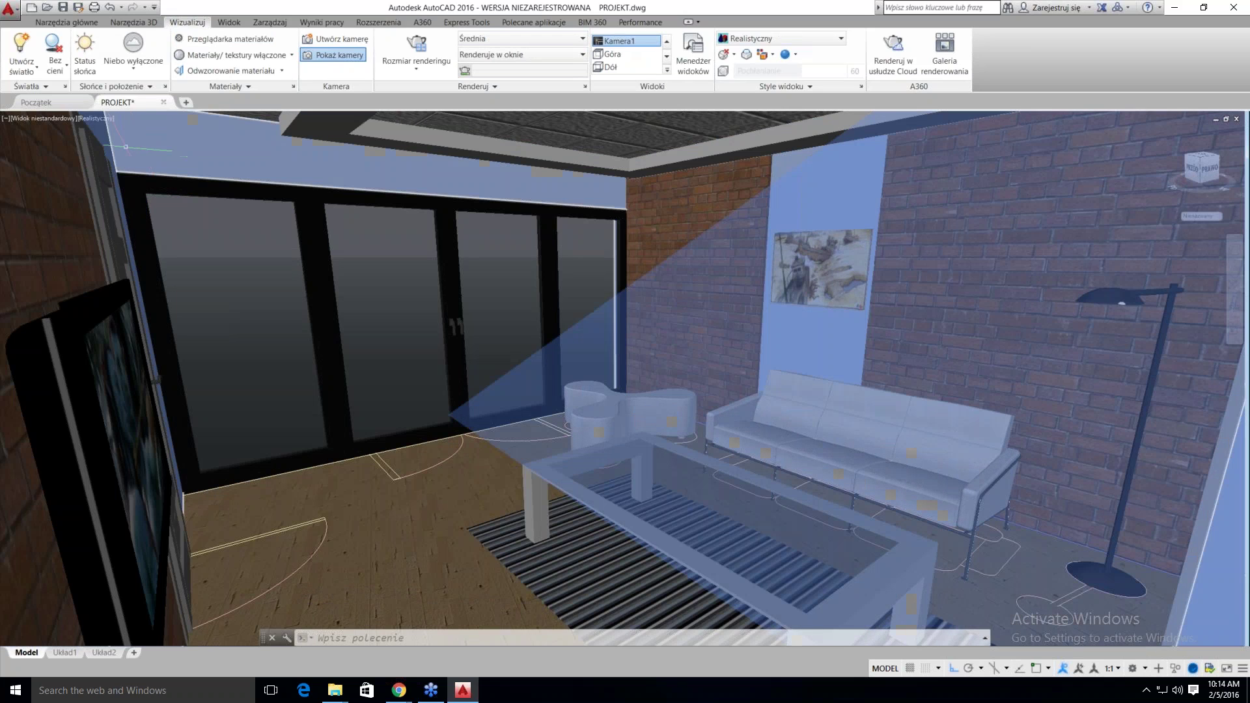
Enable Tło i oświetlenie nieba and sunlight, keeping the existing exposure settings
{"action": "left_click", "coordinate": [128, 69]}
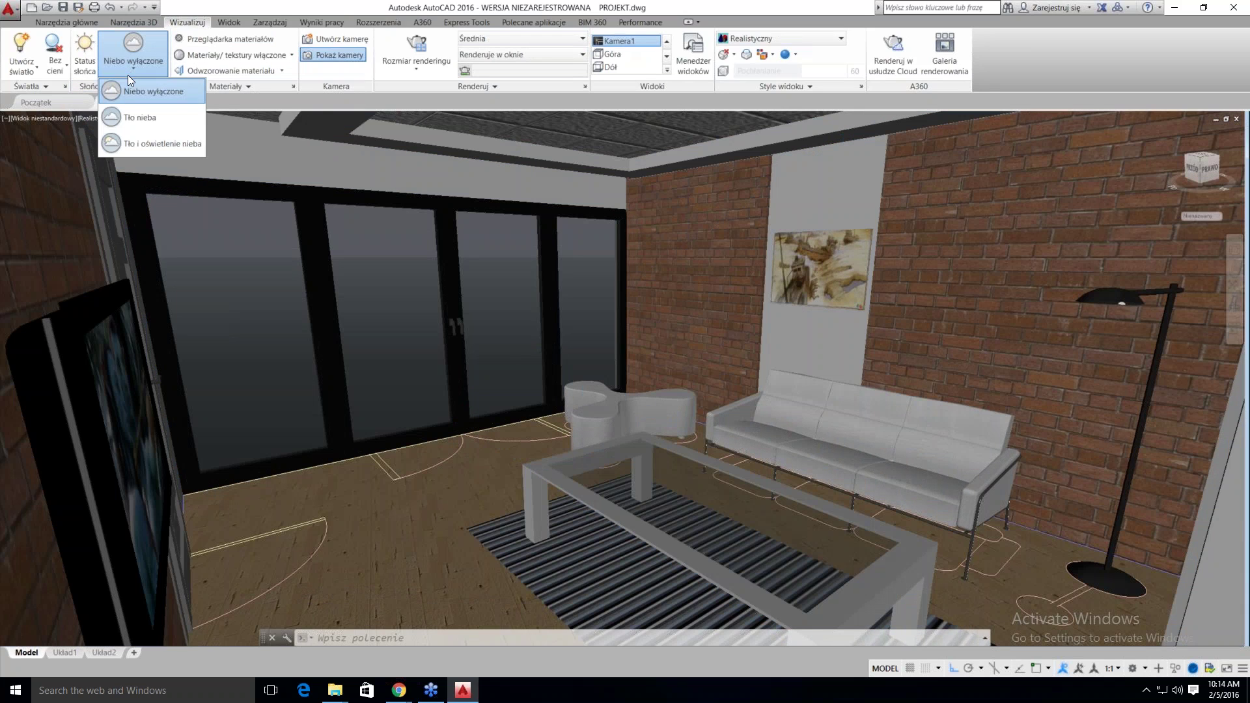
{"action": "left_click", "coordinate": [134, 143]}
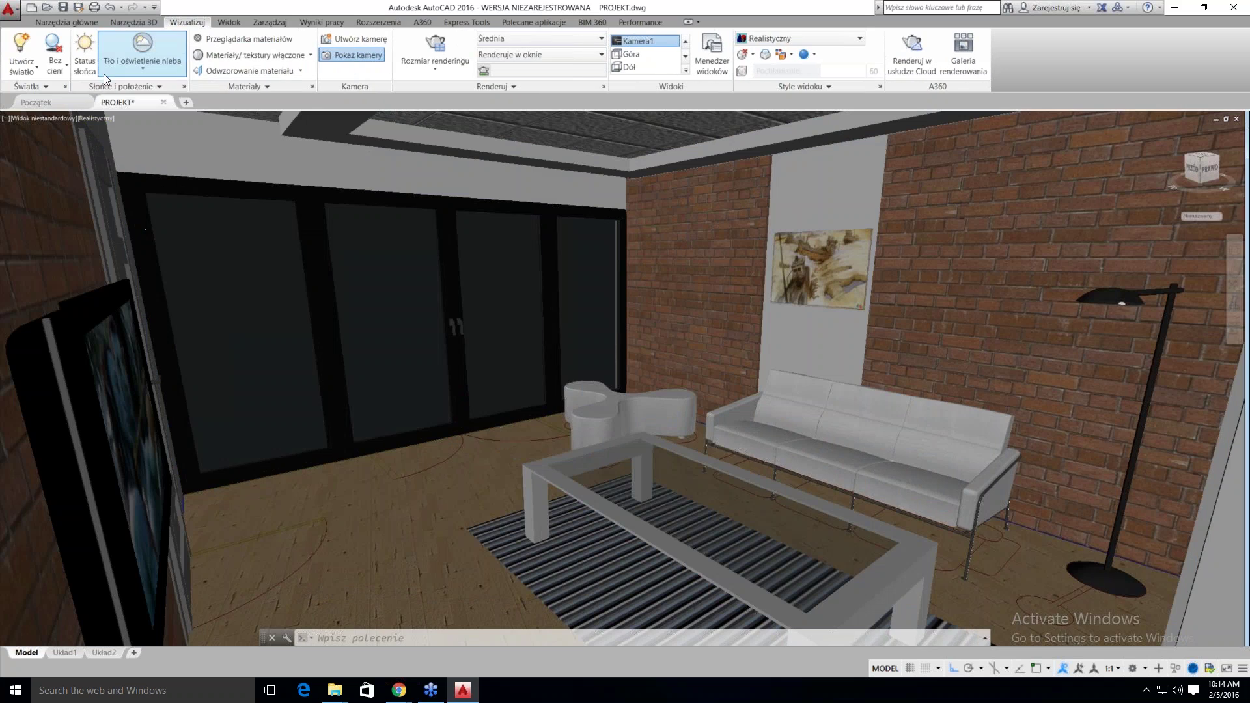
{"action": "left_click", "coordinate": [87, 60]}
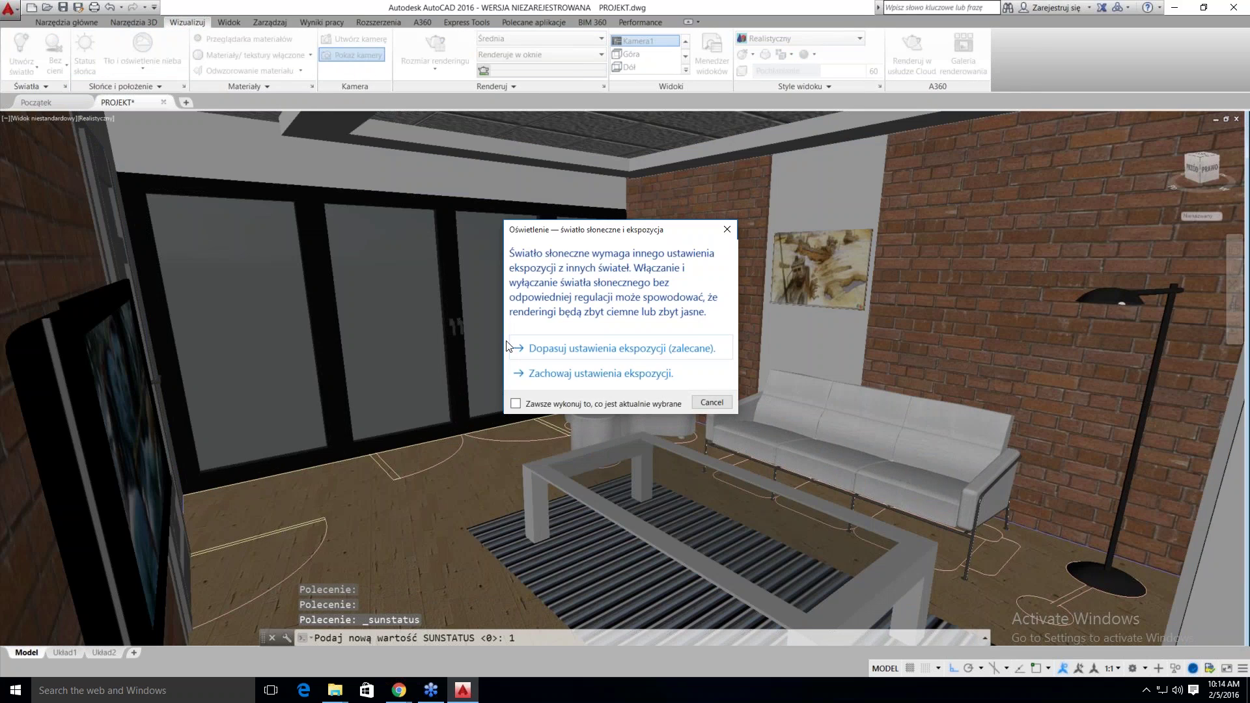
{"action": "left_click", "coordinate": [627, 379]}
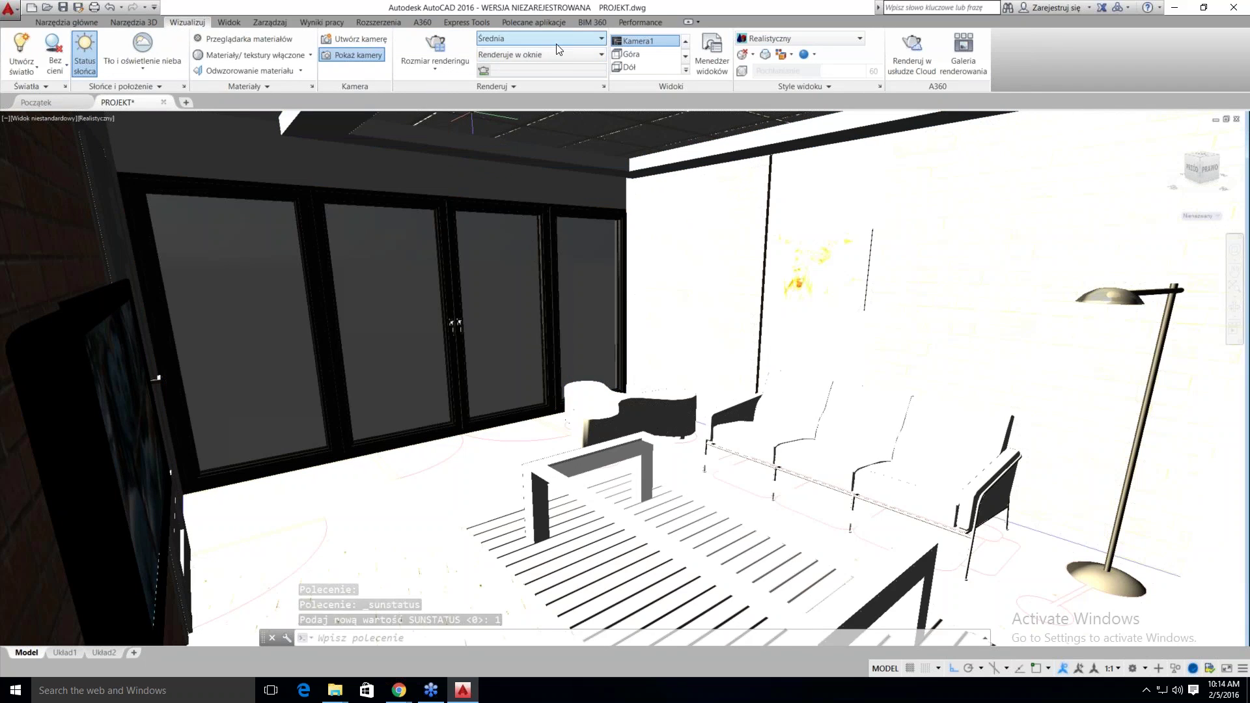
Render the Kamera1 view with the Średnia preset at 800 x 600 pixels
{"action": "left_click", "coordinate": [595, 43]}
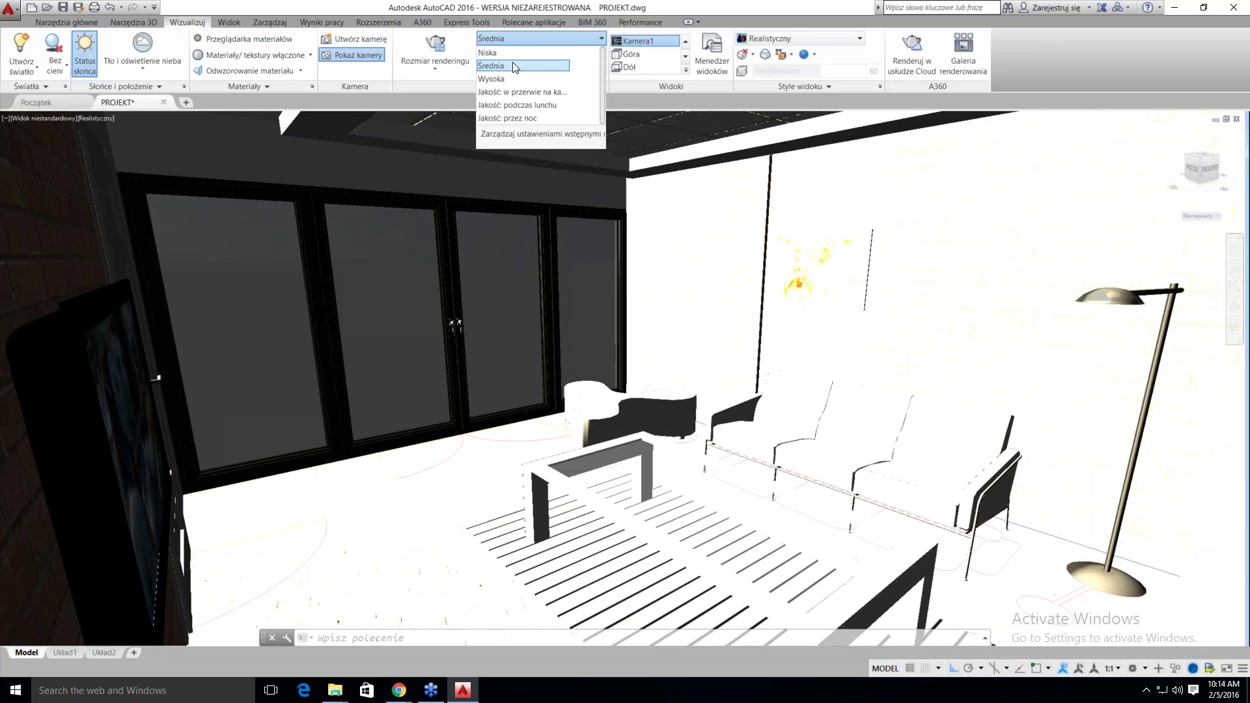
{"action": "left_click", "coordinate": [593, 40]}
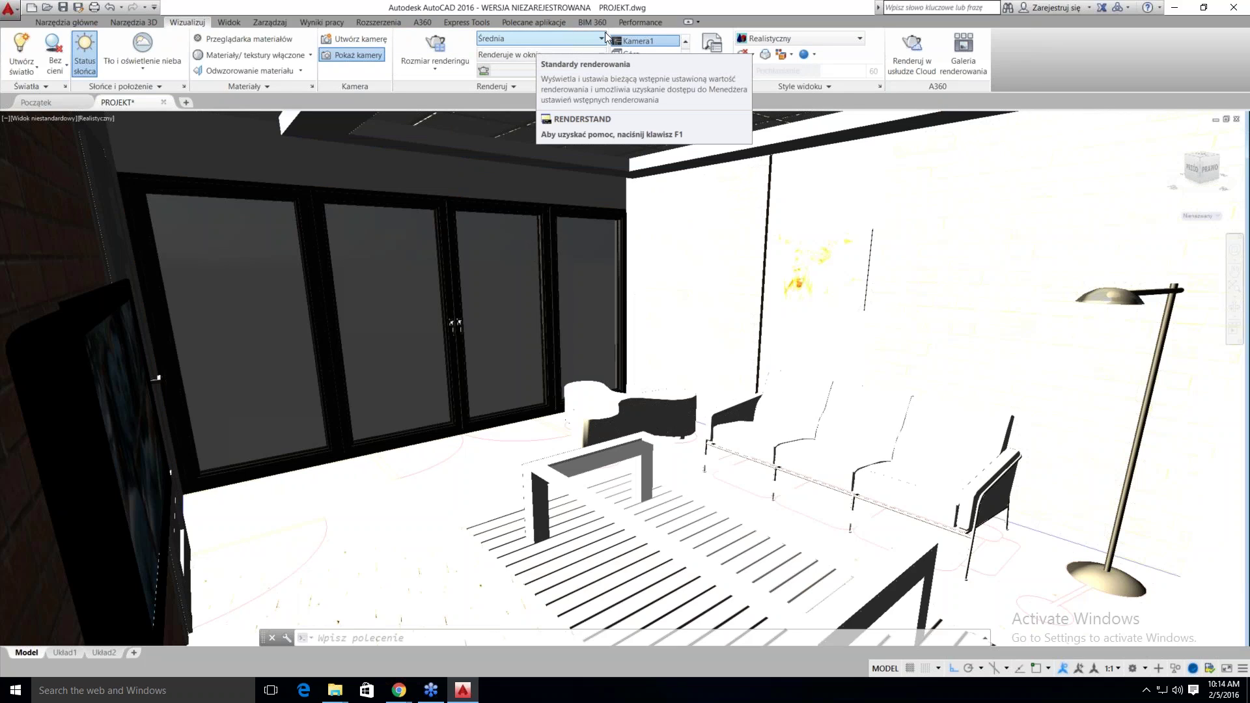
{"action": "left_click", "coordinate": [438, 72]}
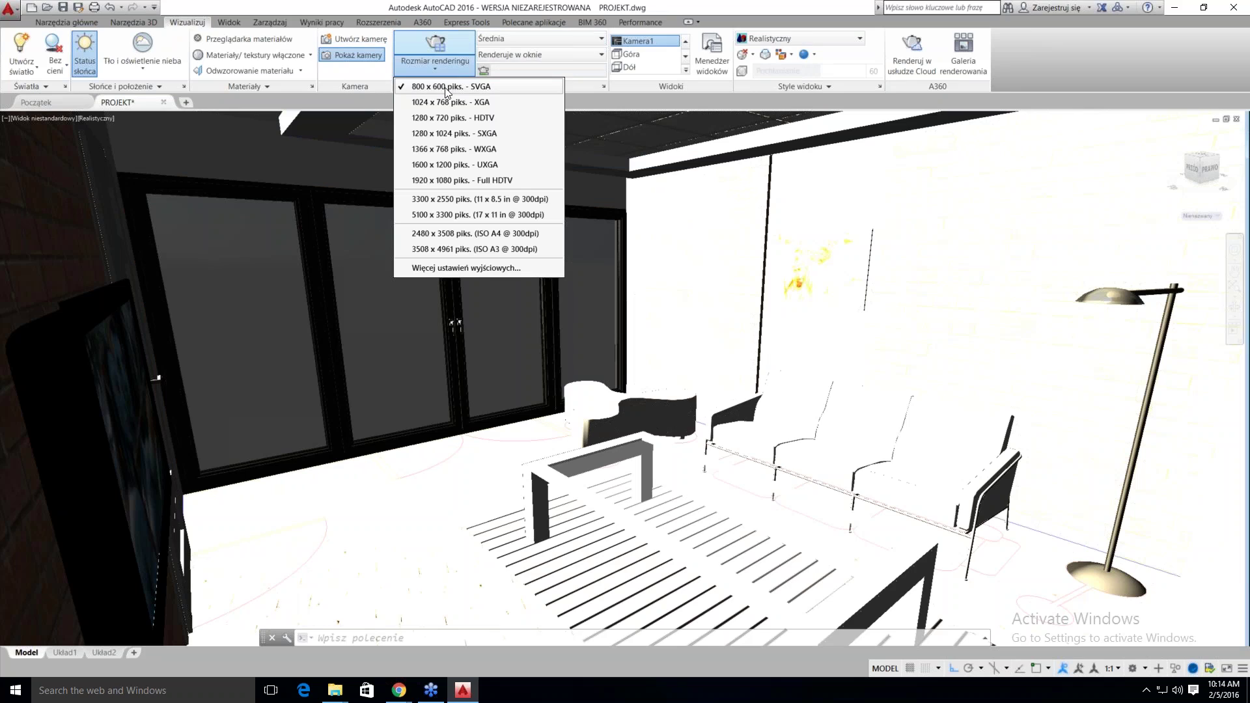
{"action": "left_click", "coordinate": [479, 13]}
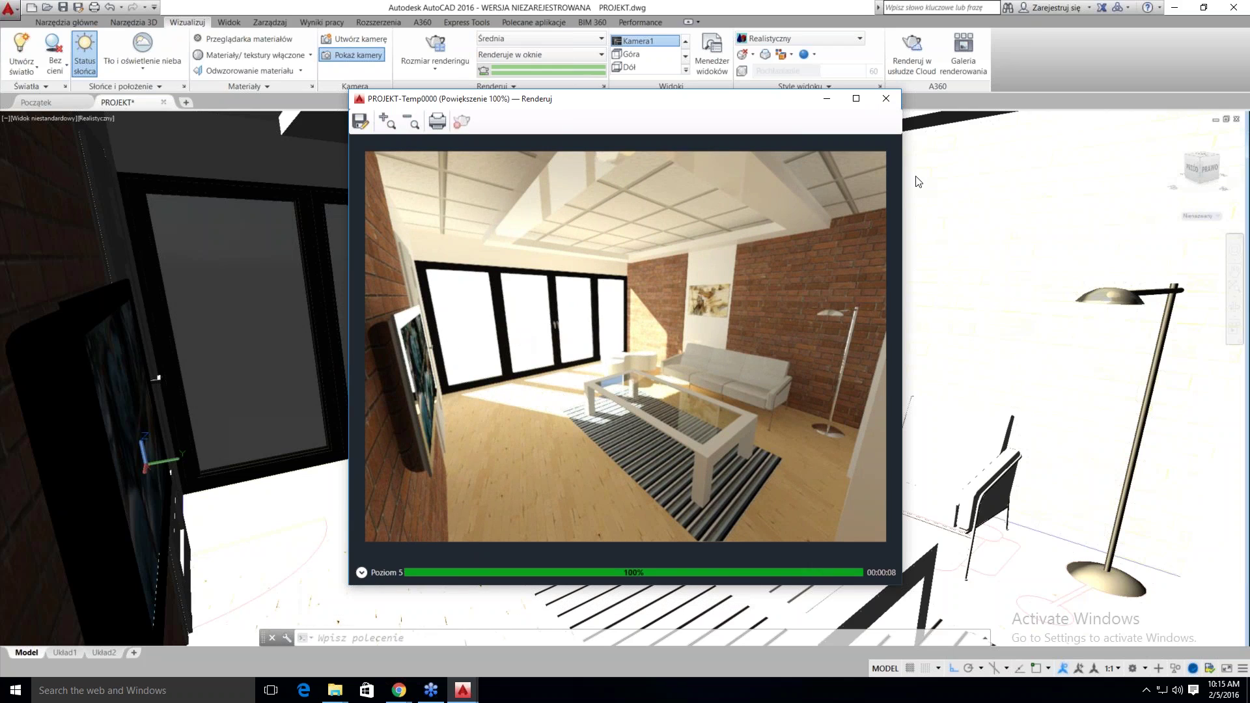
Set exposure to 10.9 and white balance to 11409, then re-render Kamera1
{"action": "left_click", "coordinate": [889, 101]}
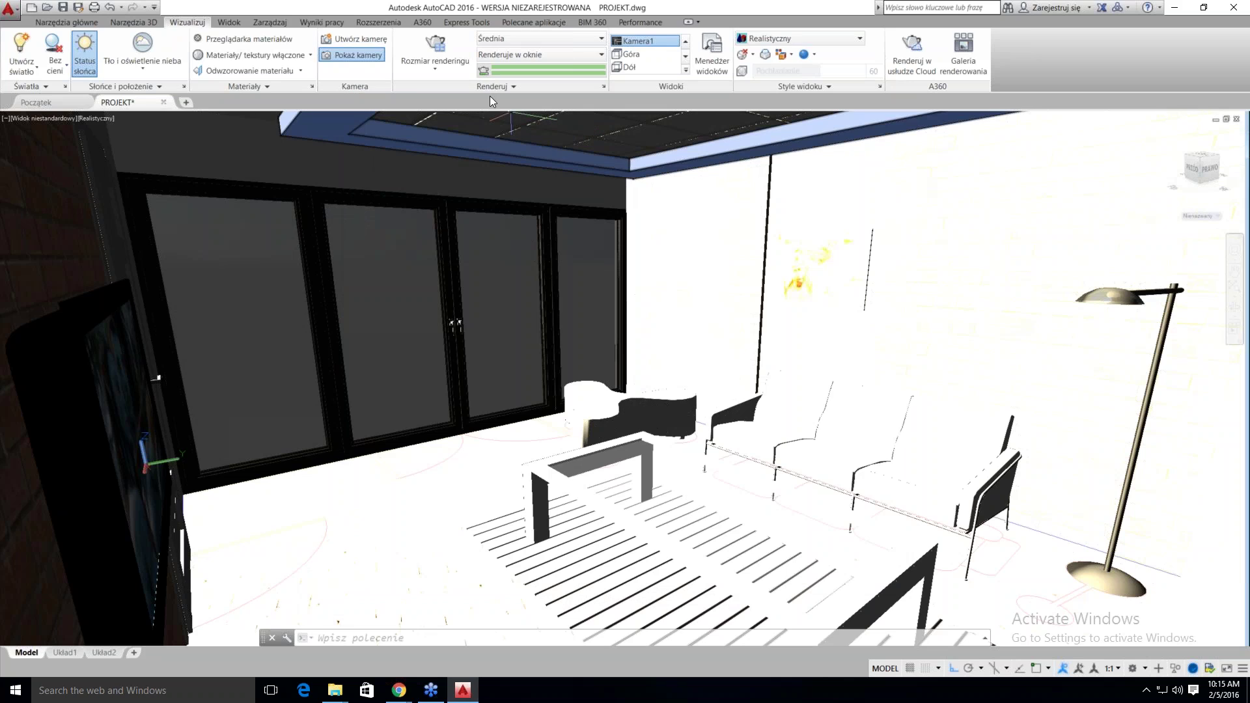
{"action": "left_click", "coordinate": [503, 83]}
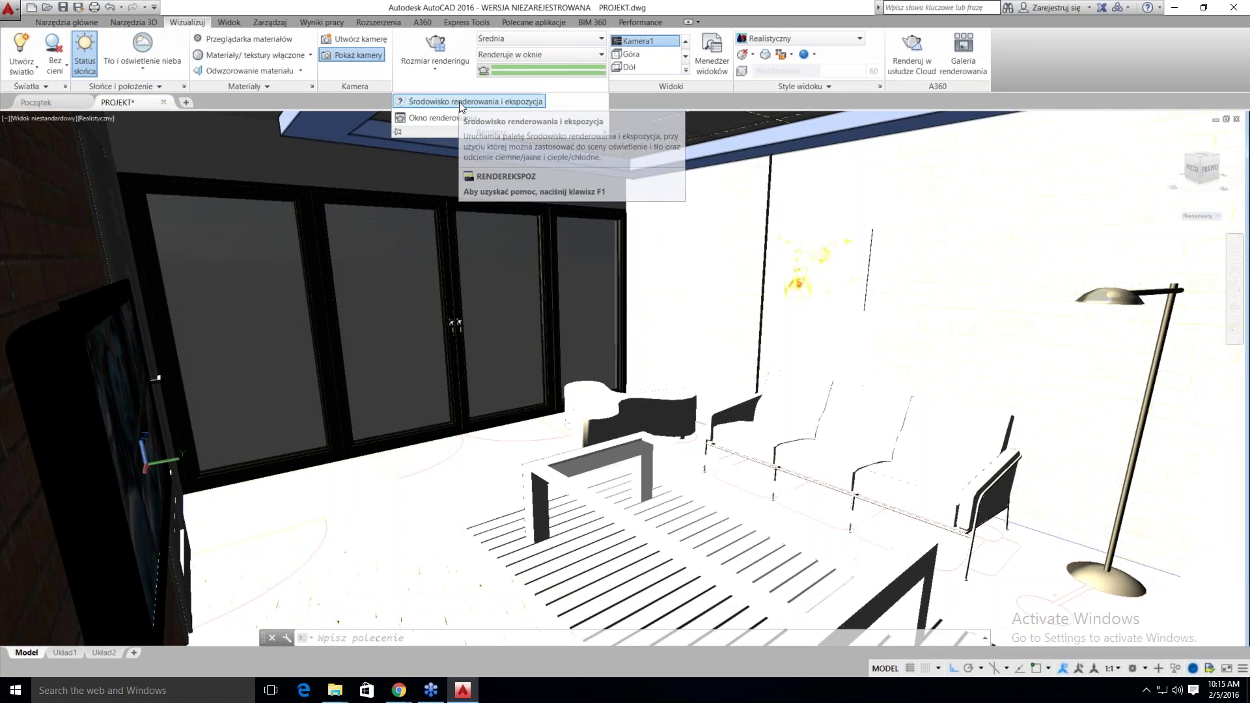
{"action": "left_click", "coordinate": [459, 102]}
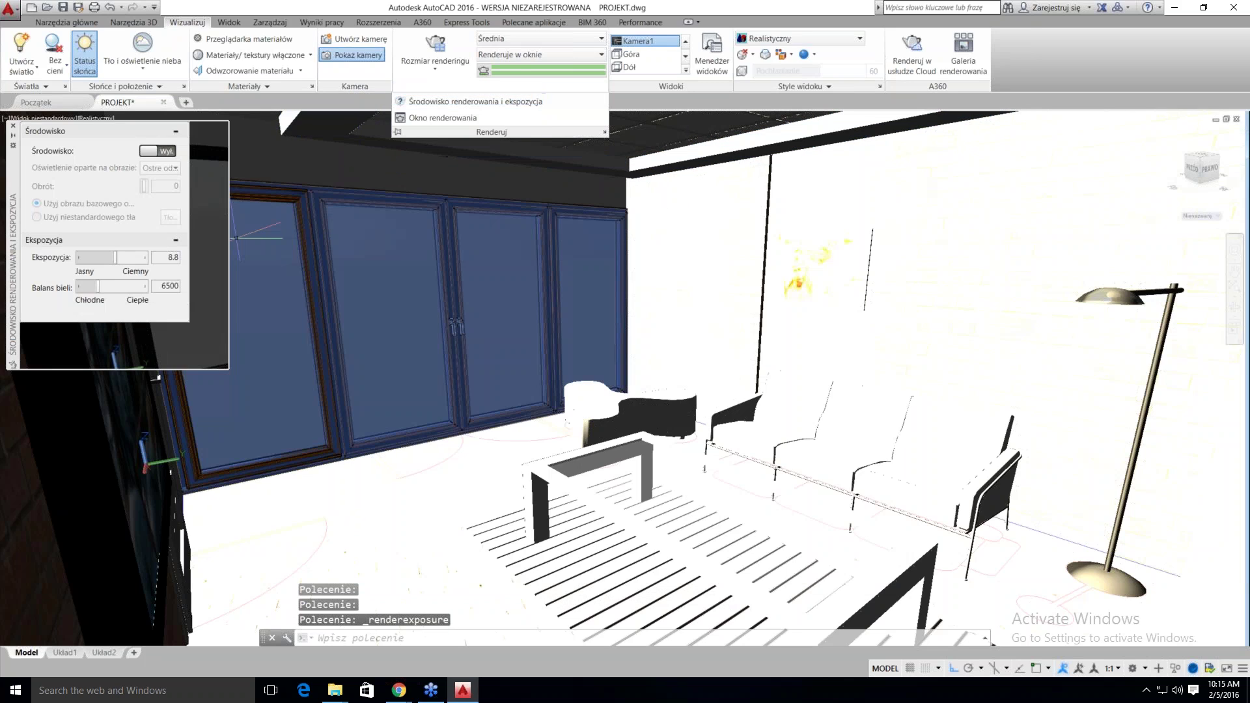
{"action": "left_click", "coordinate": [120, 256]}
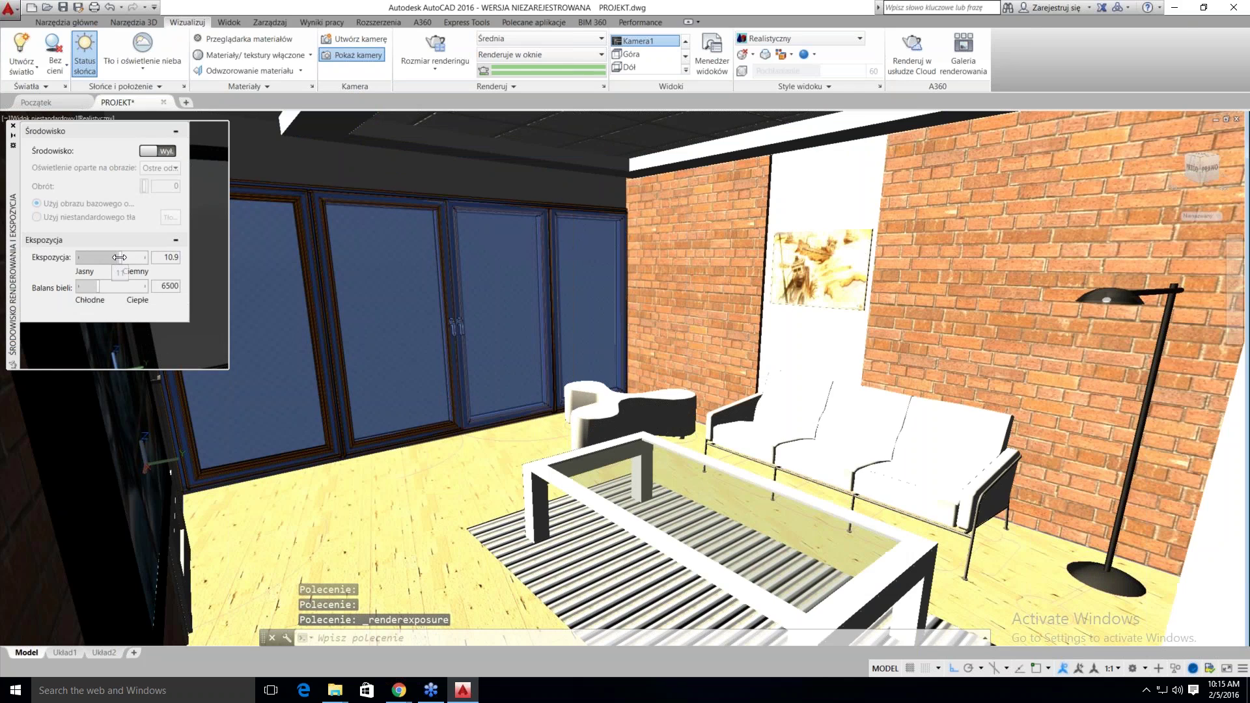
{"action": "left_click", "coordinate": [95, 287]}
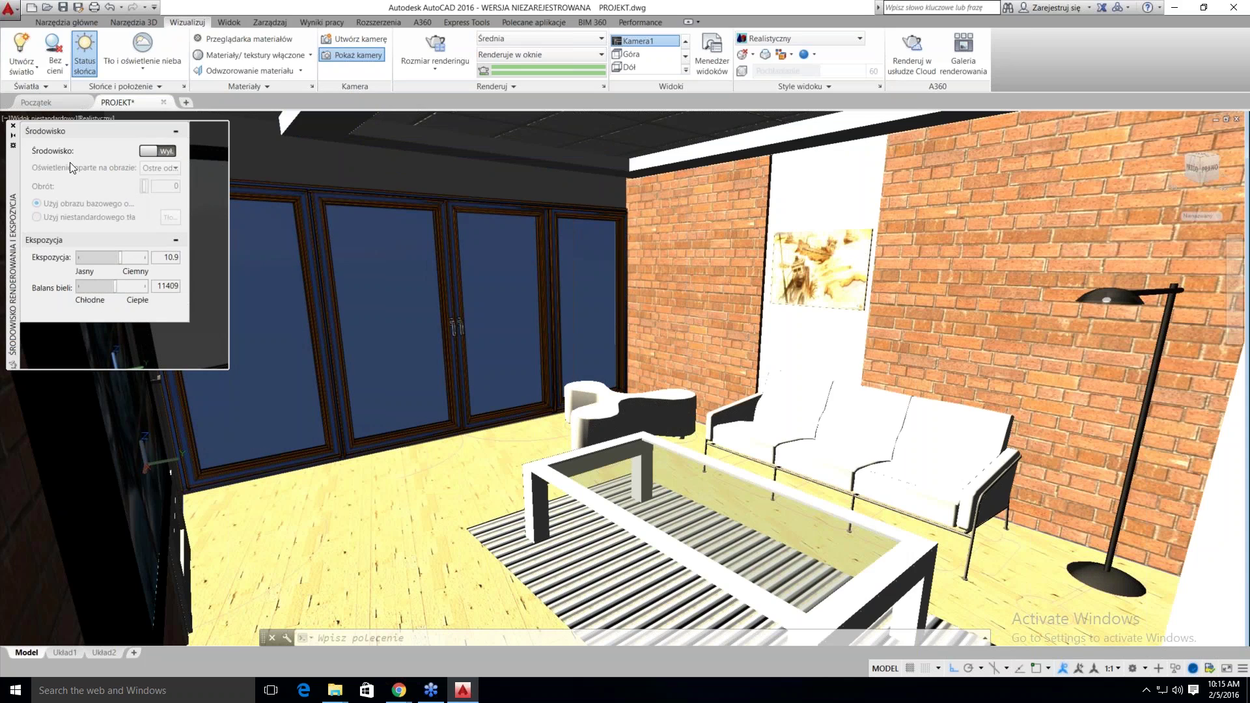
{"action": "left_click", "coordinate": [435, 47]}
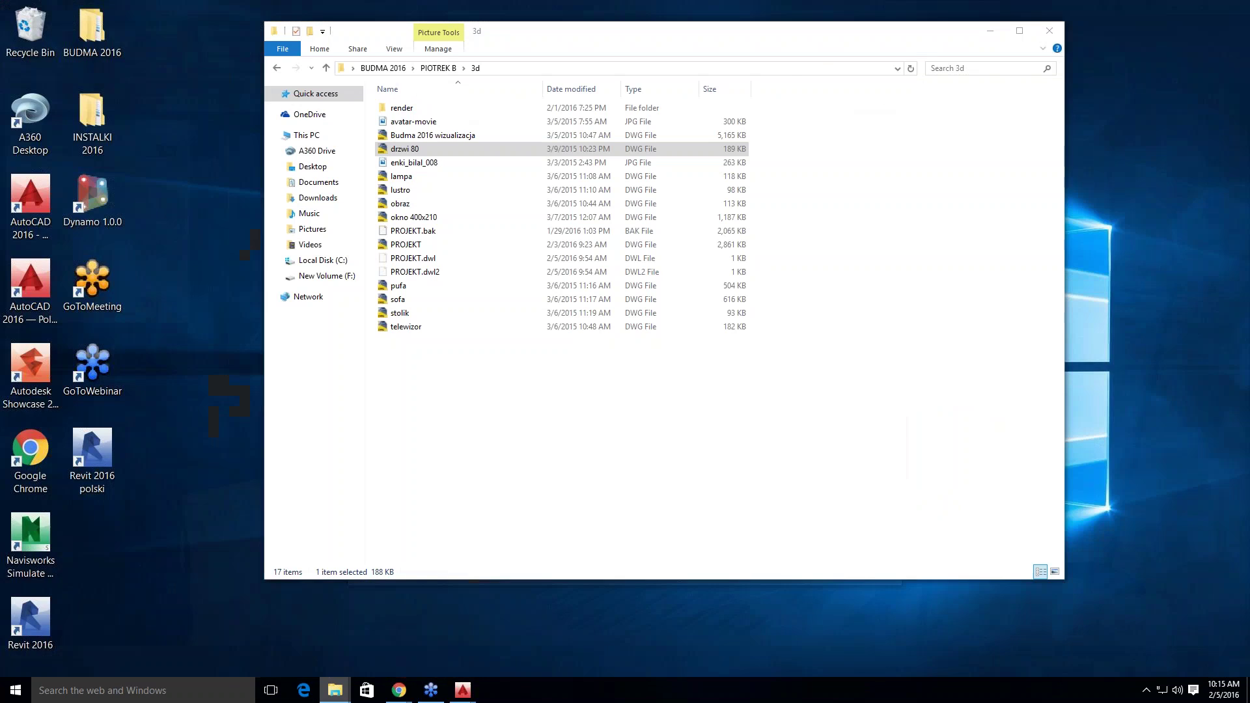
Open render\Kamera1.jpg from the 3d project folder for viewing
{"action": "mouse_move", "coordinate": [334, 690]}
{"action": "left_click", "coordinate": [391, 628]}
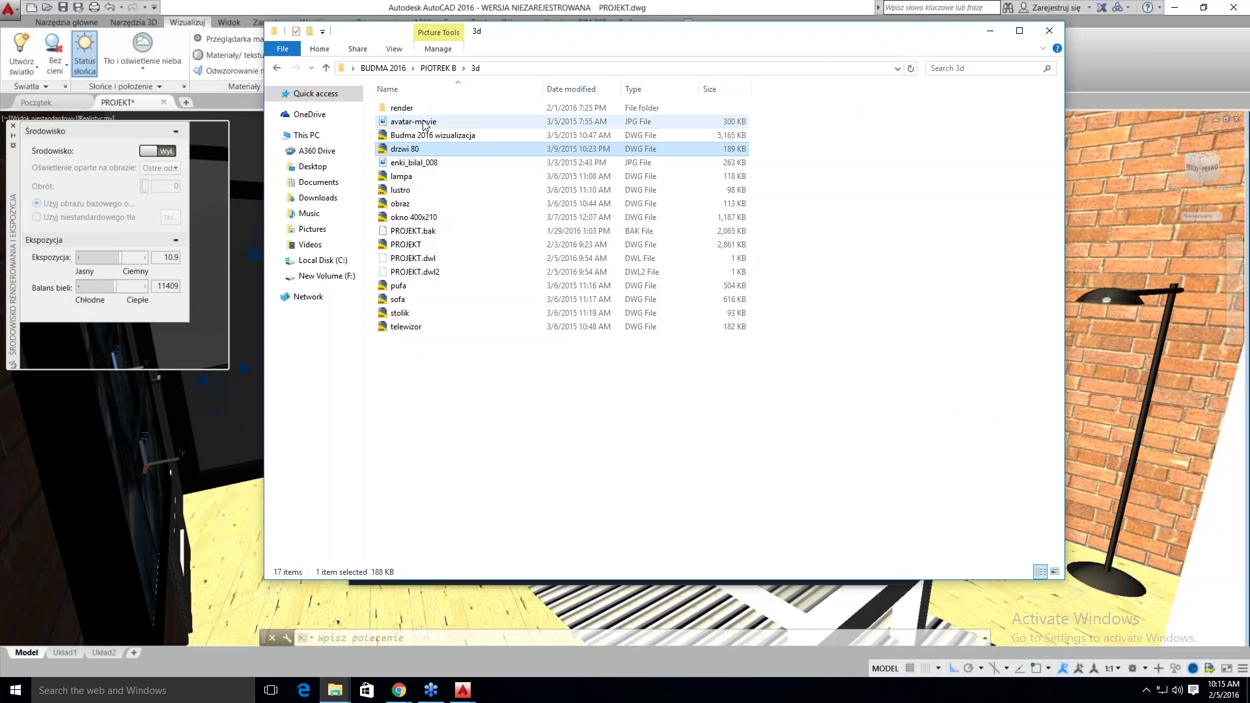
{"action": "double_click", "coordinate": [407, 108]}
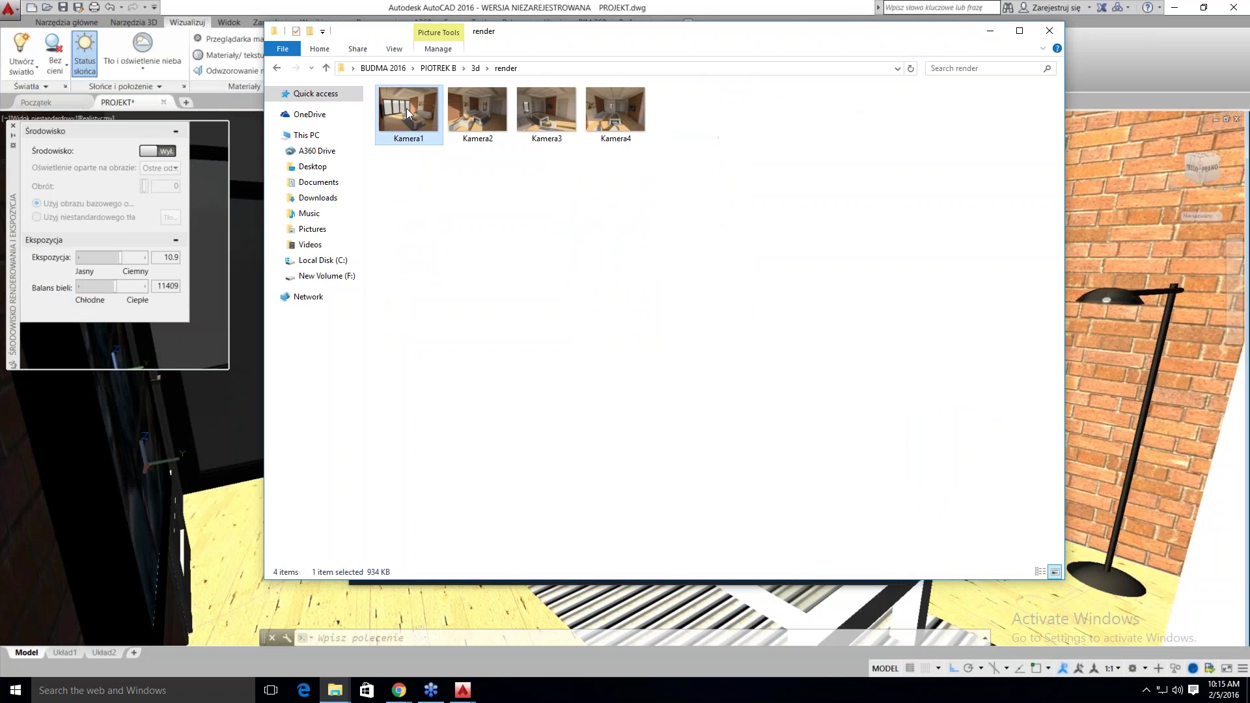
{"action": "double_click", "coordinate": [408, 111]}
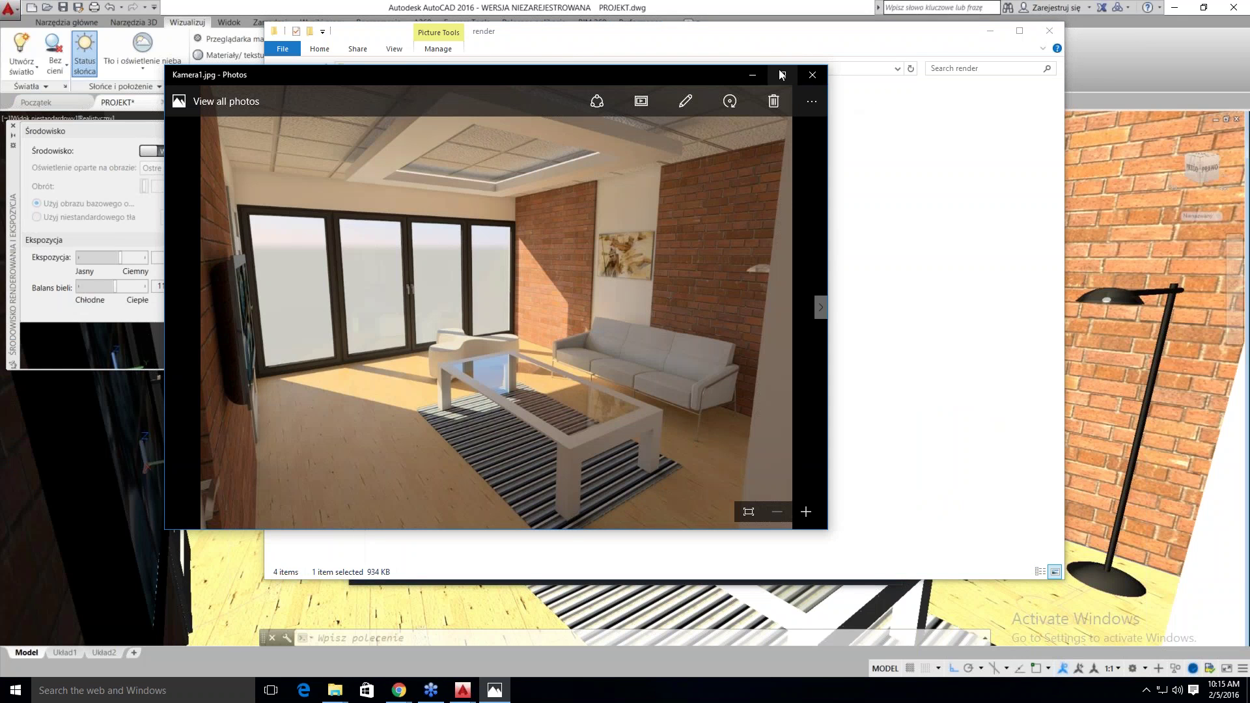
Maximize Photos and step through Kamera2, Kamera3, Kamera4, then back to Kamera1
{"action": "left_click", "coordinate": [781, 74]}
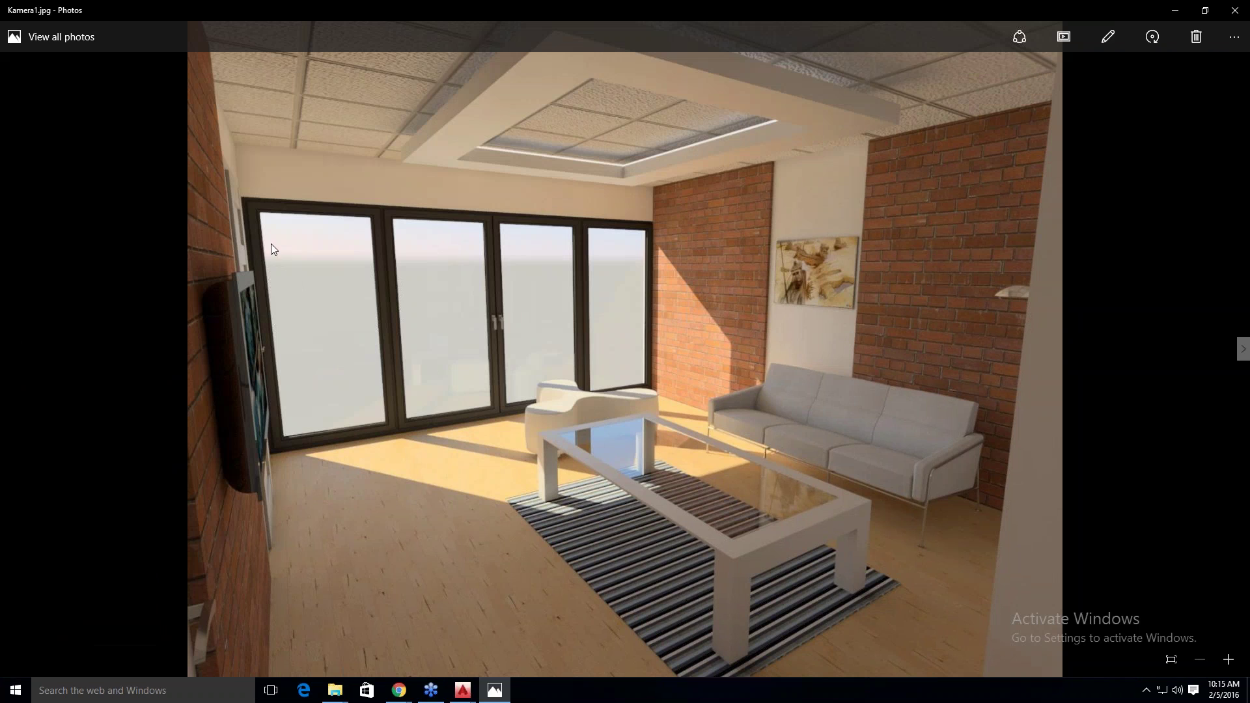
{"action": "key", "text": "Right"}
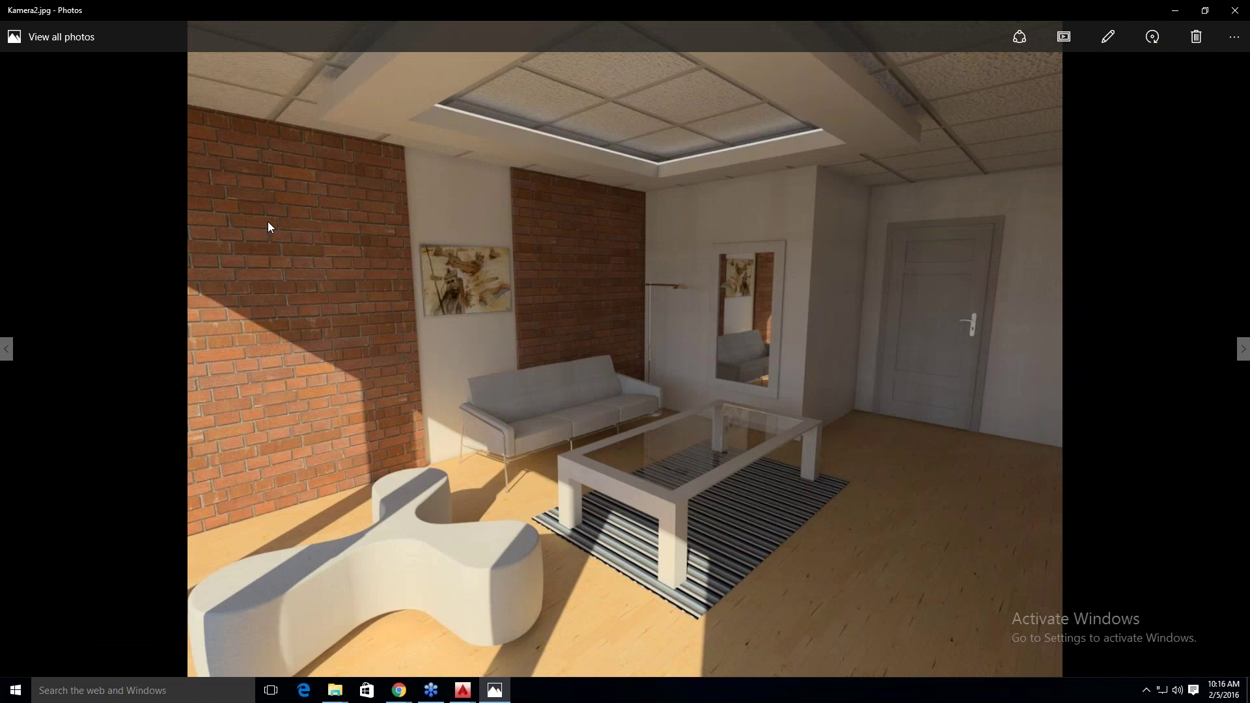
{"action": "key", "text": "Right"}
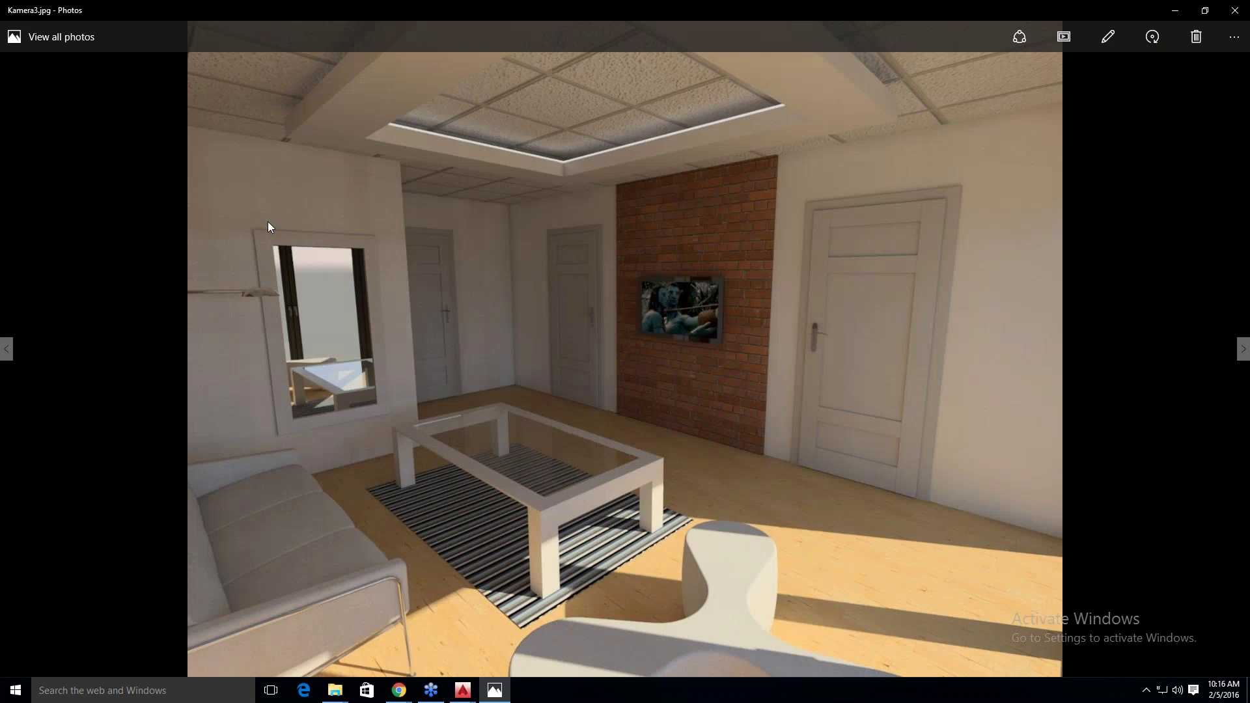
{"action": "key", "text": "Right"}
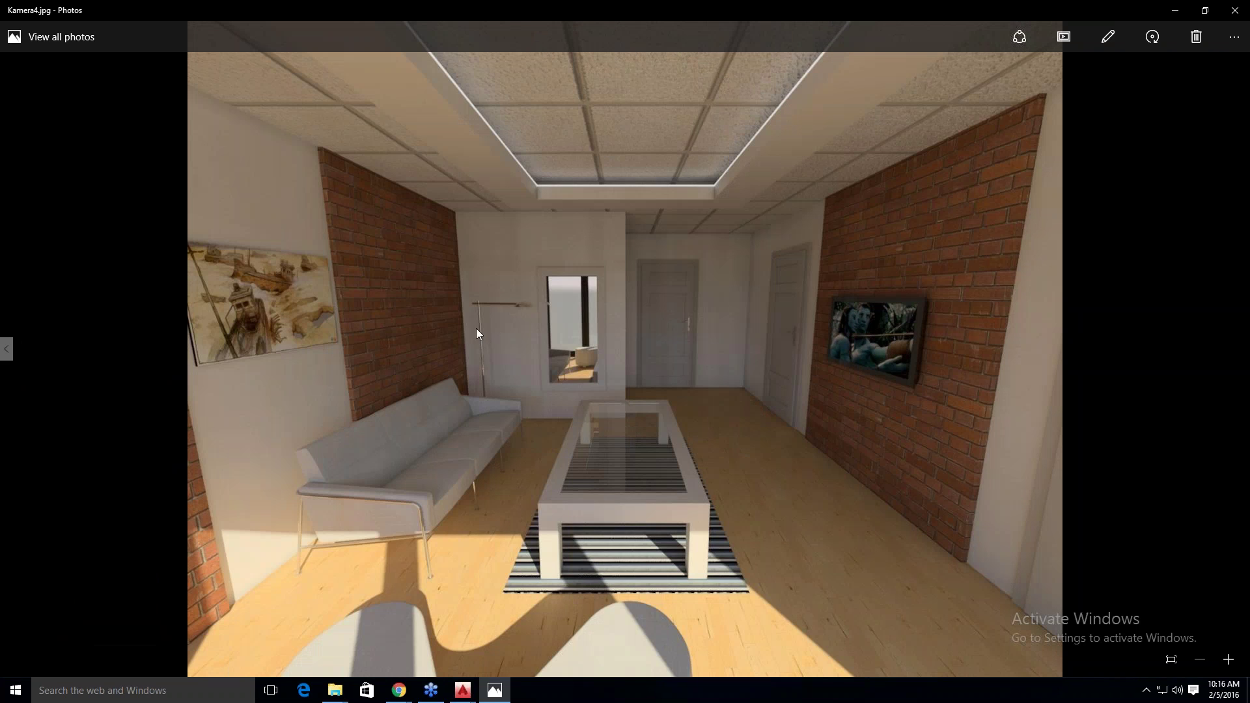
{"action": "key", "text": "Left"}
{"action": "key", "text": "Left"}
{"action": "key", "text": "Left"}
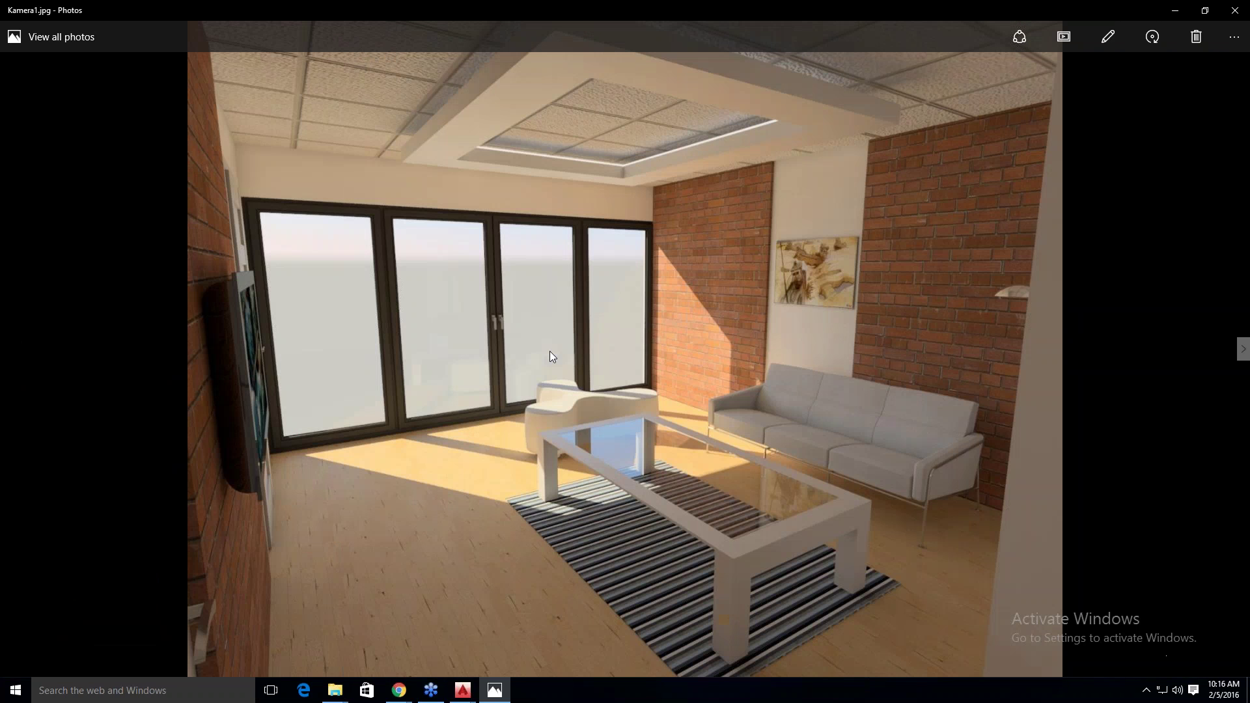